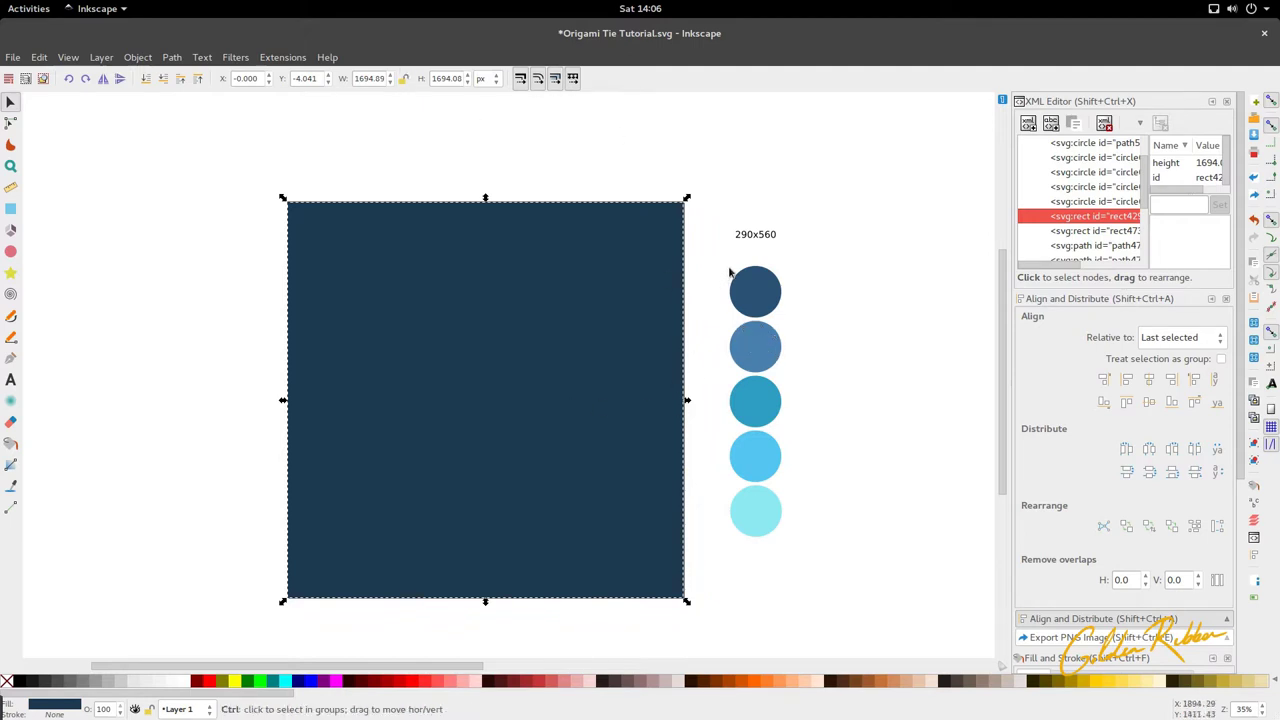
Draw a blue rectangle about 560 px wide and 349 px high inside the upper part of the dark blue square
scroll(748, 250, "up", 2, "ctrl")
scroll(748, 250, "up", 2, "ctrl")
left_click(758, 232)
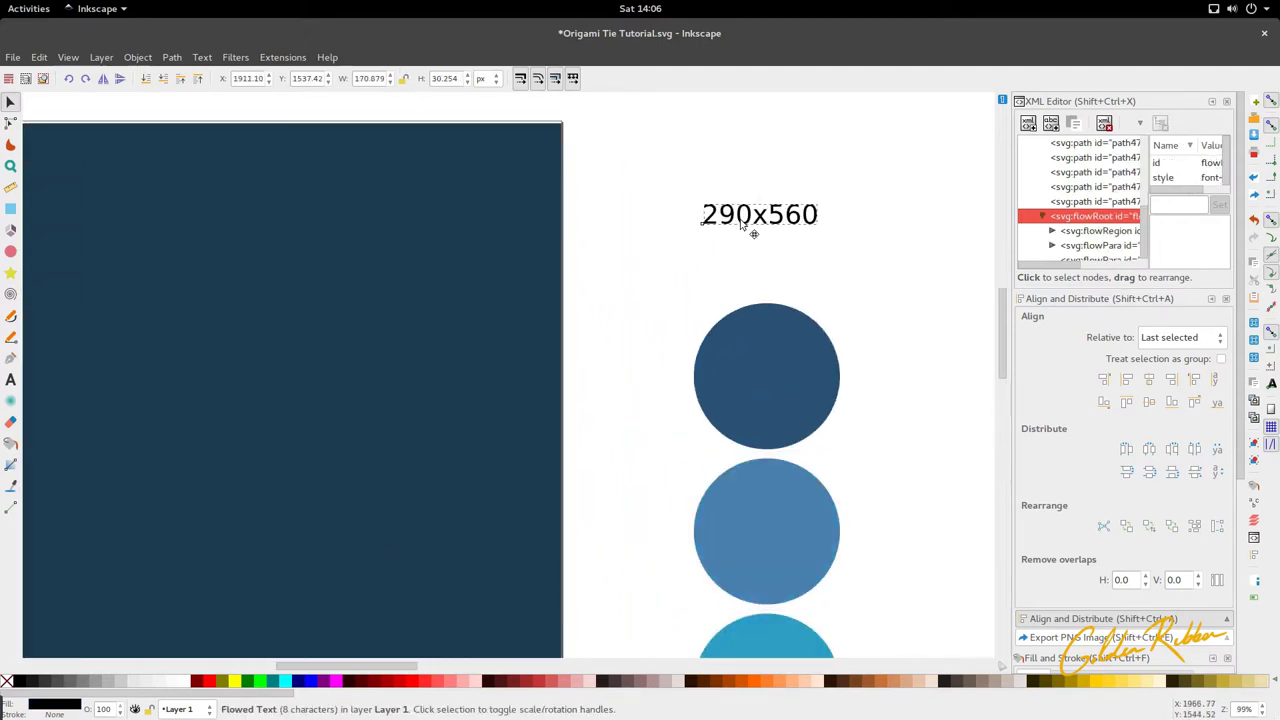
scroll(745, 238, "down", 5, "ctrl")
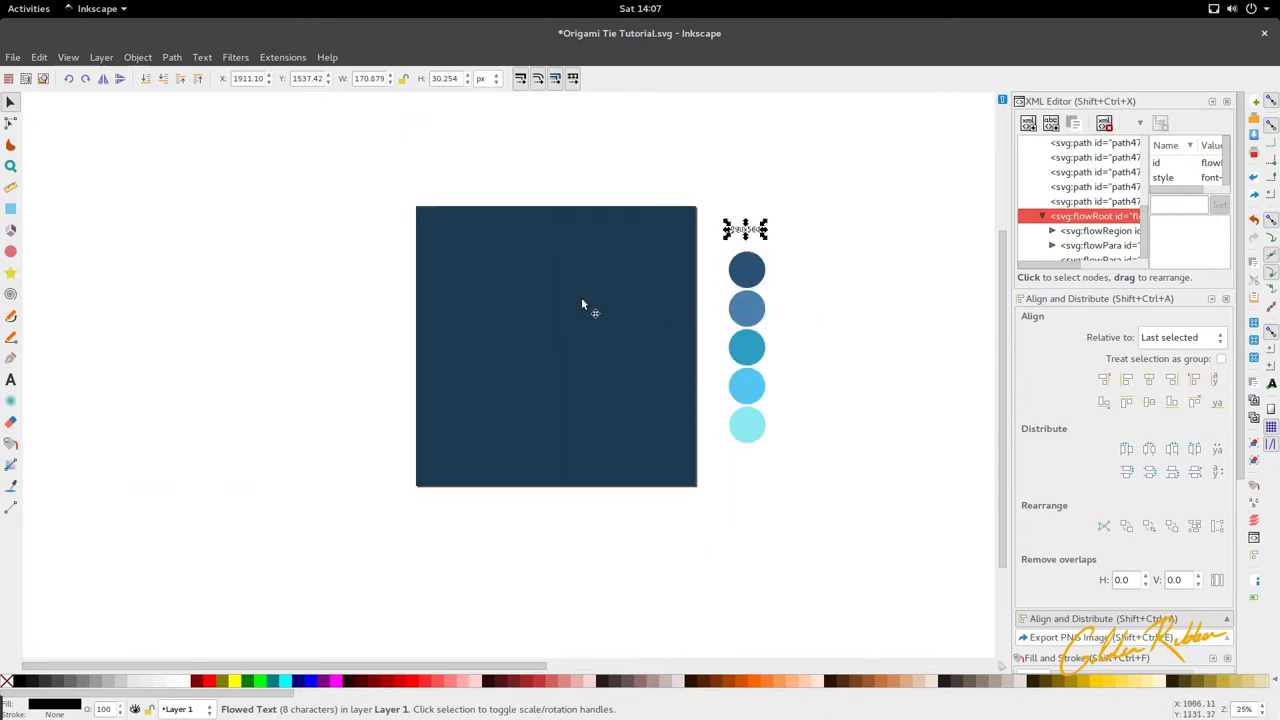
left_click(12, 214)
scroll(524, 271, "up", 1, "ctrl")
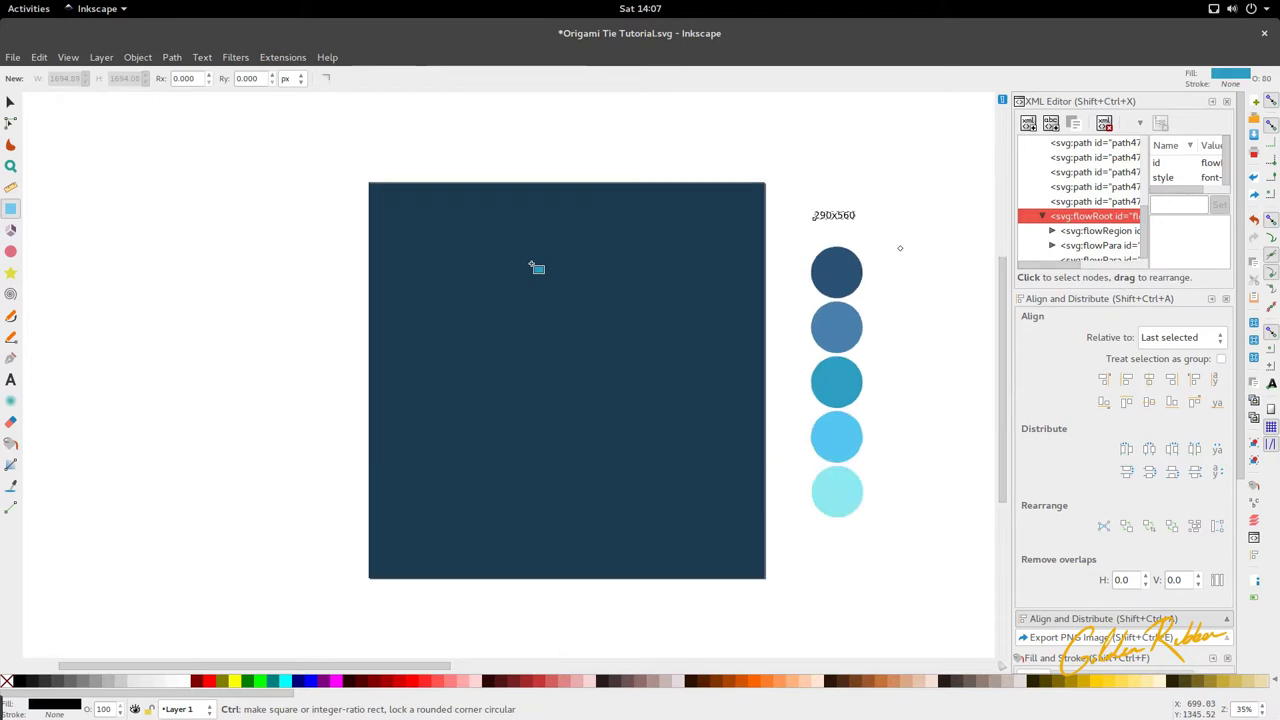
mouse_move(520, 279)
left_mouse_down()
mouse_move(650, 364)
mouse_move(616, 337)
left_mouse_up()
key("space")
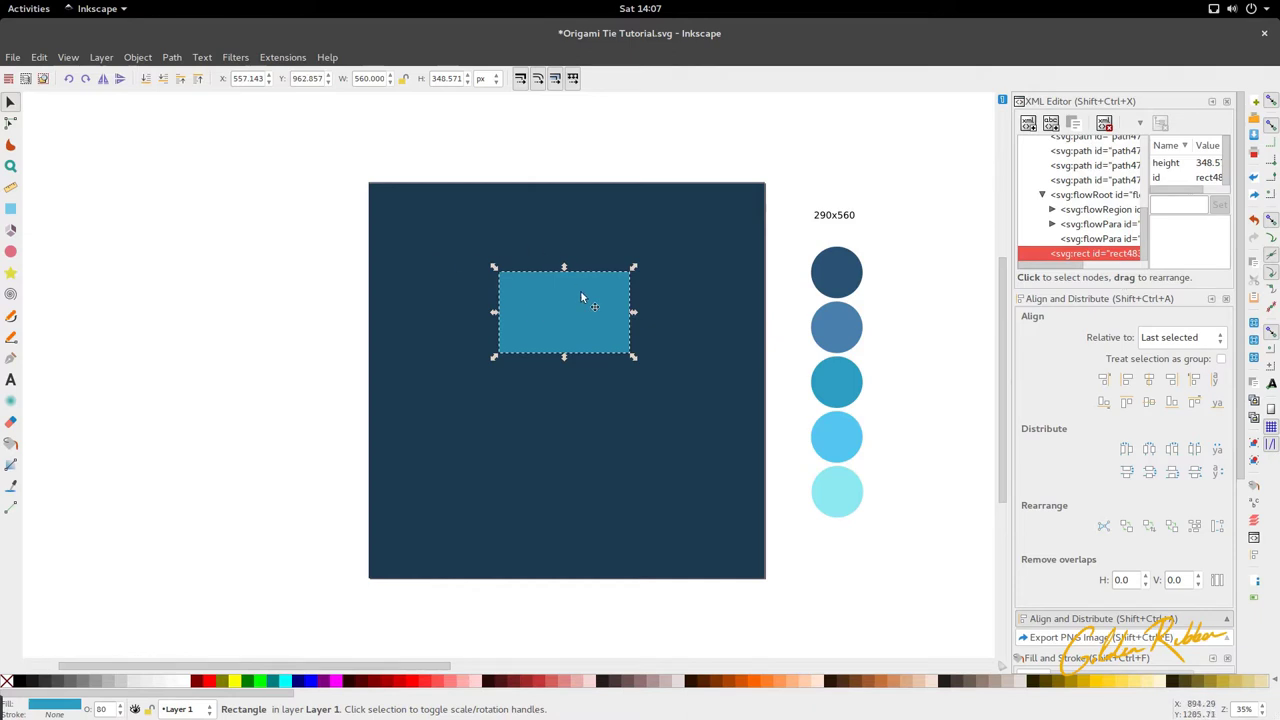
Resize the blue rectangle to a width of 290 px and a height of 560 px, matching the 290x560 label
scroll(837, 222, "up", 4)
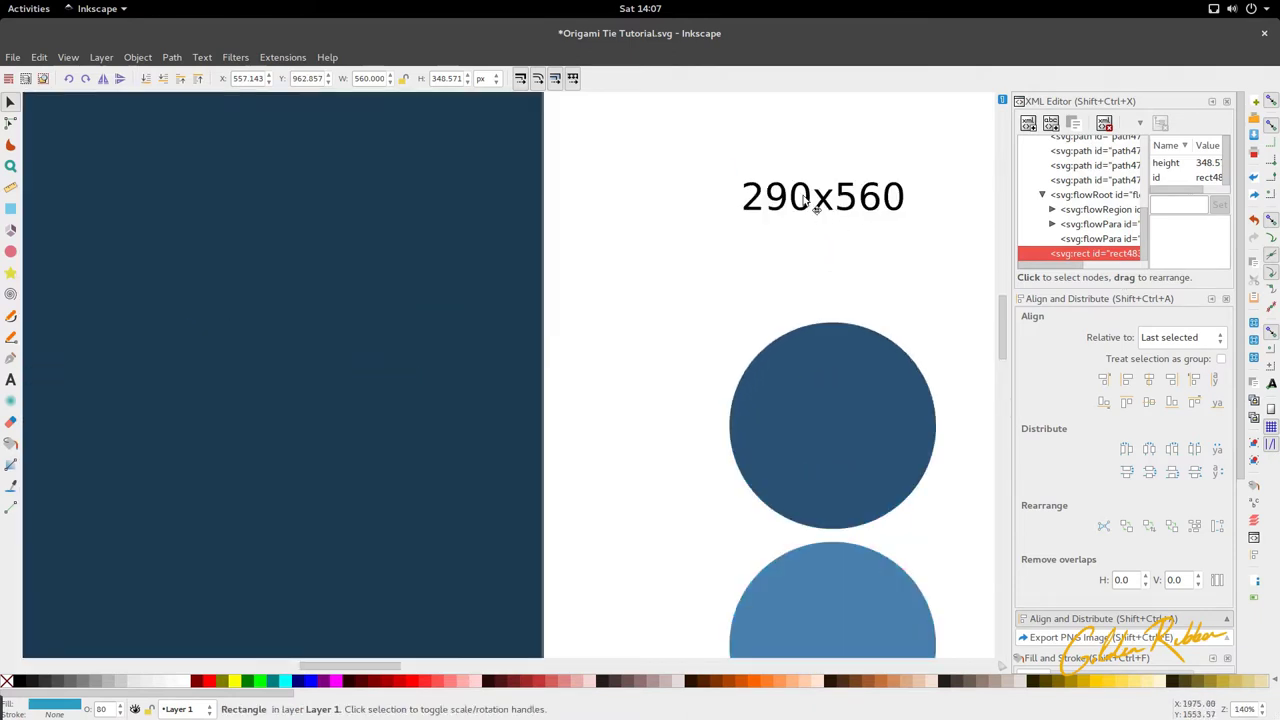
left_click(815, 205)
scroll(815, 205, "down", 3)
key("Tab")
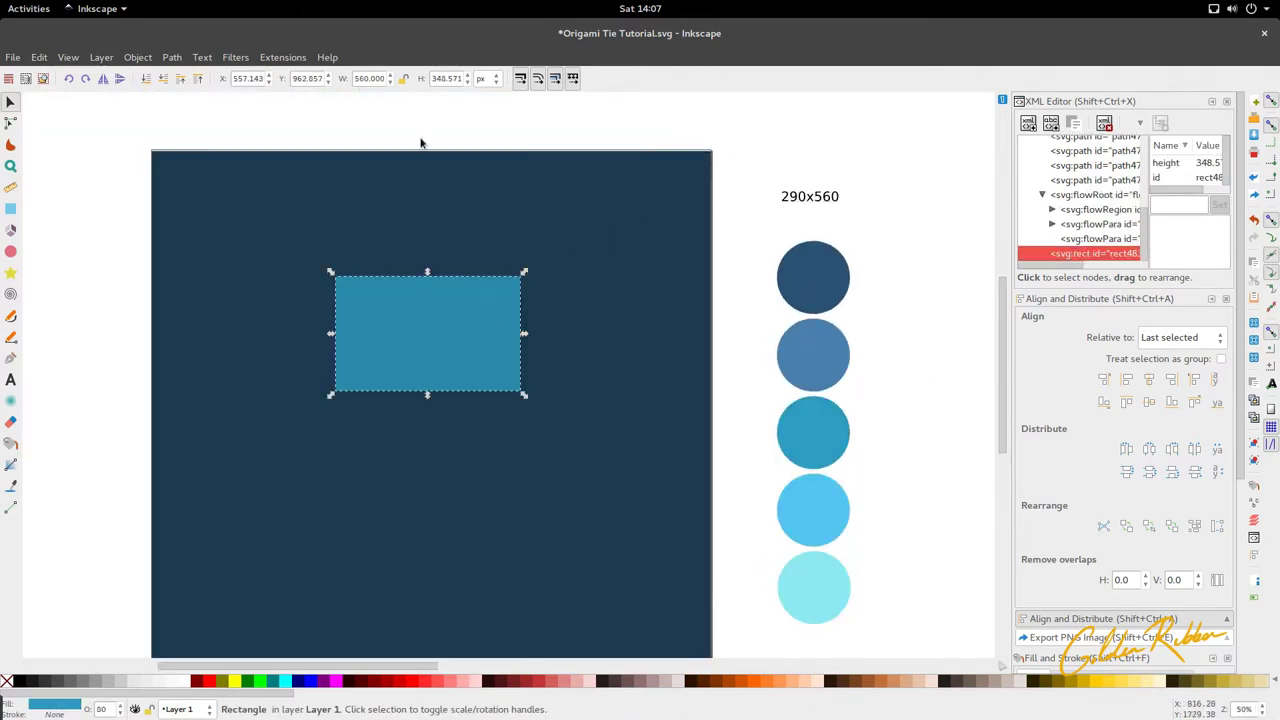
triple_click(369, 79)
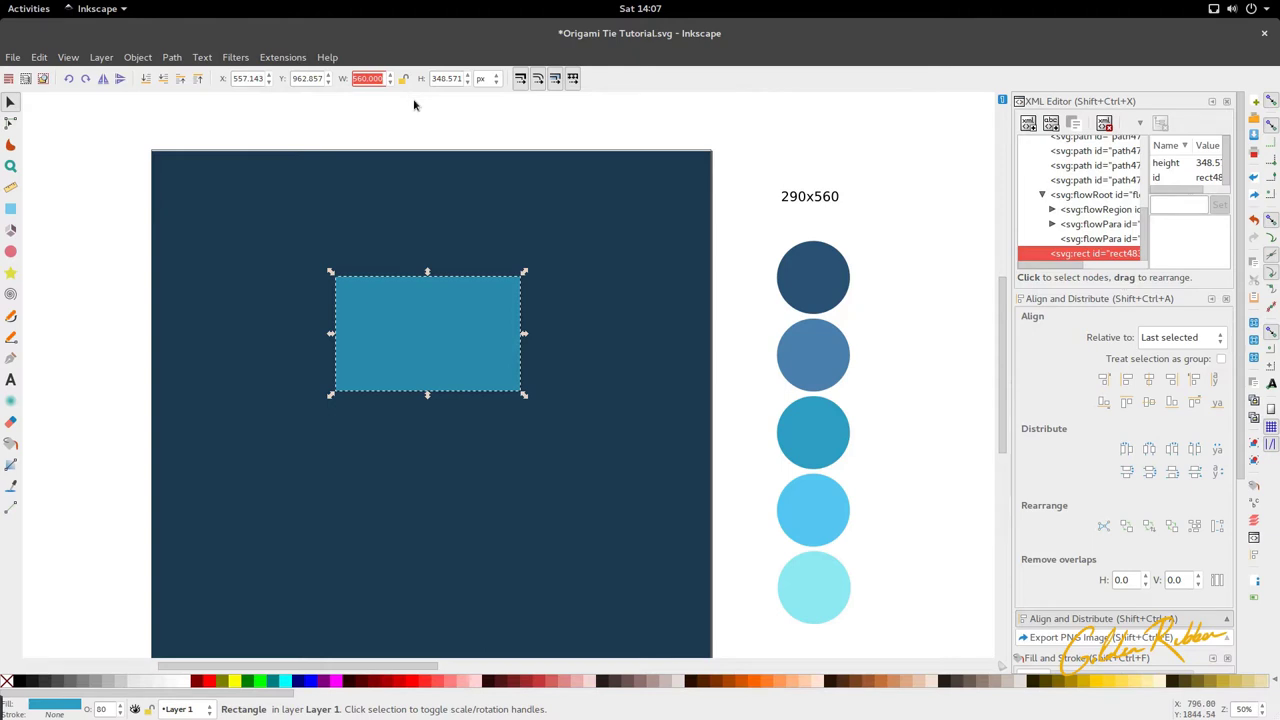
type("290")
key("Return")
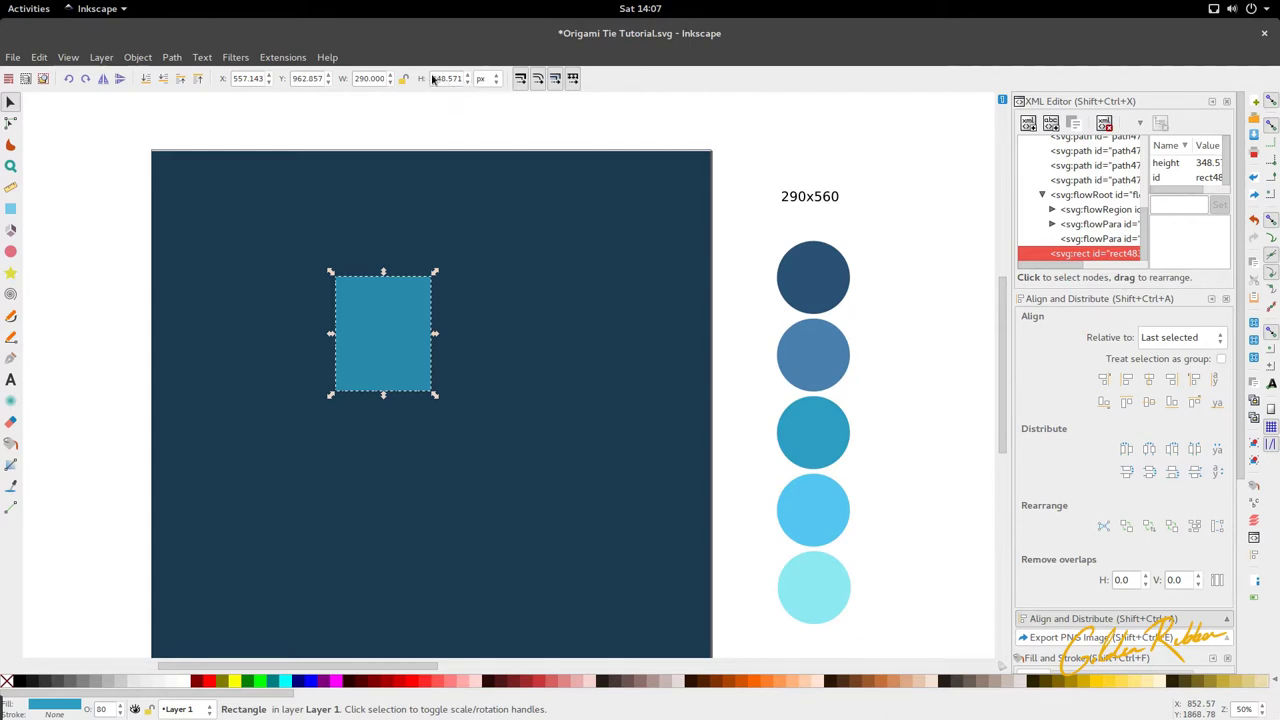
triple_click(457, 86)
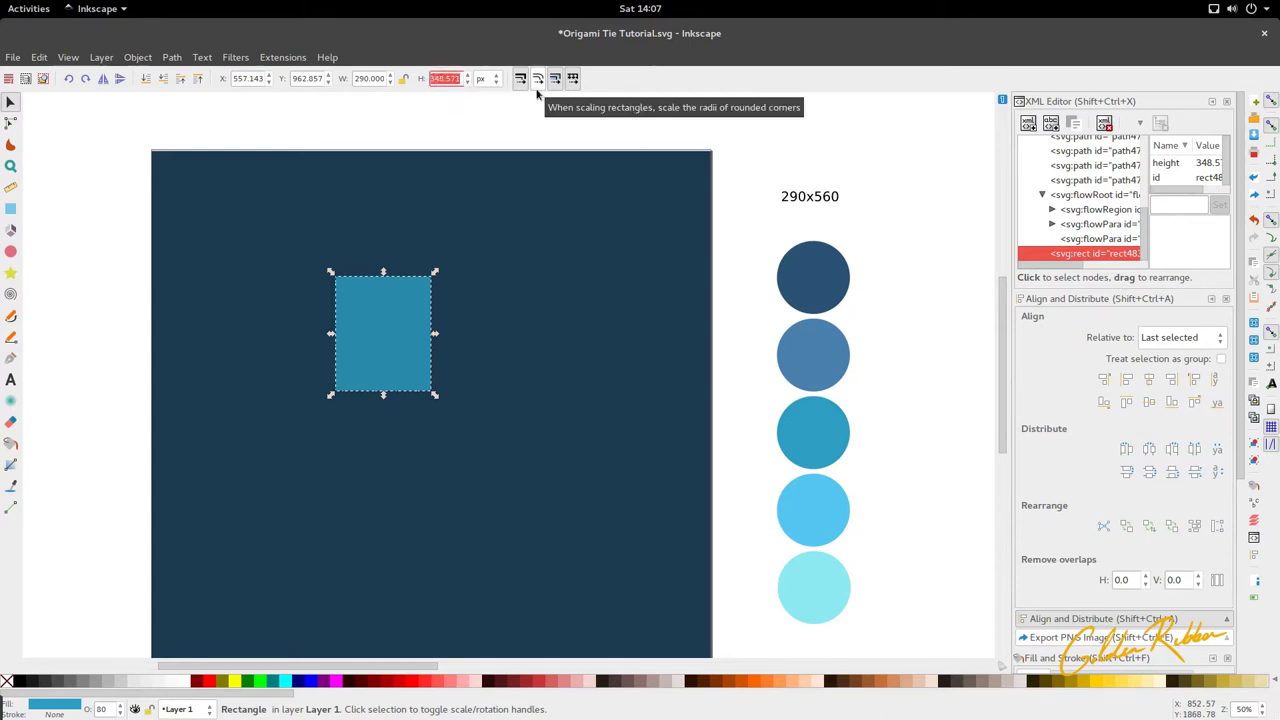
type("560")
key("Return")
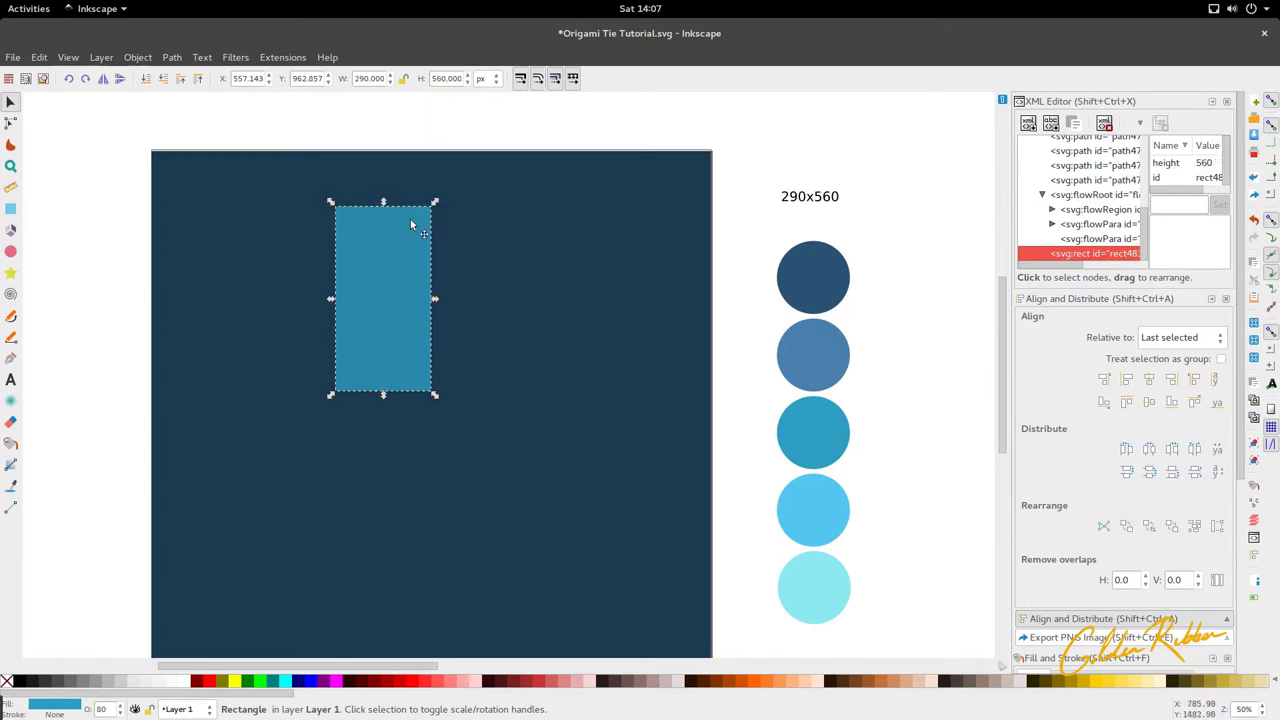
Rotate the blue rectangle 90 degrees so that its long side runs horizontally
left_click_drag(437, 205, 503, 306)
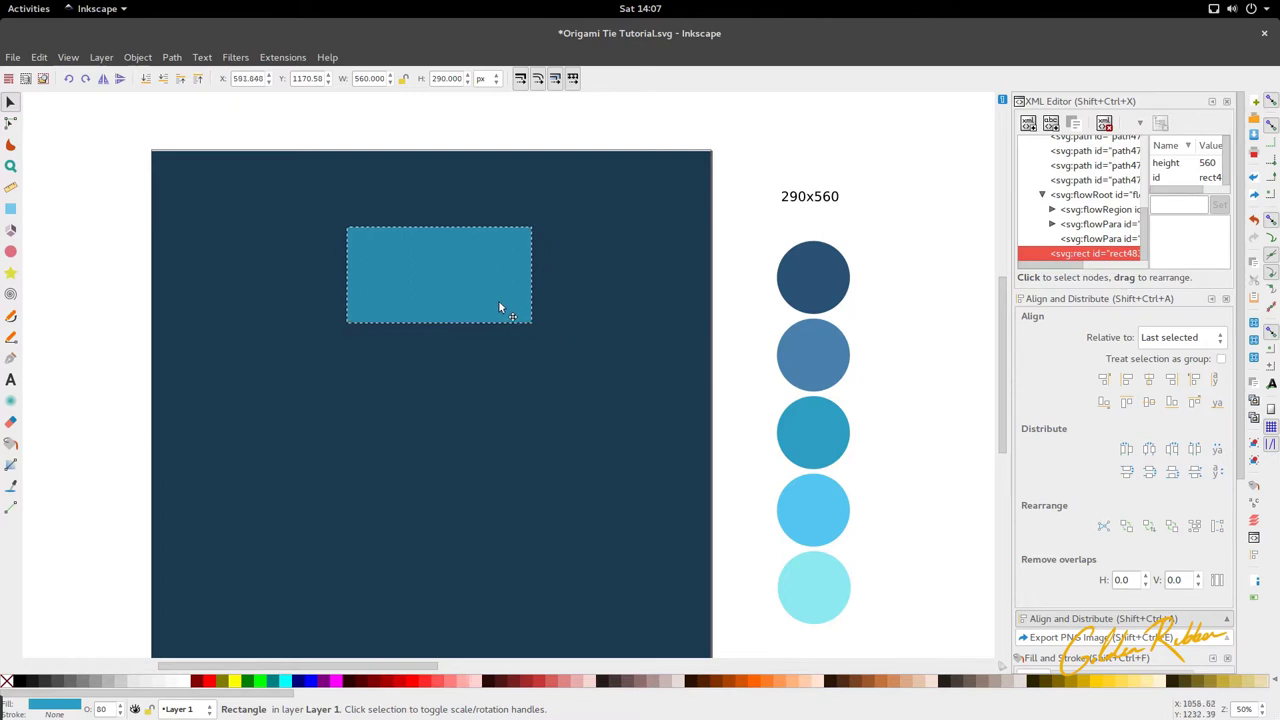
double_click(848, 212)
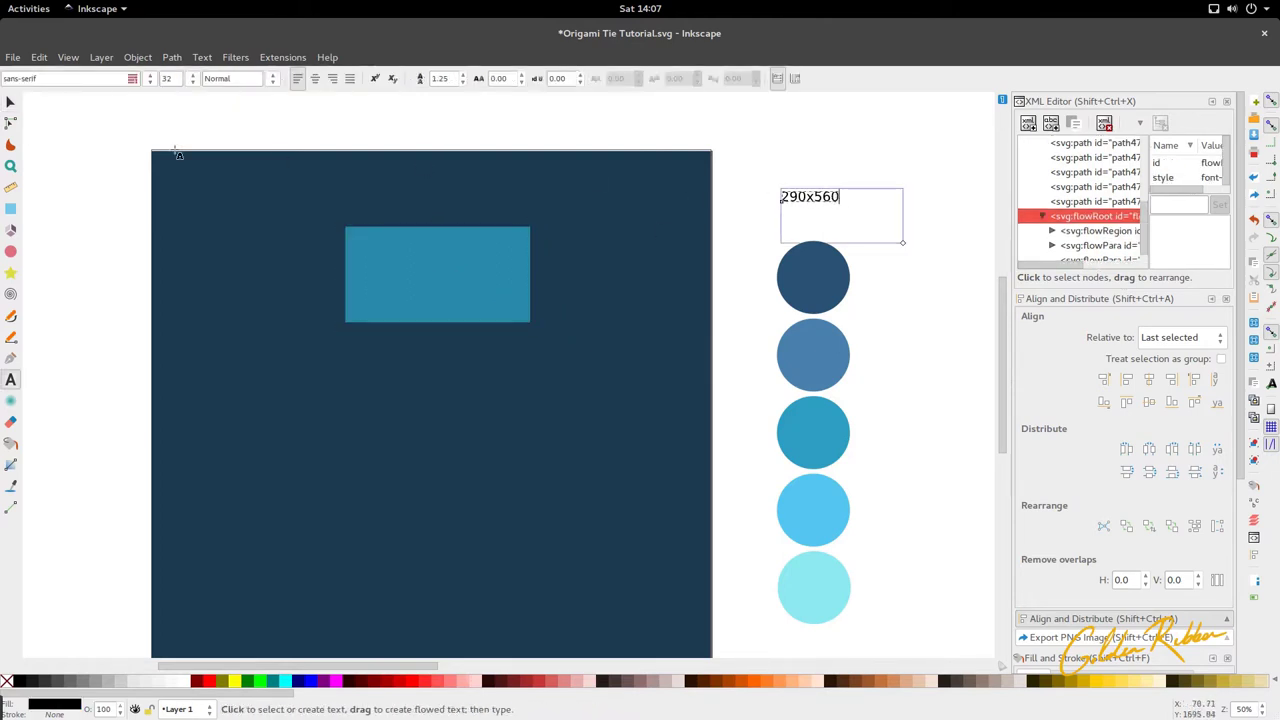
left_click(7, 102)
left_click(416, 246)
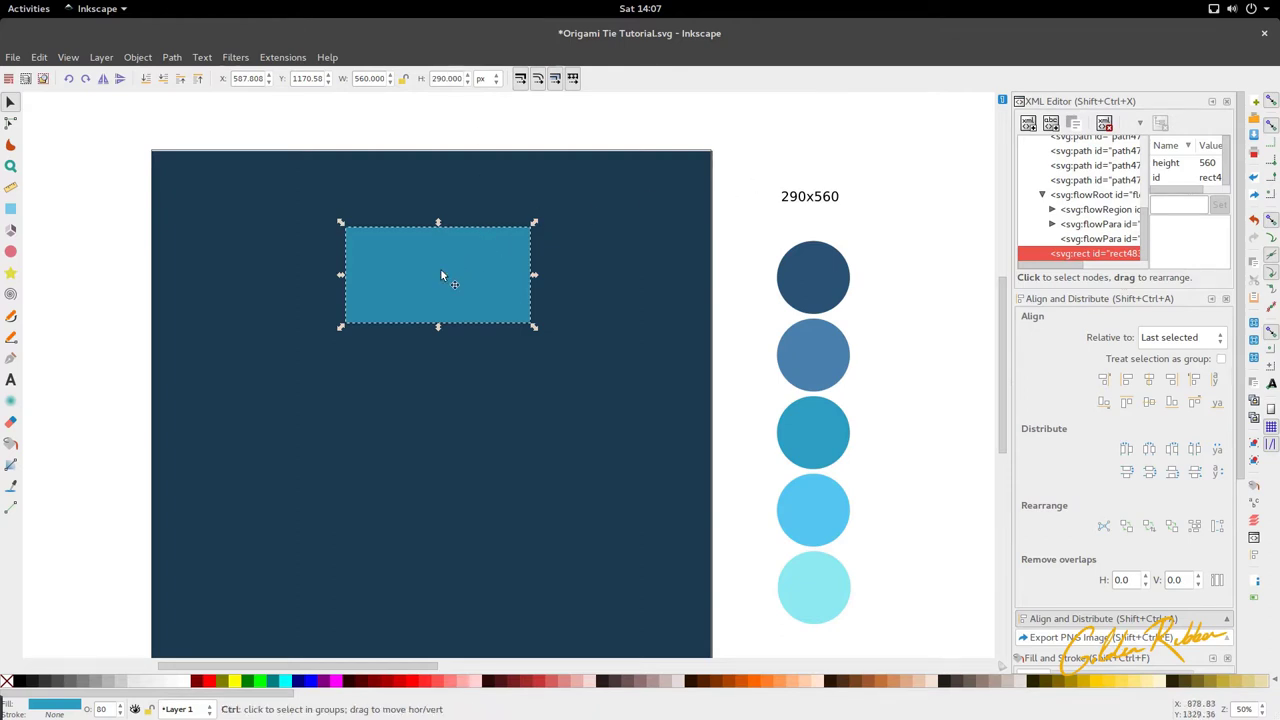
Shift the horizontal blue rectangle slightly to the left within the dark square
scroll(440, 269, "up", 1, "ctrl")
scroll(440, 269, "down", 1, "ctrl")
left_click_drag(440, 277, 467, 273)
scroll(440, 226, "up", 1, "ctrl")
scroll(445, 224, "down", 1, "ctrl")
key("r")
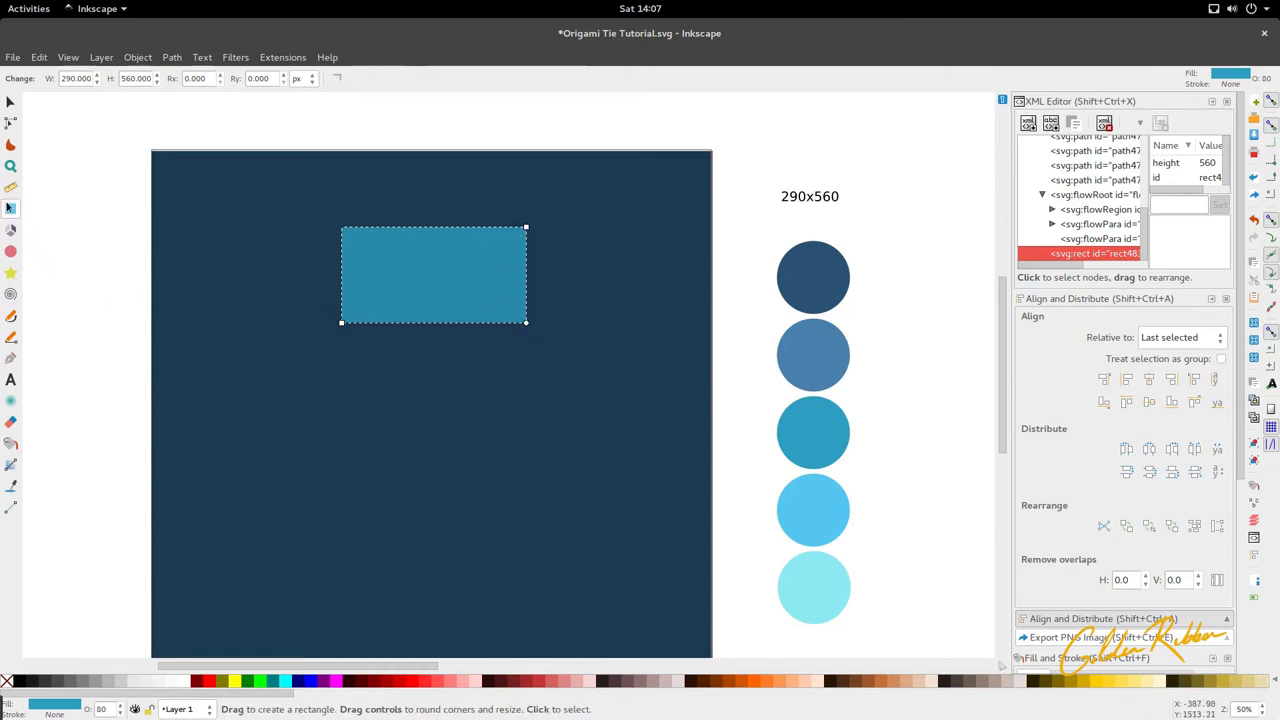
key("s")
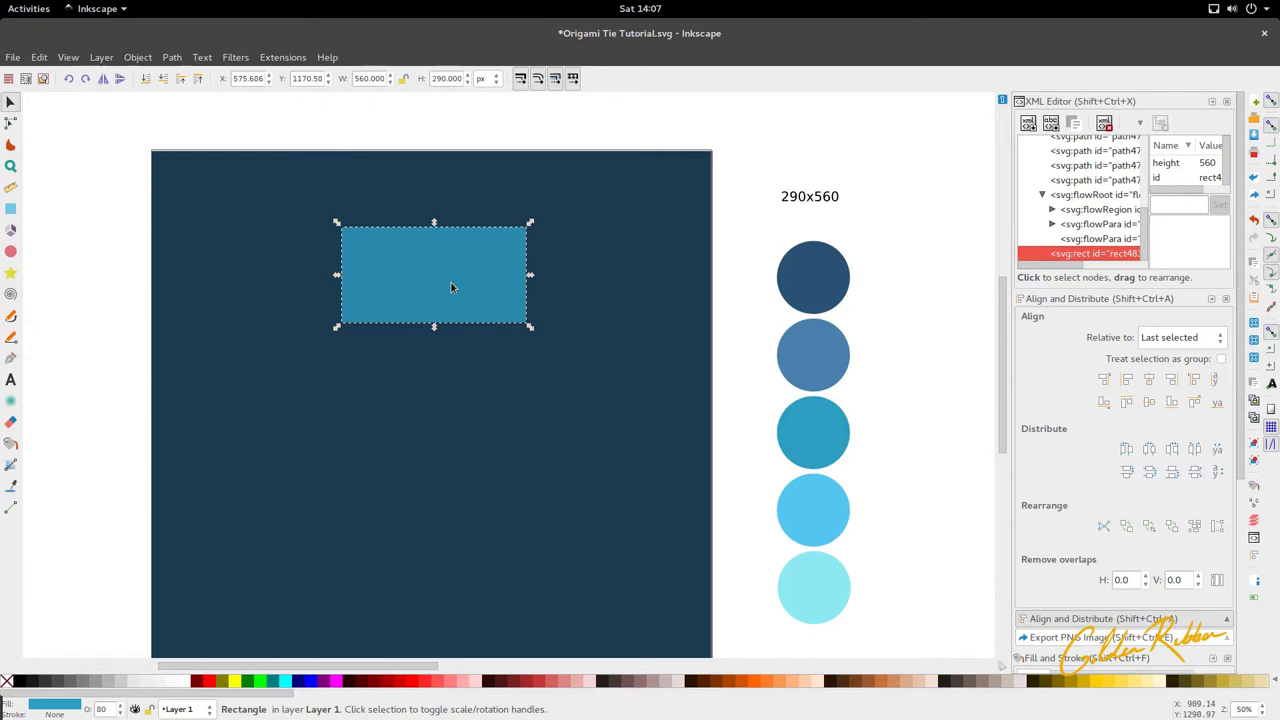
Convert the blue rectangle to a path and make its nodes editable
left_click(163, 58)
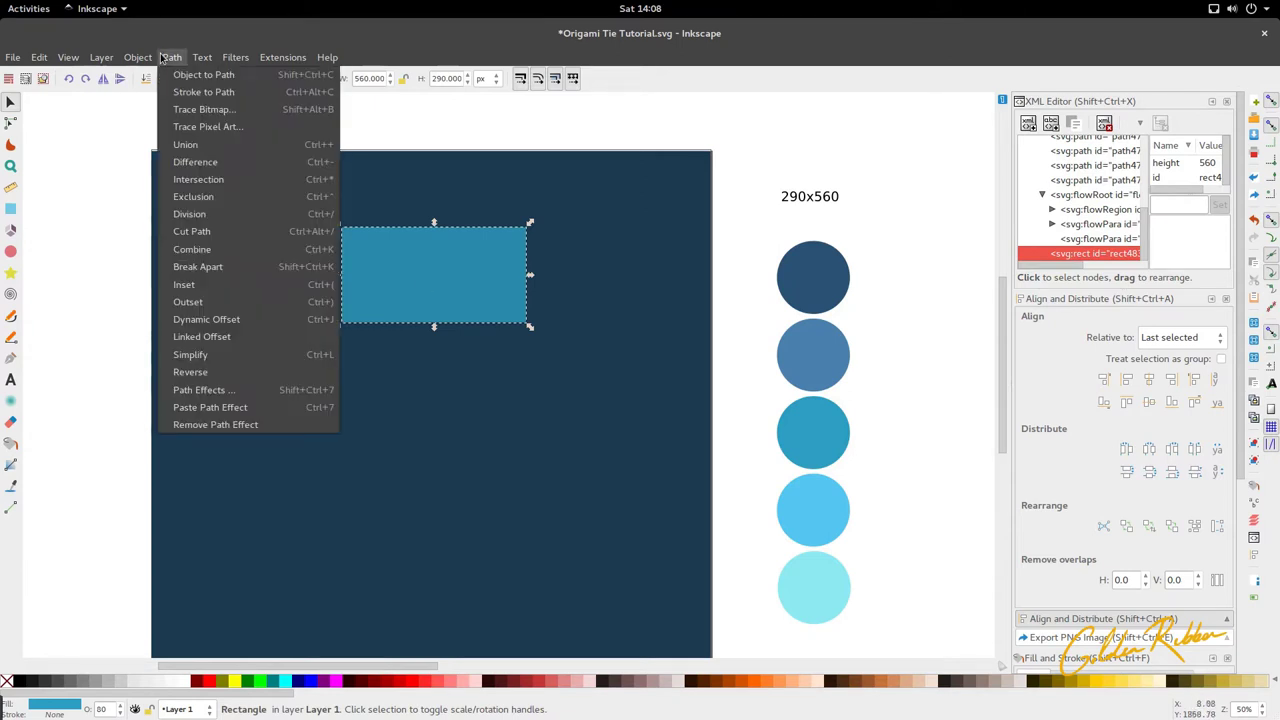
left_click(204, 74)
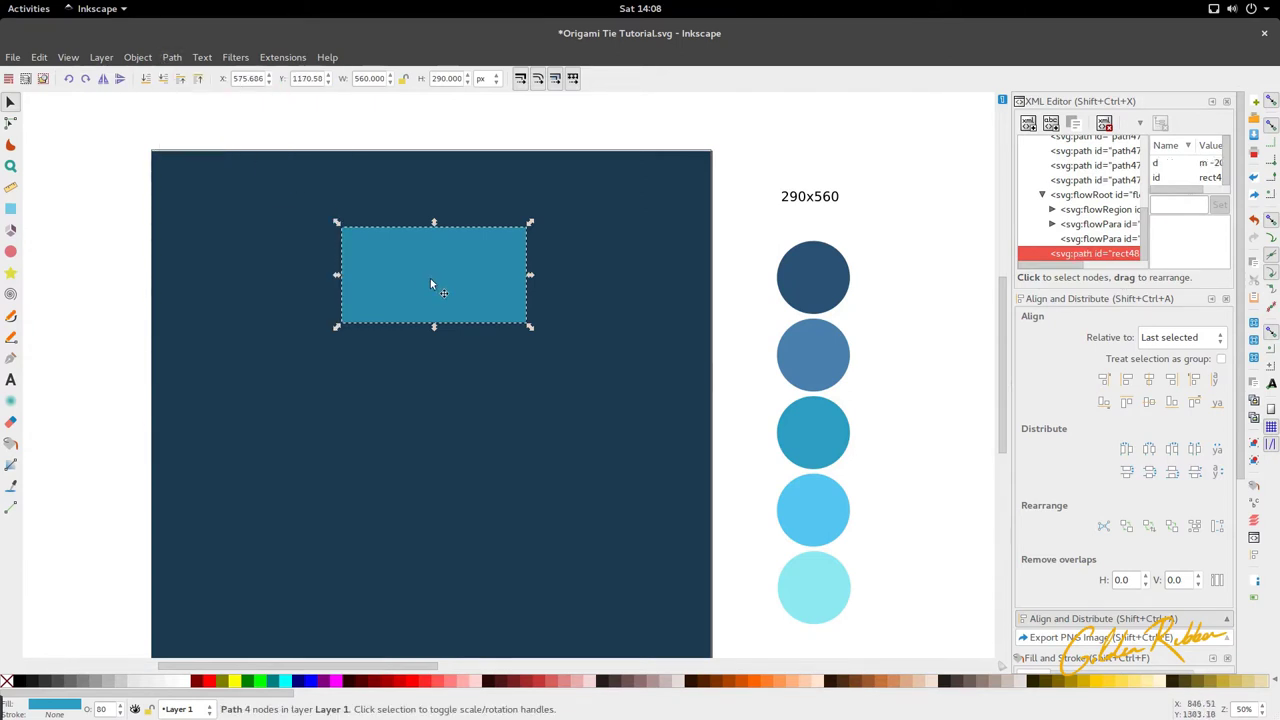
key("n")
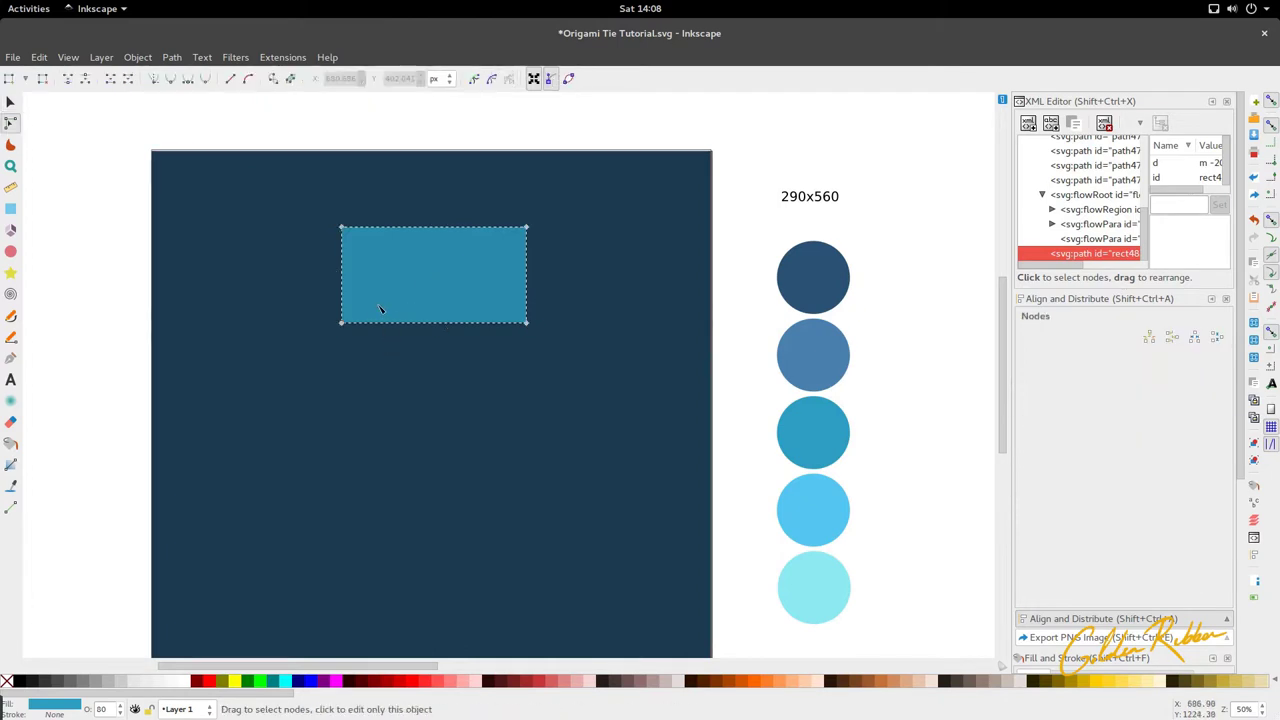
scroll(360, 300, "up", 2)
scroll(360, 300, "up", 4)
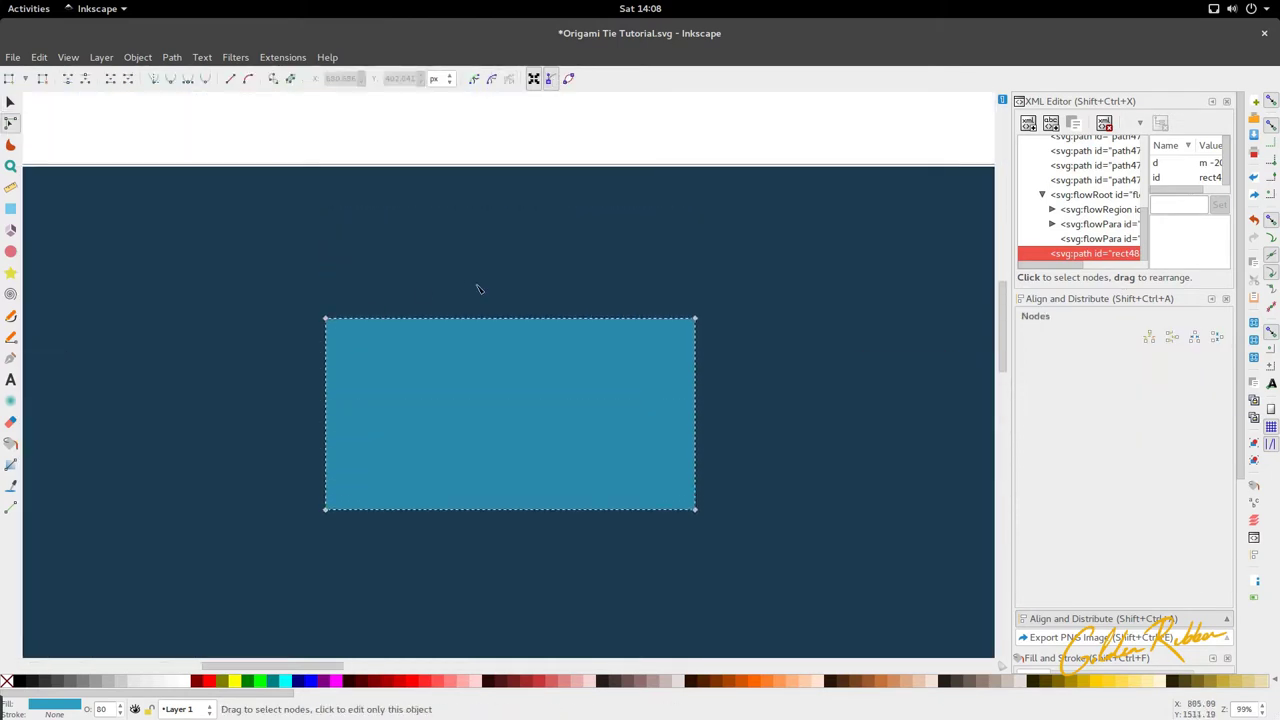
scroll(478, 289, "down", 1)
left_click_drag(348, 263, 663, 357)
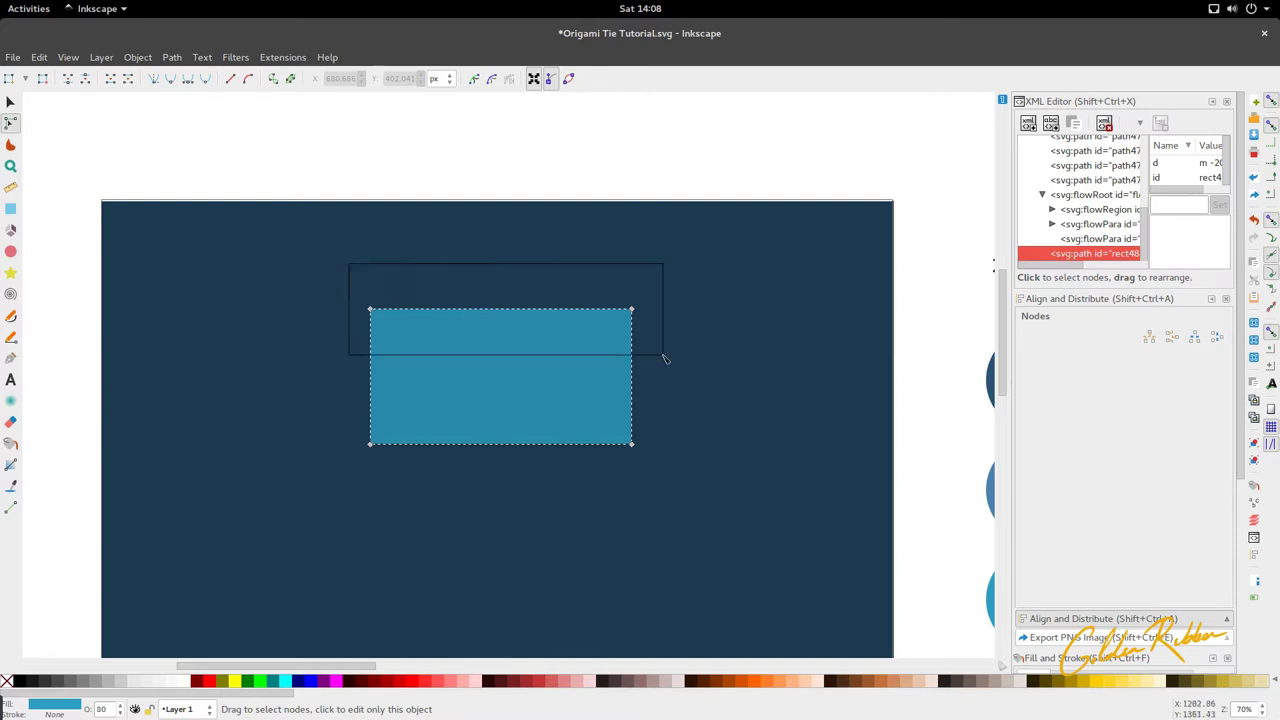
left_click(259, 209)
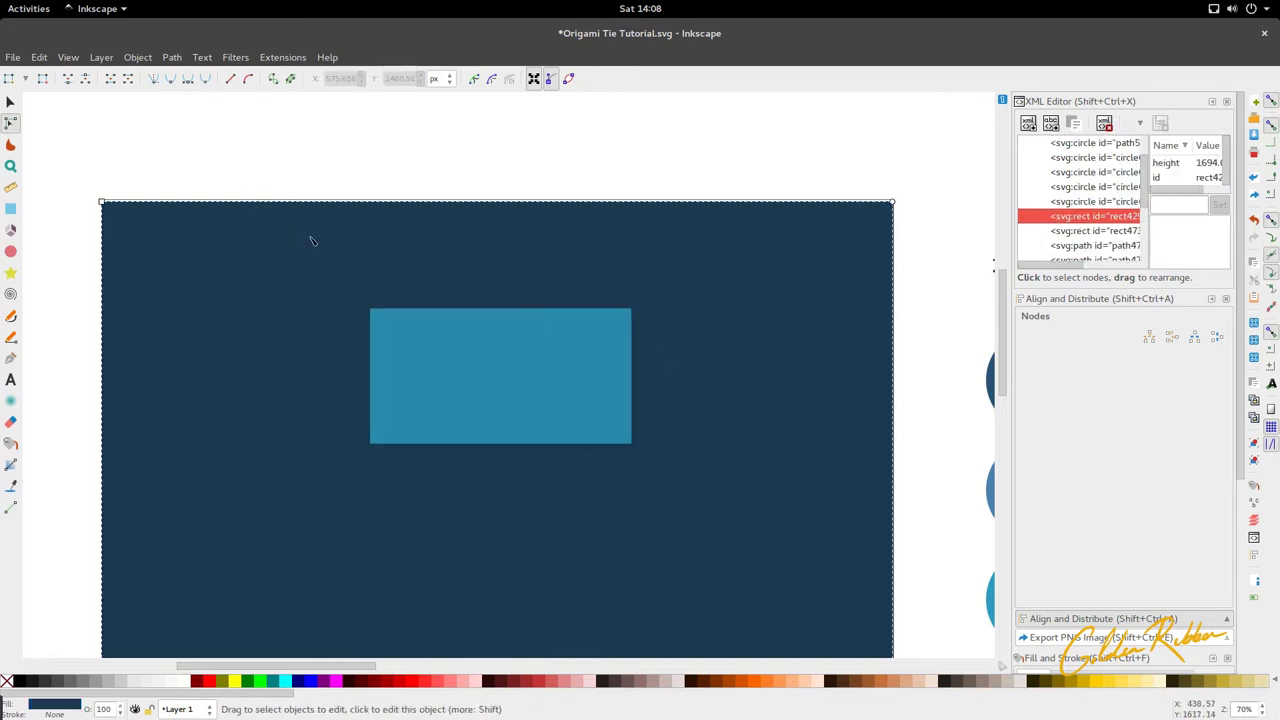
left_click_drag(331, 248, 578, 366)
left_click(580, 372)
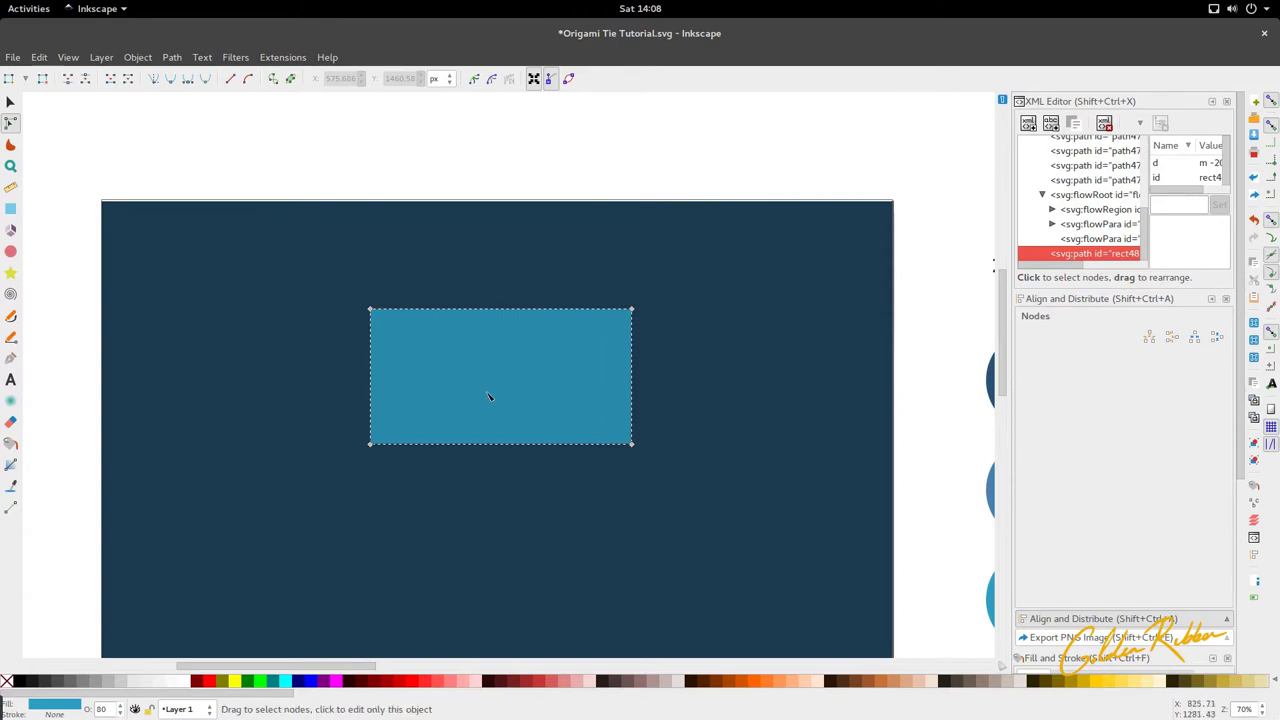
Insert three evenly spaced nodes along the top edge of the blue path, between its two upper corner nodes
left_click_drag(338, 250, 632, 366)
scroll(405, 328, "up", 2, "ctrl")
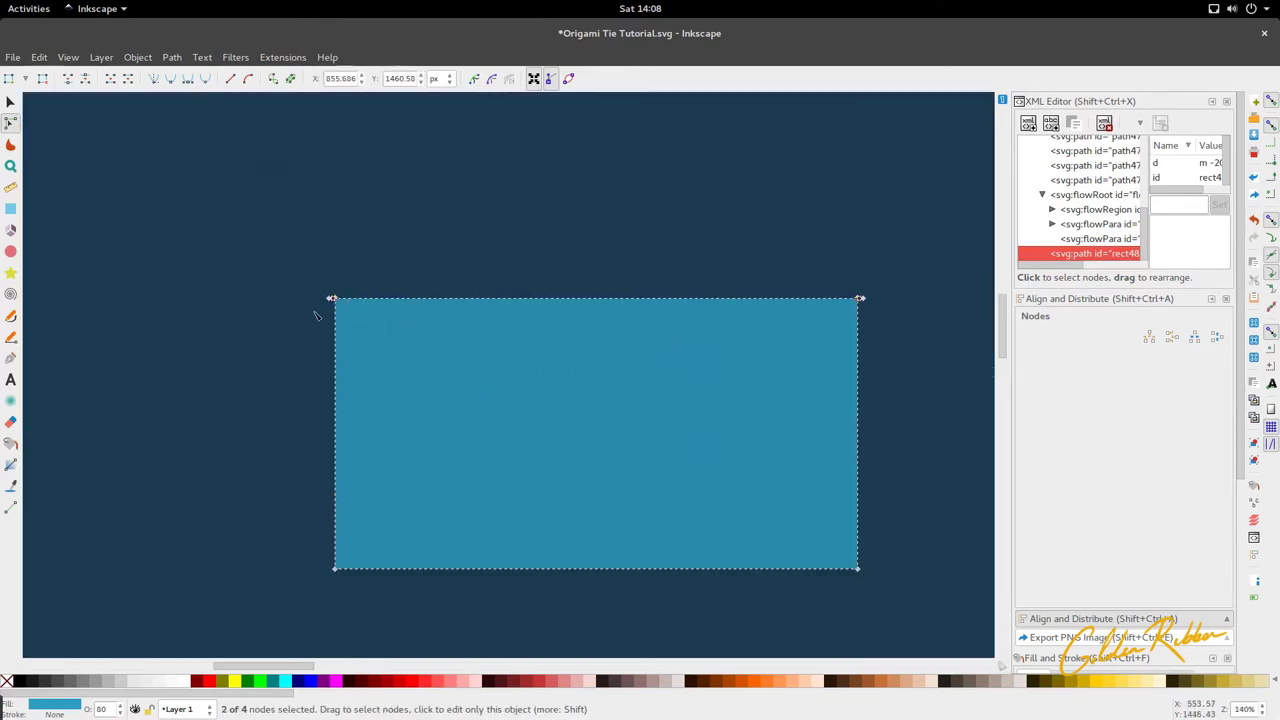
scroll(797, 318, "down", 2, "ctrl")
scroll(625, 292, "right", 3, "shift")
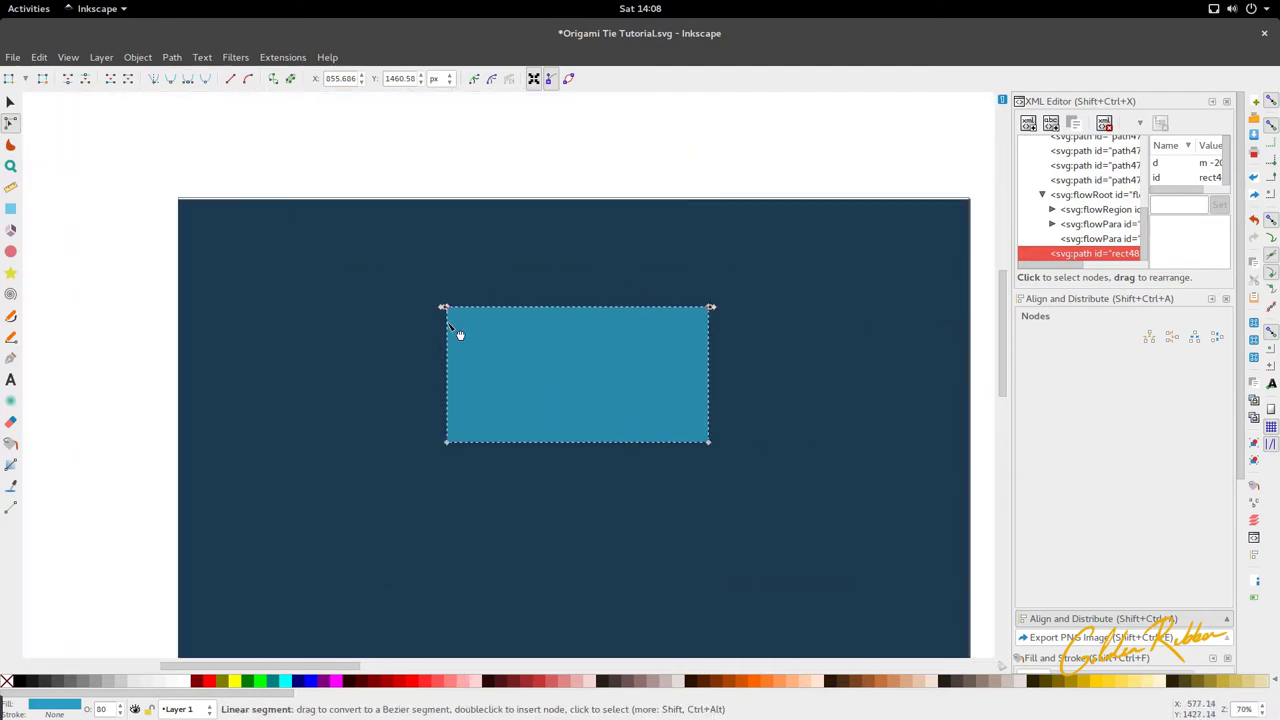
left_click(534, 79)
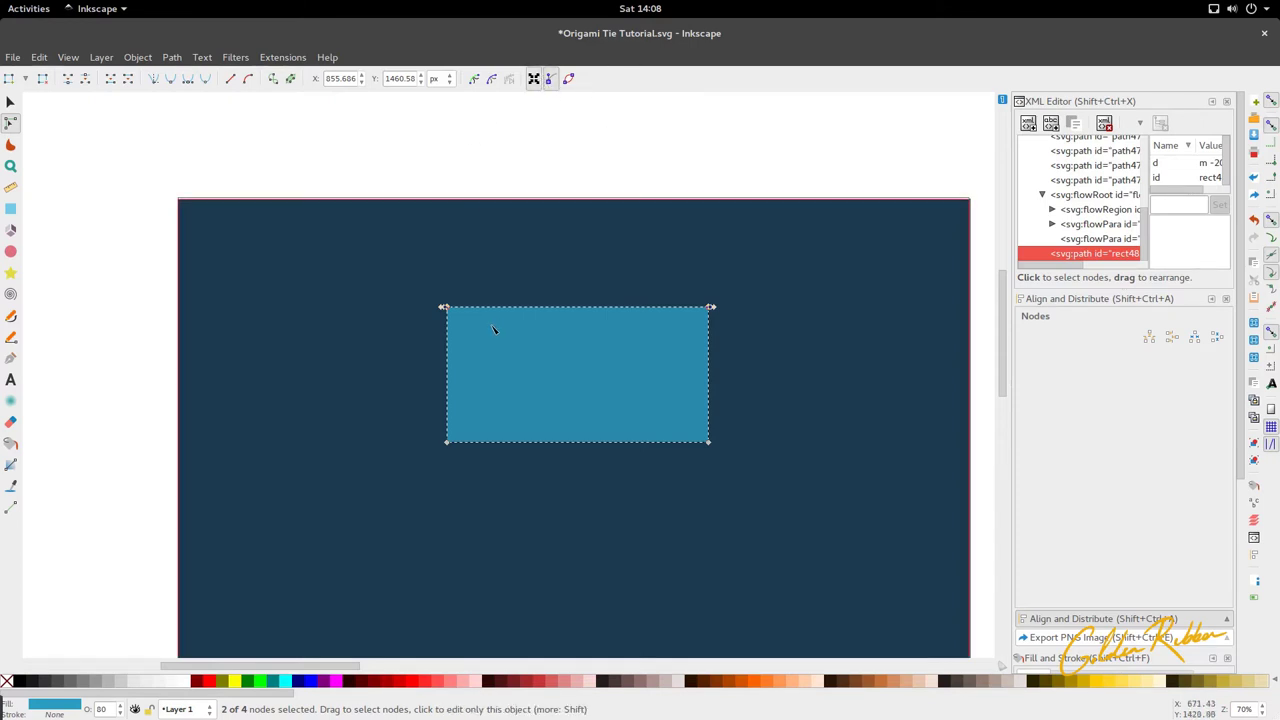
scroll(493, 330, "up", 1)
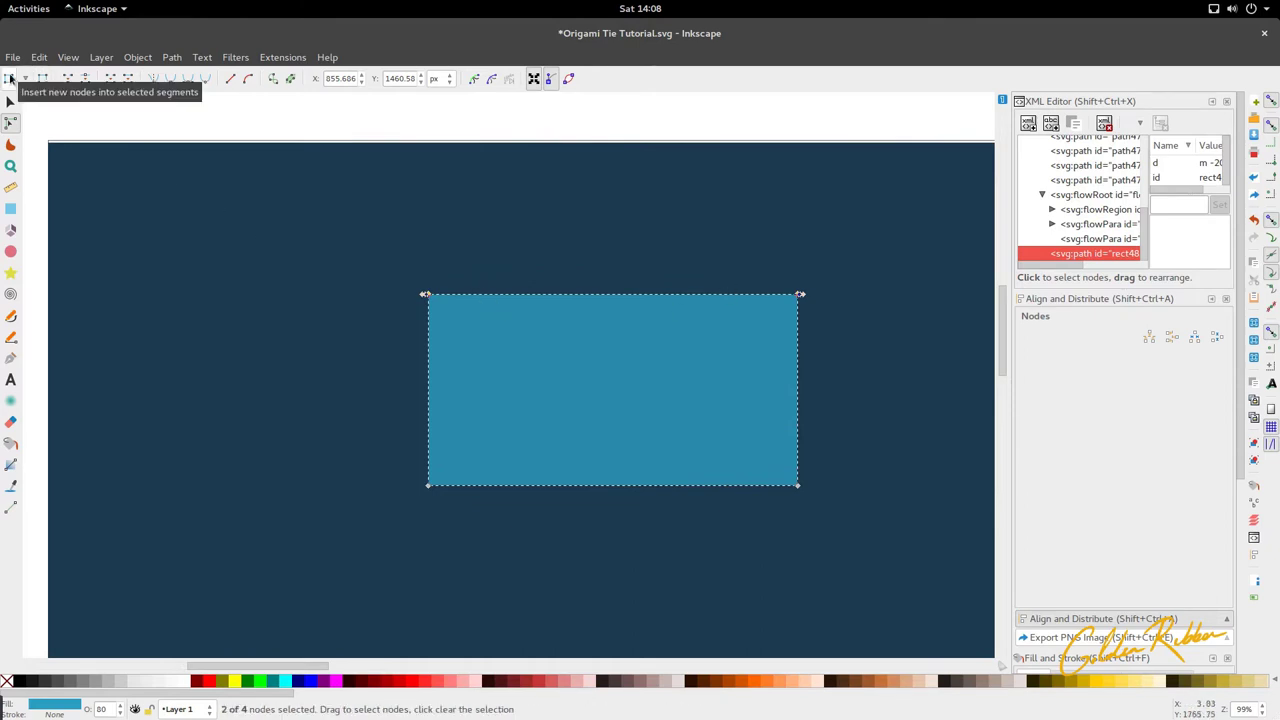
left_click(10, 78)
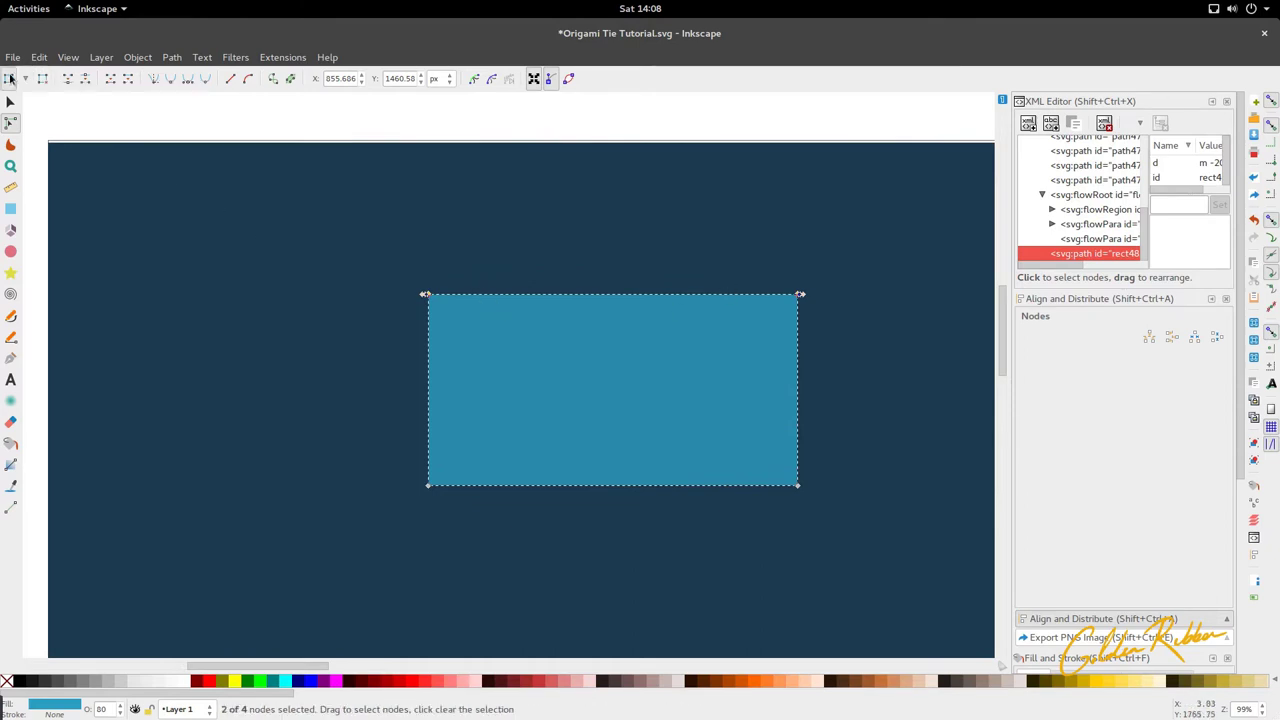
left_click(10, 78)
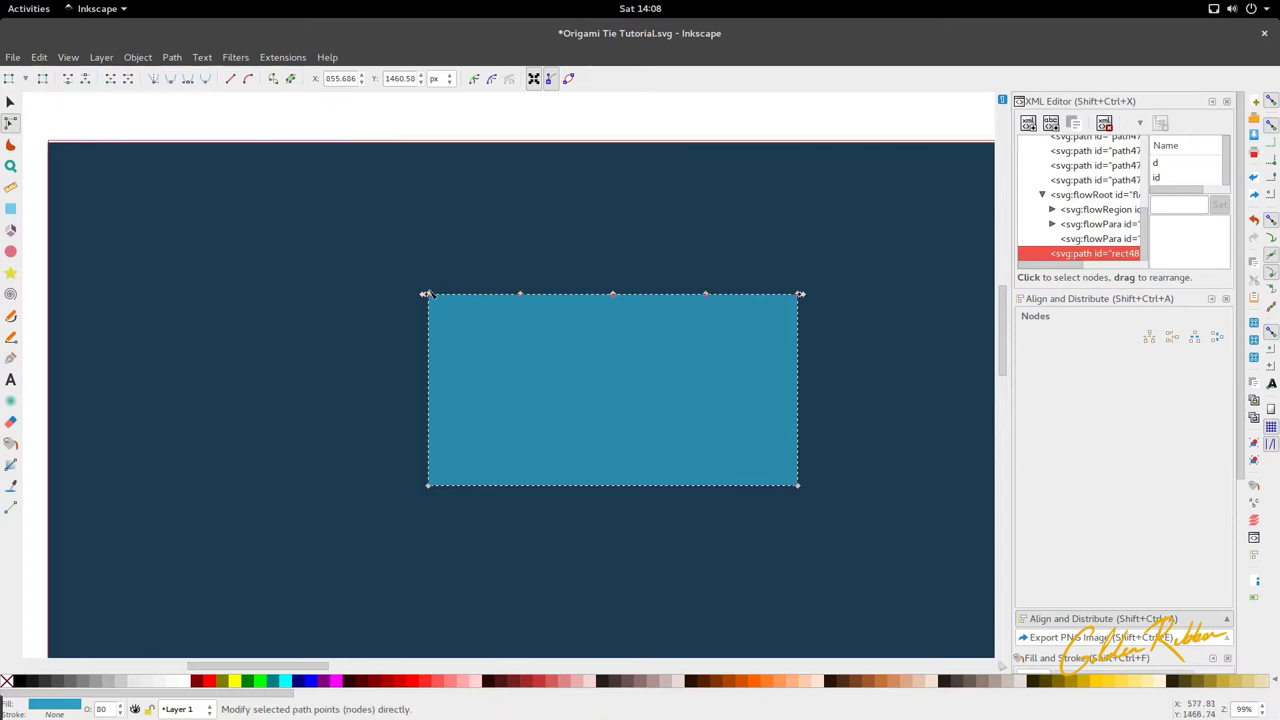
Insert three evenly spaced nodes along the bottom edge of the blue path
scroll(426, 292, "down", 1)
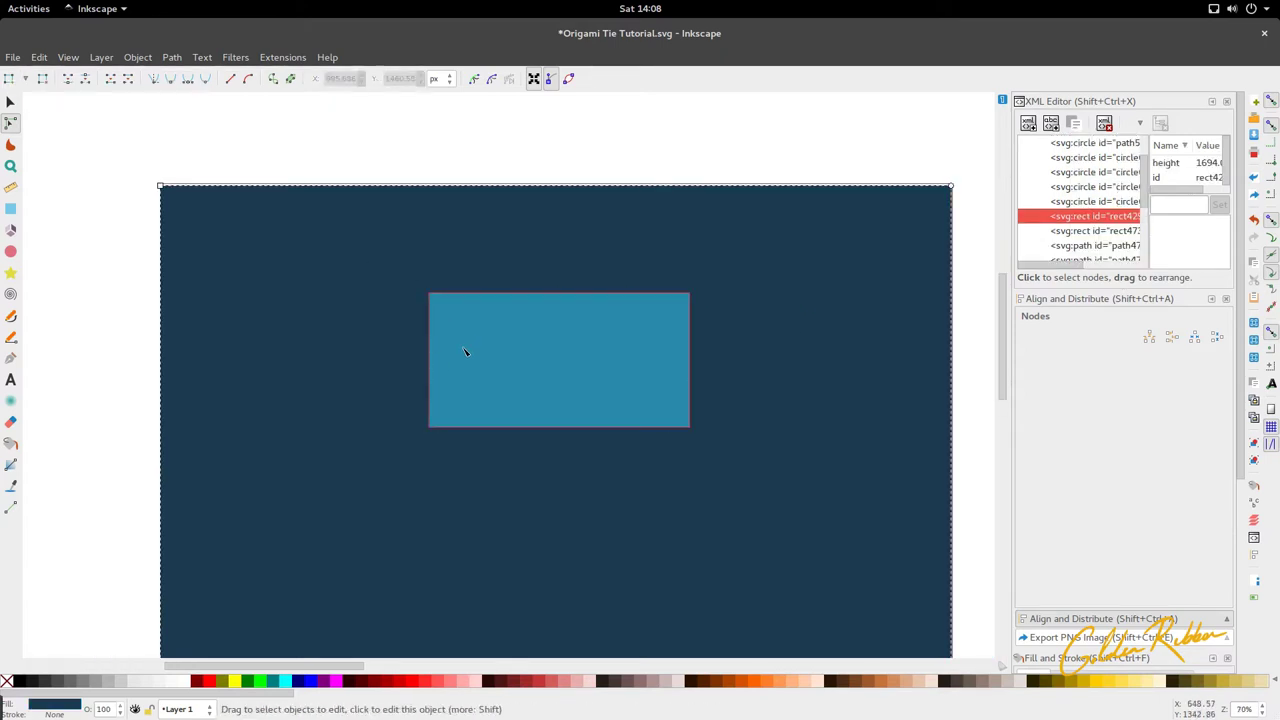
left_click_drag(386, 346, 804, 472)
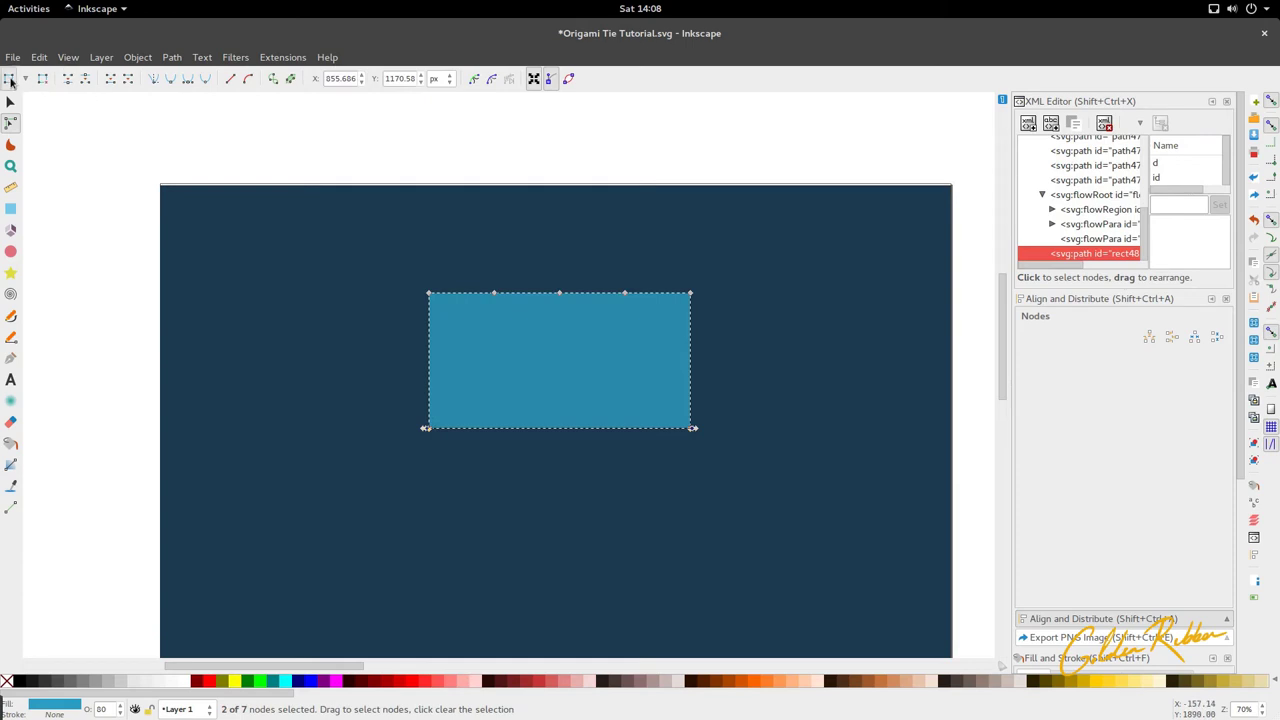
left_click(401, 329)
left_click(433, 323)
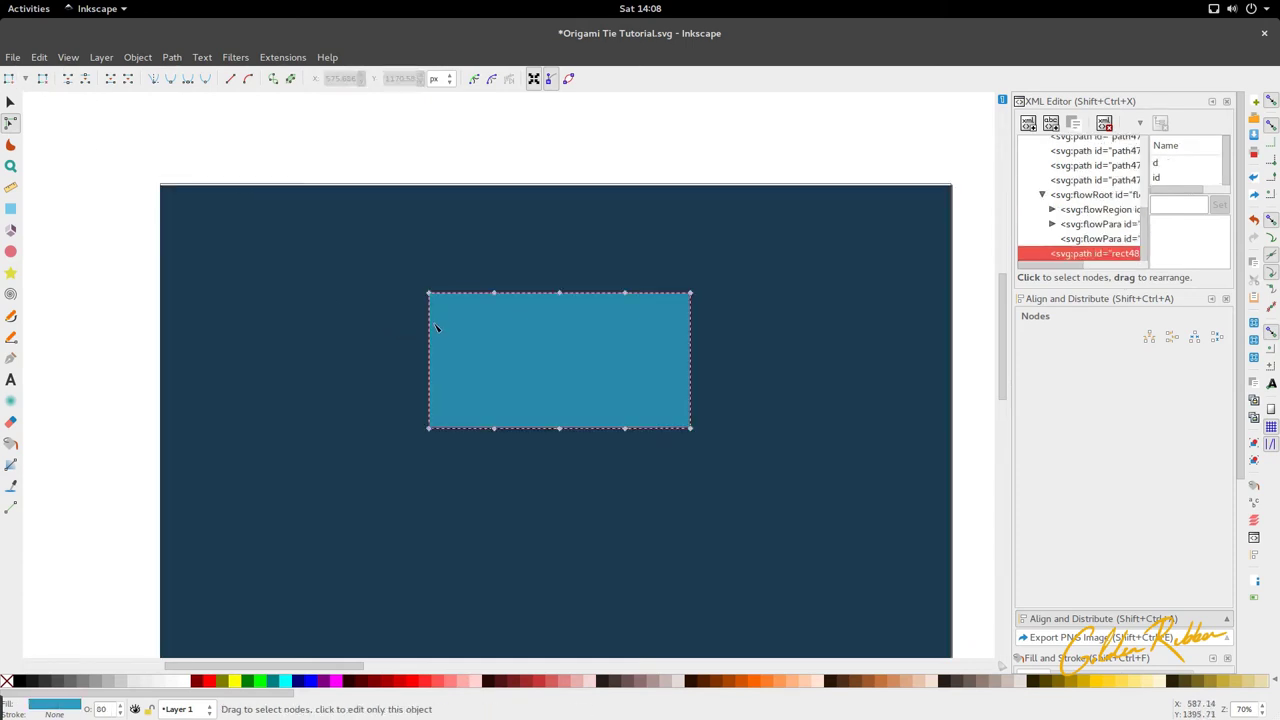
Insert one node at the midpoint of both the left and the right edge of the blue path
left_click_drag(454, 273, 391, 451)
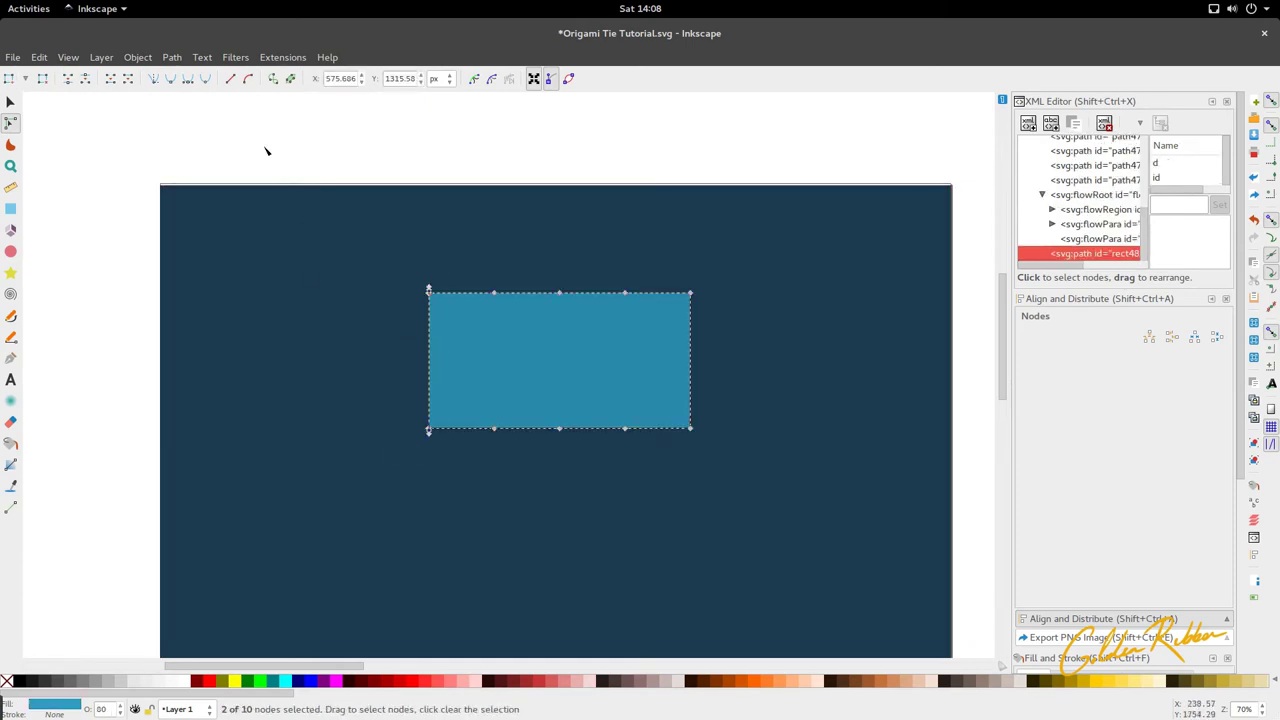
left_click(10, 79)
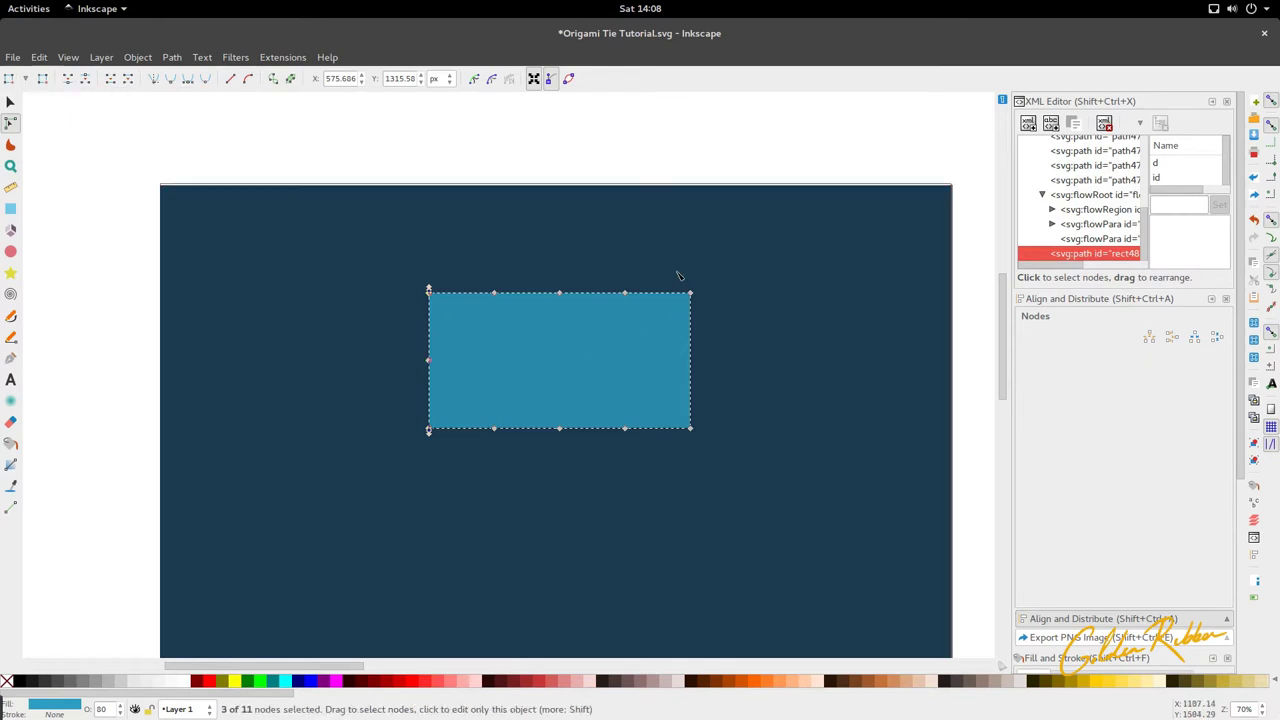
left_click_drag(678, 270, 725, 469)
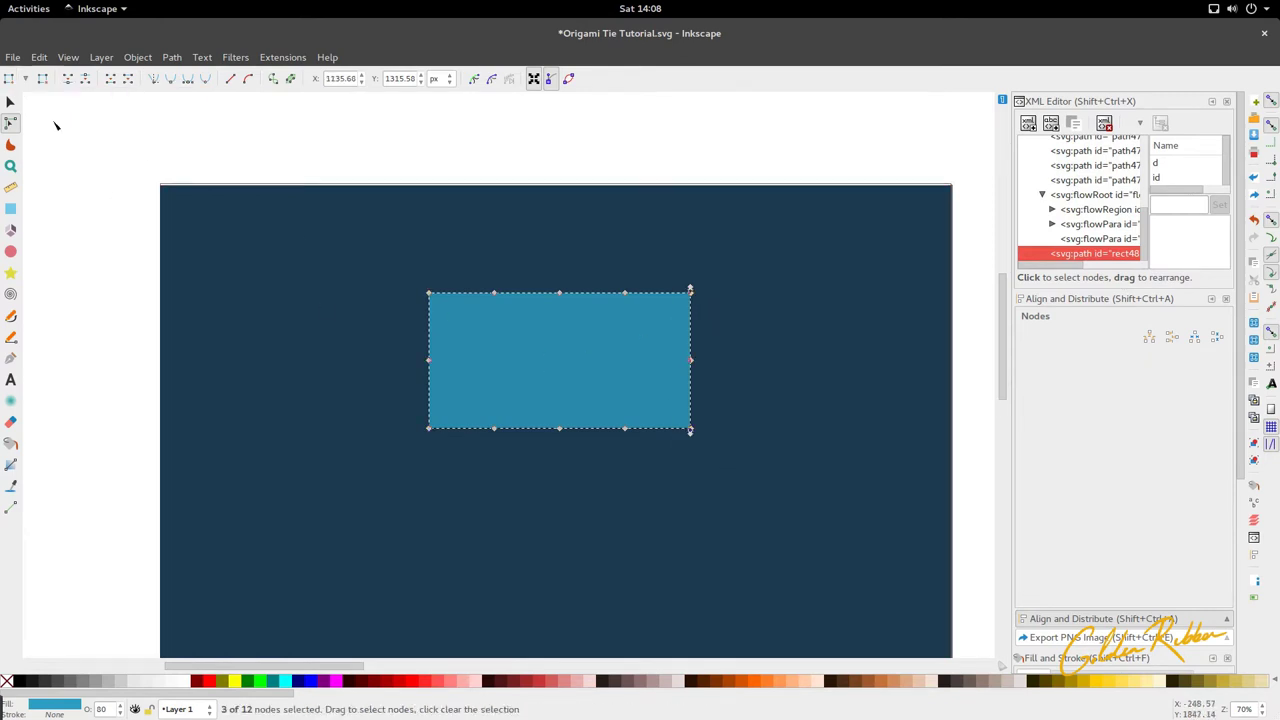
scroll(514, 389, "up", 1, "ctrl")
scroll(514, 389, "right", 3)
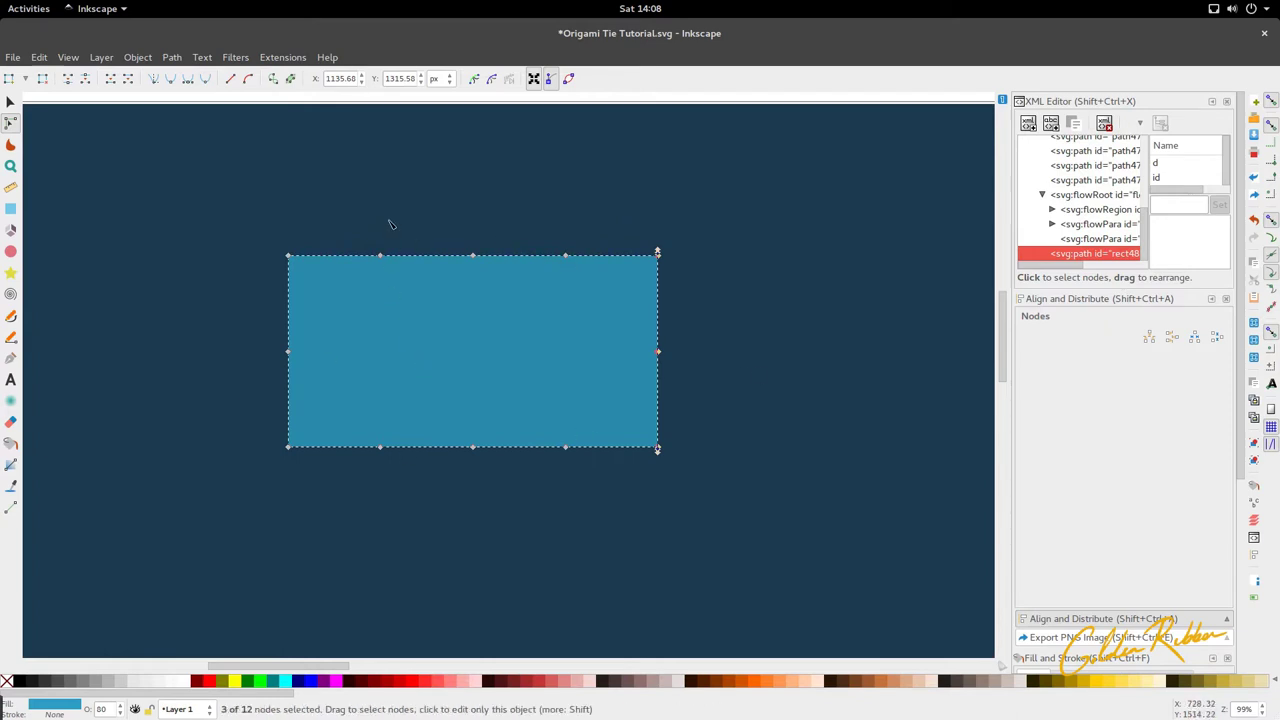
Delete the four corner nodes of the blue path, keeping its edge nodes
left_click(420, 297)
left_click(497, 357)
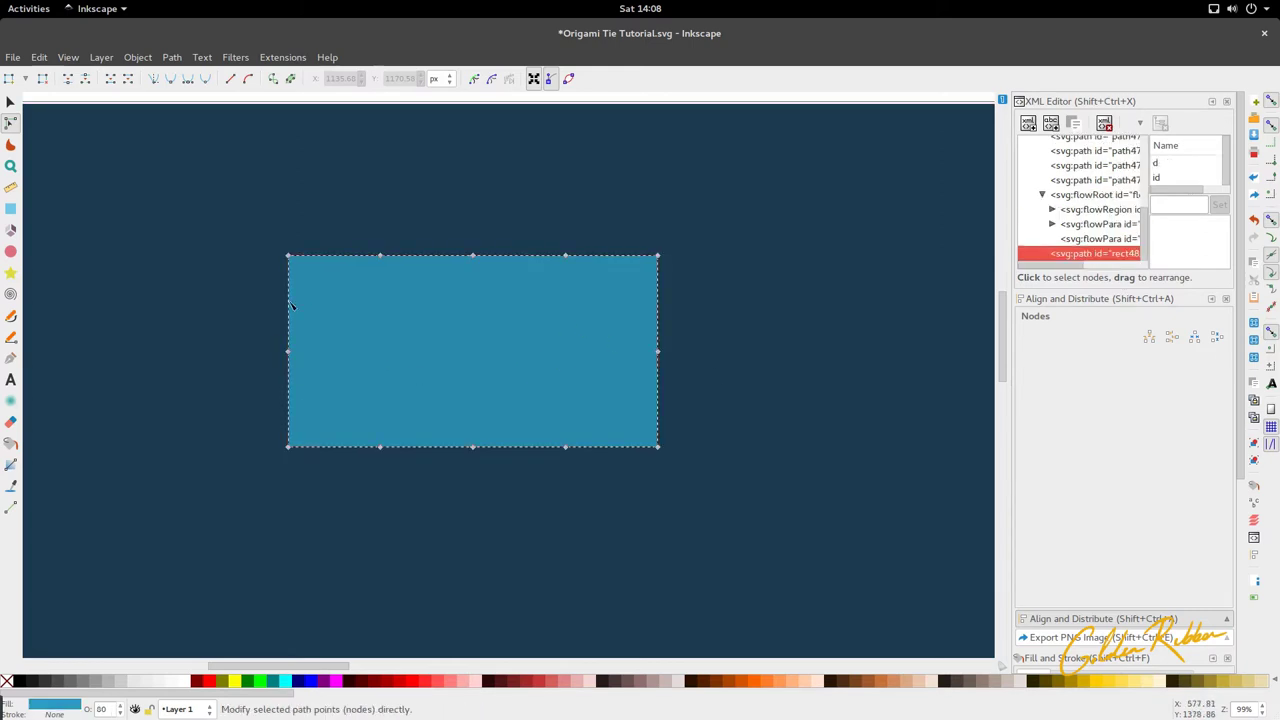
left_click_drag(265, 242, 357, 311)
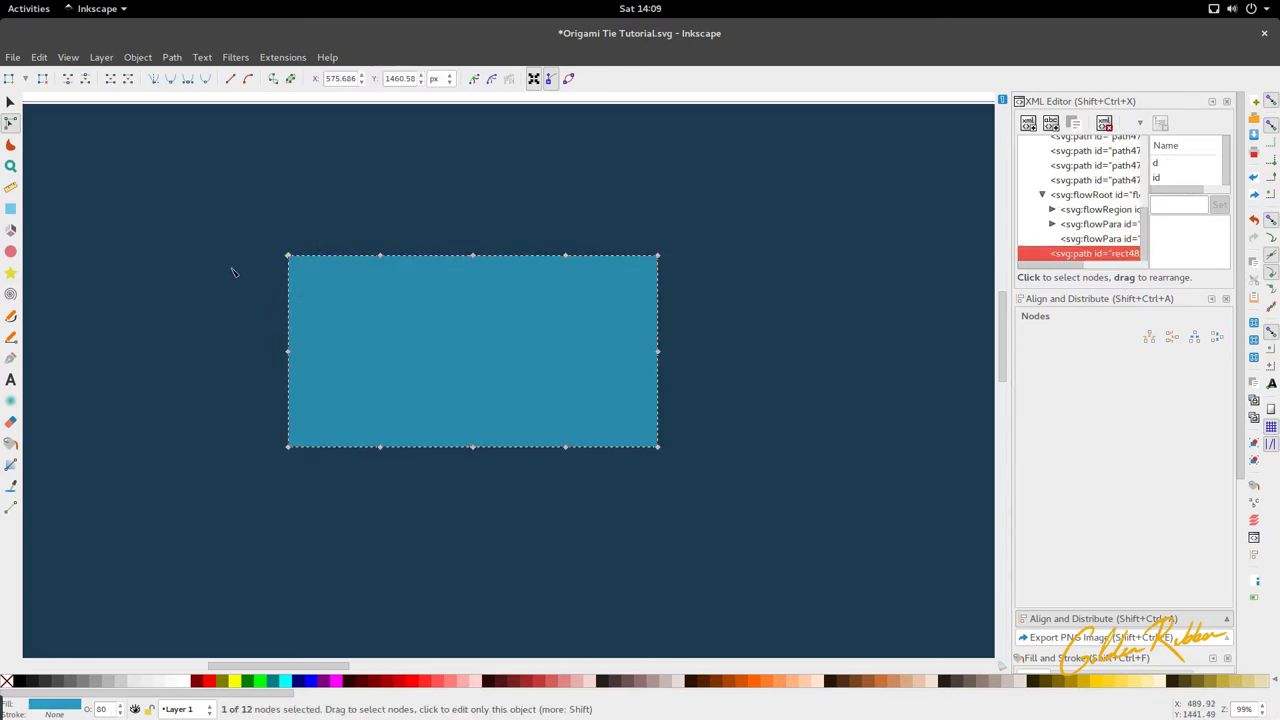
left_click(234, 271)
left_click(371, 340)
left_click_drag(285, 229, 316, 282)
left_click_drag(690, 226, 657, 266)
left_click_drag(336, 502, 257, 434)
left_click_drag(692, 230, 652, 280)
left_click_drag(722, 418, 632, 462)
left_click_drag(297, 206, 251, 292)
key("Delete")
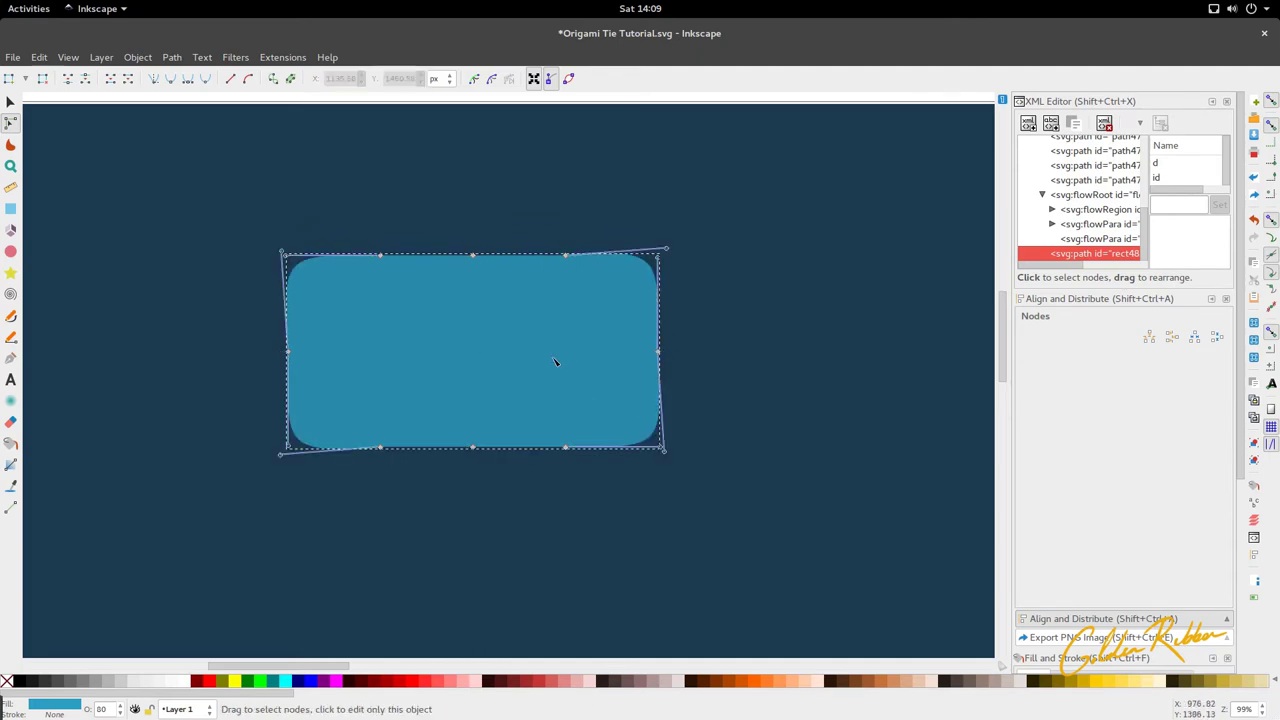
Convert the curved upper-left and upper-right corner segments of the blue path to straight lines
scroll(357, 340, "up", 2)
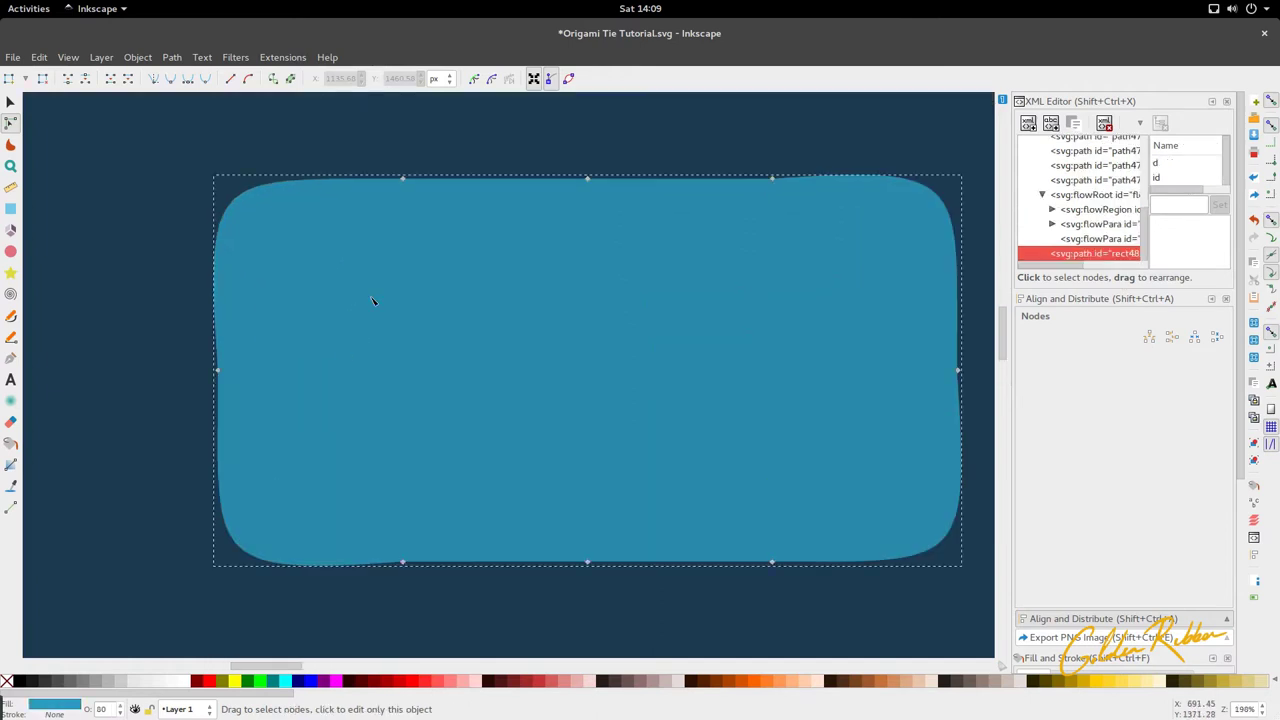
scroll(374, 300, "down", 2)
scroll(379, 297, "up", 1)
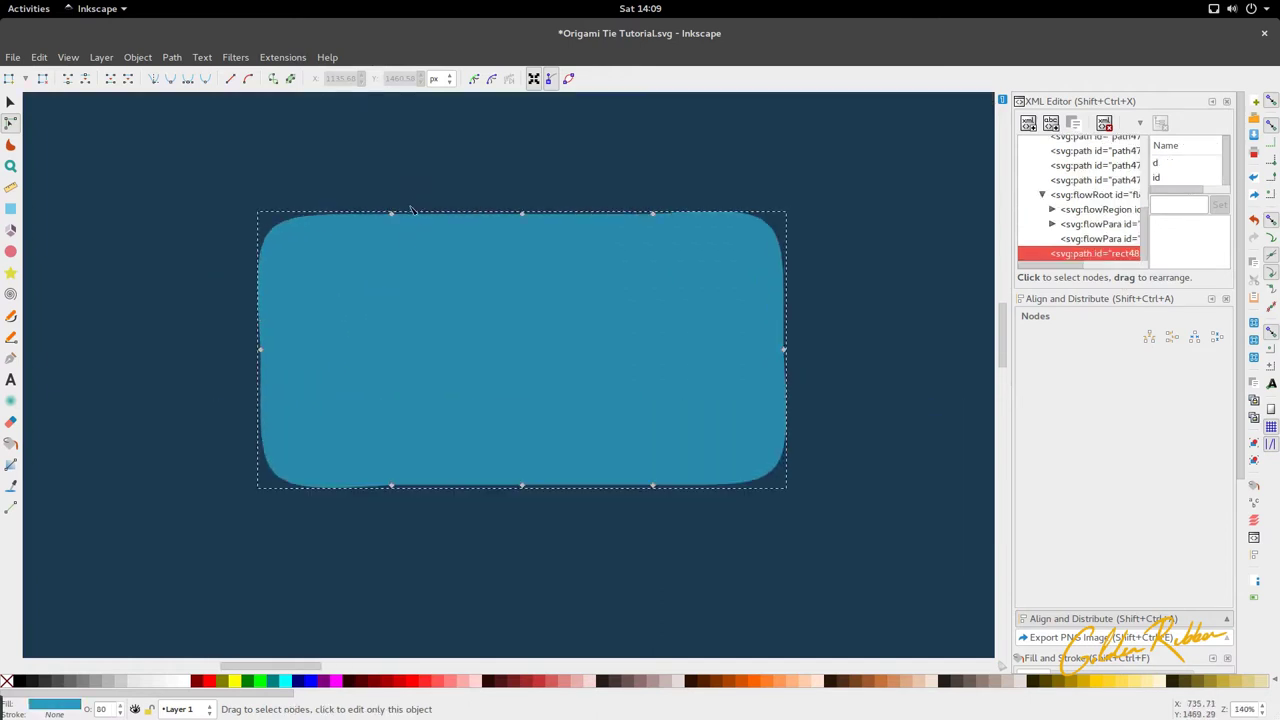
left_click_drag(418, 183, 222, 368)
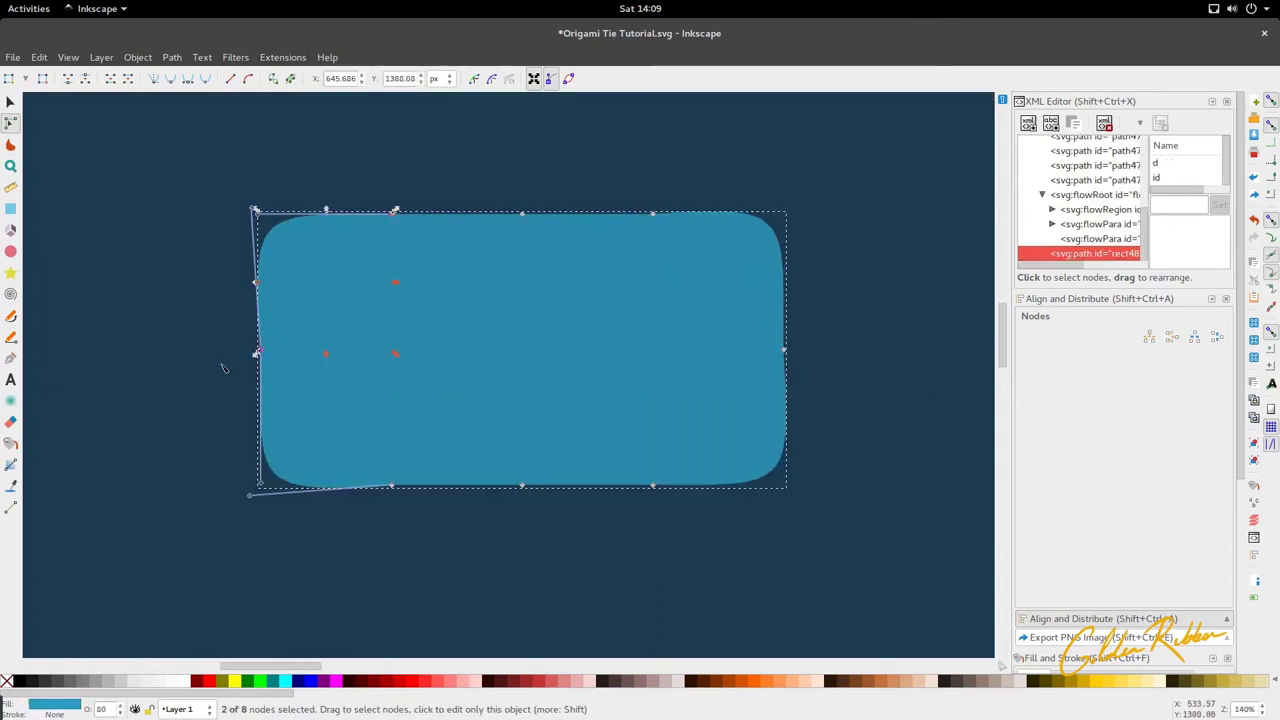
left_click(228, 79)
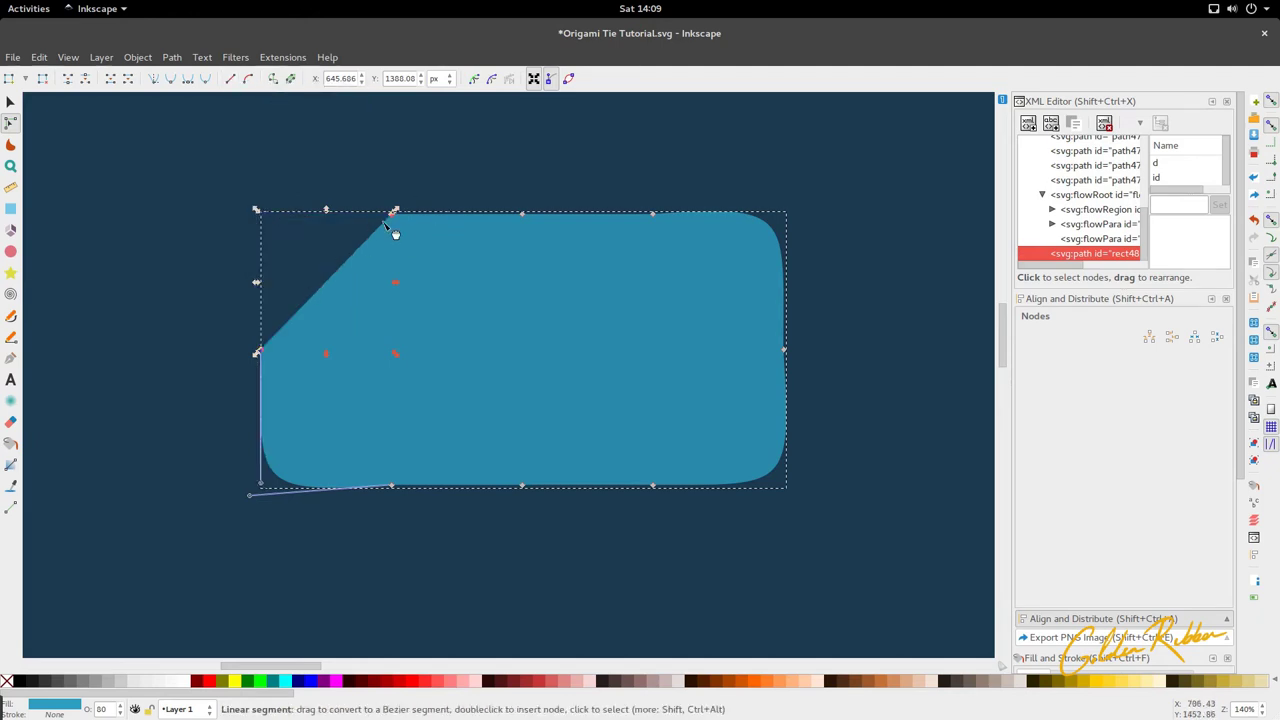
left_click(656, 210)
left_click_drag(866, 309, 714, 403)
left_click(230, 82)
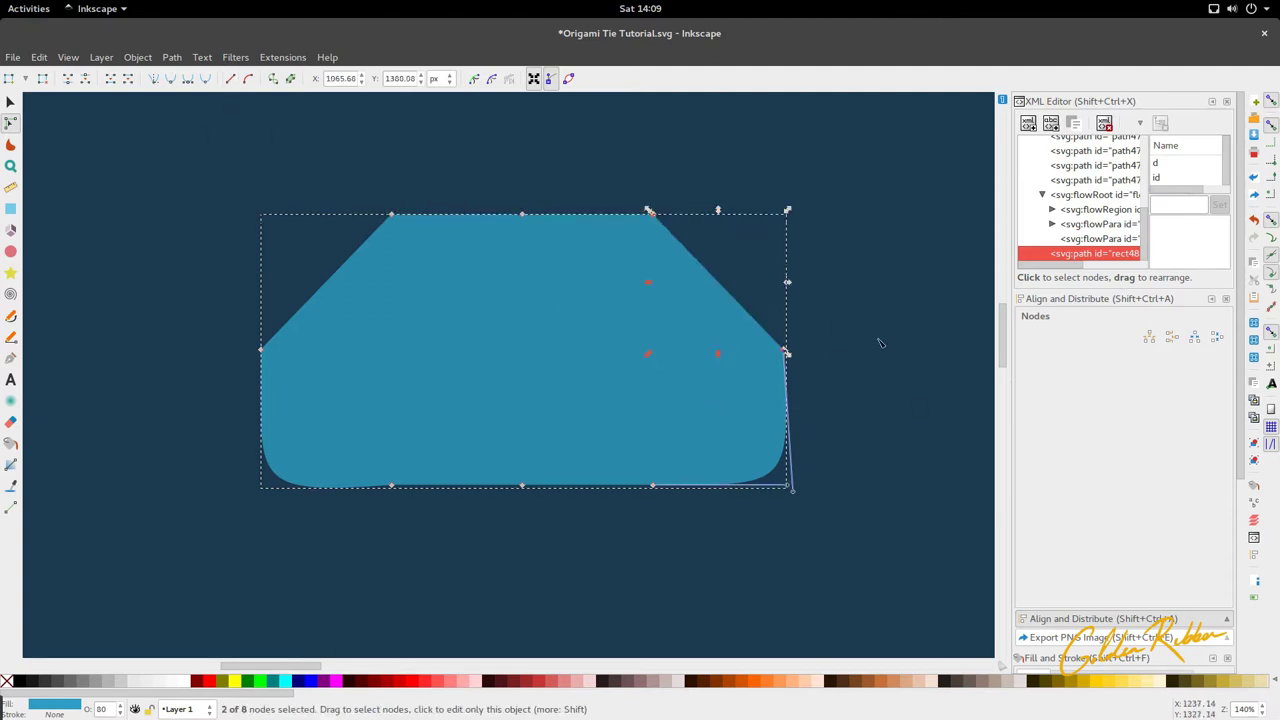
Convert the curved lower-right and lower-left corner segments of the blue path to straight lines
left_click_drag(880, 343, 585, 540)
left_click(230, 78)
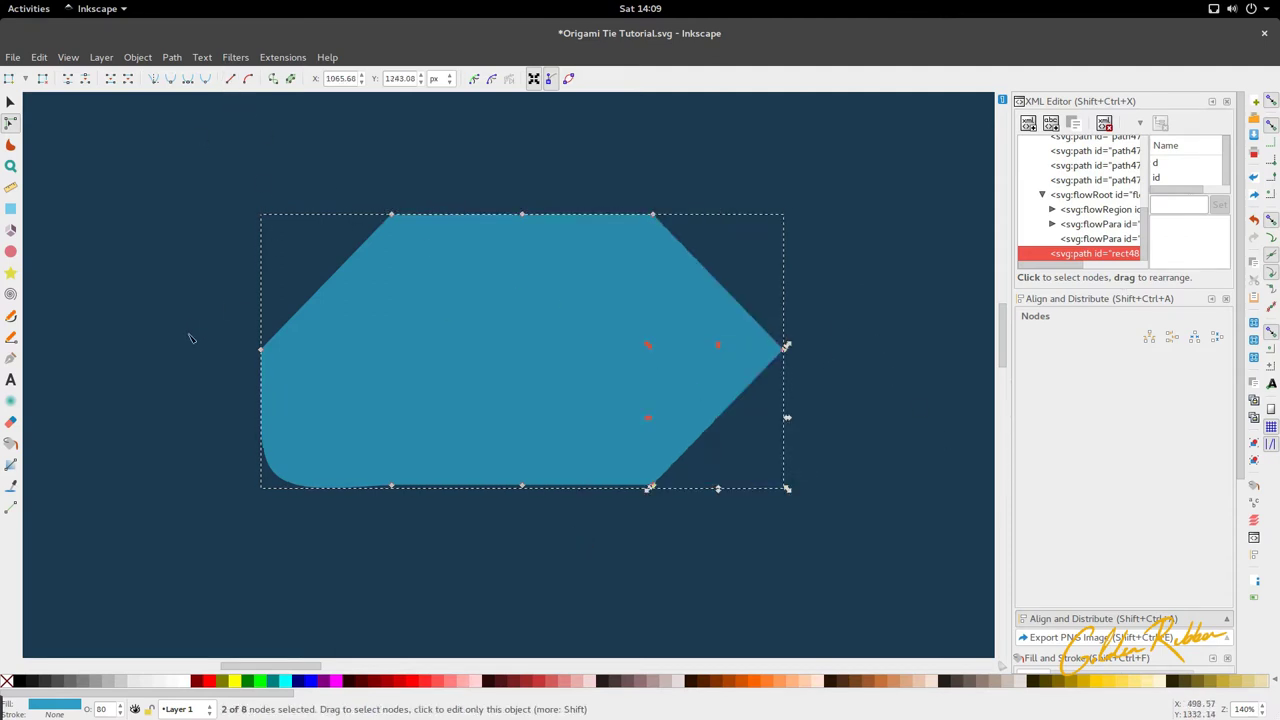
left_click_drag(191, 306, 390, 562)
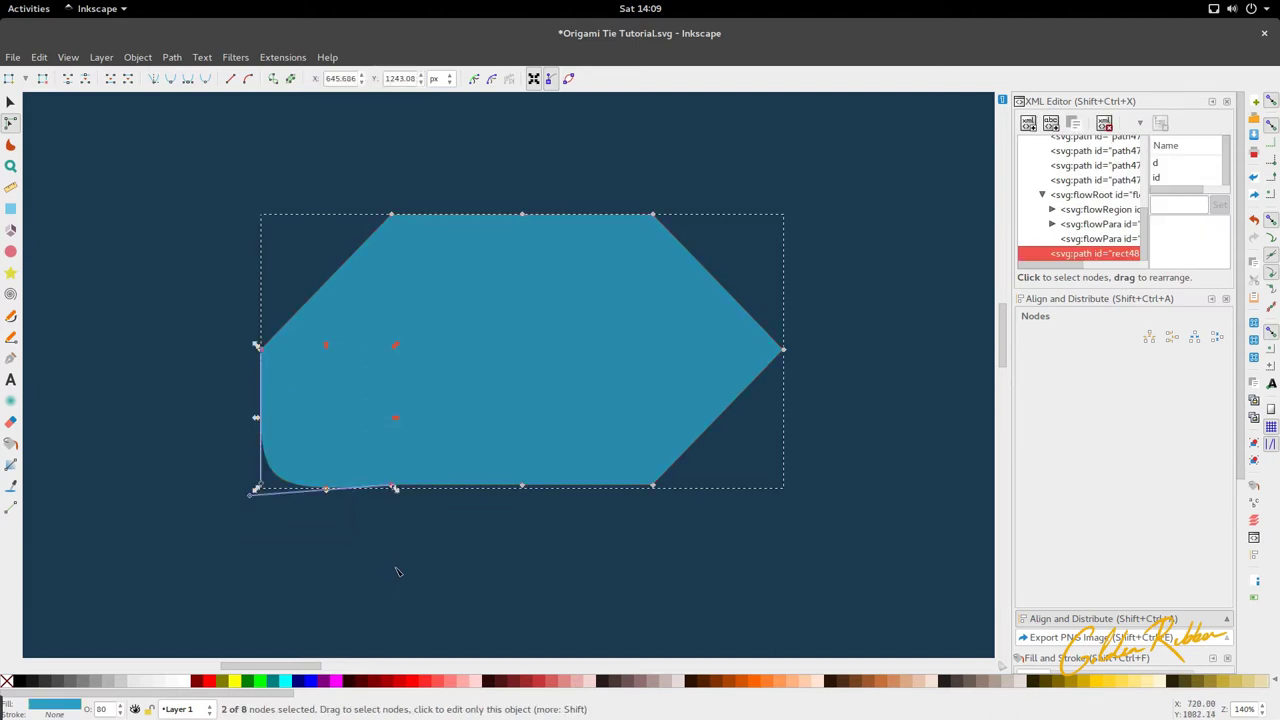
left_click(230, 78)
left_click(313, 231)
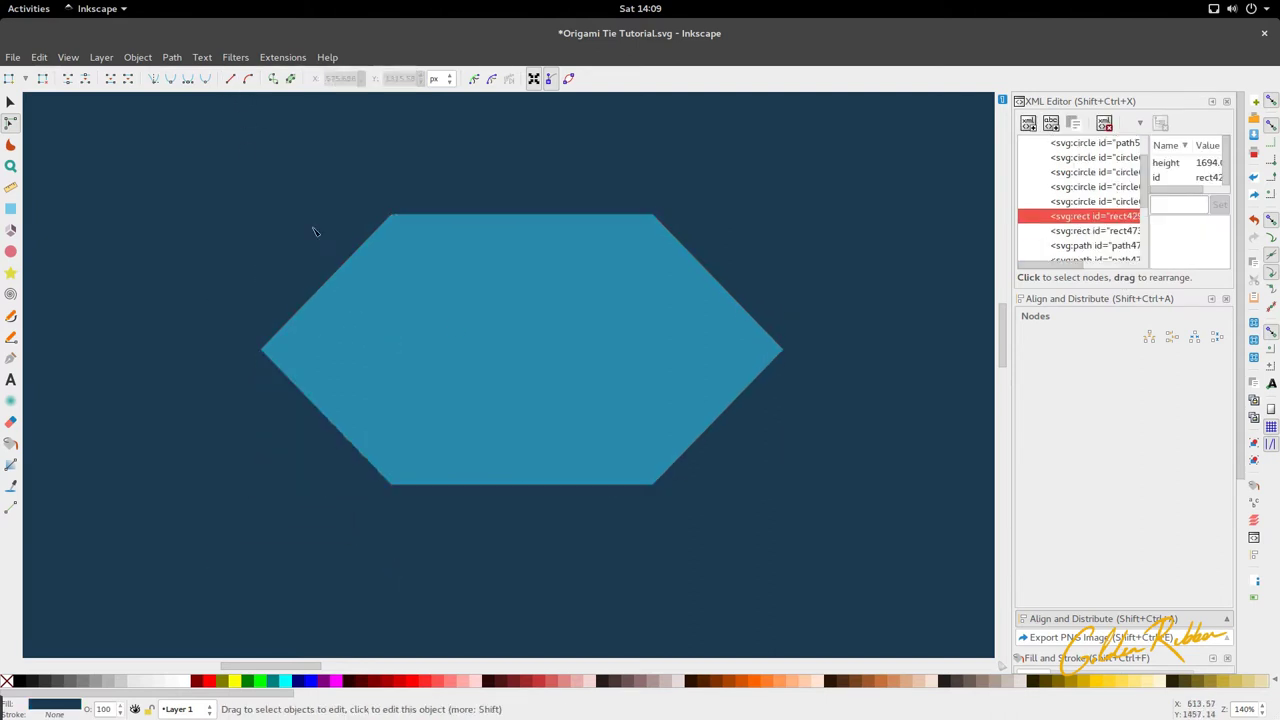
Move the hexagon's left and right tip nodes down to Y about 1292 px and scale them inward to about 93% of their spacing
left_click(496, 362)
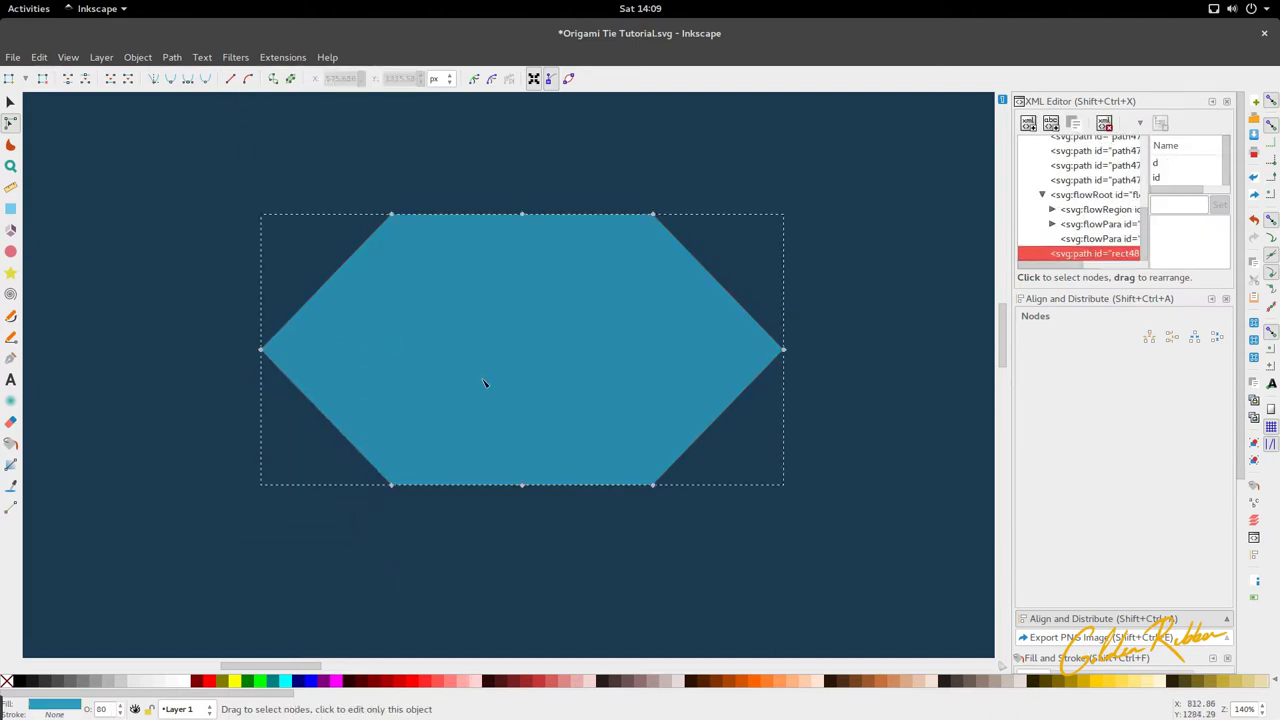
left_click(259, 346)
left_click(784, 348, "shift")
left_click_drag(784, 348, 772, 375)
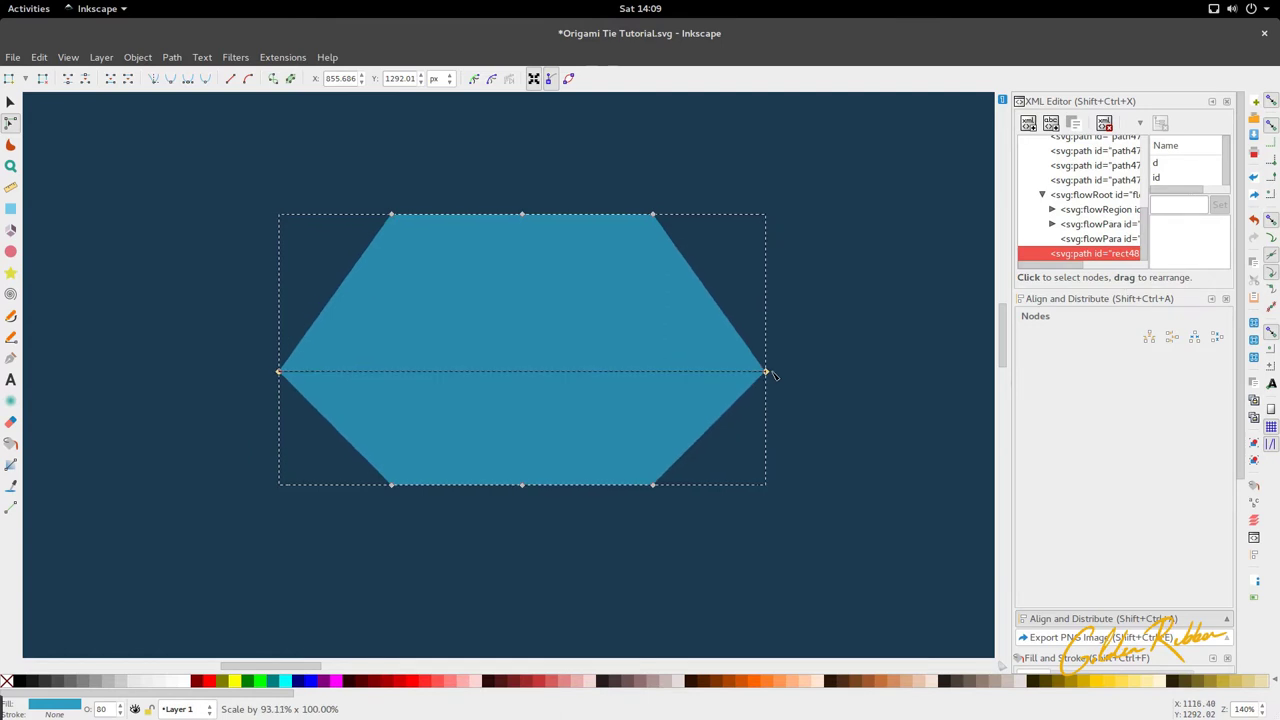
key("s")
scroll(523, 357, "down", 1)
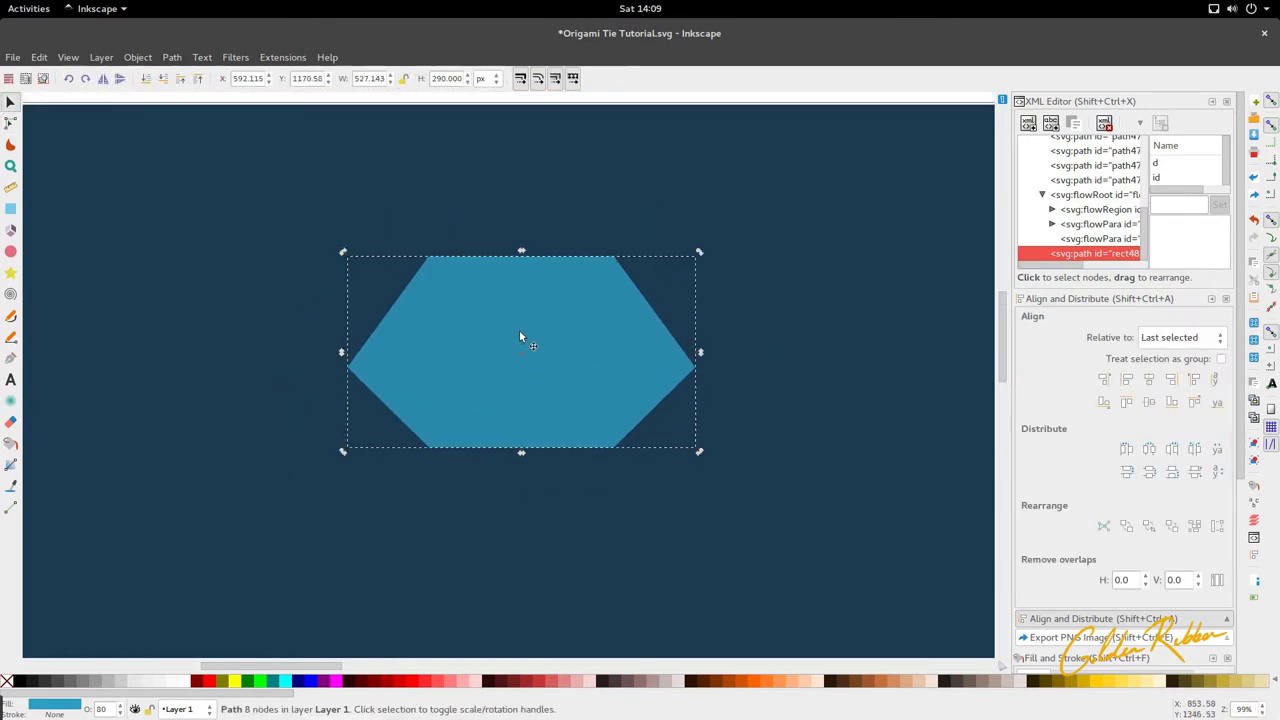
key("n")
scroll(519, 337, "up", 1)
scroll(500, 314, "down", 4)
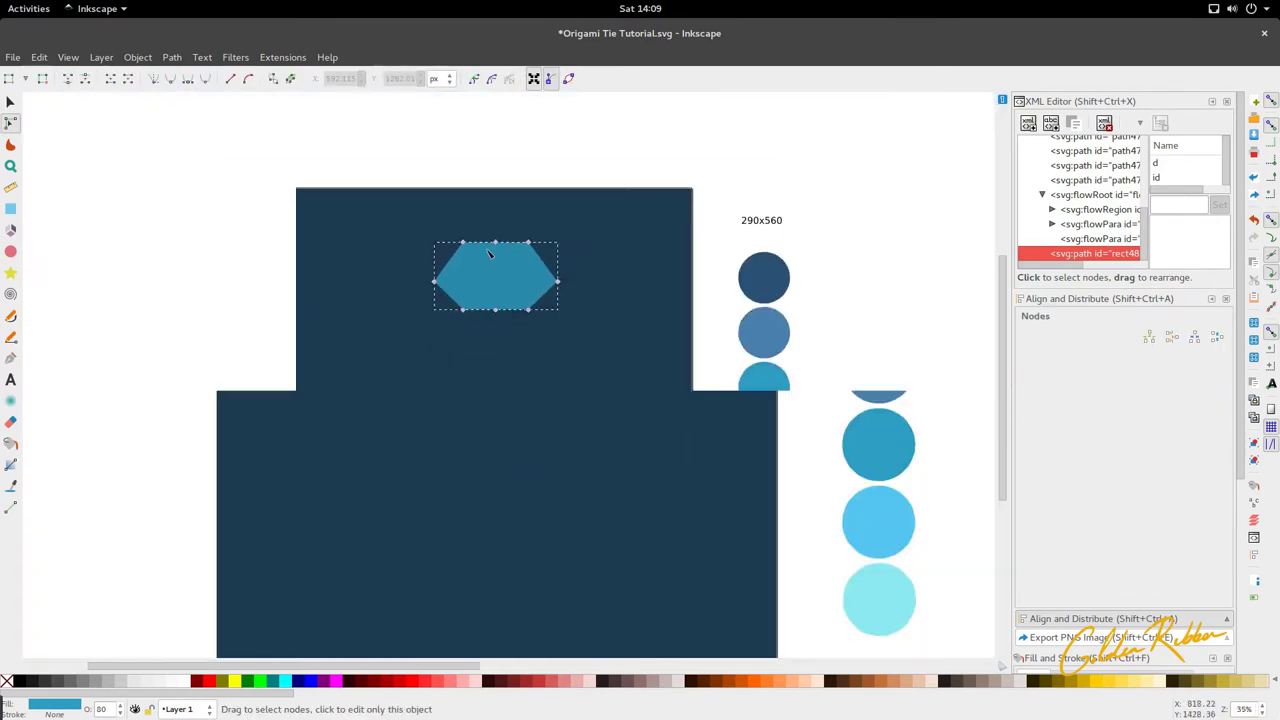
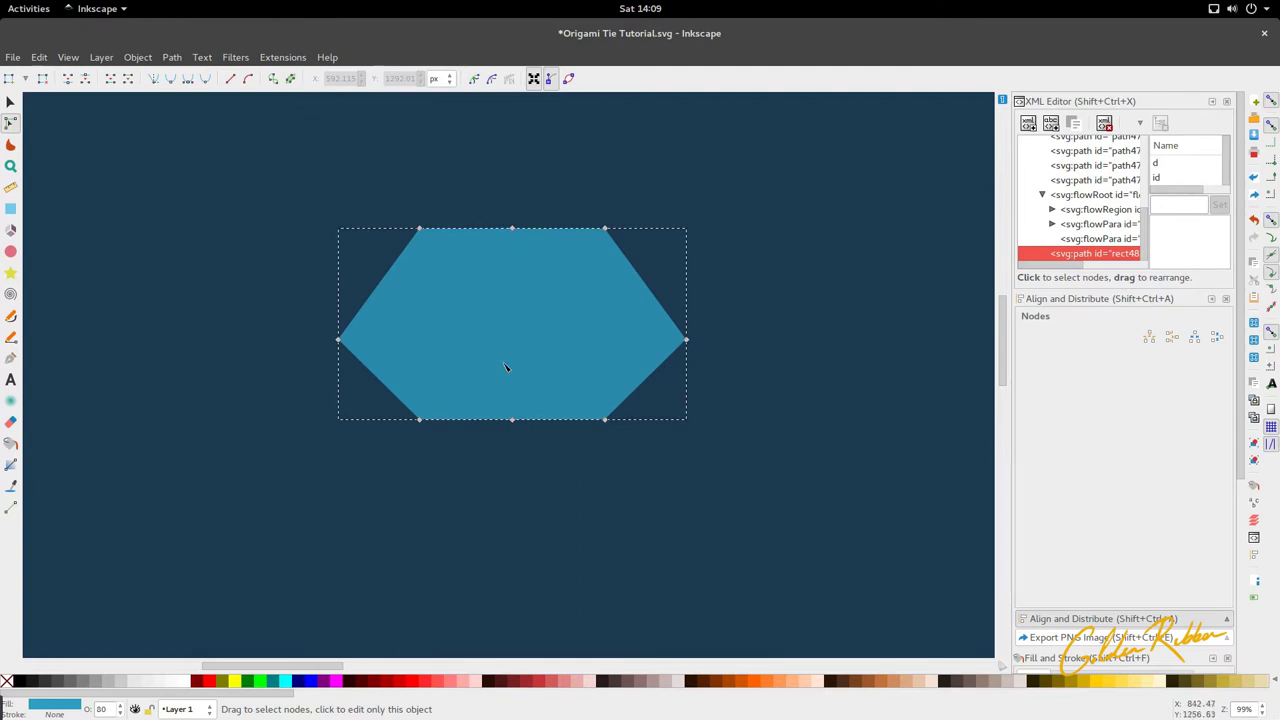
Turn off snapping and close the docked dialogs, including the XML Editor and Align and Distribute, to widen the canvas
key("b")
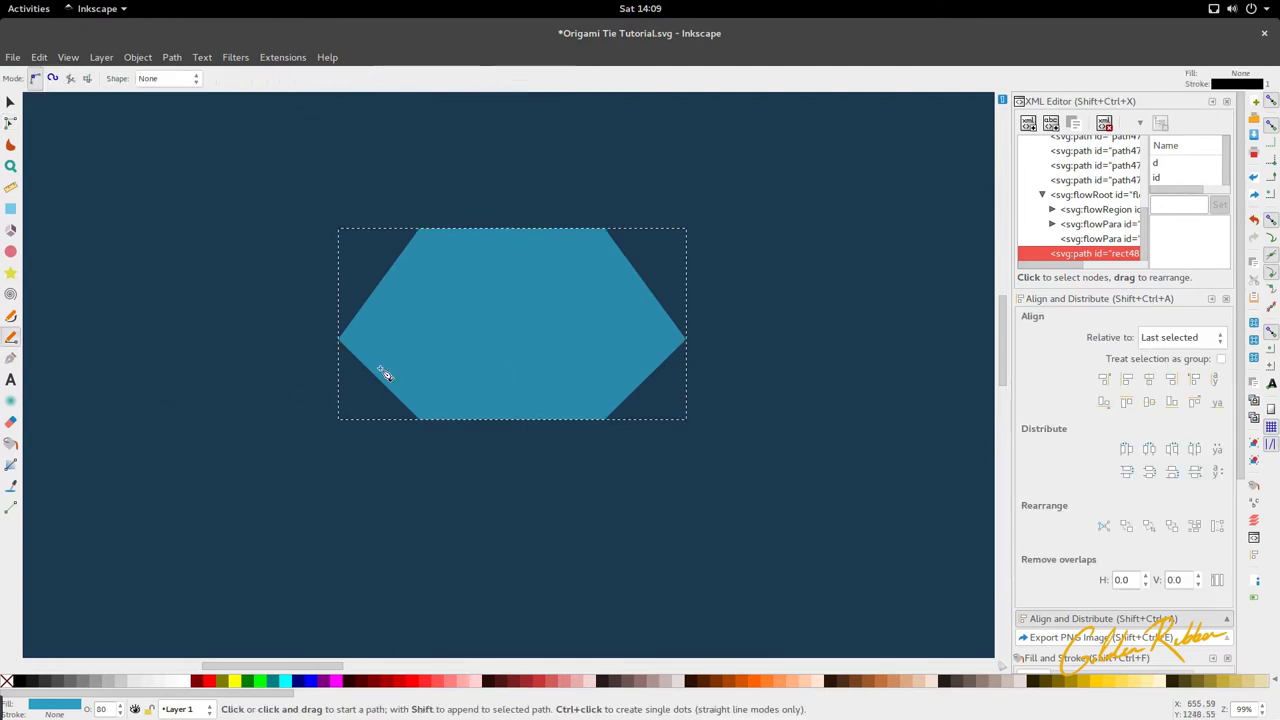
key("s")
left_click(1271, 101)
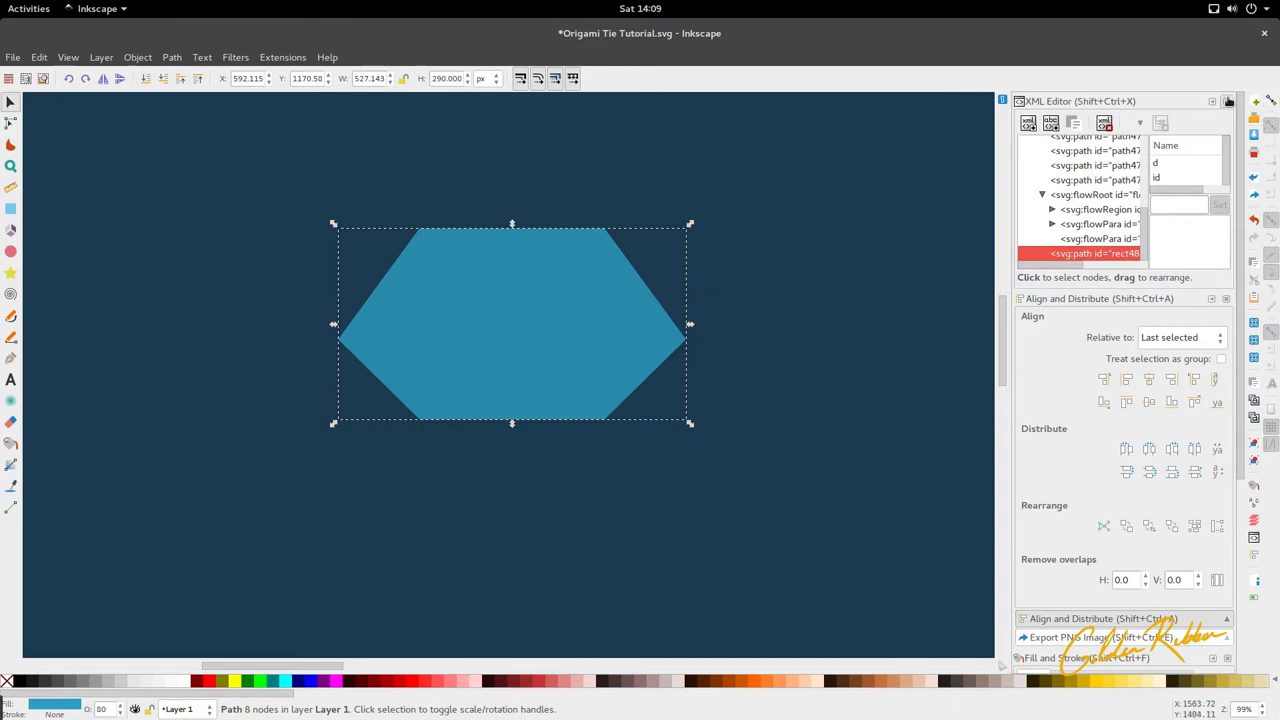
left_click(1229, 101)
left_click(1229, 101)
left_click(1230, 101)
left_click(1237, 101)
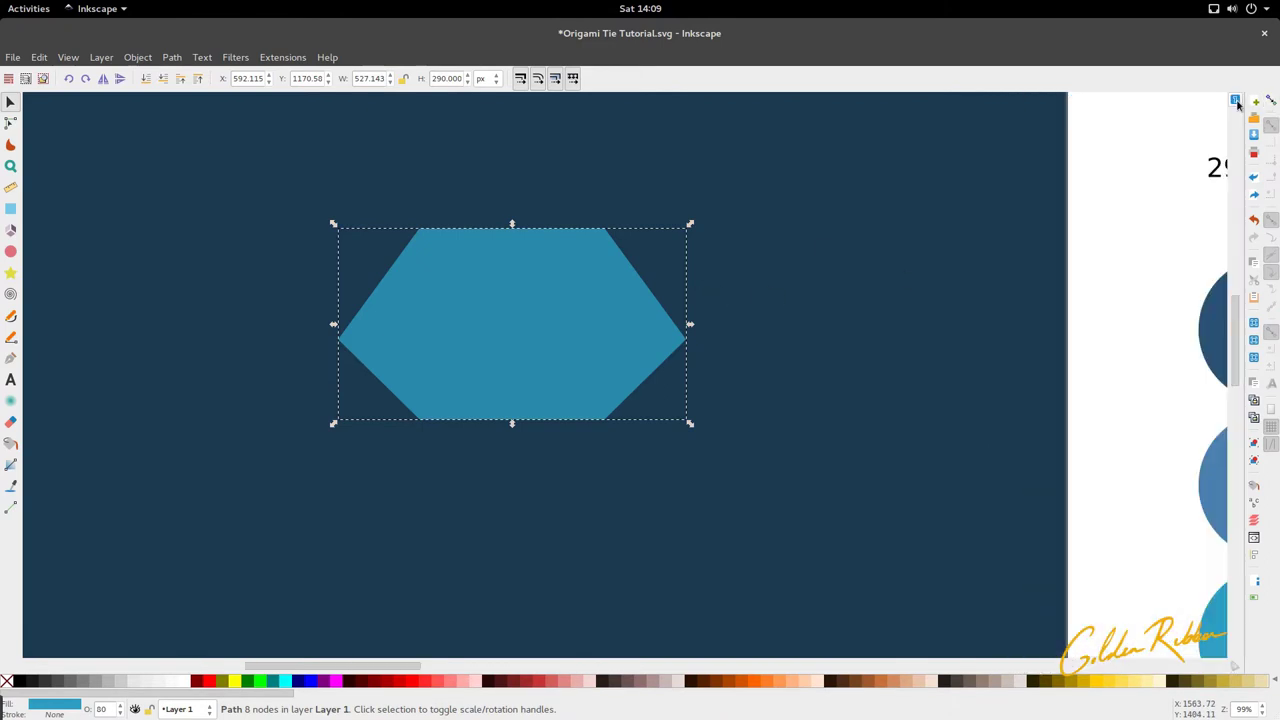
mouse_move(1119, 155)
left_mouse_down()
mouse_move(981, 165)
mouse_move(900, 194)
left_mouse_up()
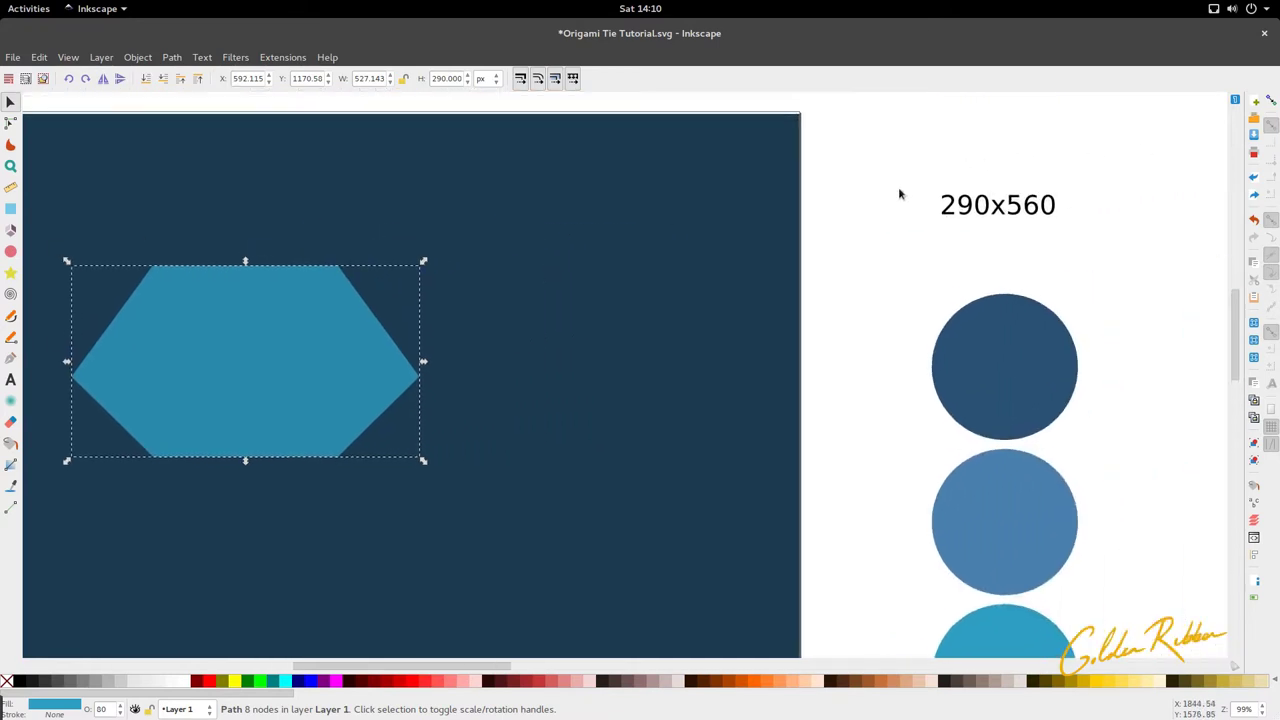
Turn snapping back on for drawing over the hexagon's nodes
left_click(1275, 101)
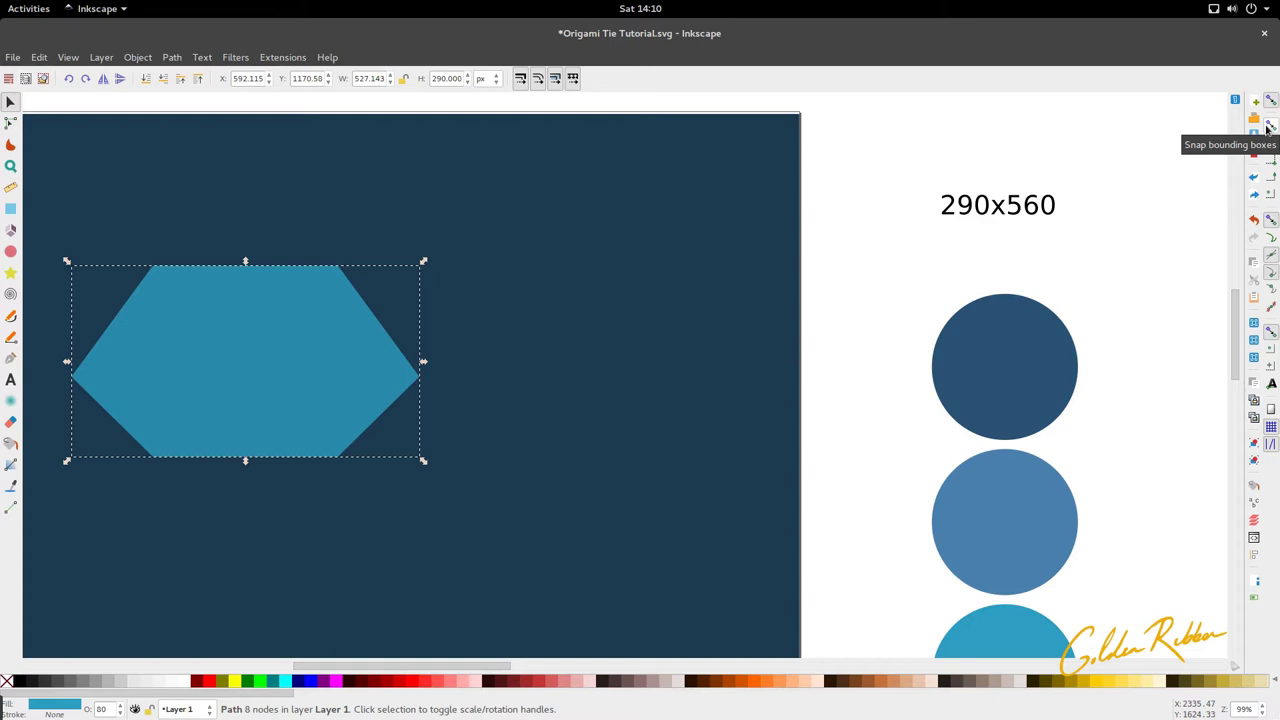
scroll(900, 250, "left", 7)
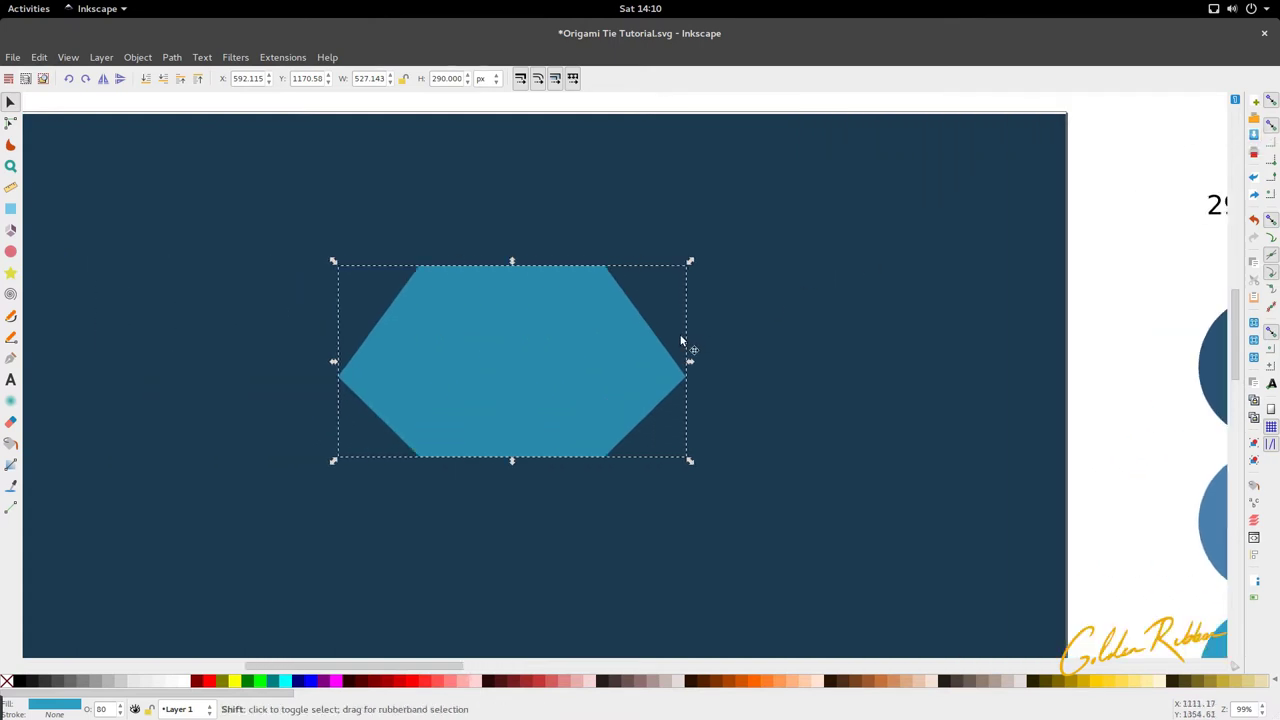
scroll(690, 335, "right", 1)
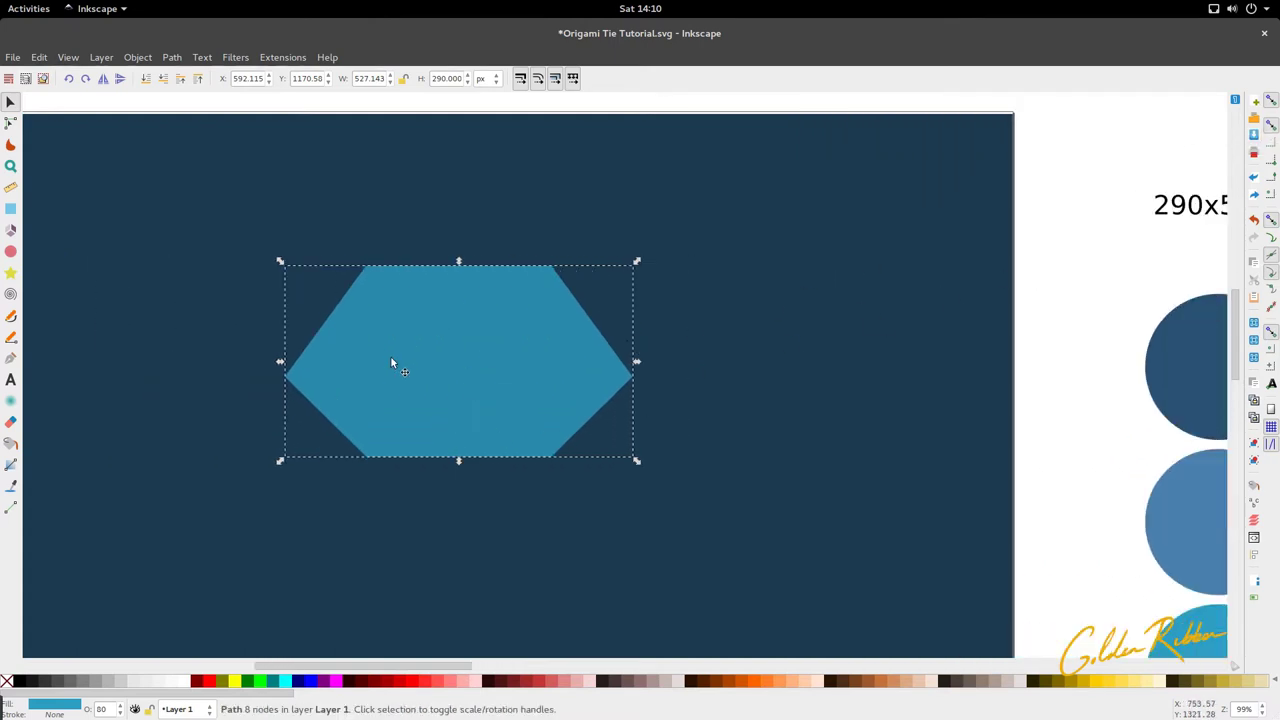
Draw a closed Bezier triangle joining the hexagon's upper-right corner, left tip and upper-left corner
key("p")
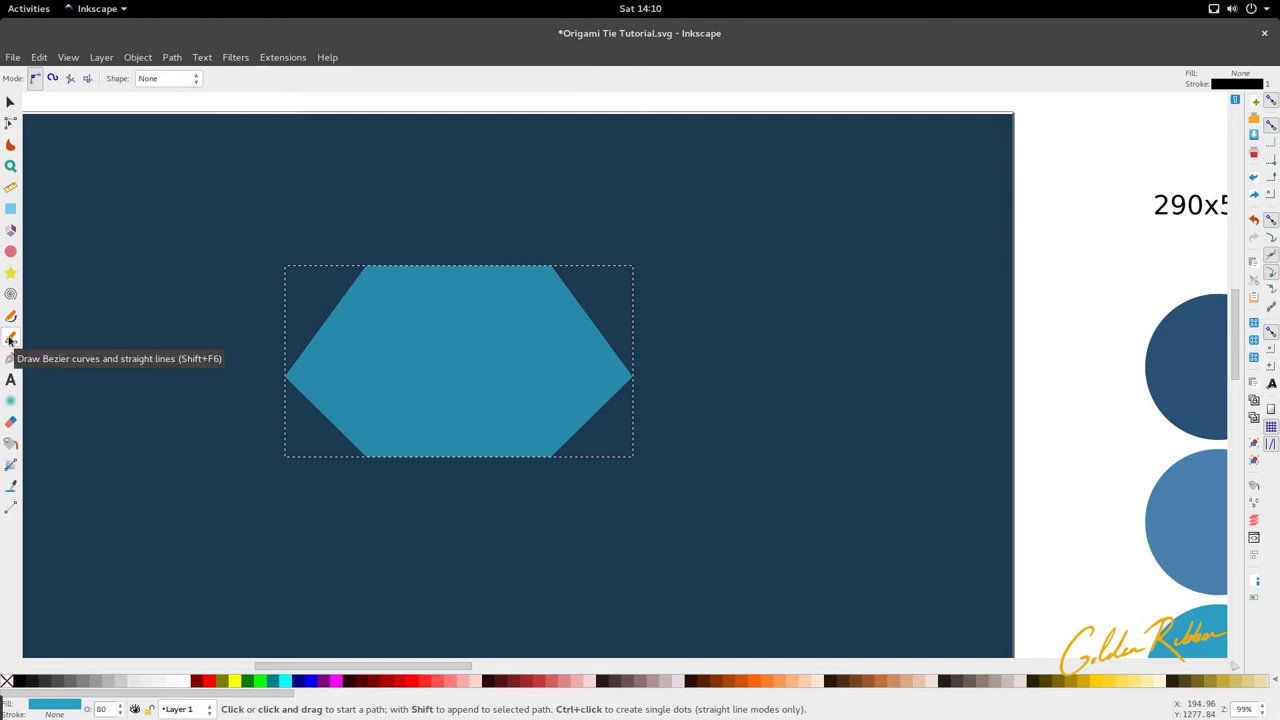
left_click(552, 267)
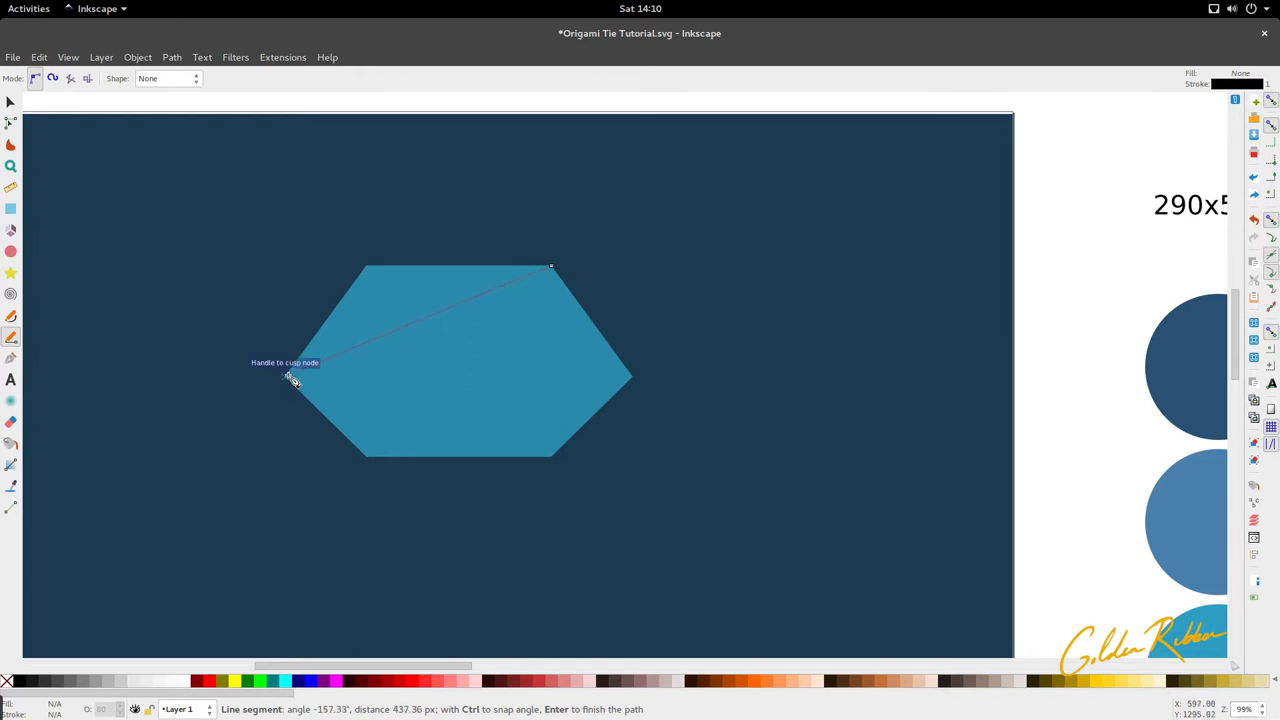
left_click(288, 378)
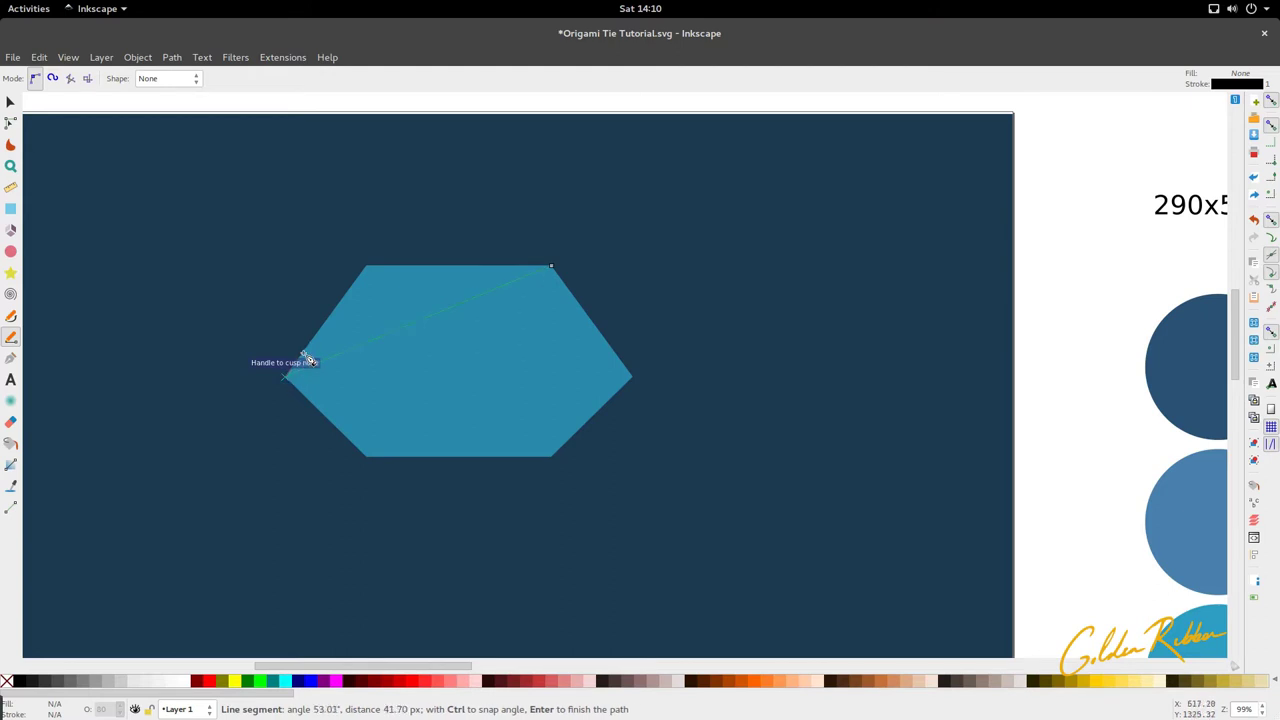
left_click(368, 267)
left_click(550, 266)
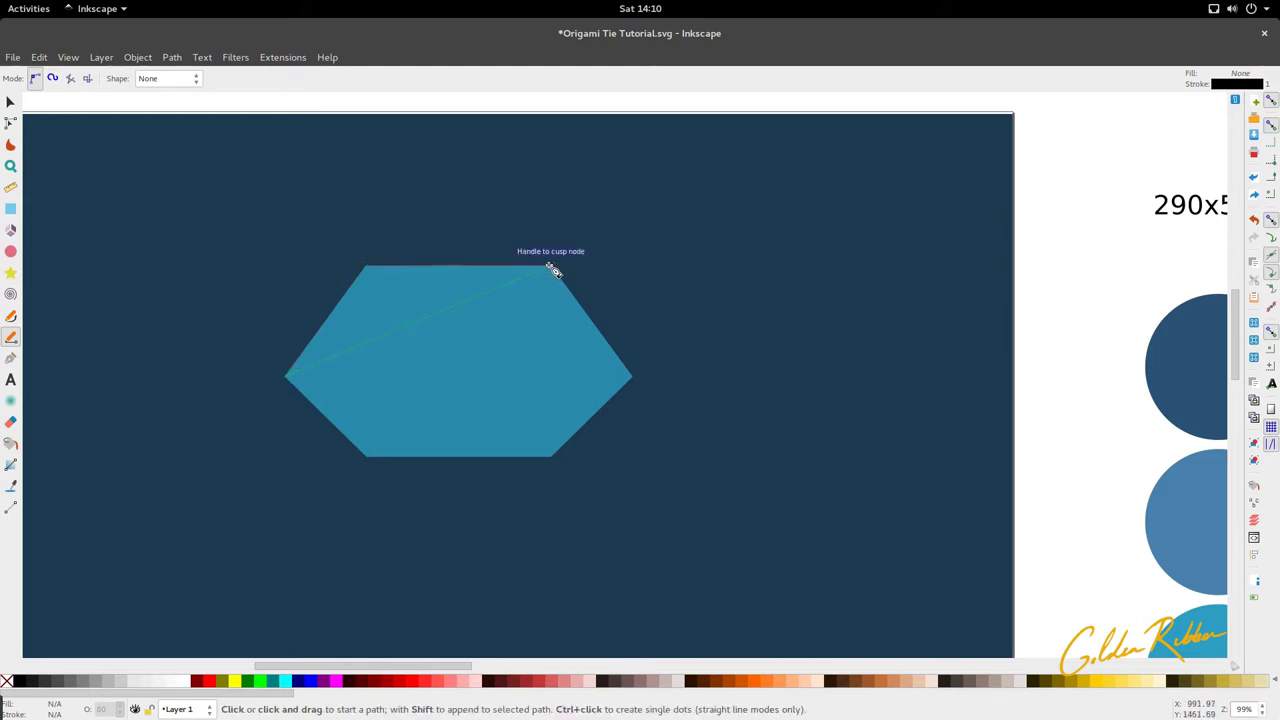
left_click(553, 269)
left_click(555, 270)
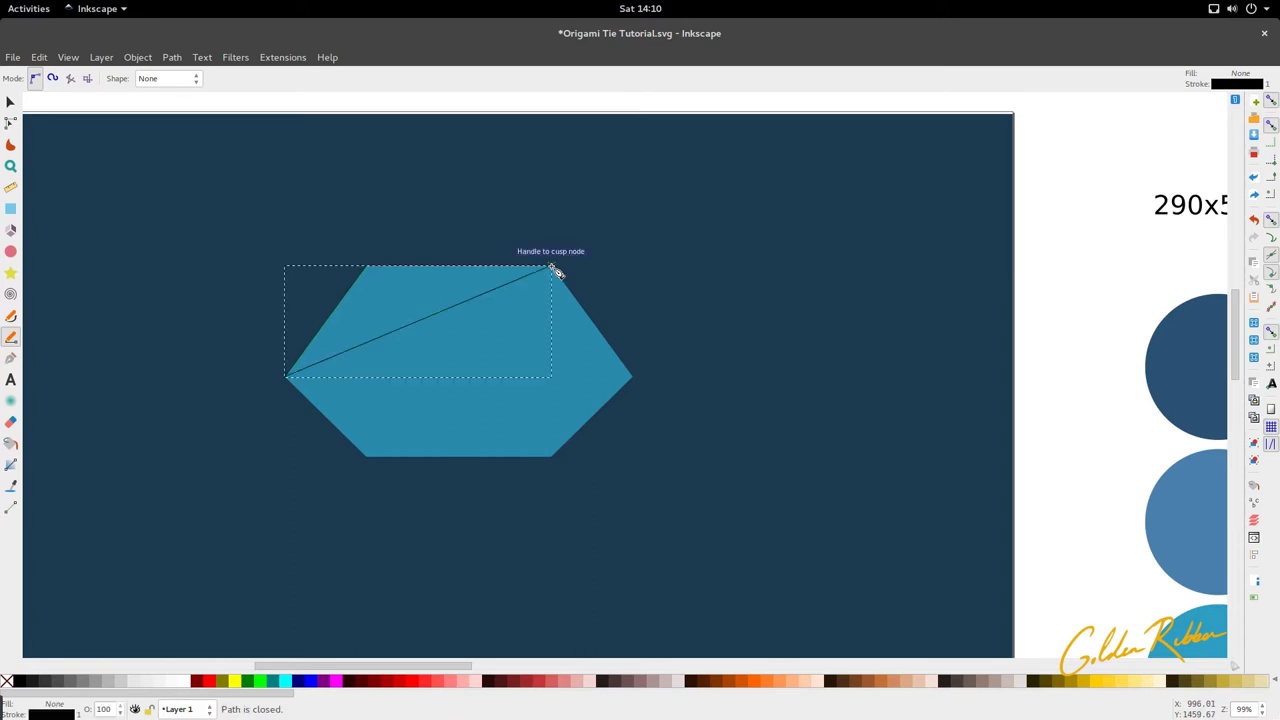
key("s")
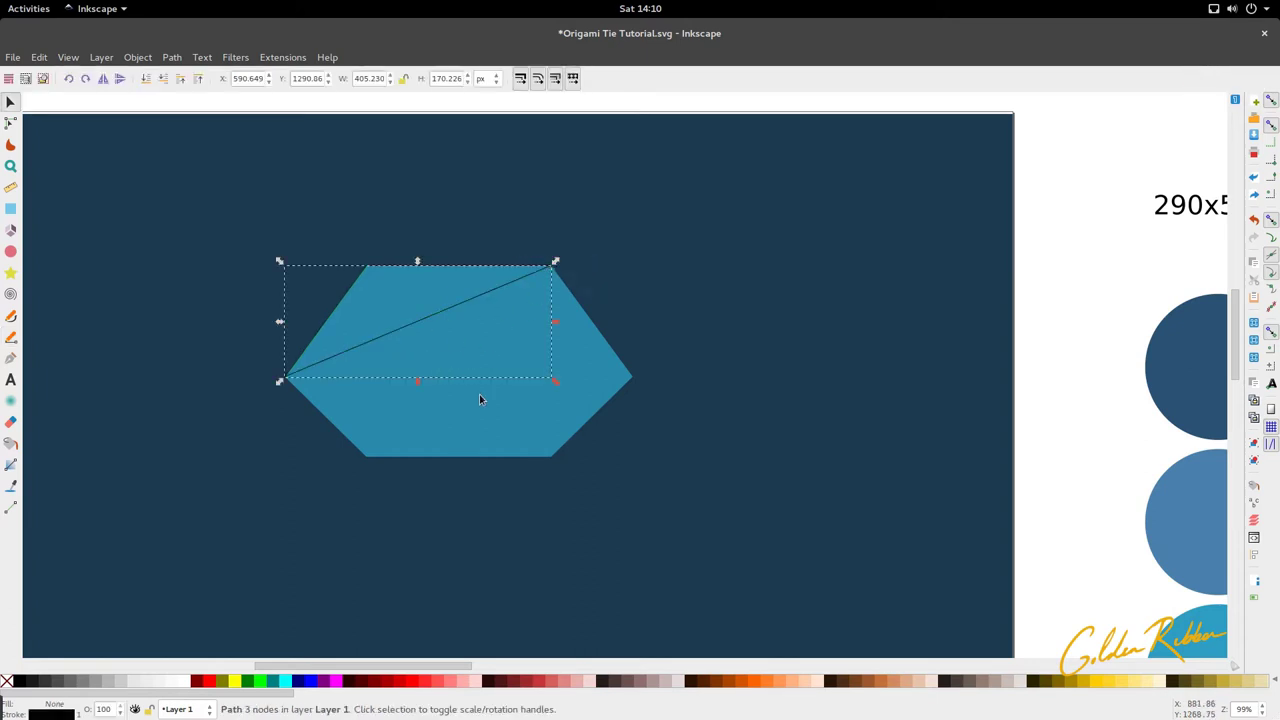
Draw a closed Bezier quadrilateral from the hexagon's lower-right corner to the triangle's diagonal, the upper-right corner, the right tip and back
scroll(480, 395, "up", 1)
key("b")
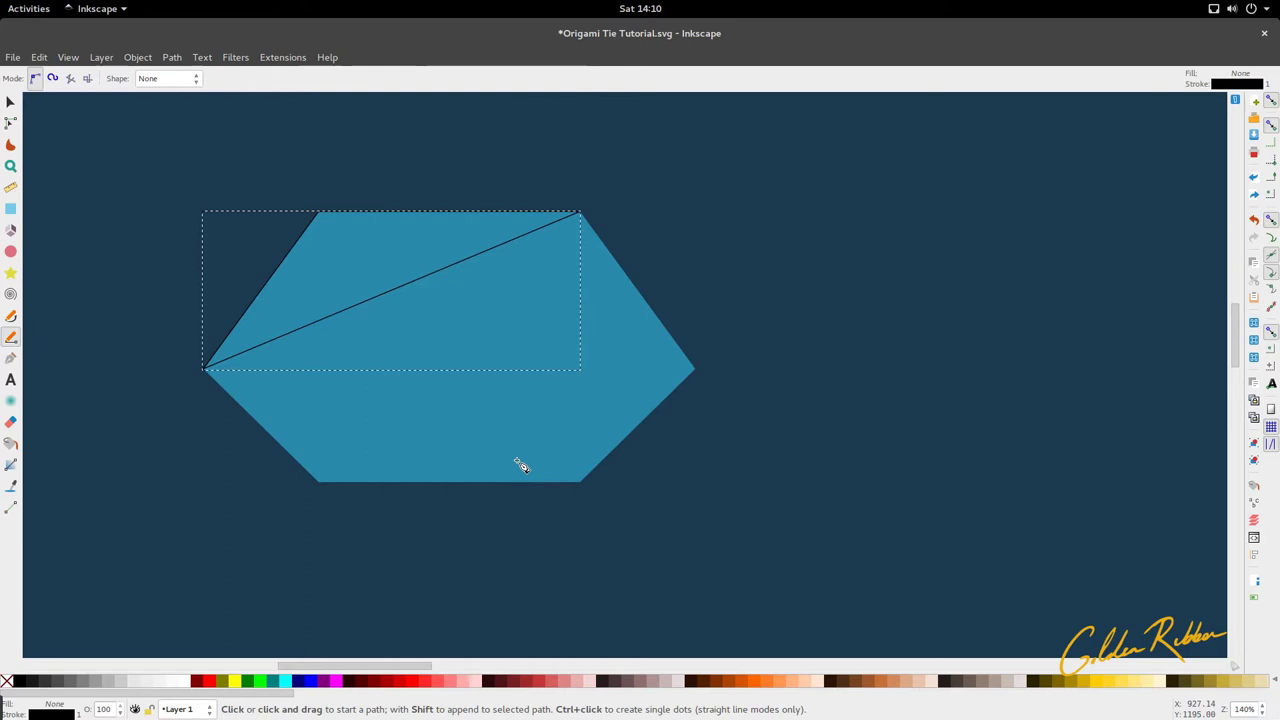
left_click(581, 482)
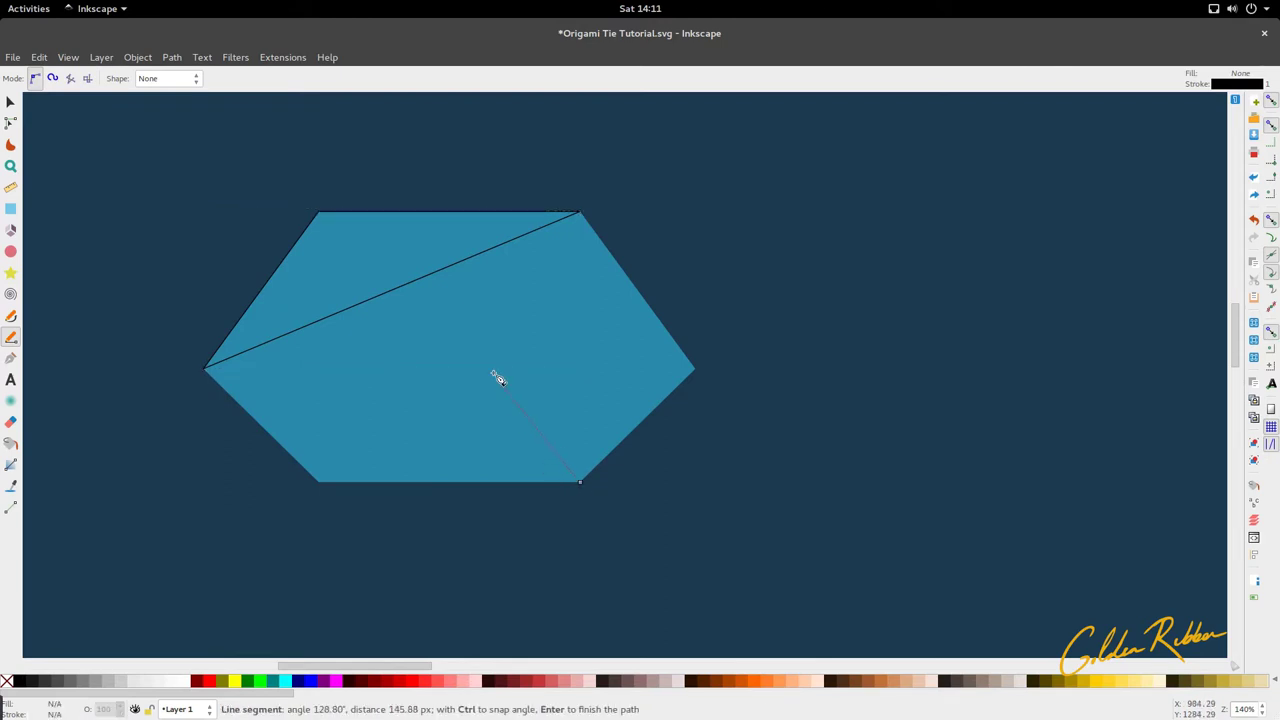
left_click(392, 294)
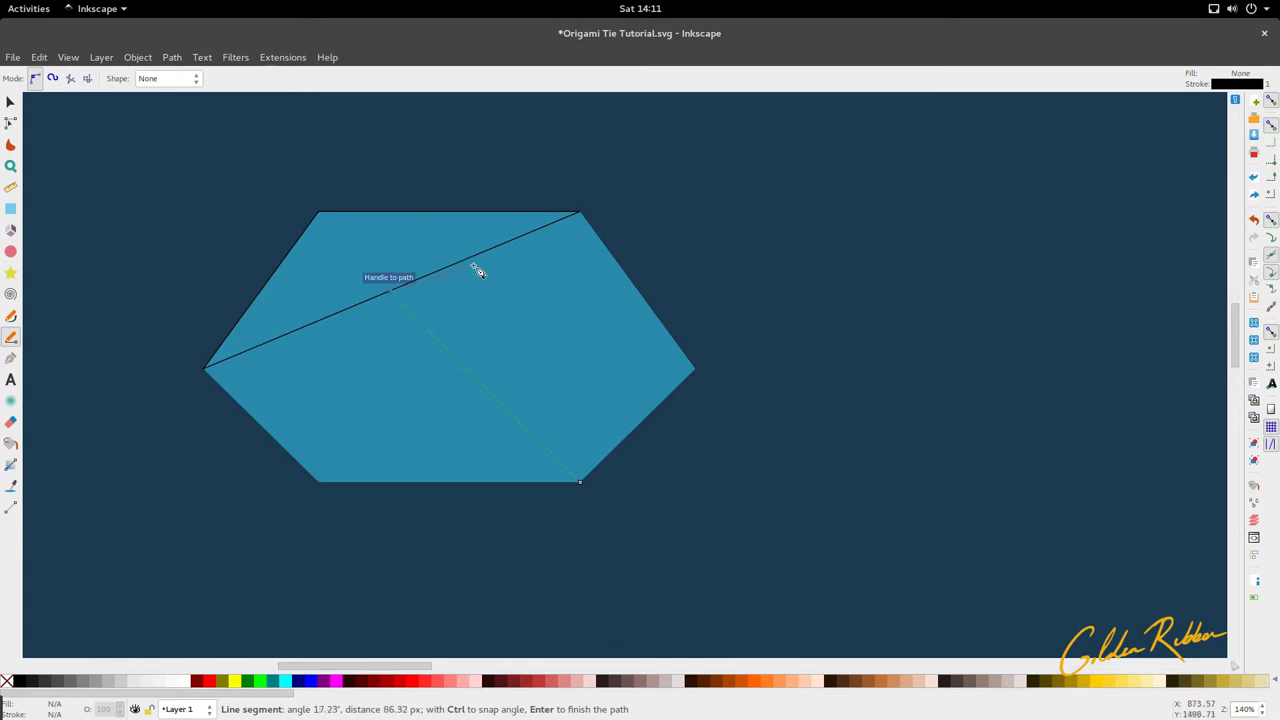
left_click(580, 214)
left_click(694, 368)
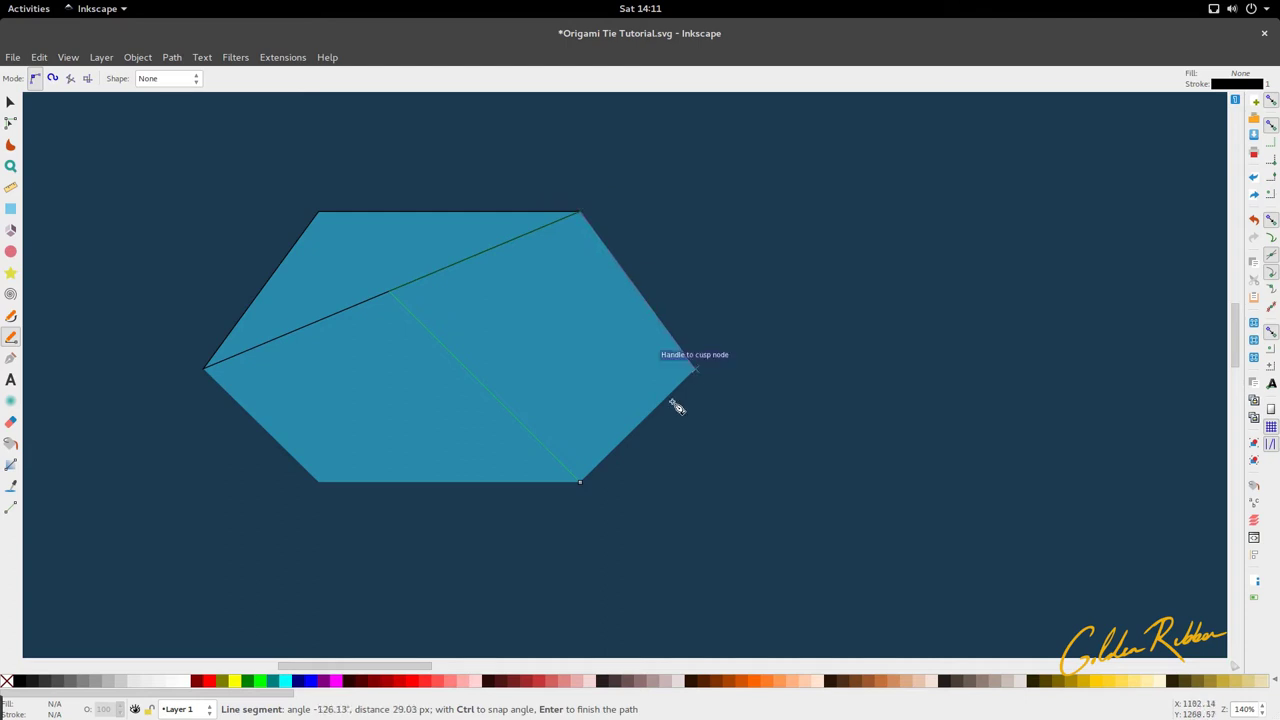
left_click(582, 482)
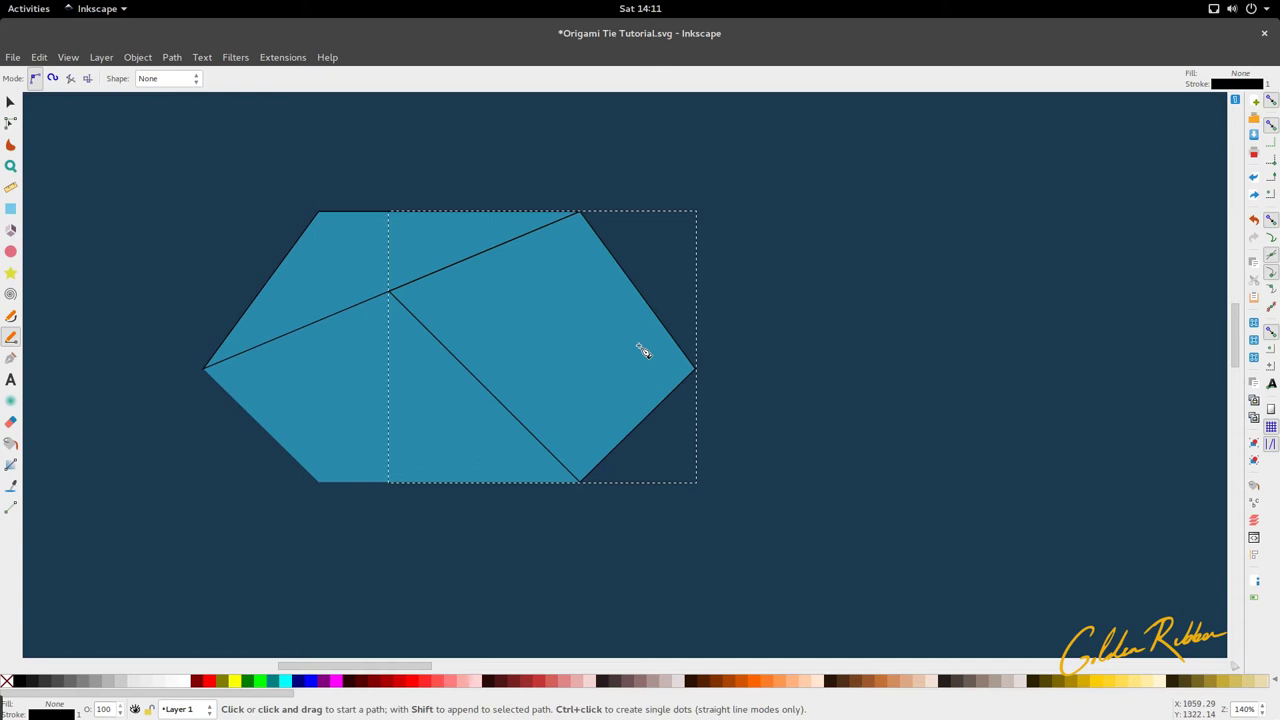
key("space")
key("shift+Right")
key("shift+Right")
key("shift+Right")
key("shift+Right")
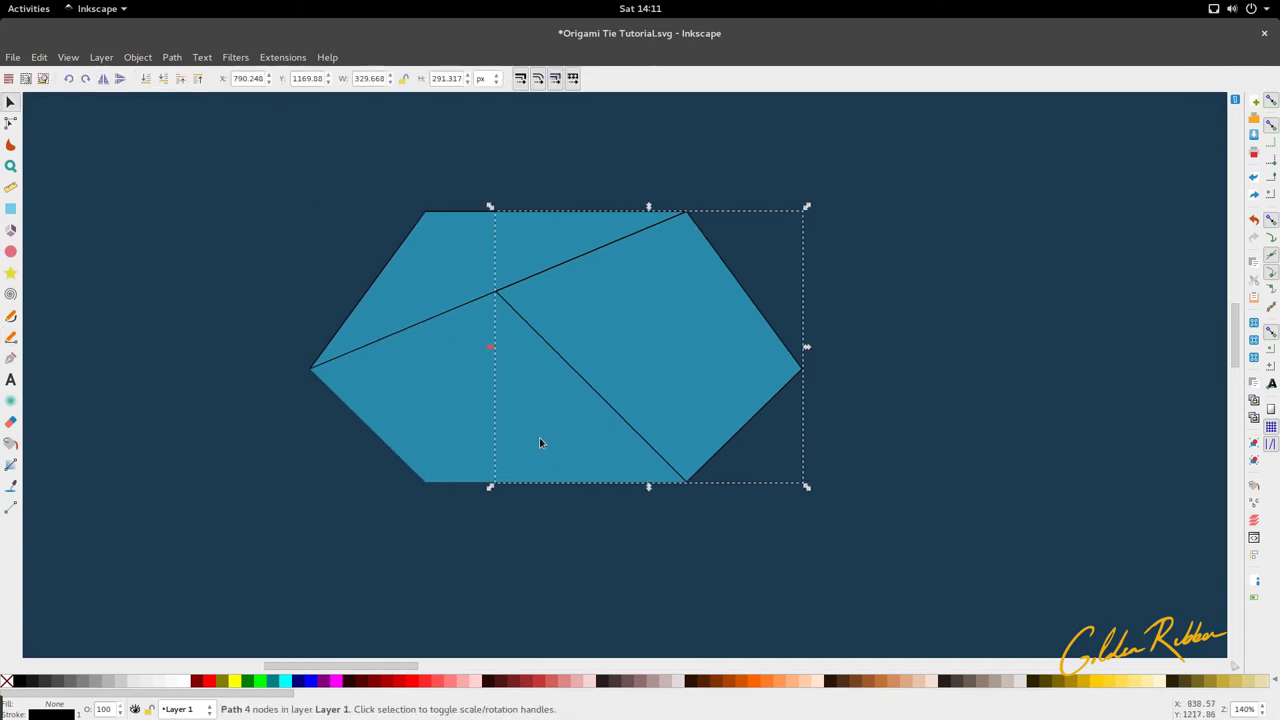
Draw a closed Bezier quadrilateral from the hexagon's lower-left corner to the right facet's slanted edge, that facet's inner corner, the left tip and back
key("space")
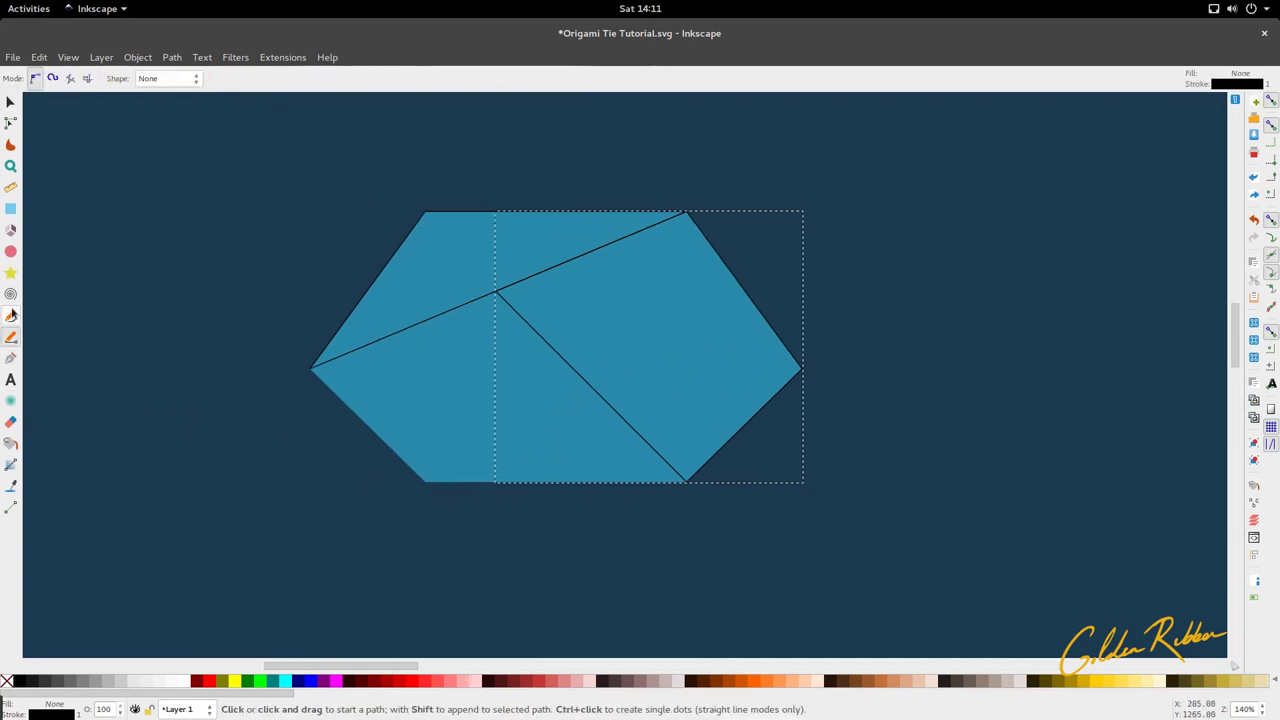
left_click(427, 484)
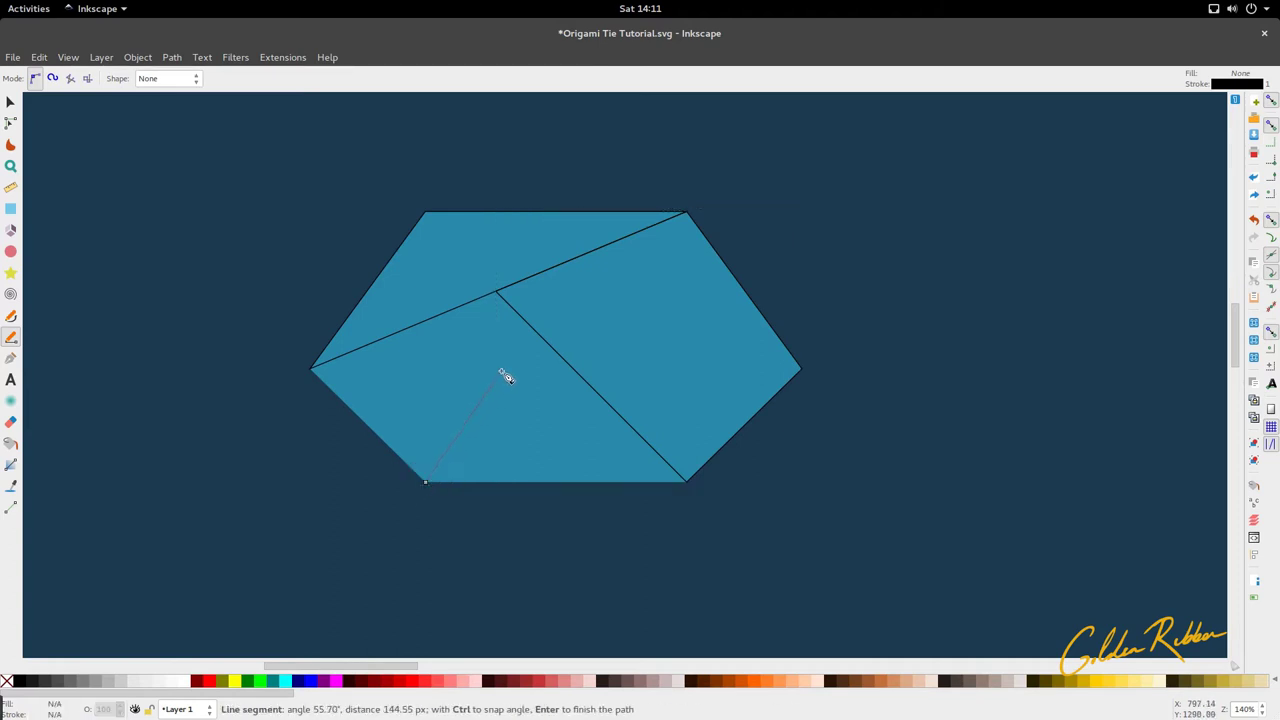
left_click(556, 351)
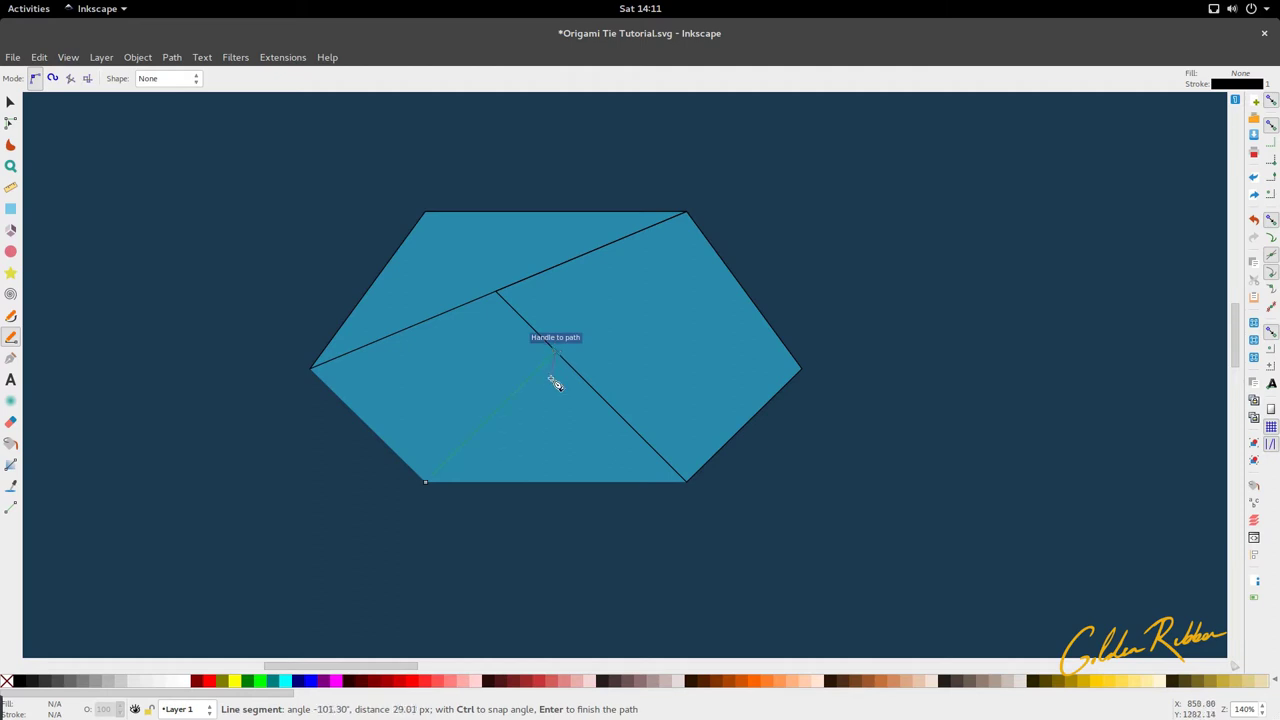
left_click(497, 293)
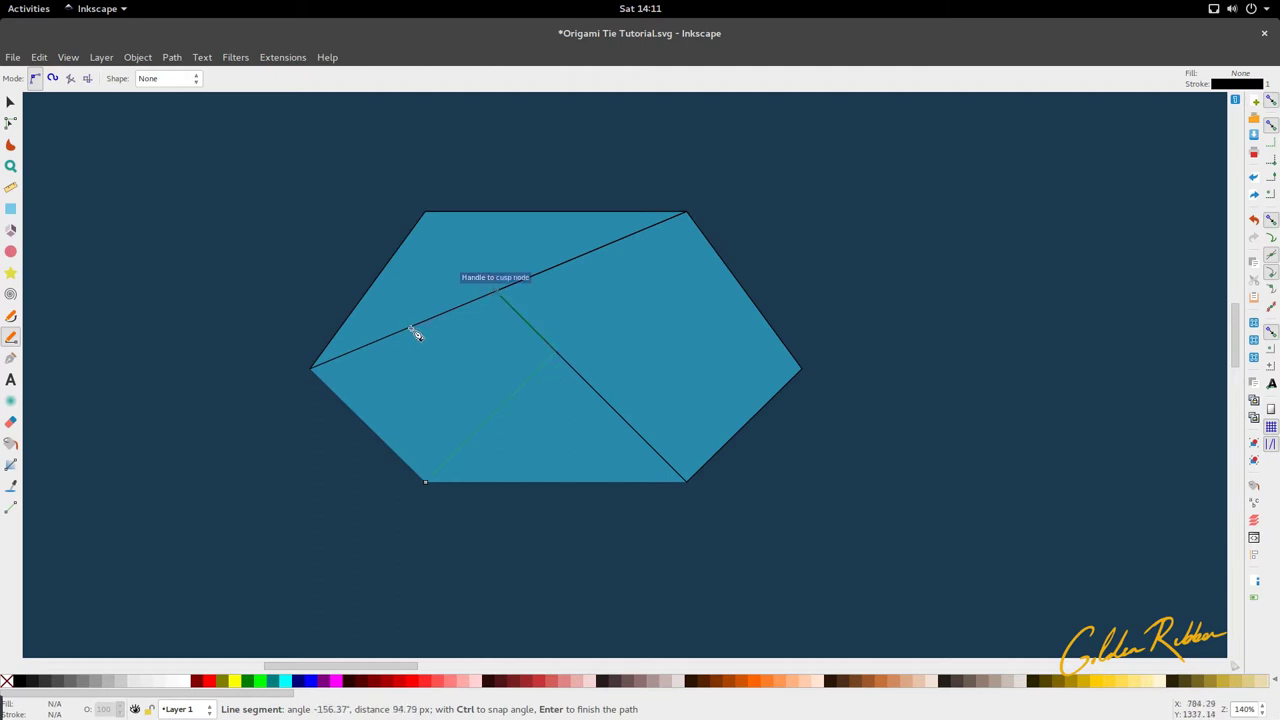
left_click(316, 373)
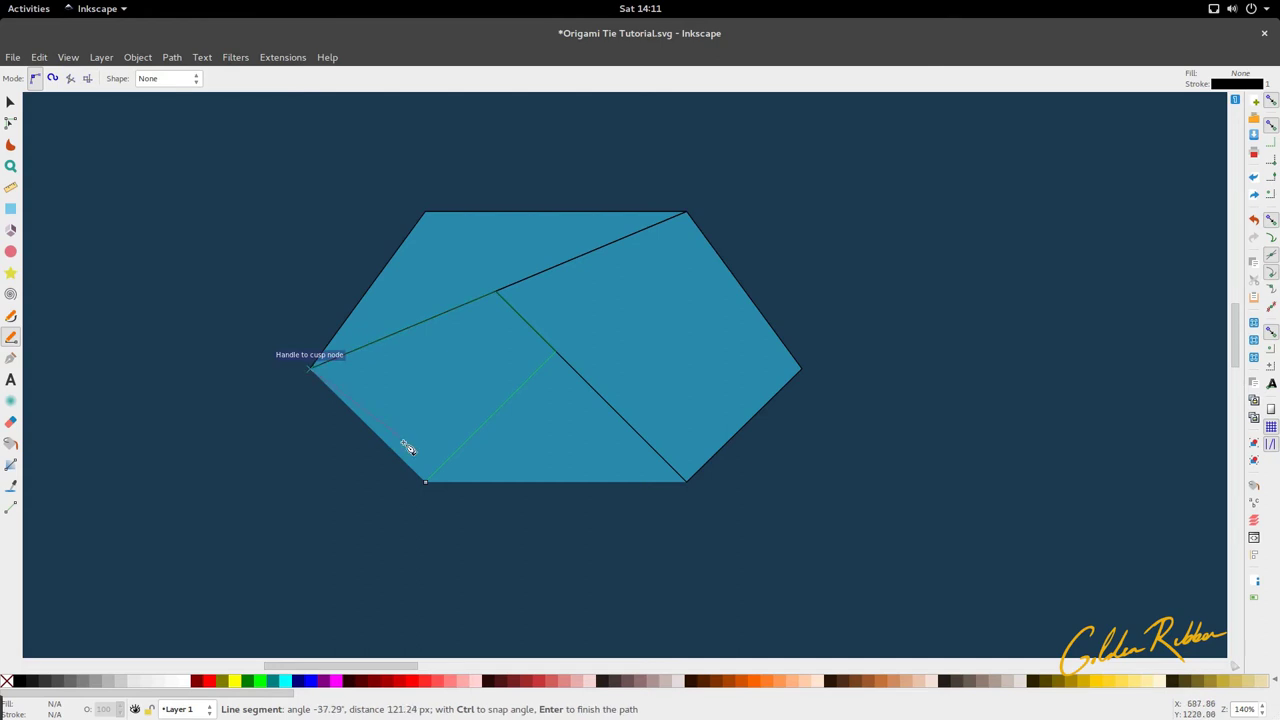
left_click(425, 482)
key("s")
scroll(528, 403, "down", 2)
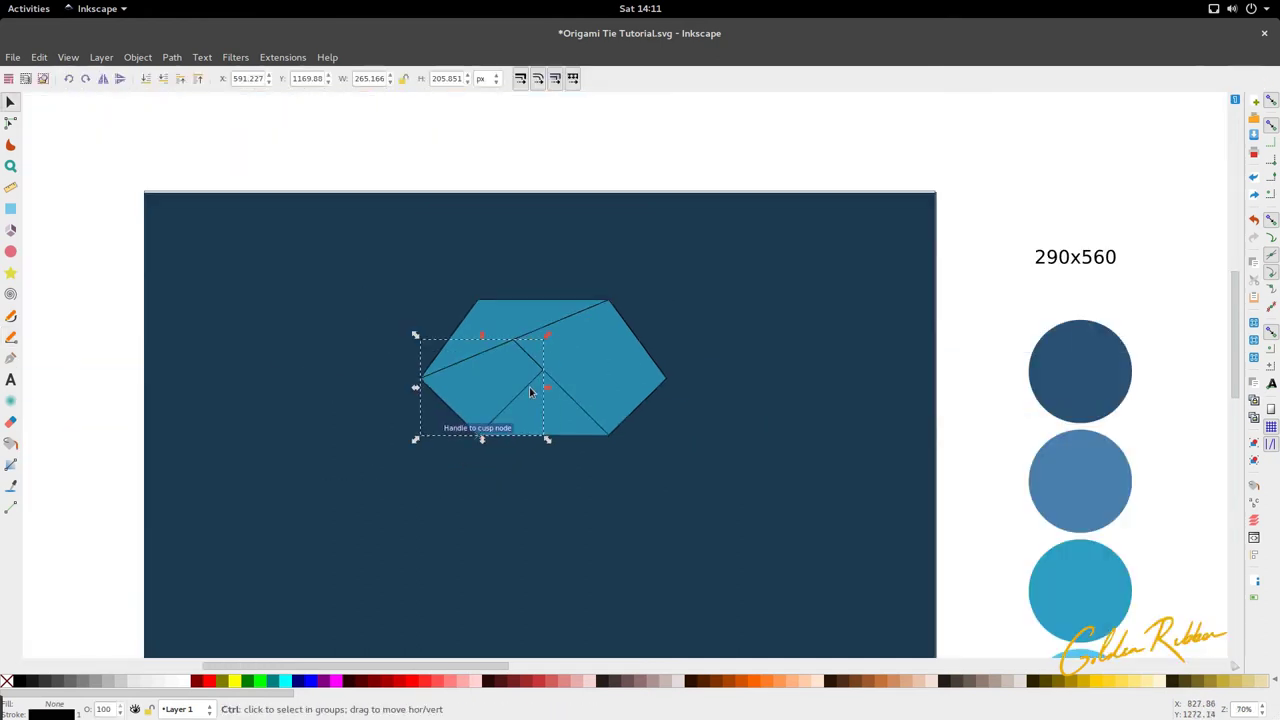
left_click(539, 406)
scroll(533, 367, "up", 3)
scroll(539, 249, "down", 3)
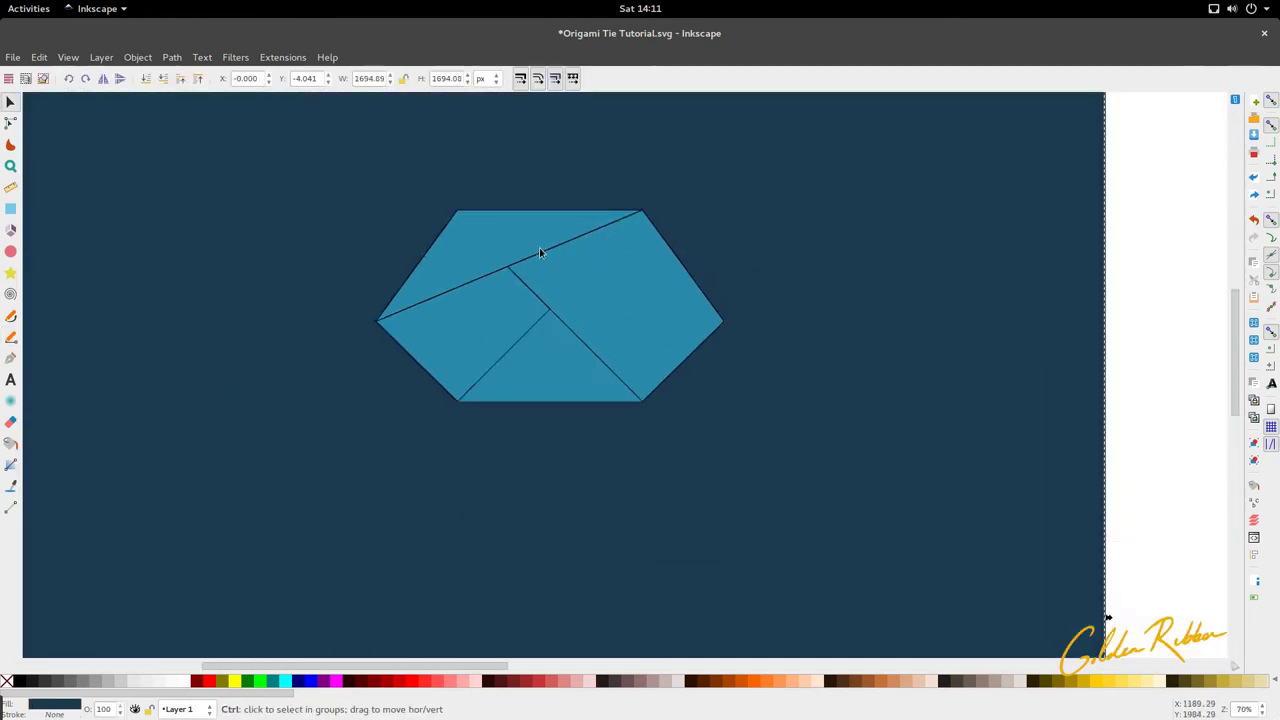
scroll(559, 294, "down", 3)
scroll(559, 294, "down", 2)
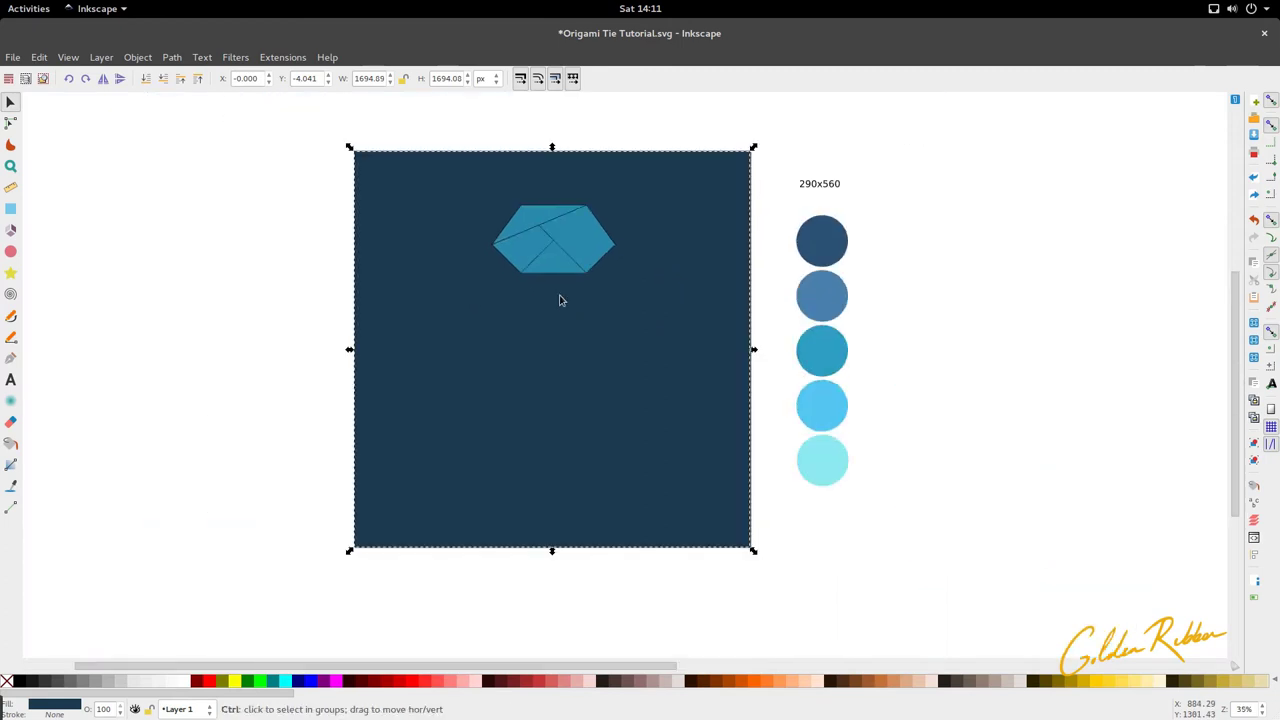
scroll(560, 297, "up", 1)
scroll(560, 297, "up", 4)
left_click(559, 303)
scroll(558, 303, "down", 2)
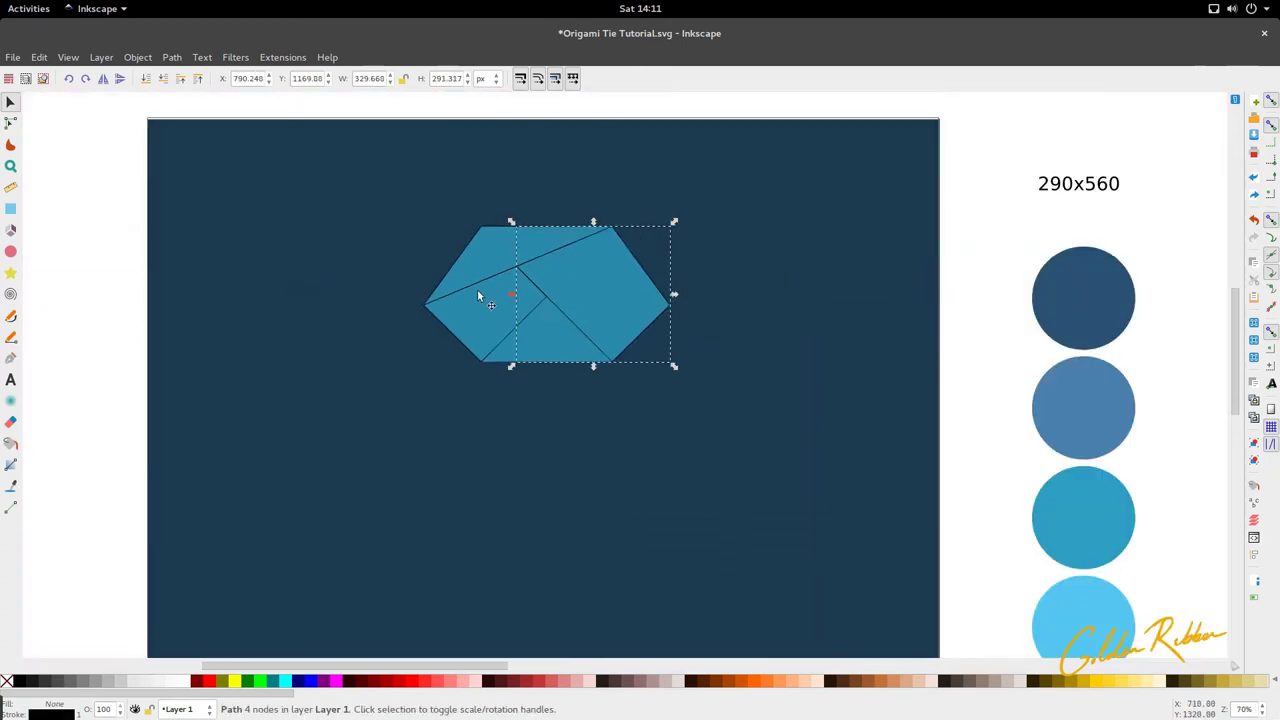
Fill the top triangle facet with the colour picked from the teal palette circle
left_click(487, 233)
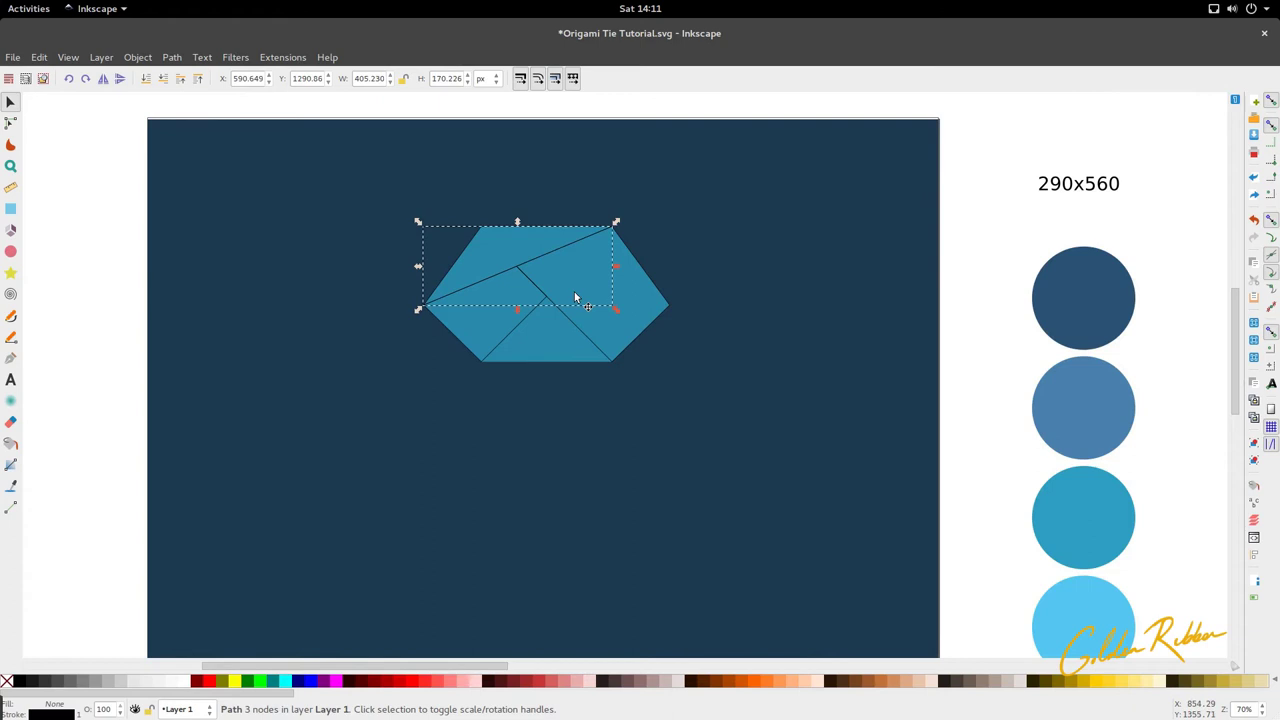
key("d")
left_click(1109, 528)
key("d")
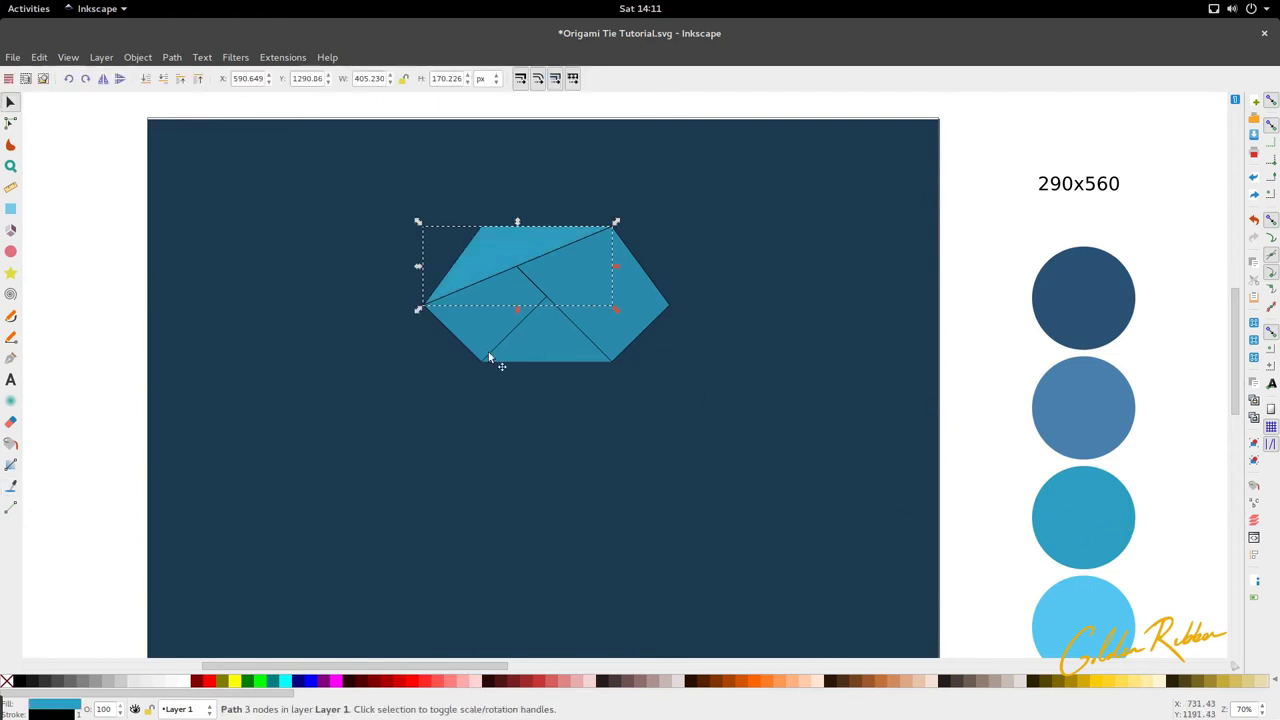
left_click(489, 355)
left_click(640, 334)
key("d")
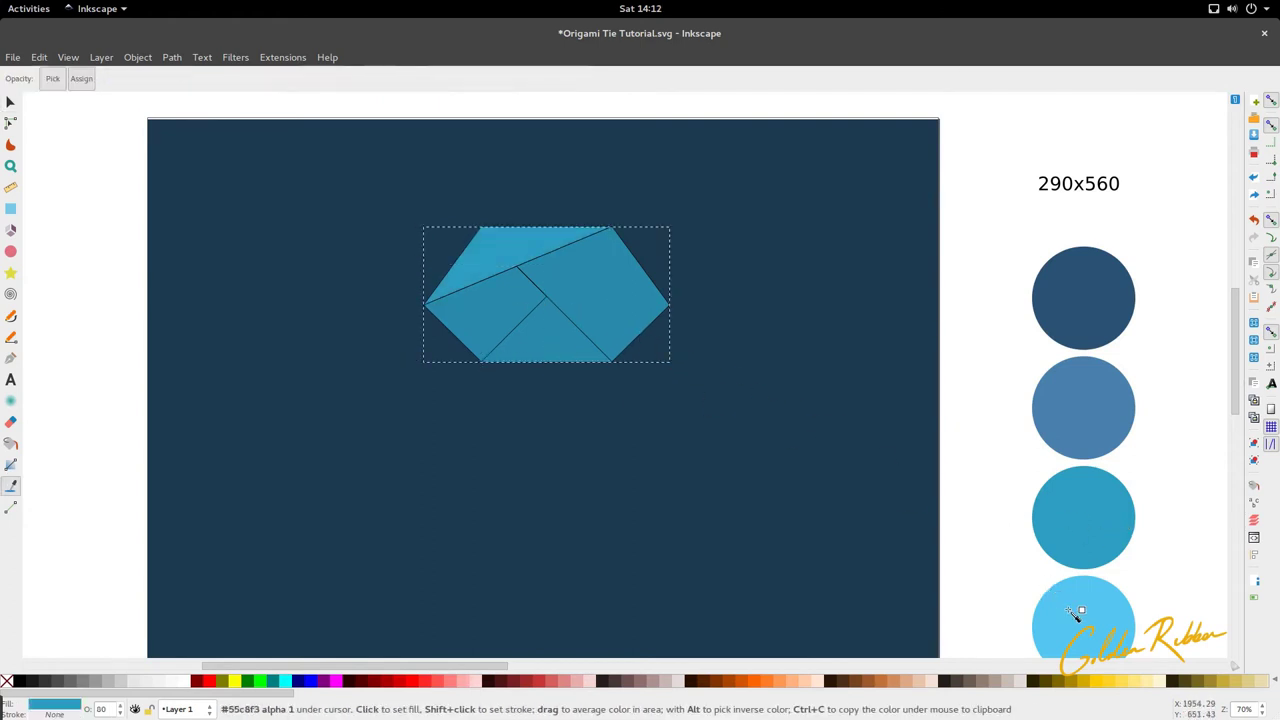
left_click(1121, 617)
key("ctrl+z")
key("d")
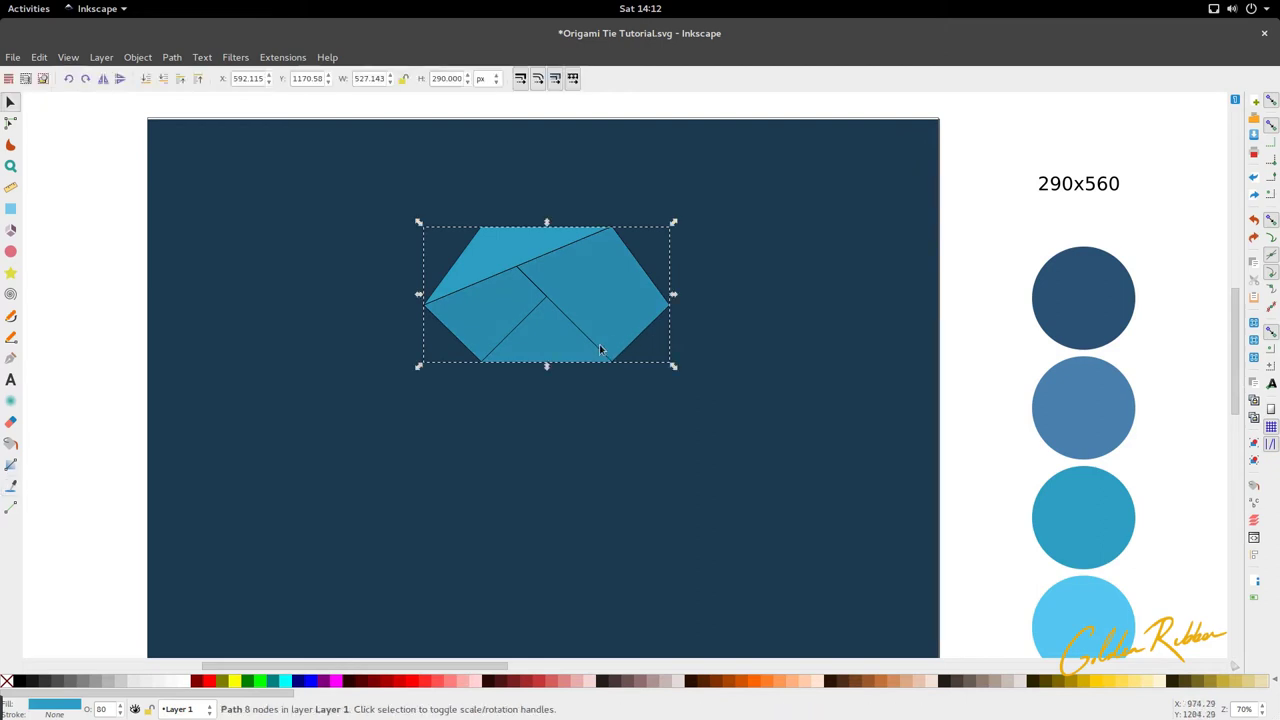
Fill the right quadrilateral facet with the colour picked from the light blue palette circle
left_click(617, 337)
key("d")
left_click(1111, 603)
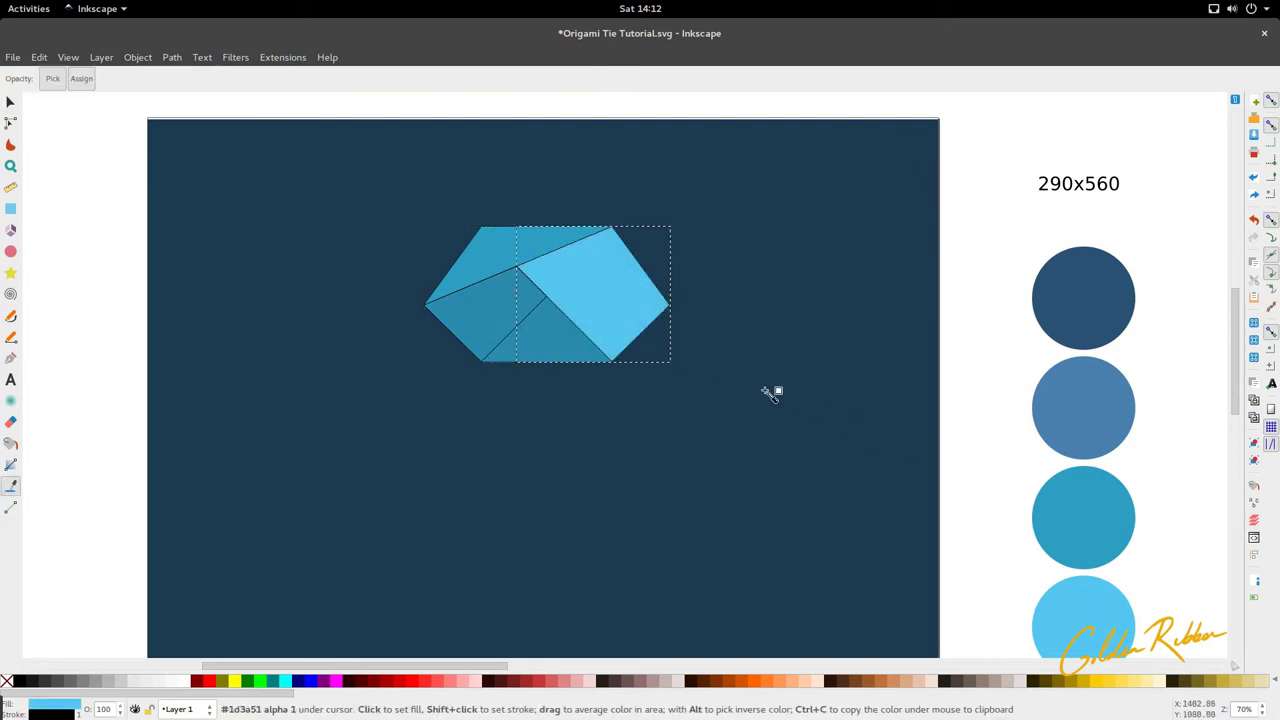
scroll(567, 360, "down", 1)
key("d")
scroll(508, 346, "up", 2)
scroll(508, 346, "down", 1)
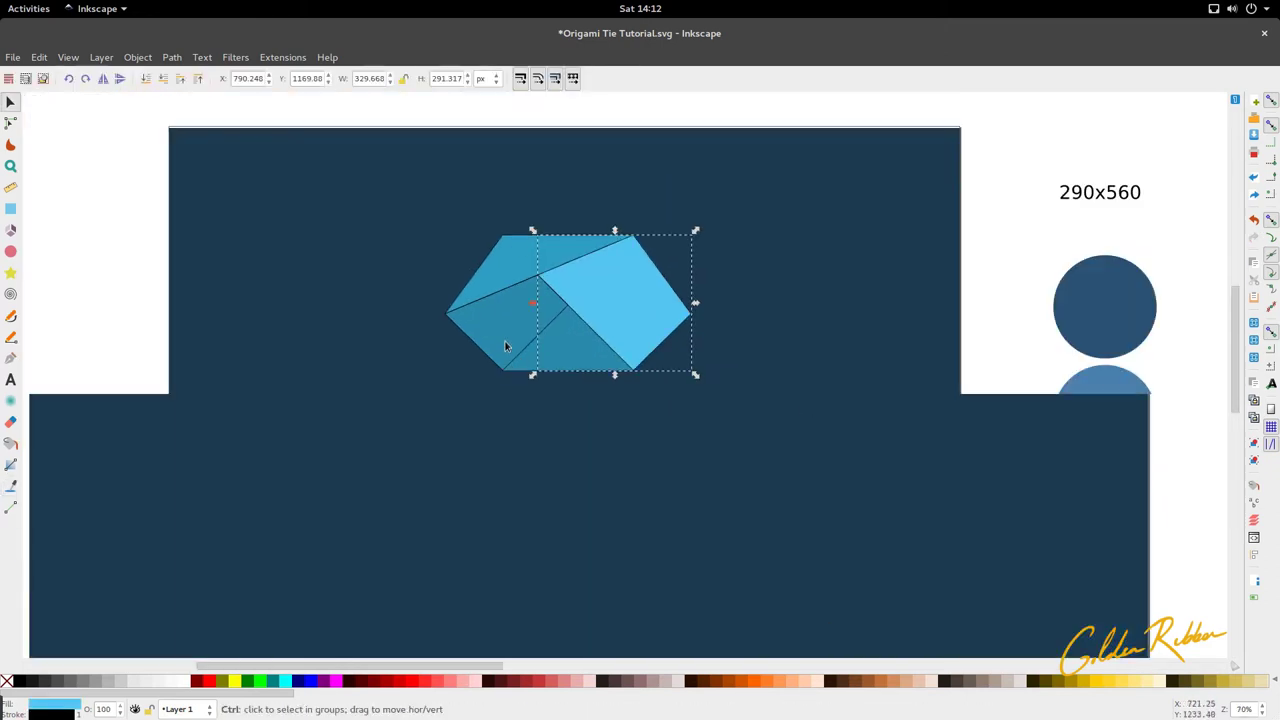
Move the base hexagon's three bottom nodes down about 70 px and scale its two side tip nodes symmetrically inward to about 330 px apart
left_click(557, 354)
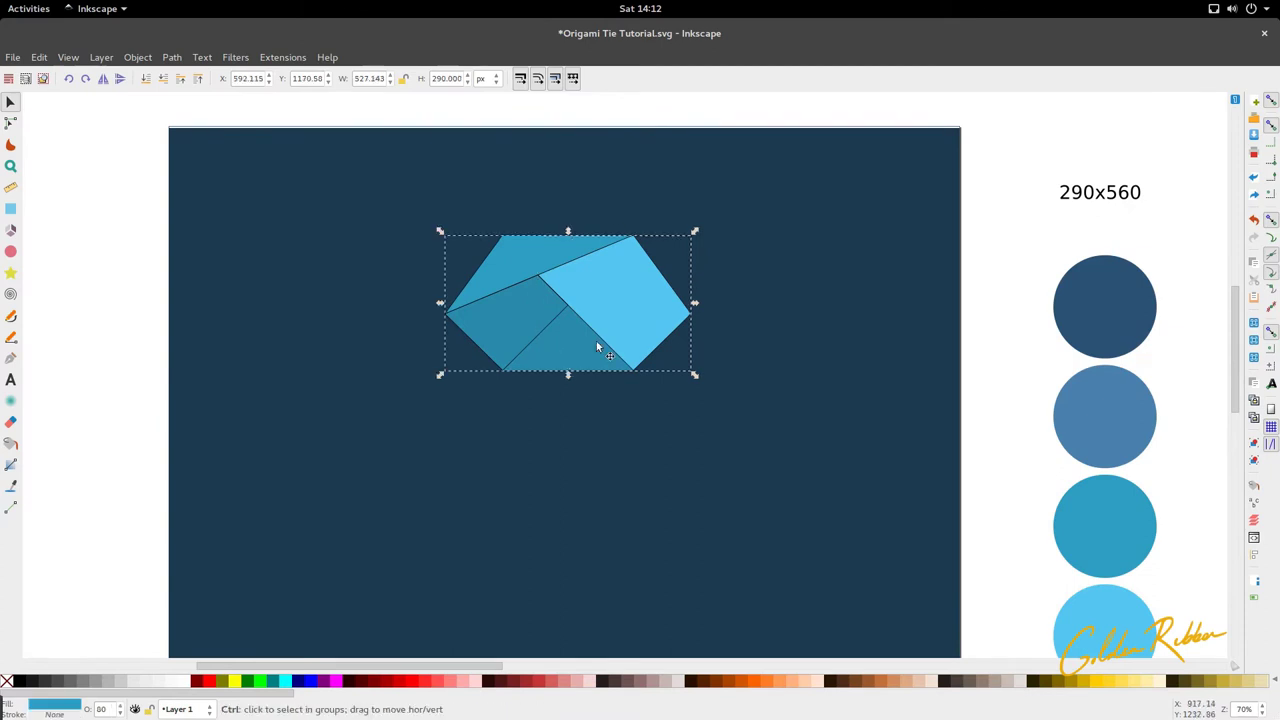
scroll(590, 350, "up", 3)
key("n")
scroll(567, 353, "up", 4)
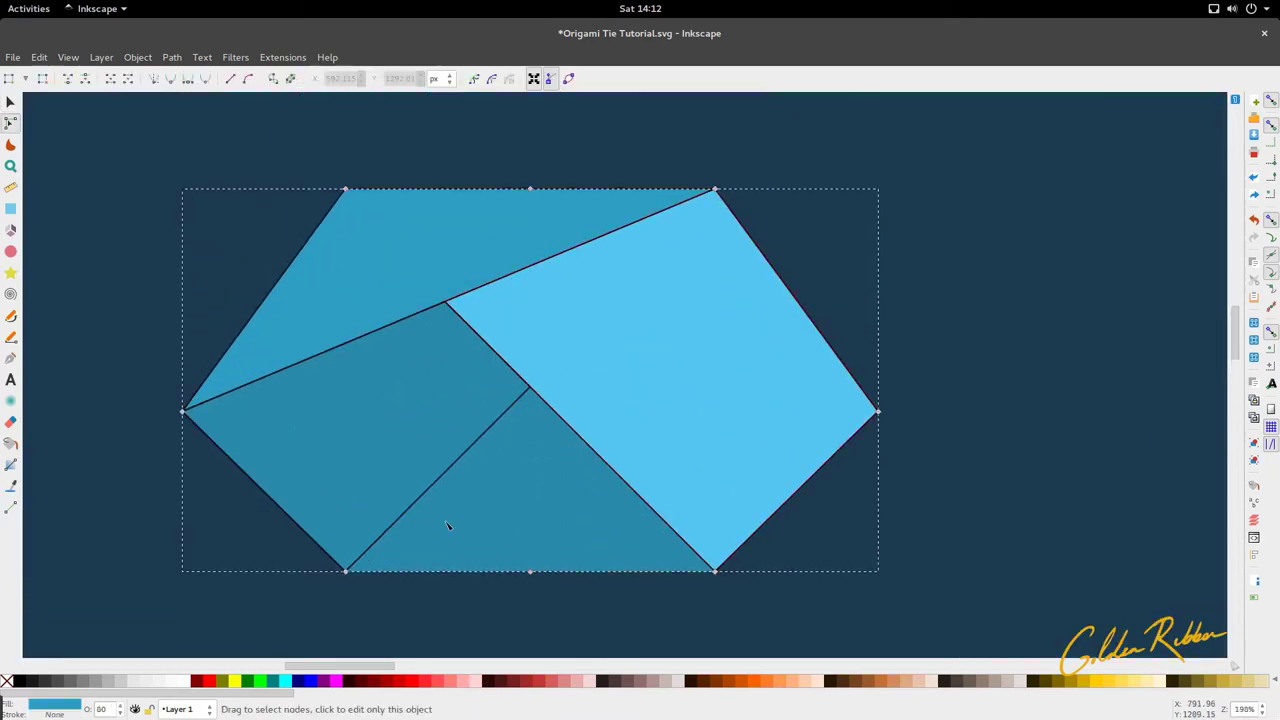
scroll(508, 494, "down", 4)
scroll(500, 449, "up", 4)
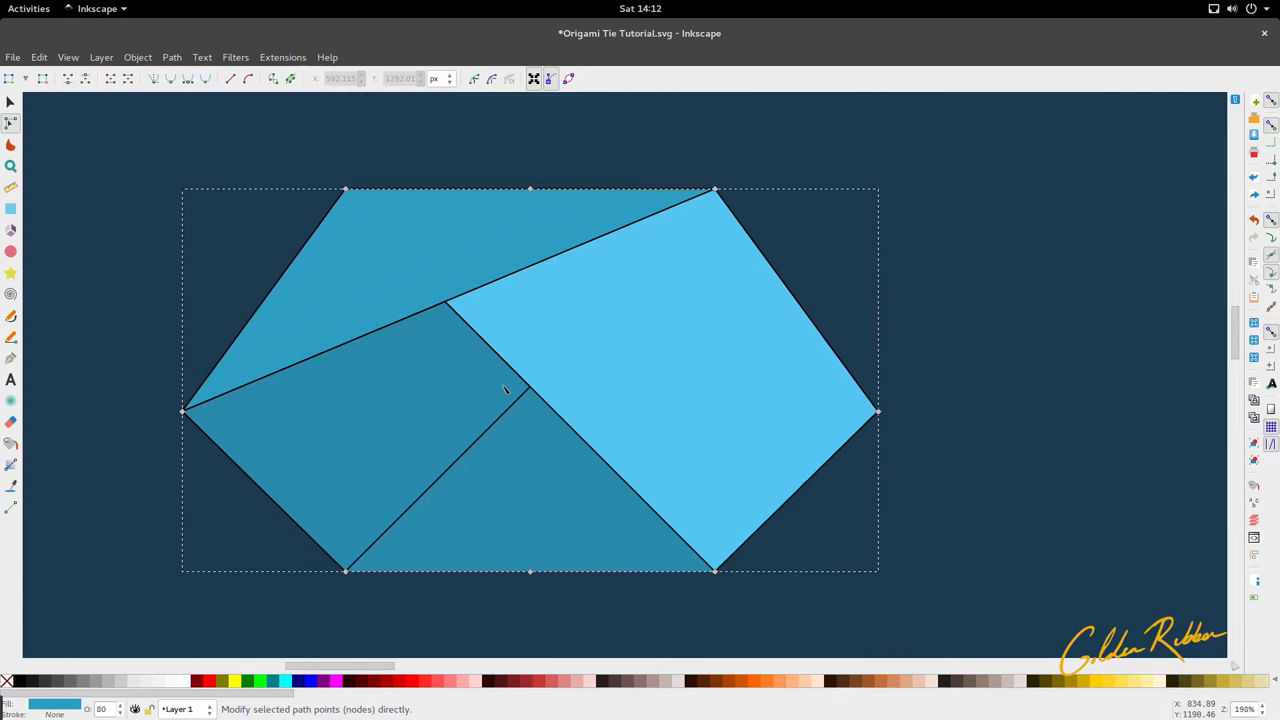
scroll(530, 450, "down", 3)
key("s")
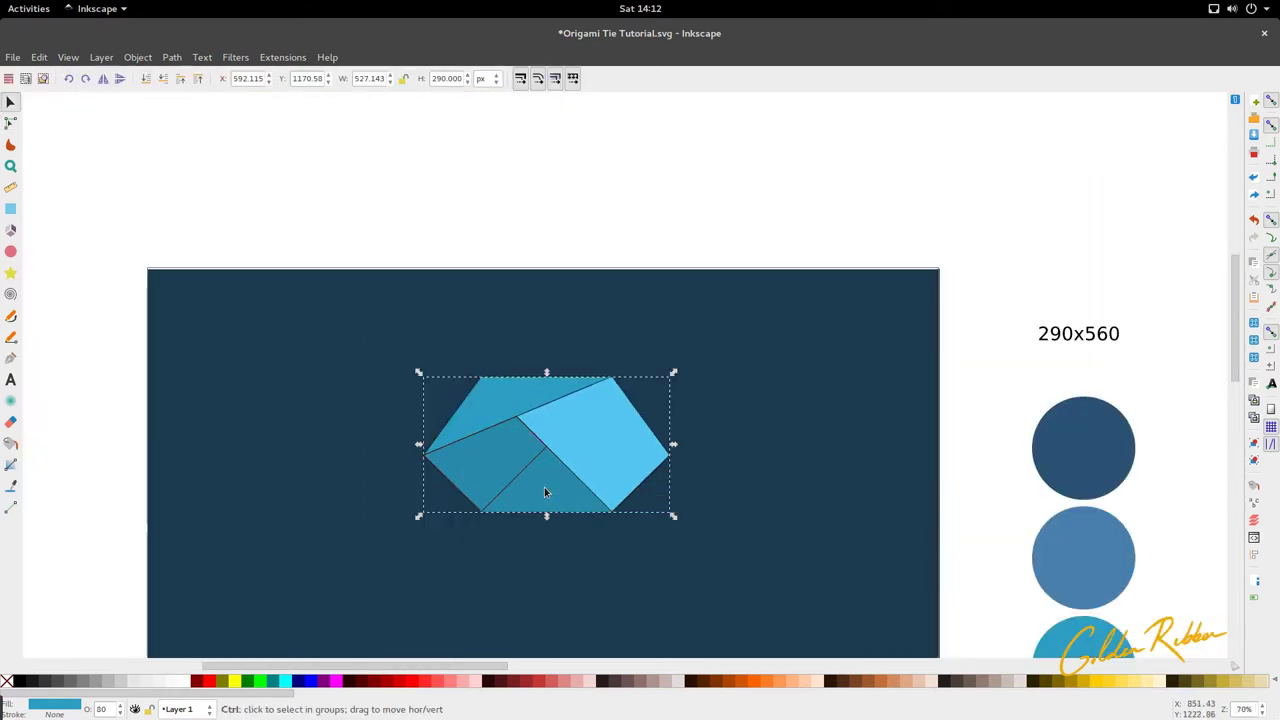
scroll(545, 492, "up", 1)
key("n")
left_click_drag(438, 532, 636, 515)
scroll(636, 515, "up", 2)
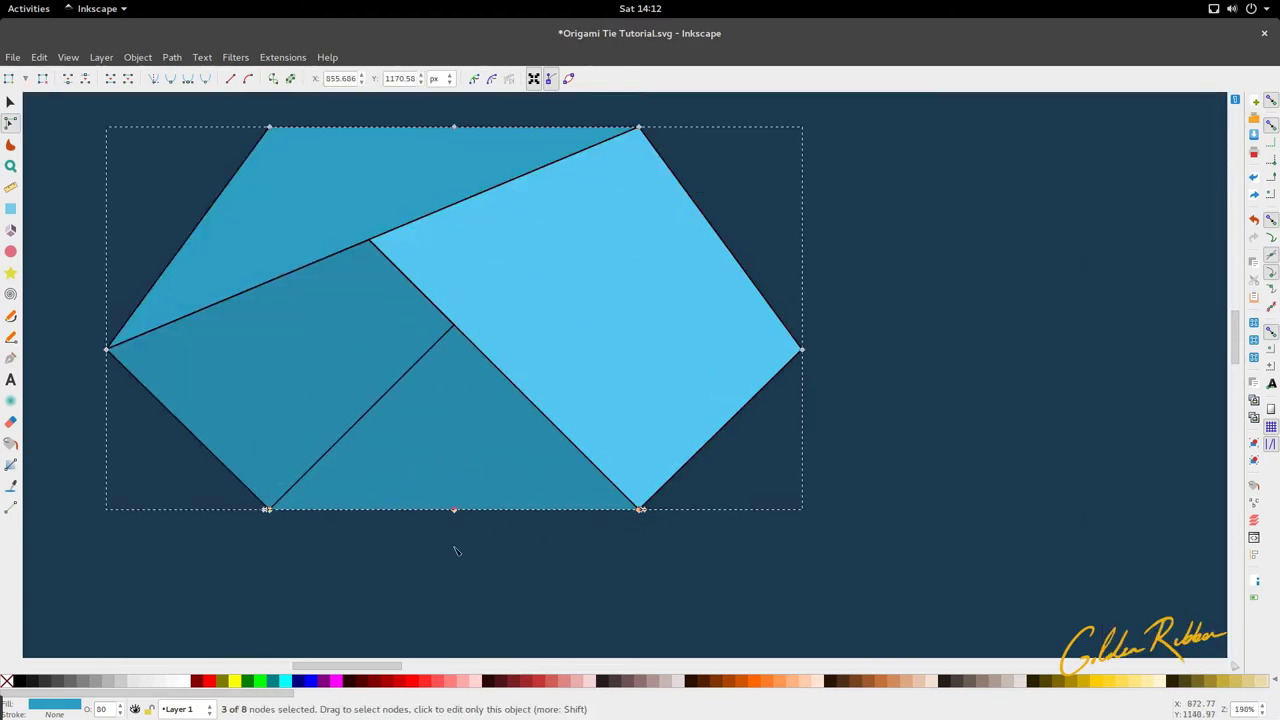
left_click(232, 508)
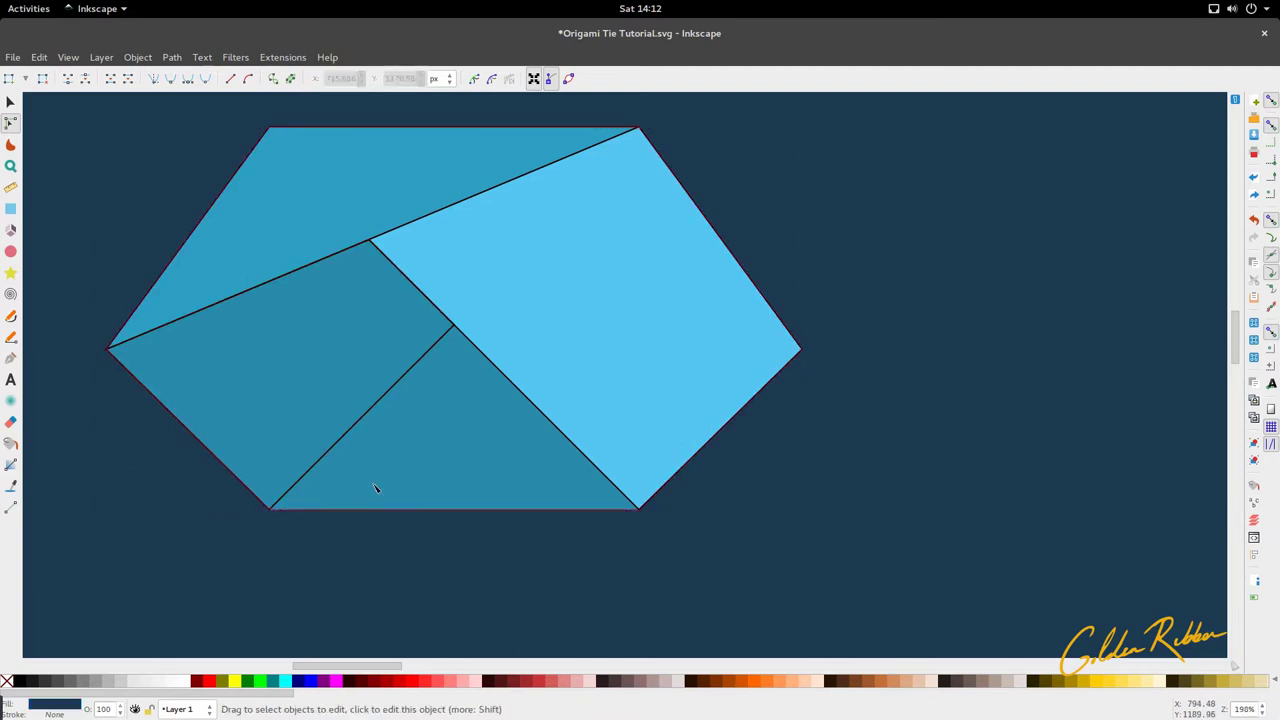
left_click_drag(190, 483, 641, 602)
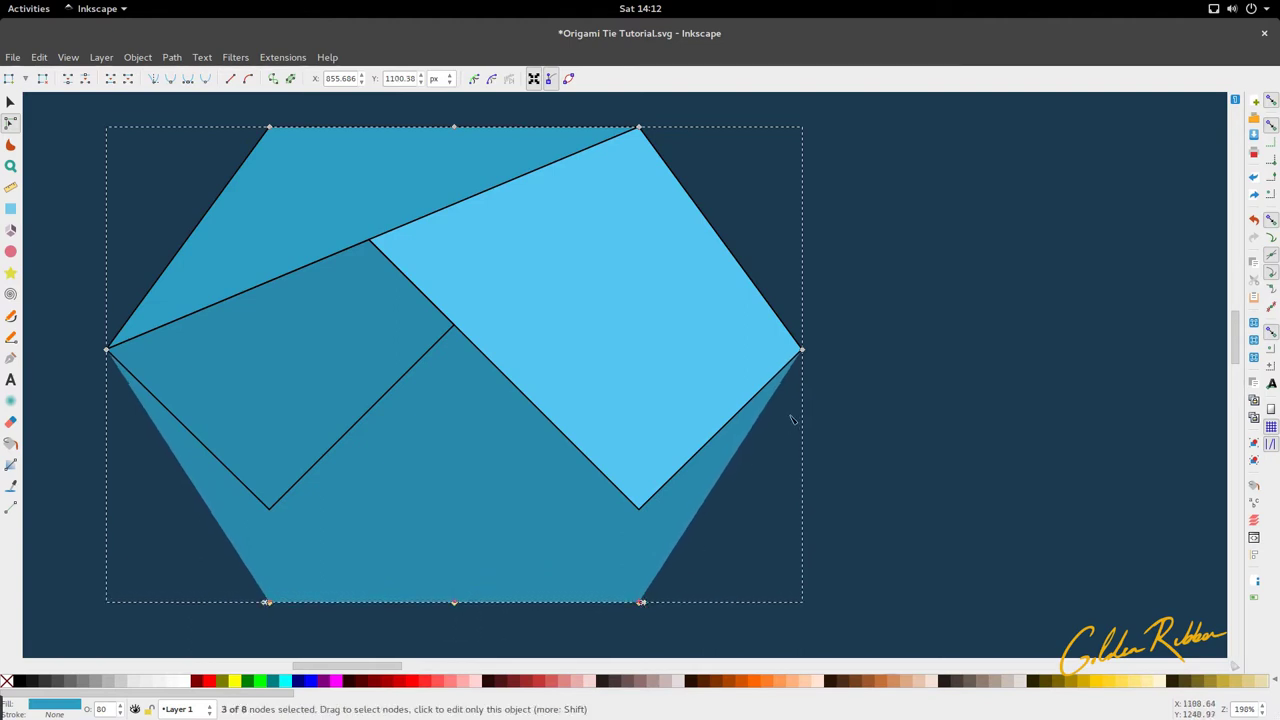
left_click_drag(848, 326, 100, 408)
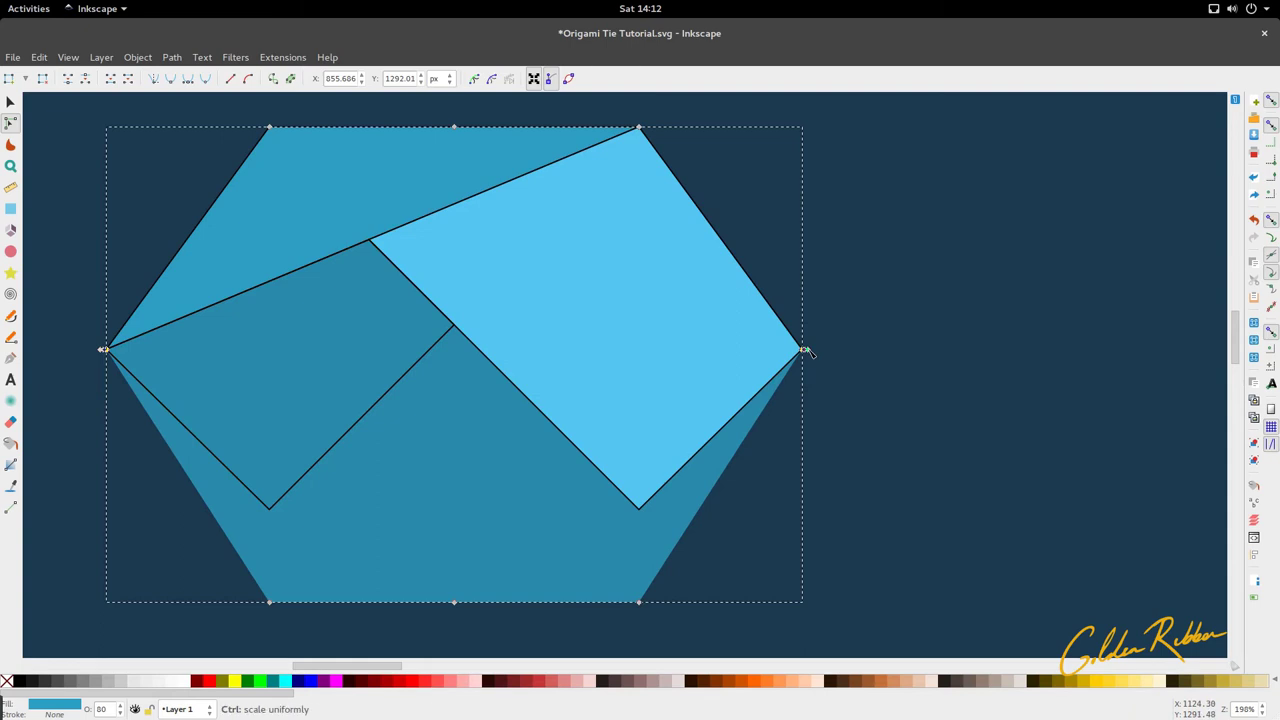
left_click_drag(806, 351, 674, 380)
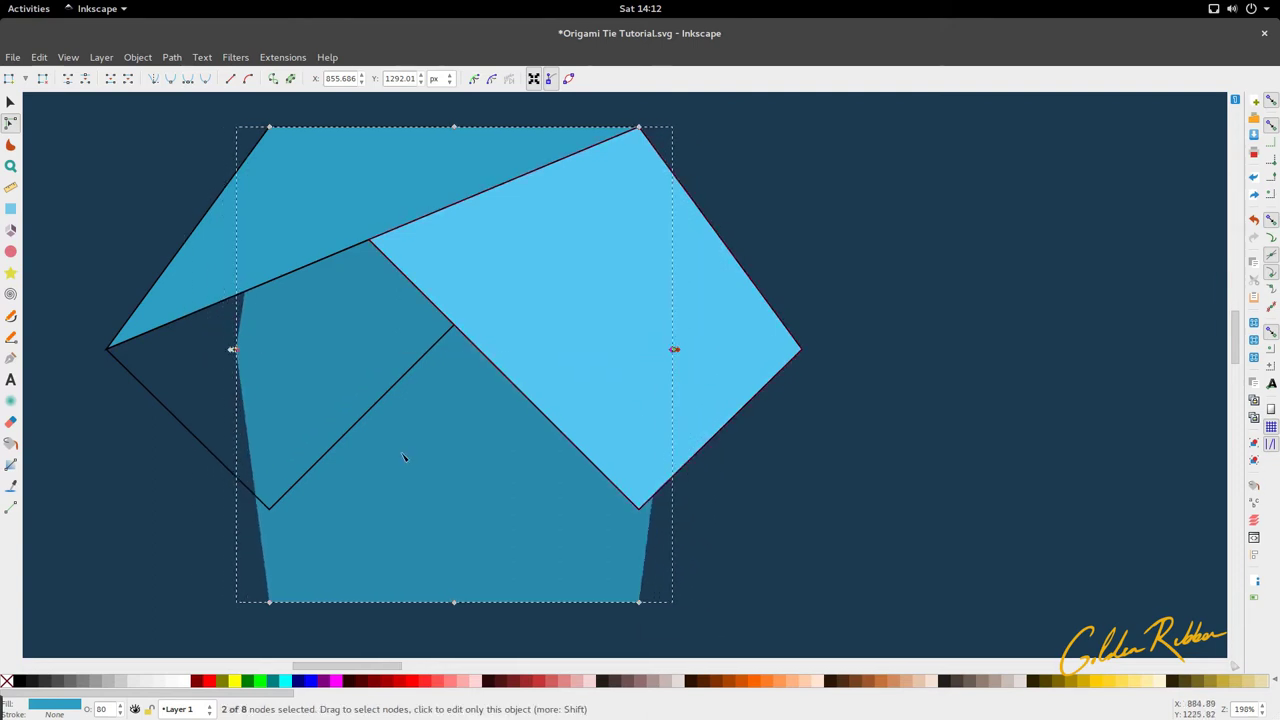
Fill the left quadrilateral facet with the darker teal picked from the base shape showing through it
left_click(184, 430)
key("d")
left_click(320, 379)
key("s")
scroll(407, 277, "down", 1)
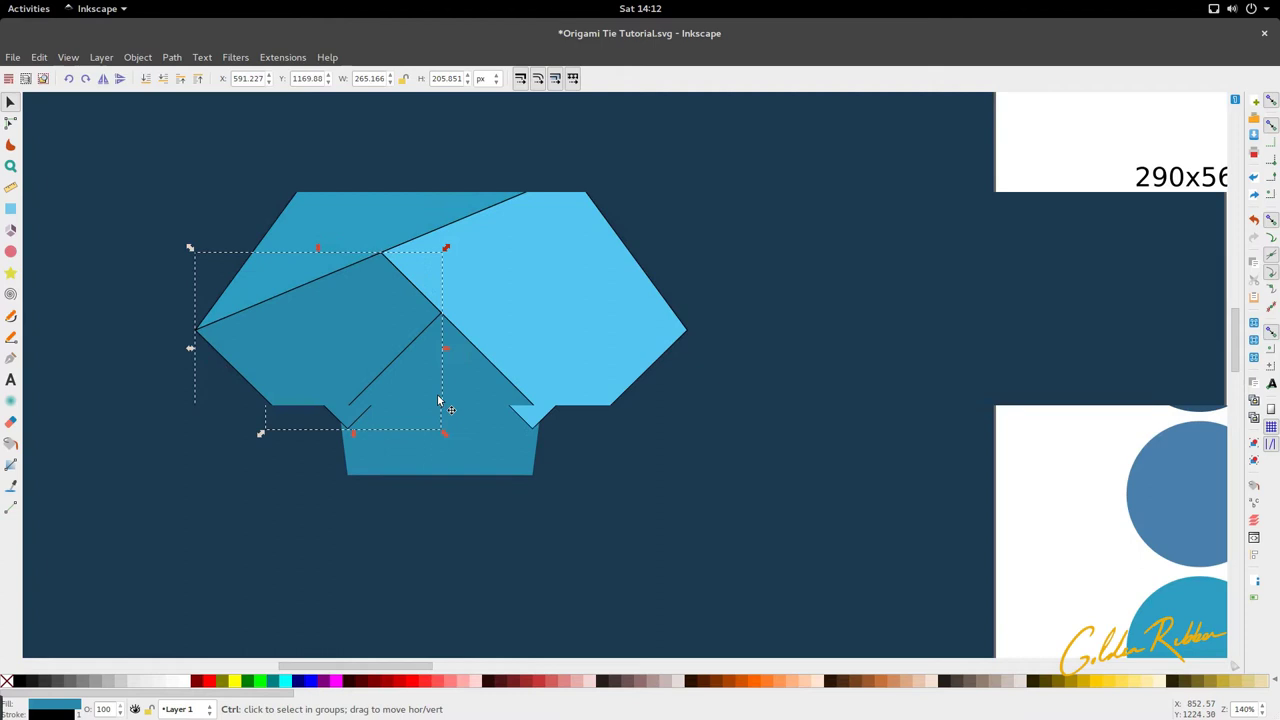
scroll(456, 438, "up", 1)
Scale the base shape's bottom nodes symmetrically inward so its lower part tapers toward the bottom edge
double_click(494, 490)
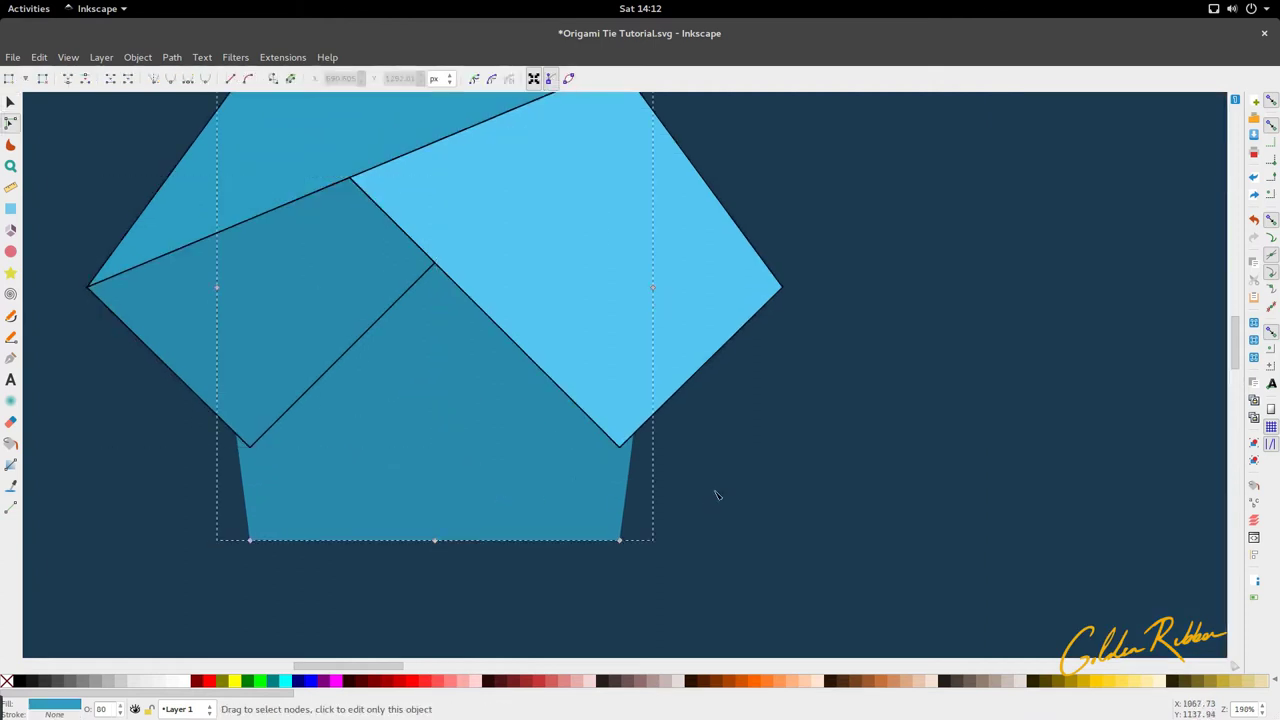
left_click_drag(714, 491, 213, 563)
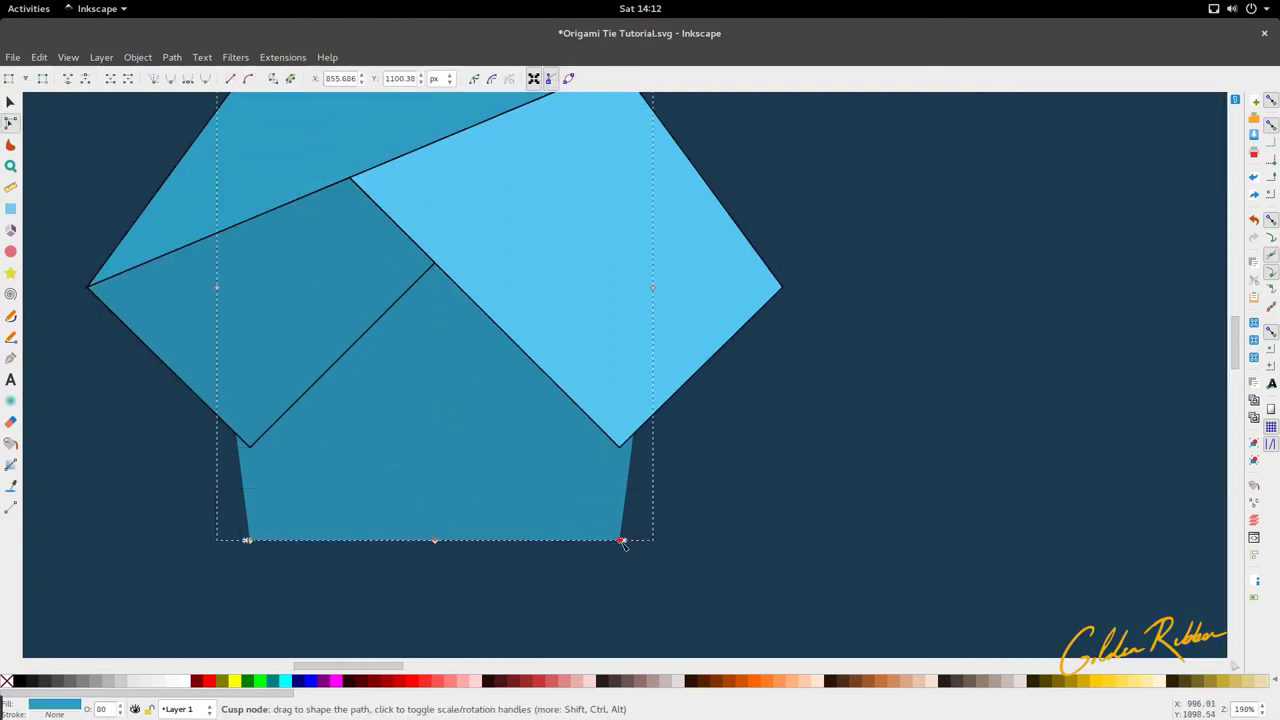
key("ctrl")
left_click_drag(627, 541, 549, 545)
key("s")
scroll(512, 463, "down", 3)
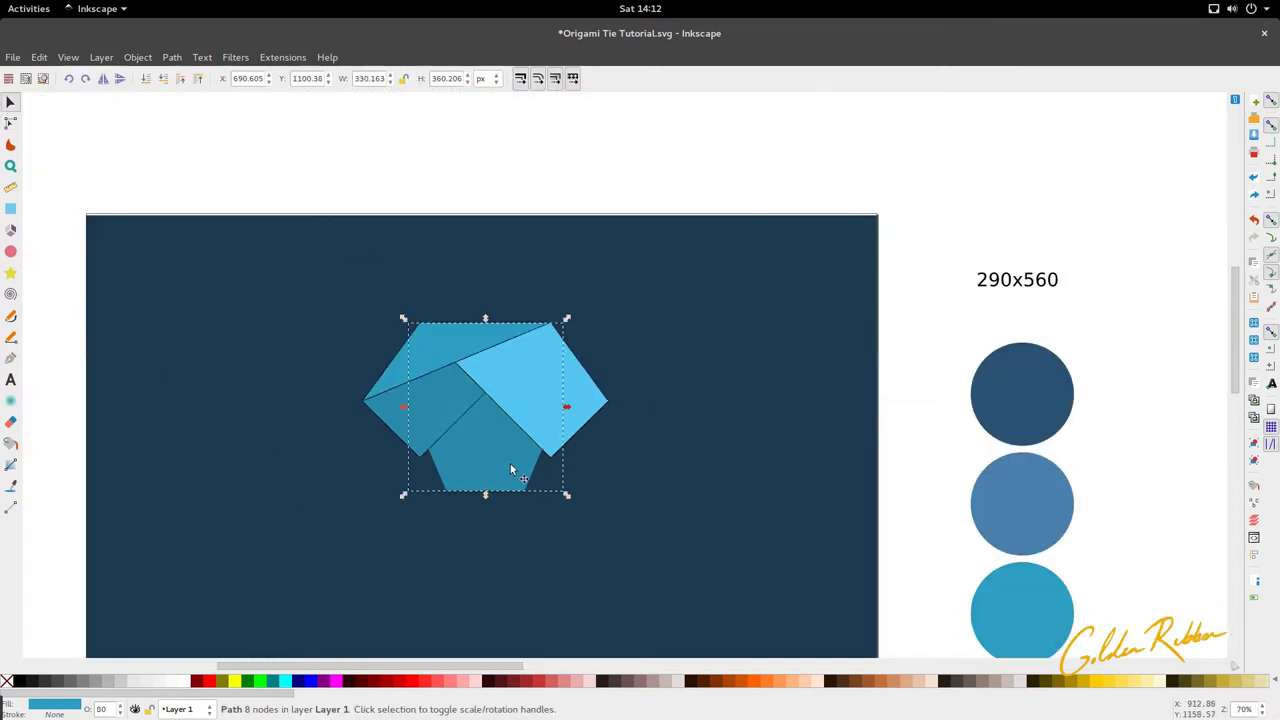
Move the base shape's bottom nodes up about 57 px to shorten the part below the facets
key("n")
left_click_drag(378, 540, 528, 467)
left_click(522, 493)
scroll(515, 475, "up", 2)
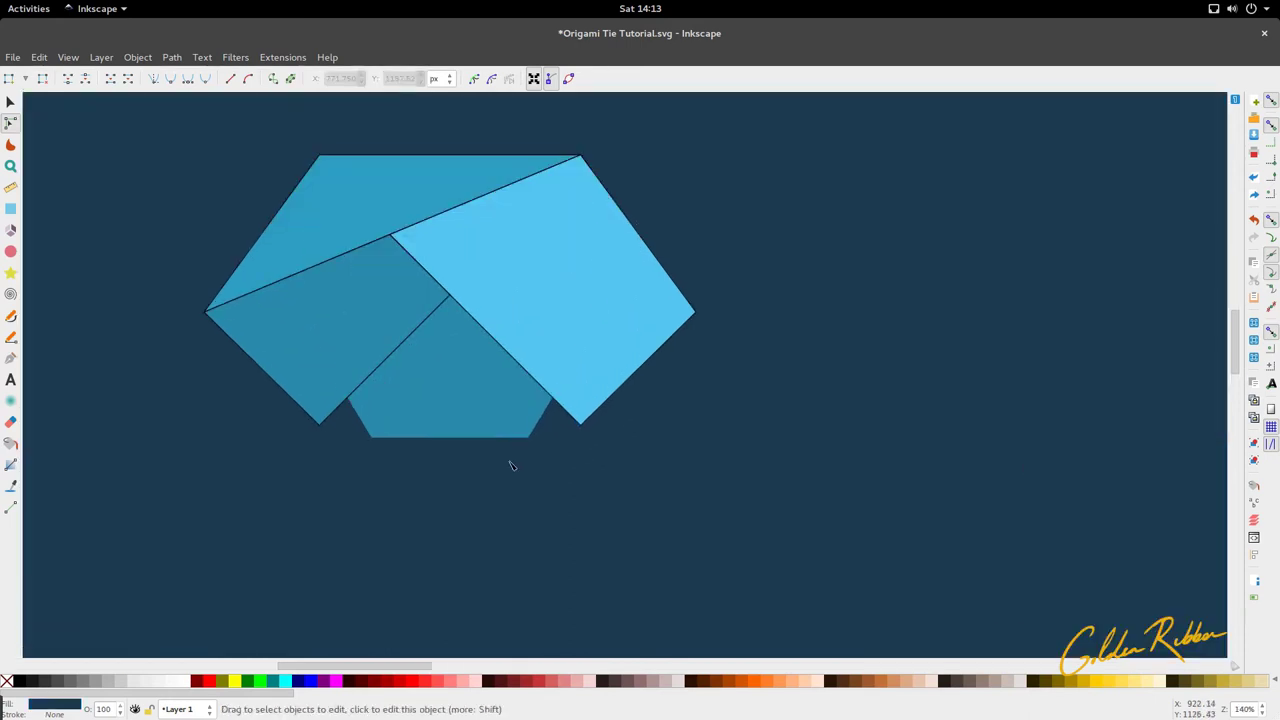
Recolour the base shape under the facets with the colour picked from the medium blue palette circle
left_click(490, 400)
key("d")
scroll(709, 437, "down", 3)
left_click(836, 471)
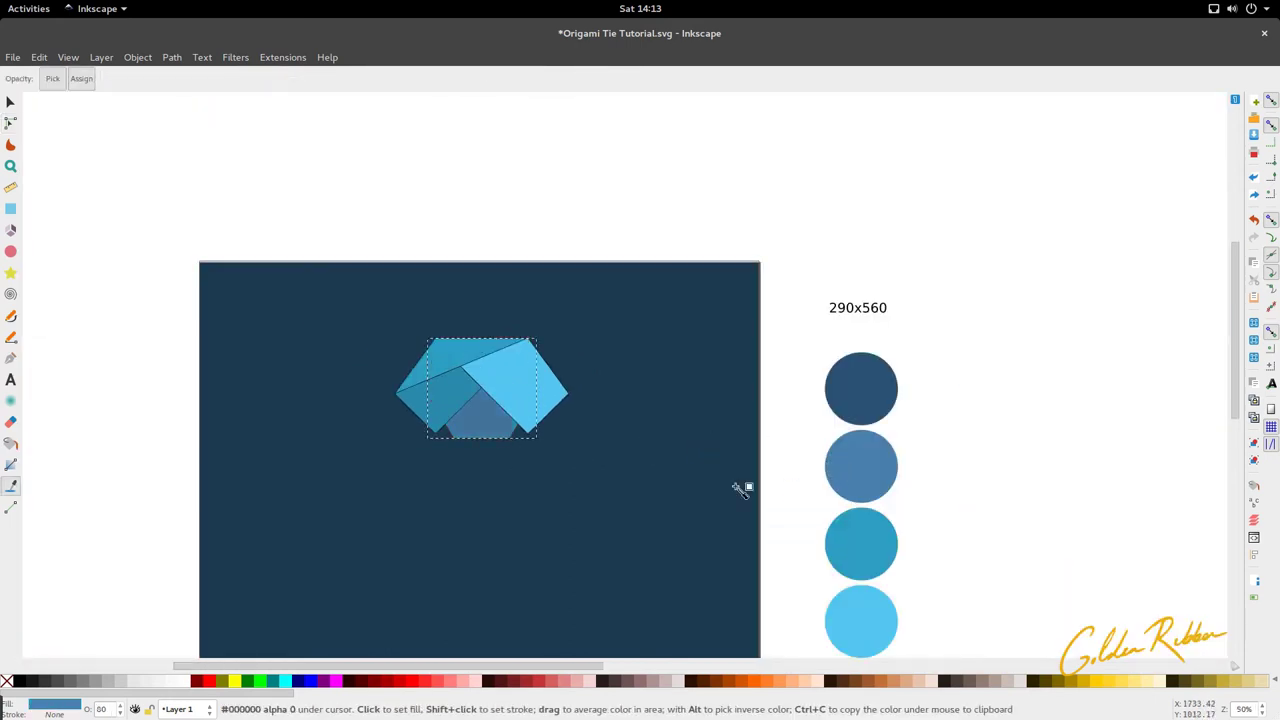
key("s")
scroll(480, 421, "up", 3)
scroll(487, 364, "down", 2)
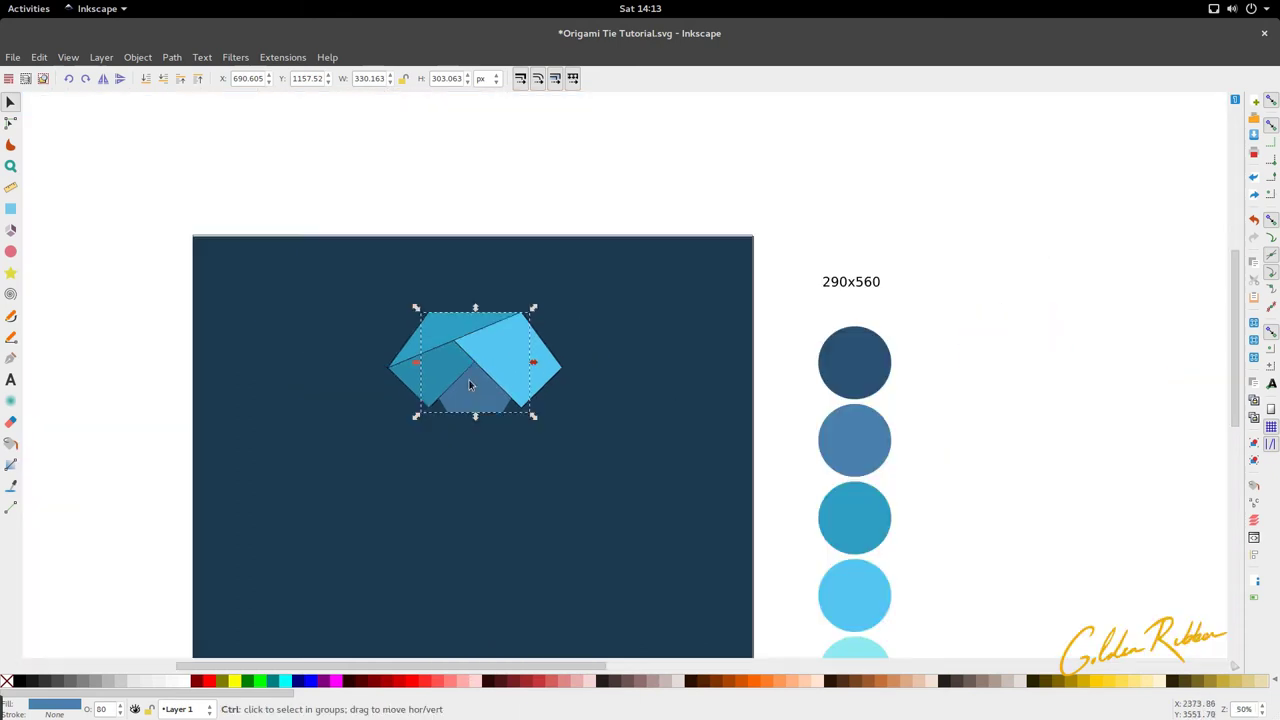
scroll(467, 408, "up", 1)
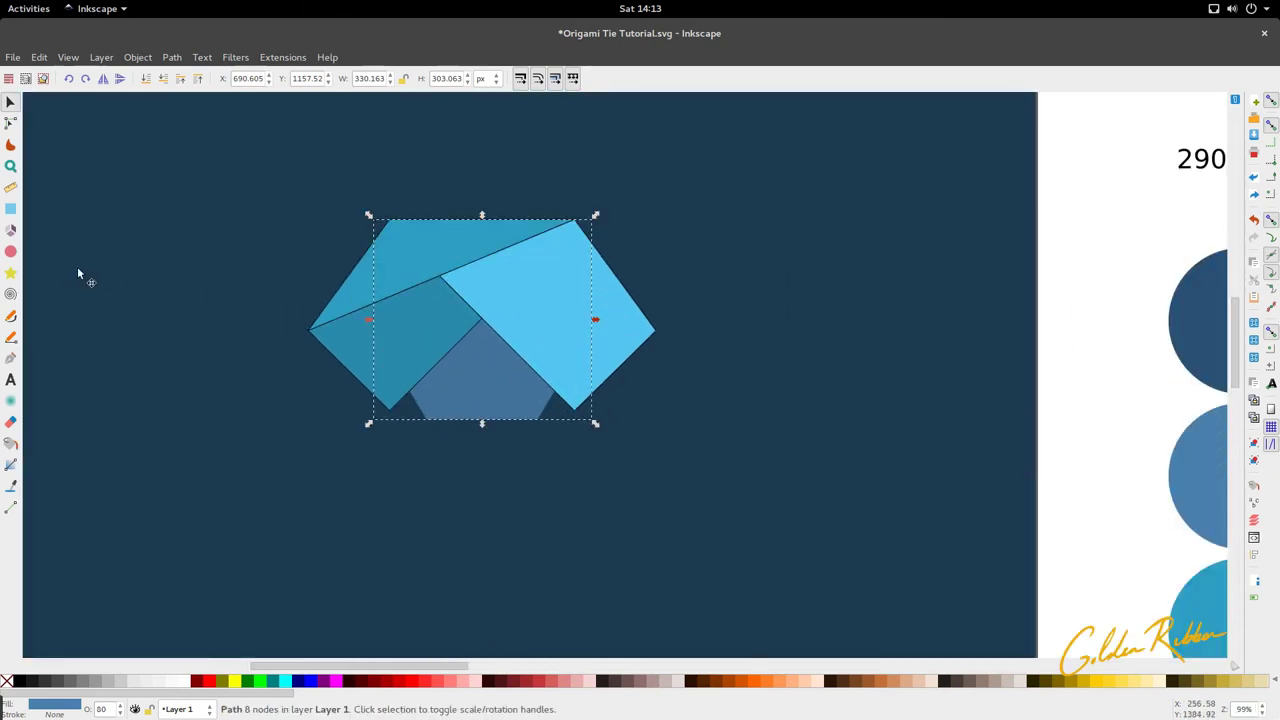
Draw a tall rectangle about 397 × 884 px directly below the knot for the tie's body
left_click(11, 208)
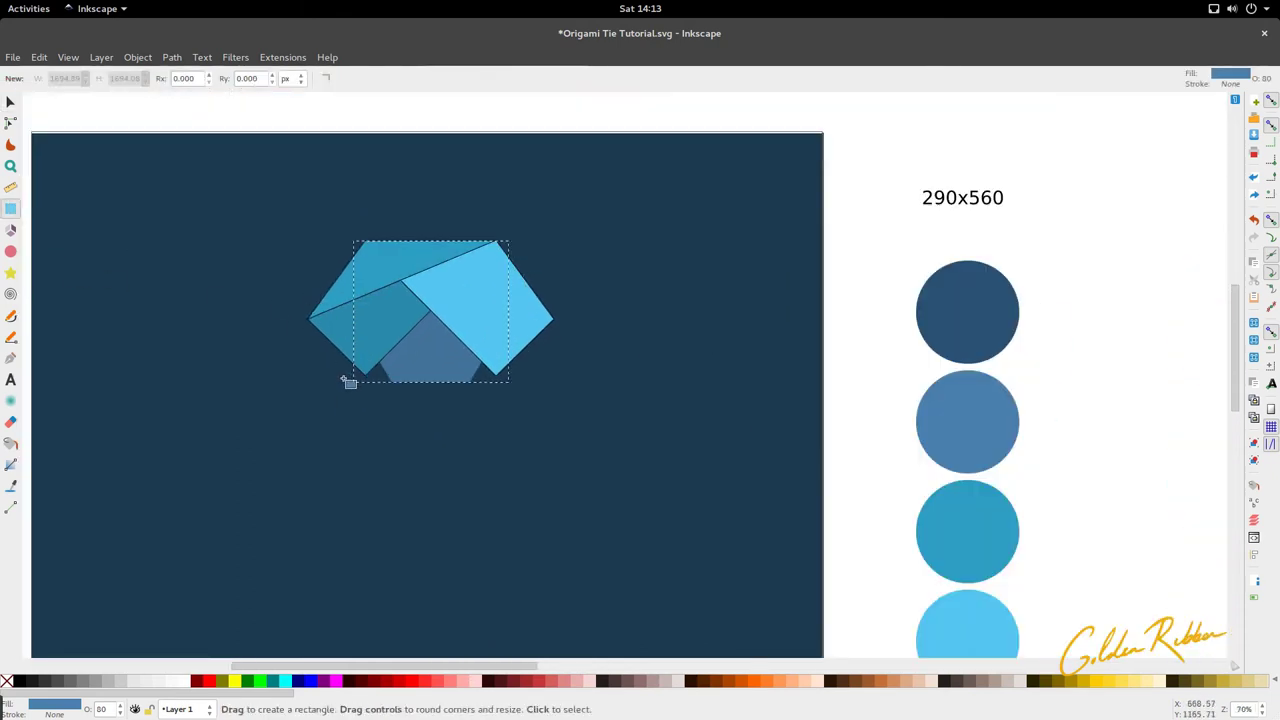
left_click_drag(343, 379, 528, 670)
scroll(560, 500, "down", 6)
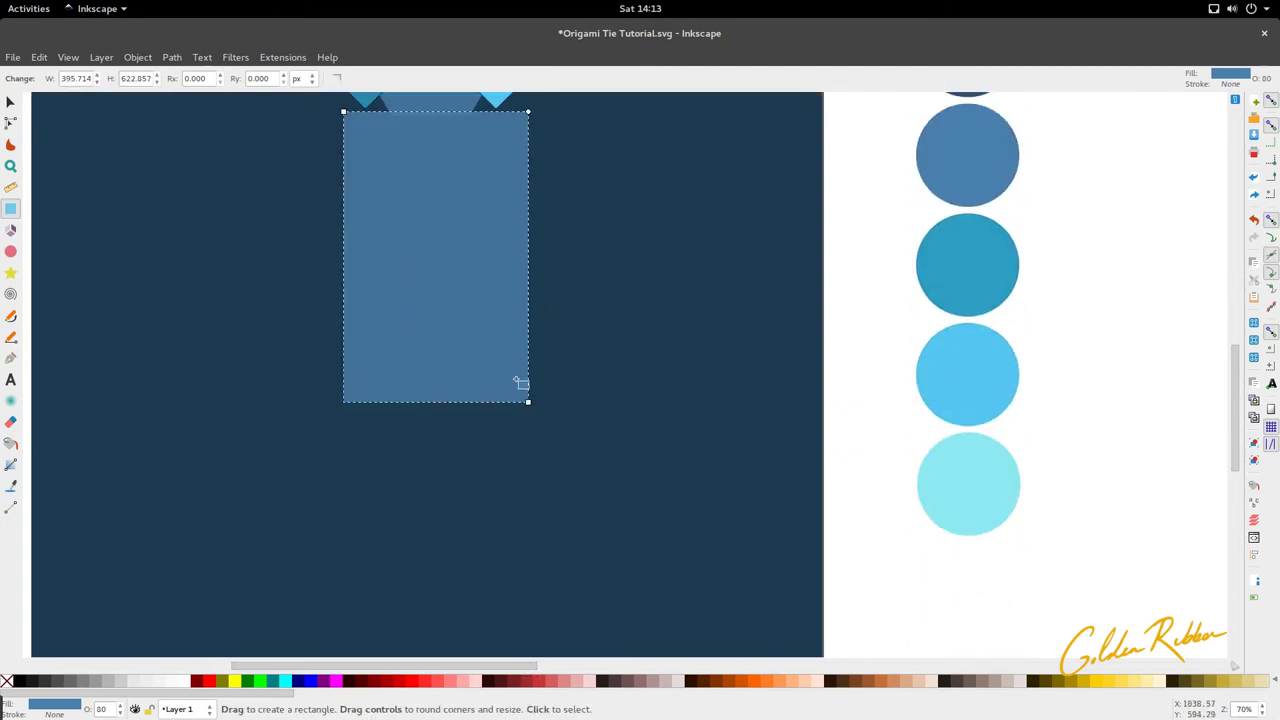
left_click_drag(521, 383, 531, 529)
scroll(503, 437, "down", 3)
scroll(505, 423, "up", 2)
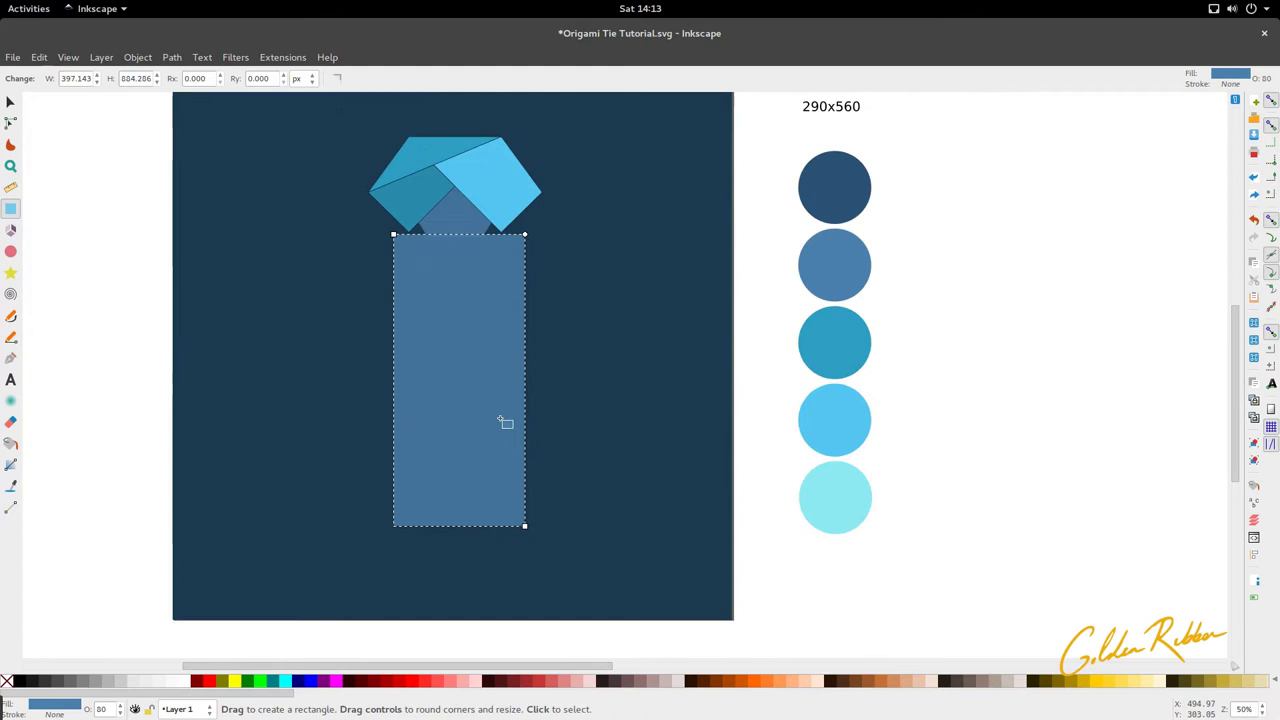
Centre the tall rectangle horizontally on the knot's base shape, aligning relative to the last selected object
key("s")
scroll(503, 367, "up", 1)
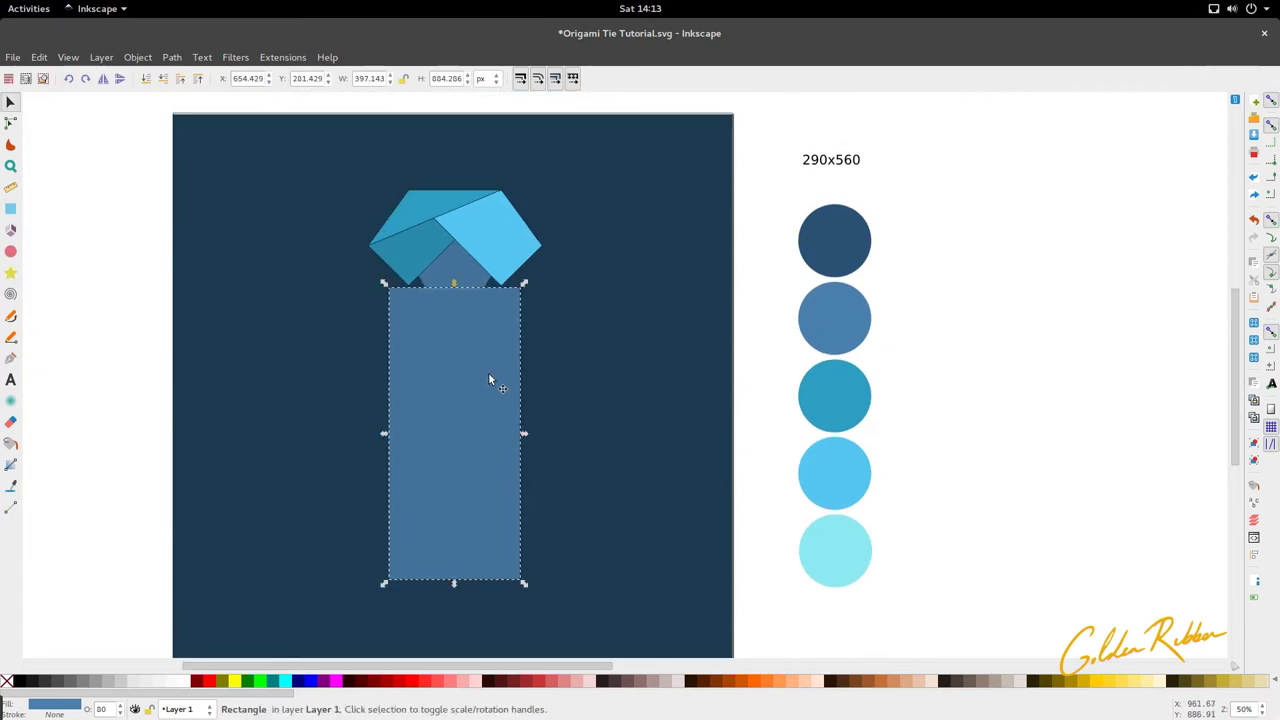
scroll(480, 312, "up", 3)
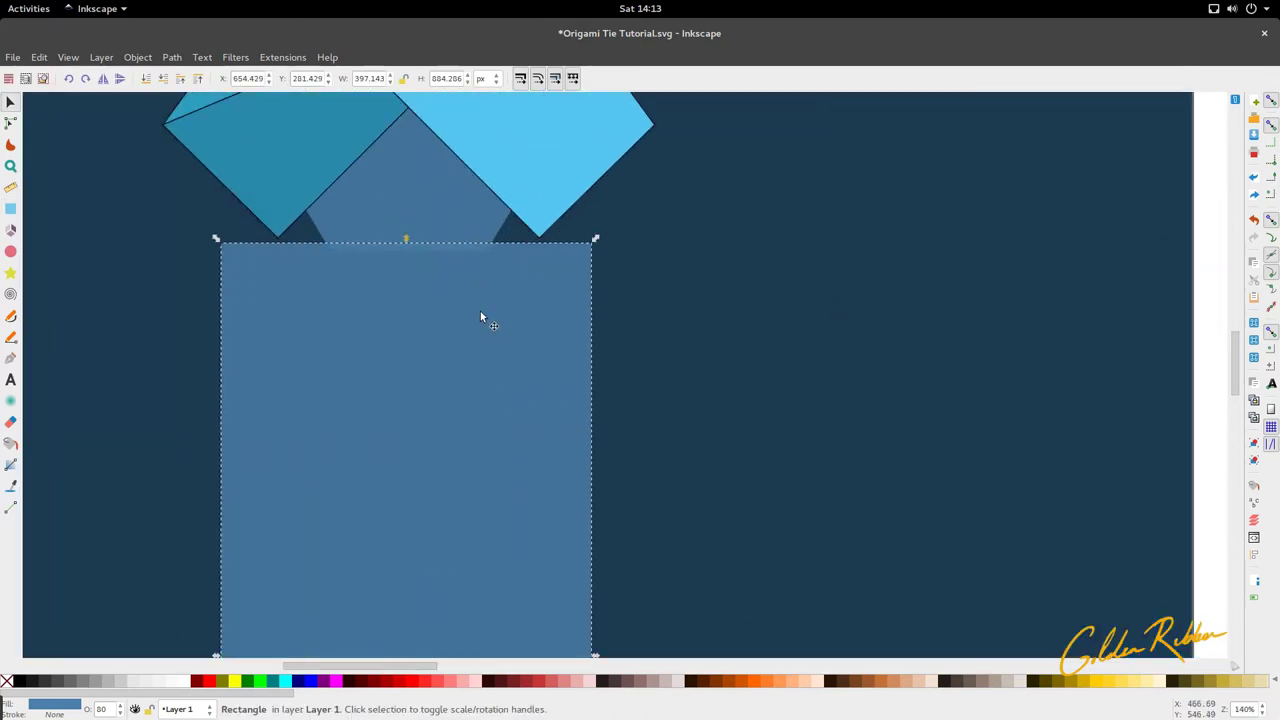
left_click(418, 196, "shift")
scroll(414, 243, "up", 3)
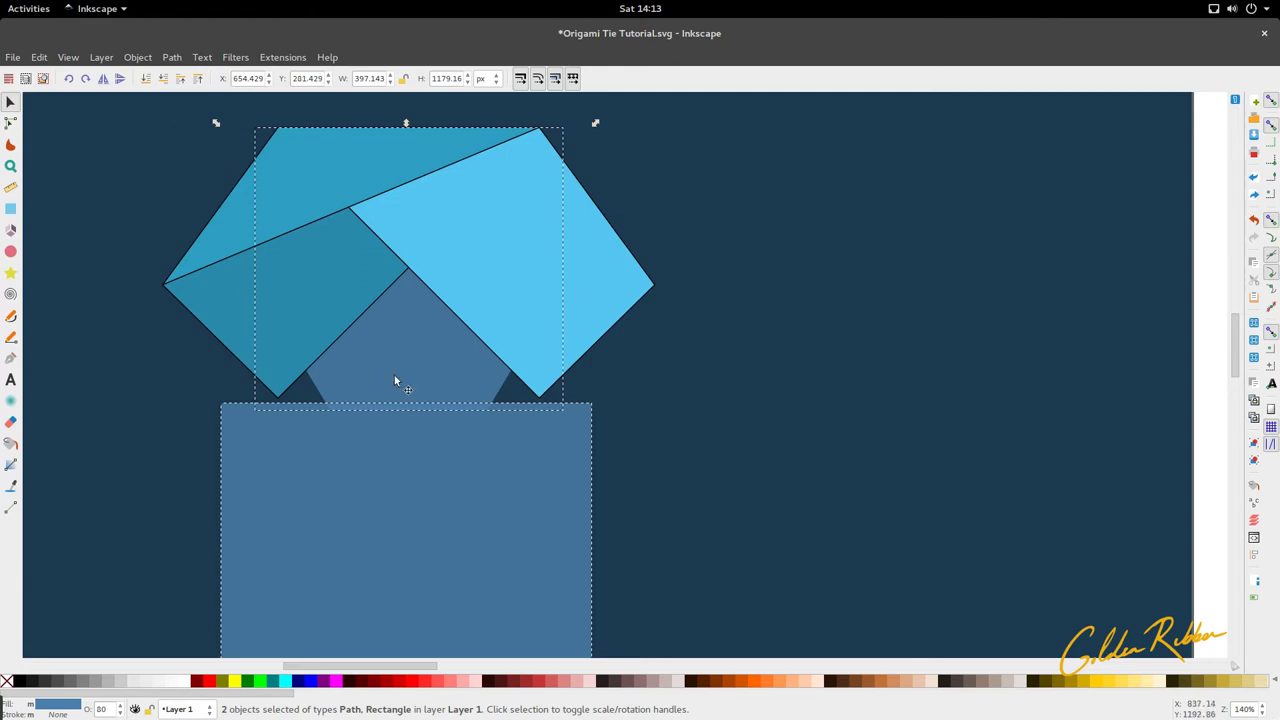
scroll(397, 460, "down", 2)
scroll(420, 499, "down", 1)
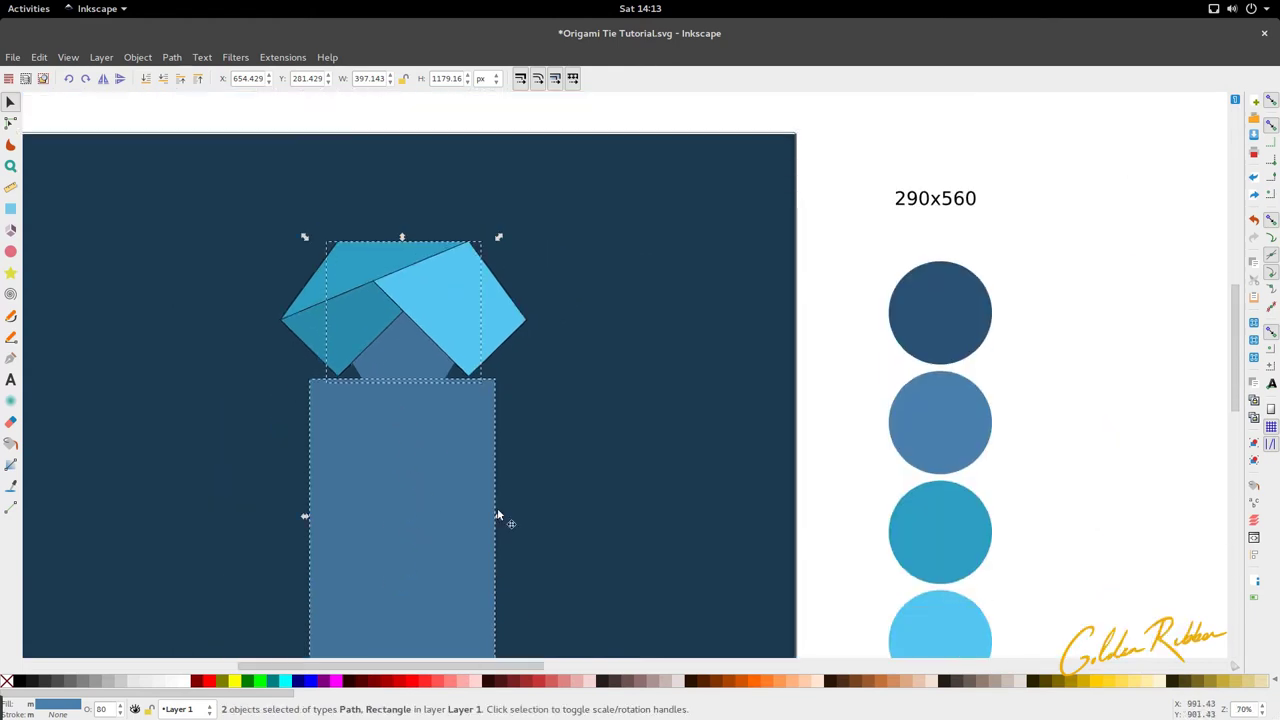
left_click(140, 57)
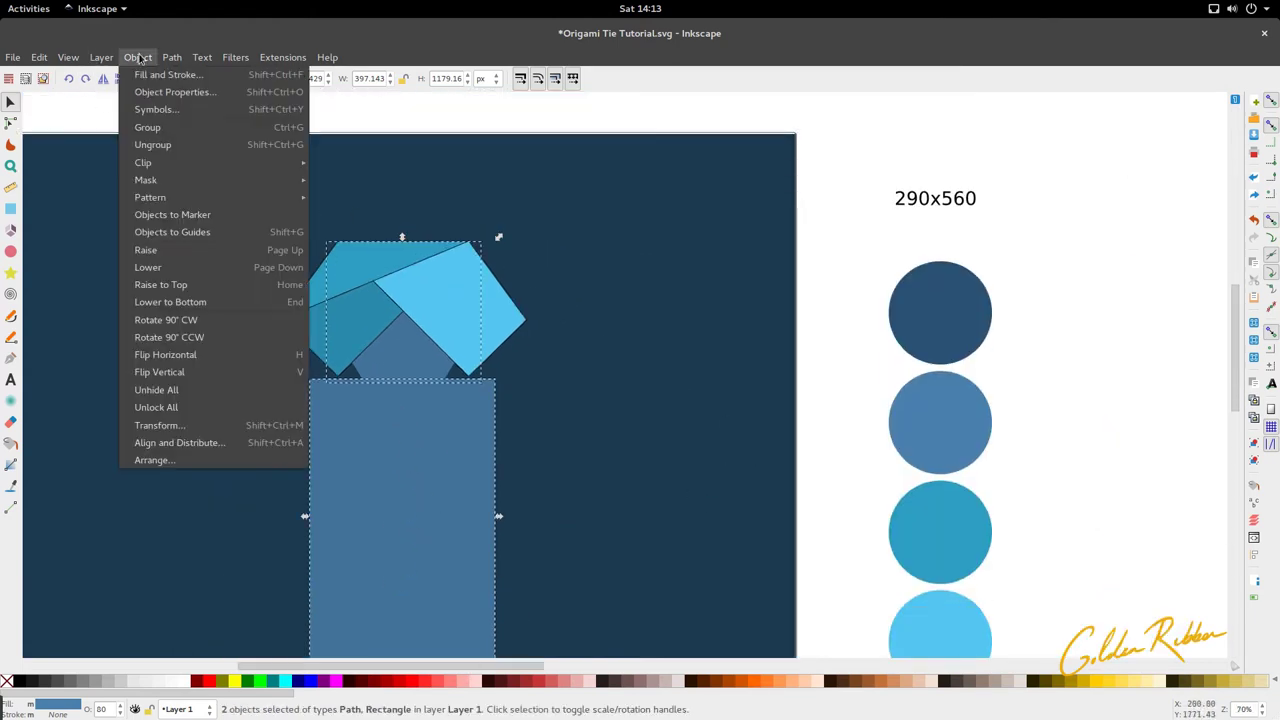
left_click(175, 442)
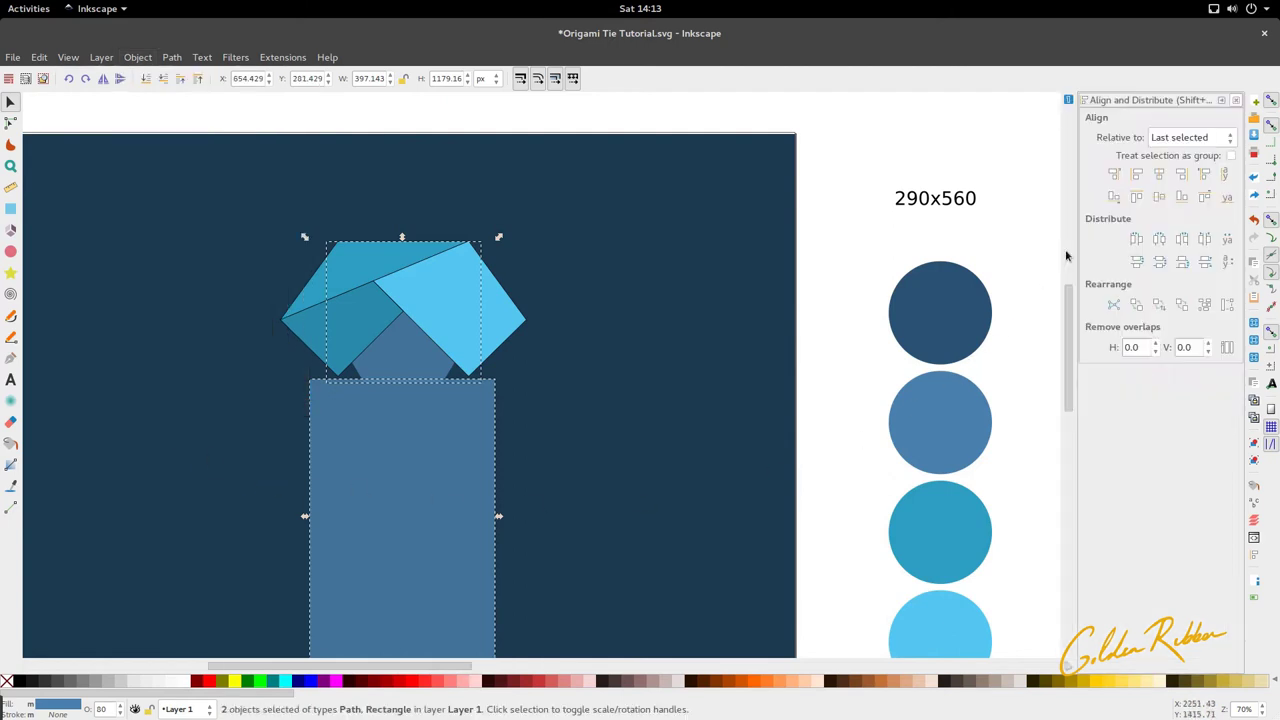
left_click(1158, 174)
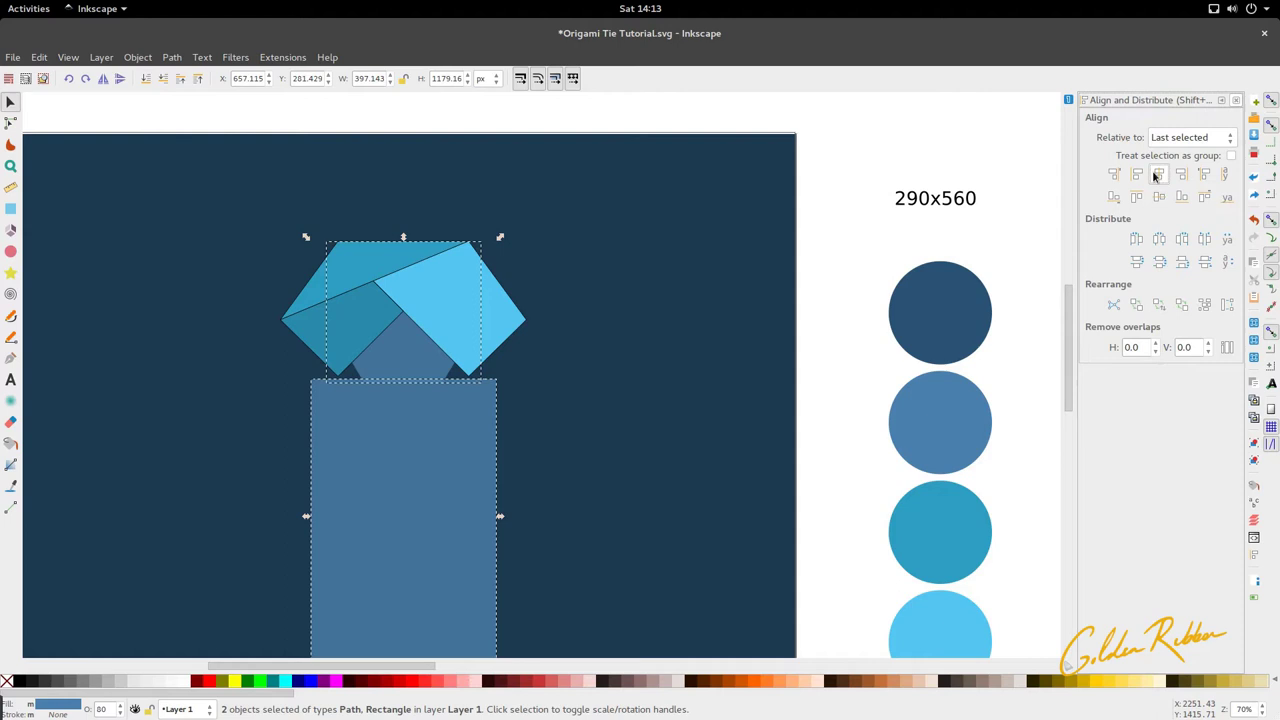
scroll(355, 385, "up", 3)
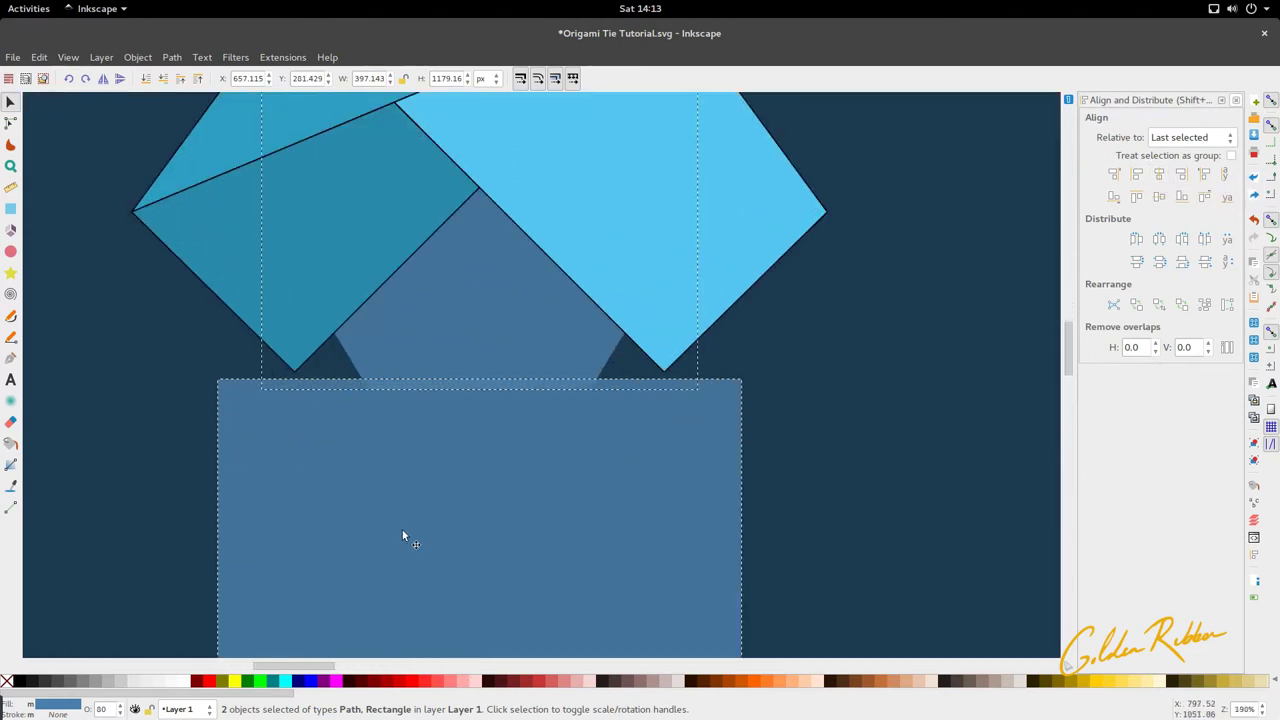
scroll(402, 423, "down", 3)
left_click(626, 446)
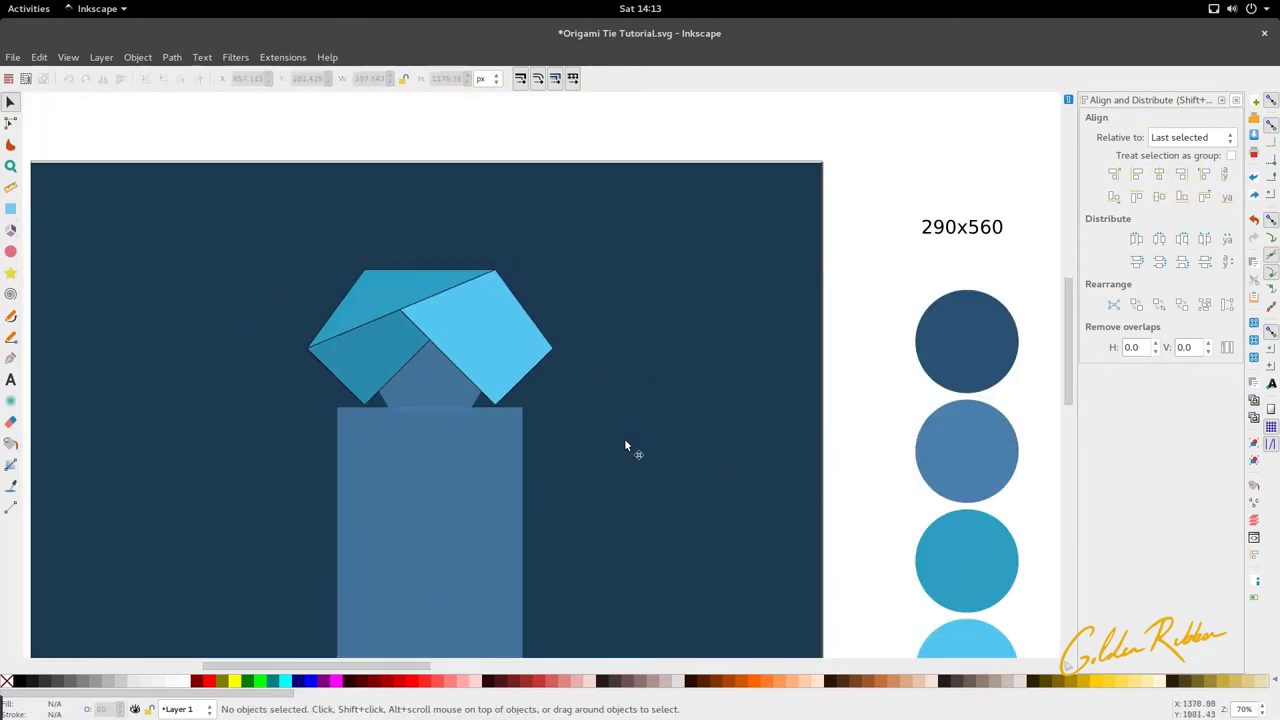
left_click(424, 389)
left_click(417, 520)
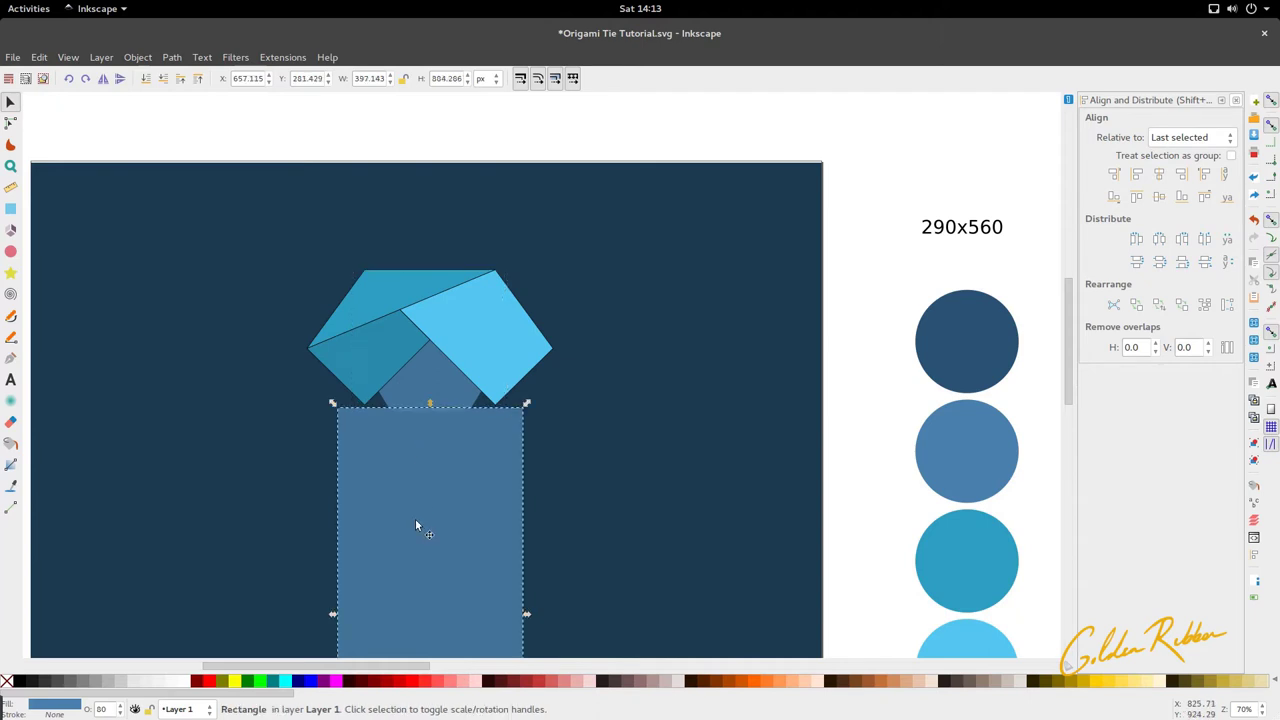
left_click(425, 375, "shift")
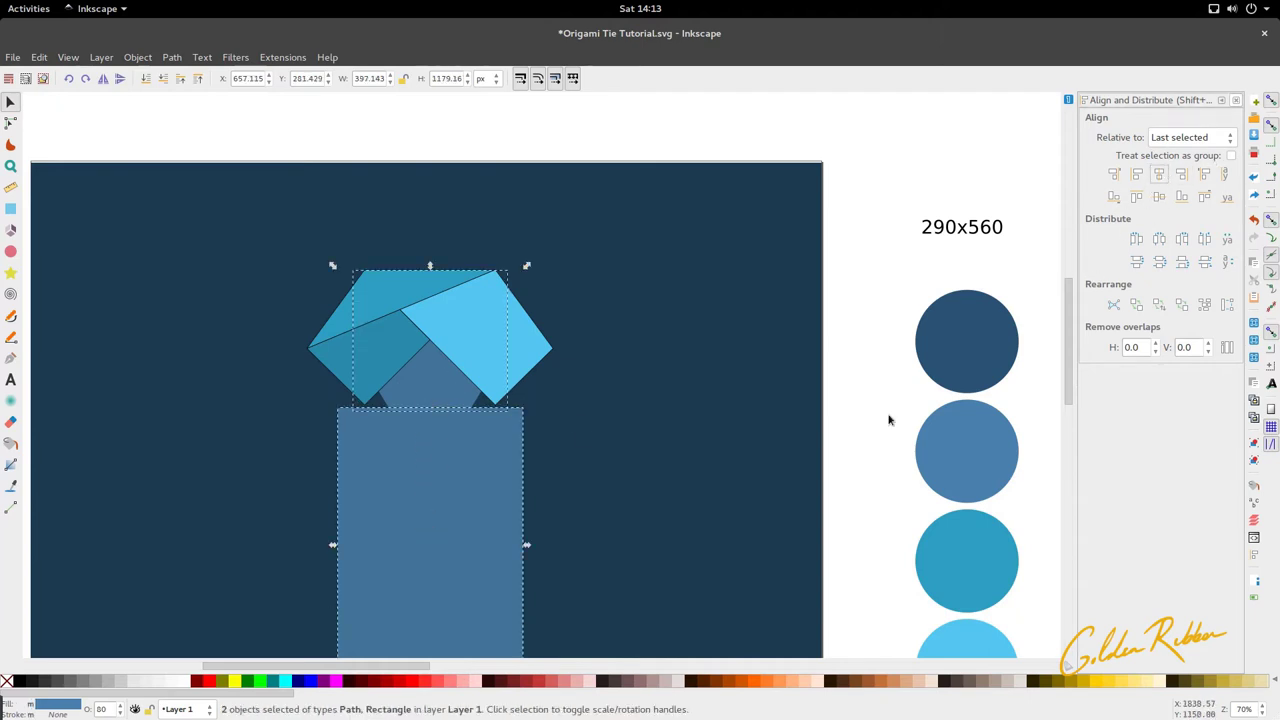
left_click(757, 403)
Move the tall rectangle down about 8 px so its top edge meets the base shape's bottom edge
scroll(590, 390, "down", 3)
scroll(425, 340, "up", 3, "ctrl")
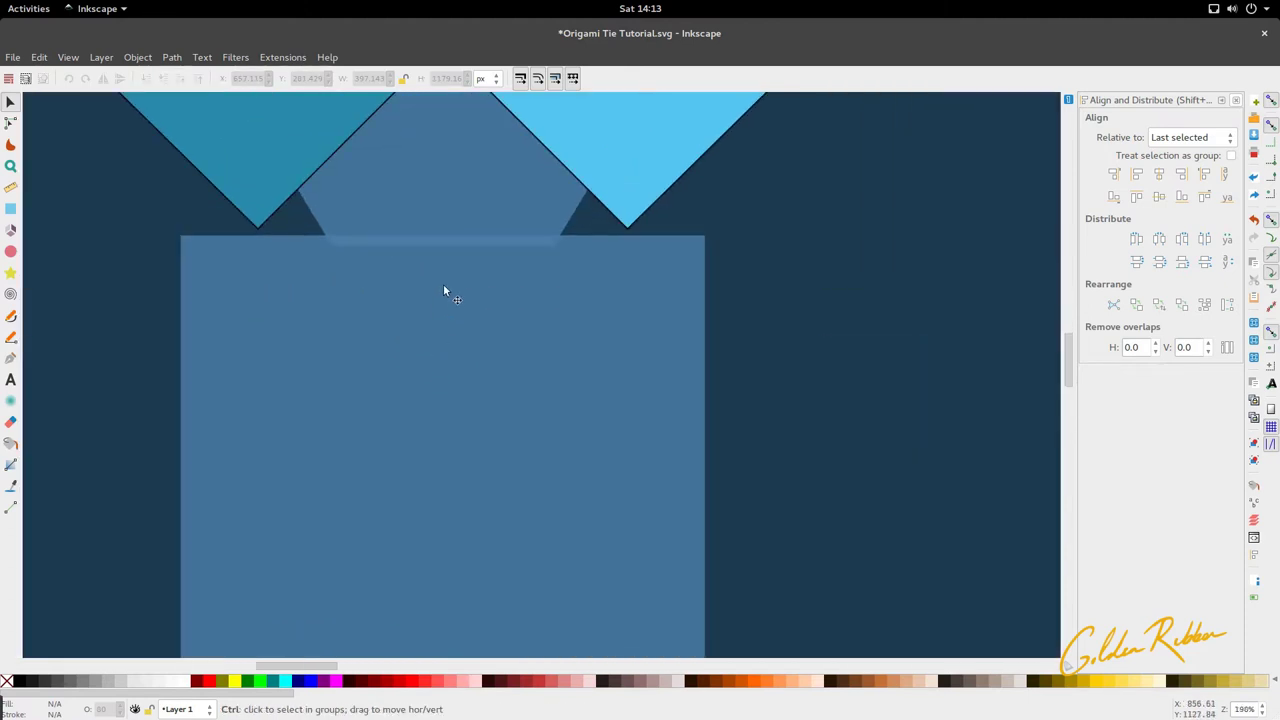
left_click_drag(444, 285, 446, 297)
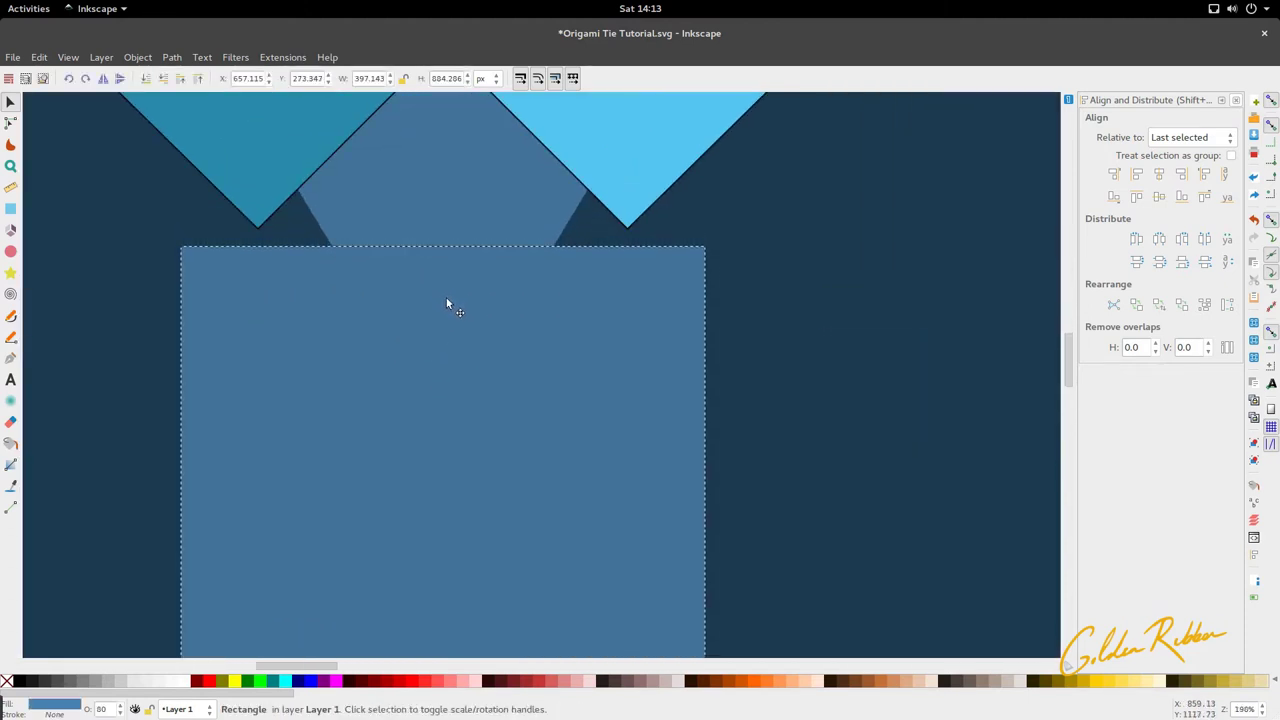
scroll(446, 297, "down", 3, "ctrl")
scroll(448, 307, "up", 5, "ctrl")
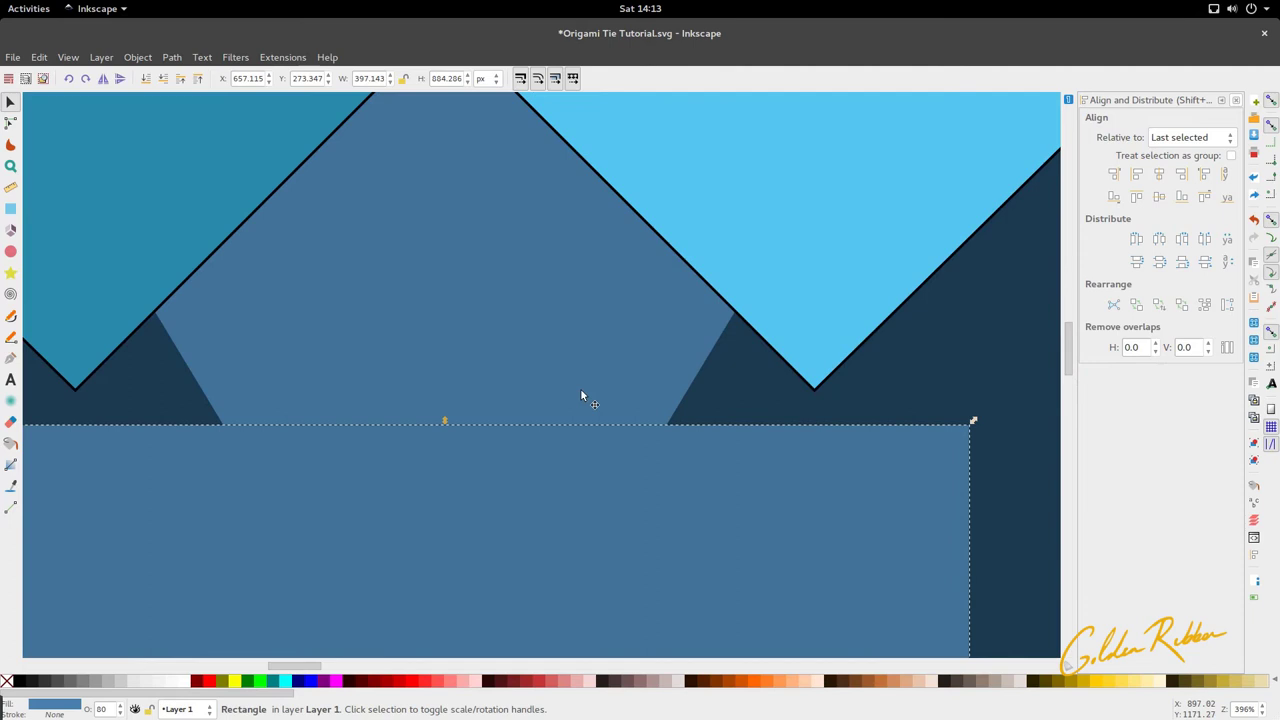
left_click(704, 412)
scroll(491, 417, "down", 6, "ctrl")
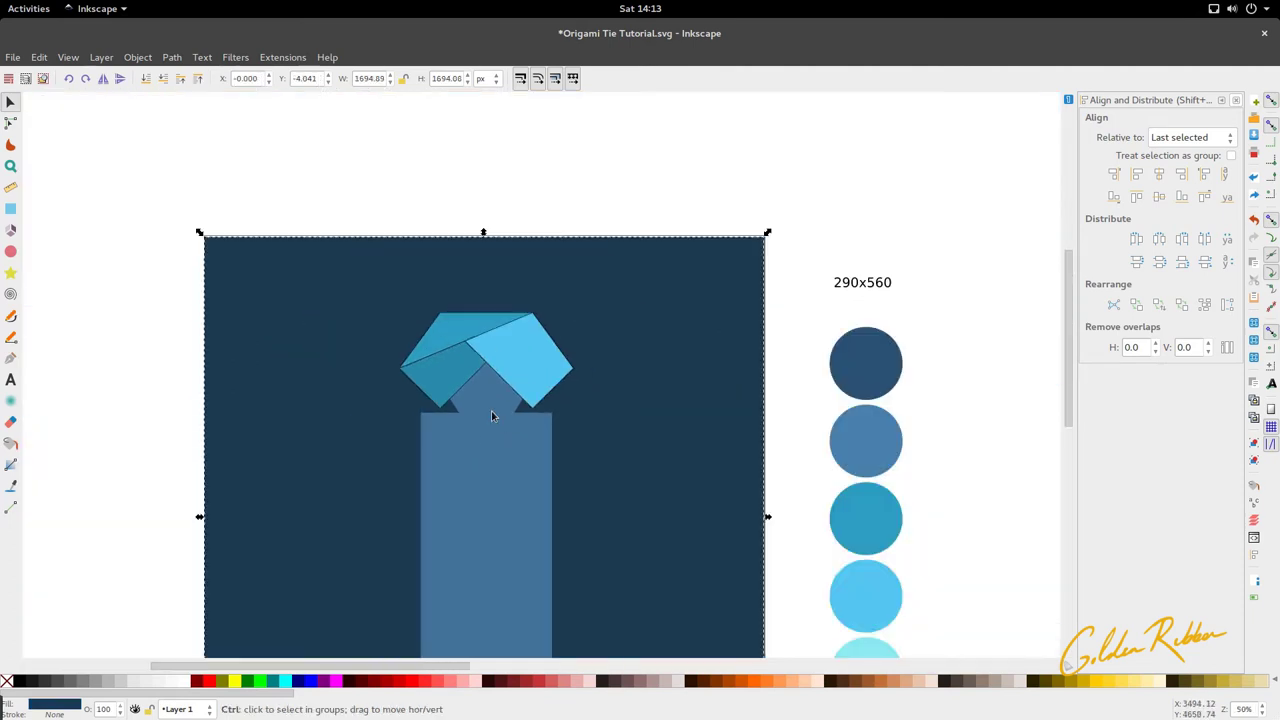
Convert the tall rectangle below the knot from an object to a path
left_click(487, 470)
key("r")
scroll(486, 420, "down", 5)
scroll(486, 403, "up", 3)
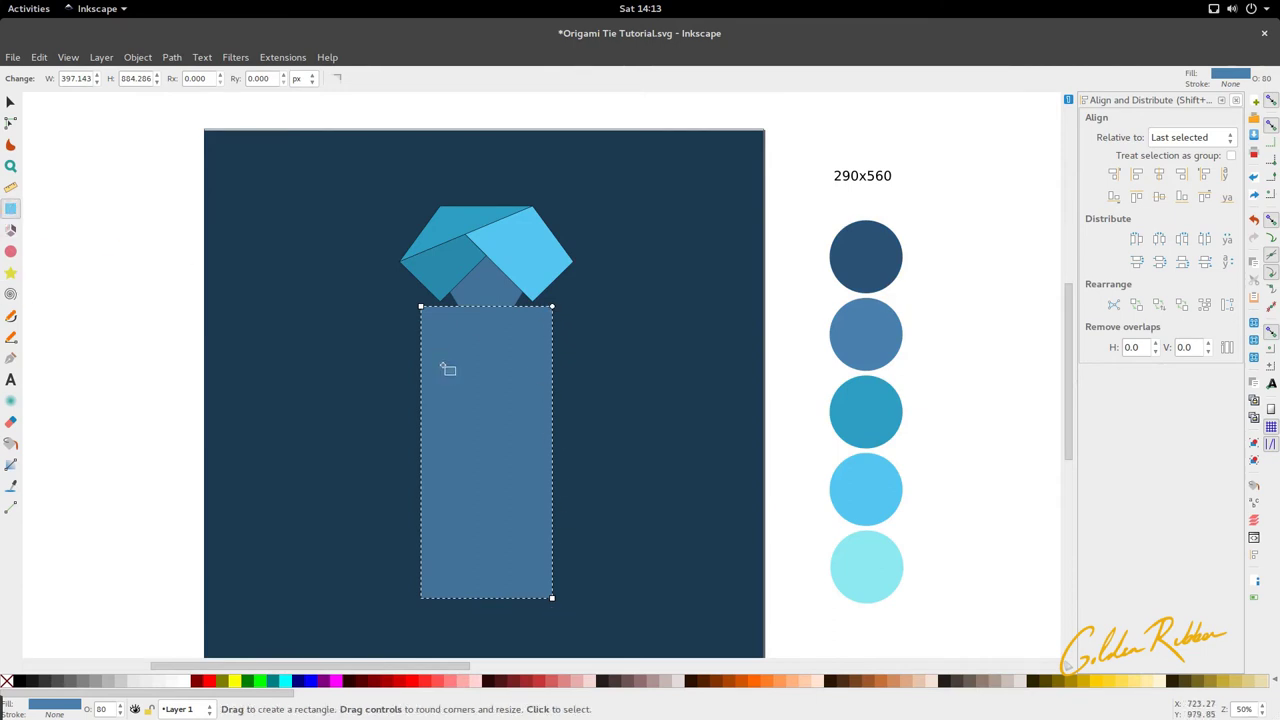
left_click(150, 58)
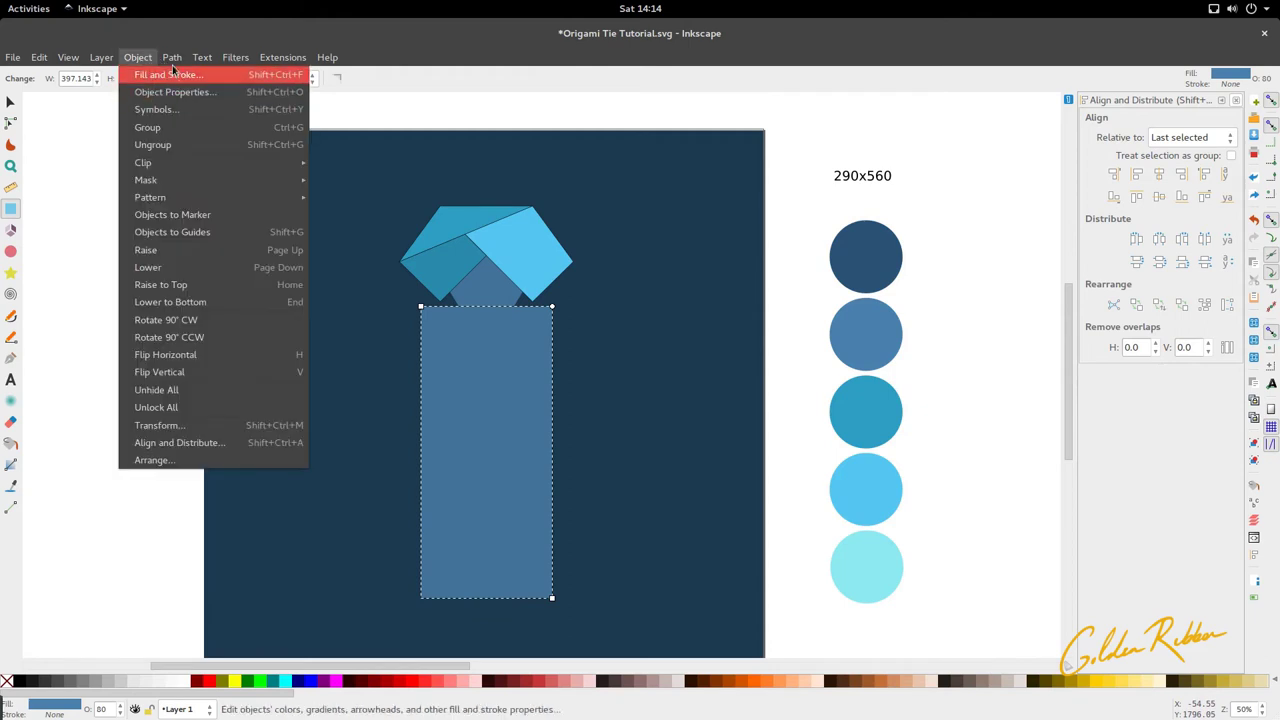
mouse_move(172, 57)
left_click(201, 85)
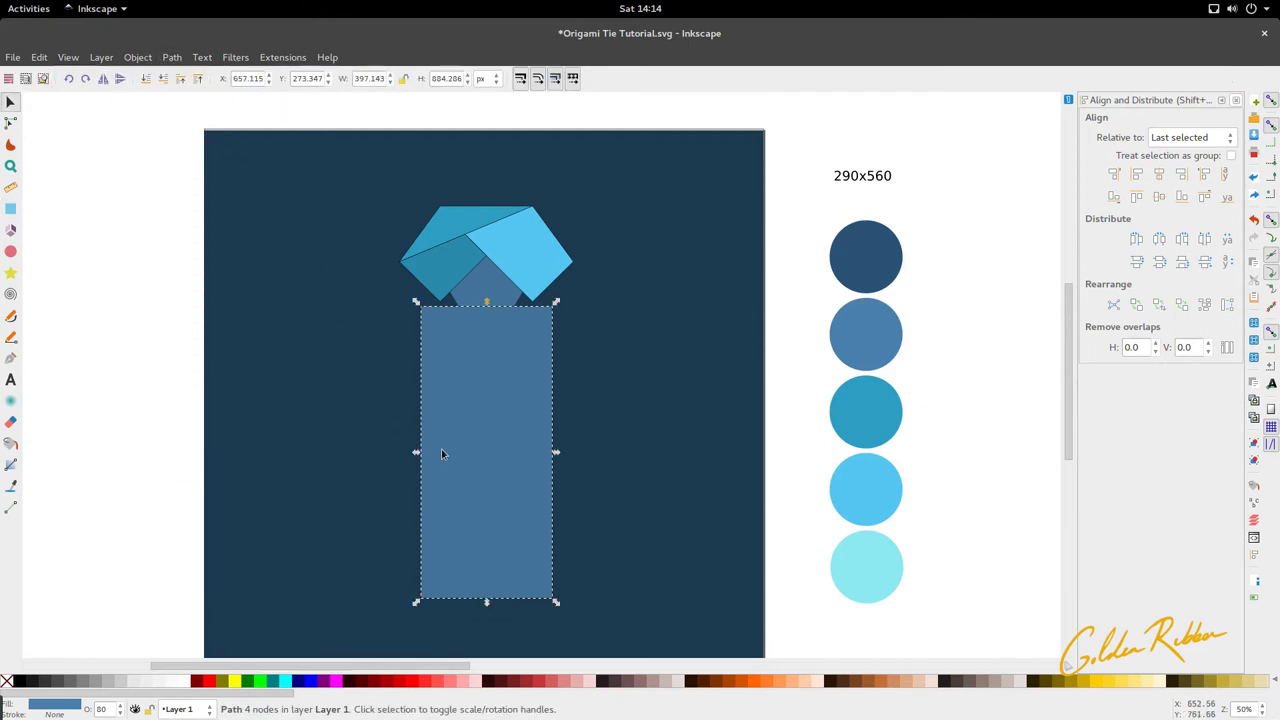
Scale the tie body's two top nodes symmetrically inward to match the width of the base shape's bottom edge
key("n")
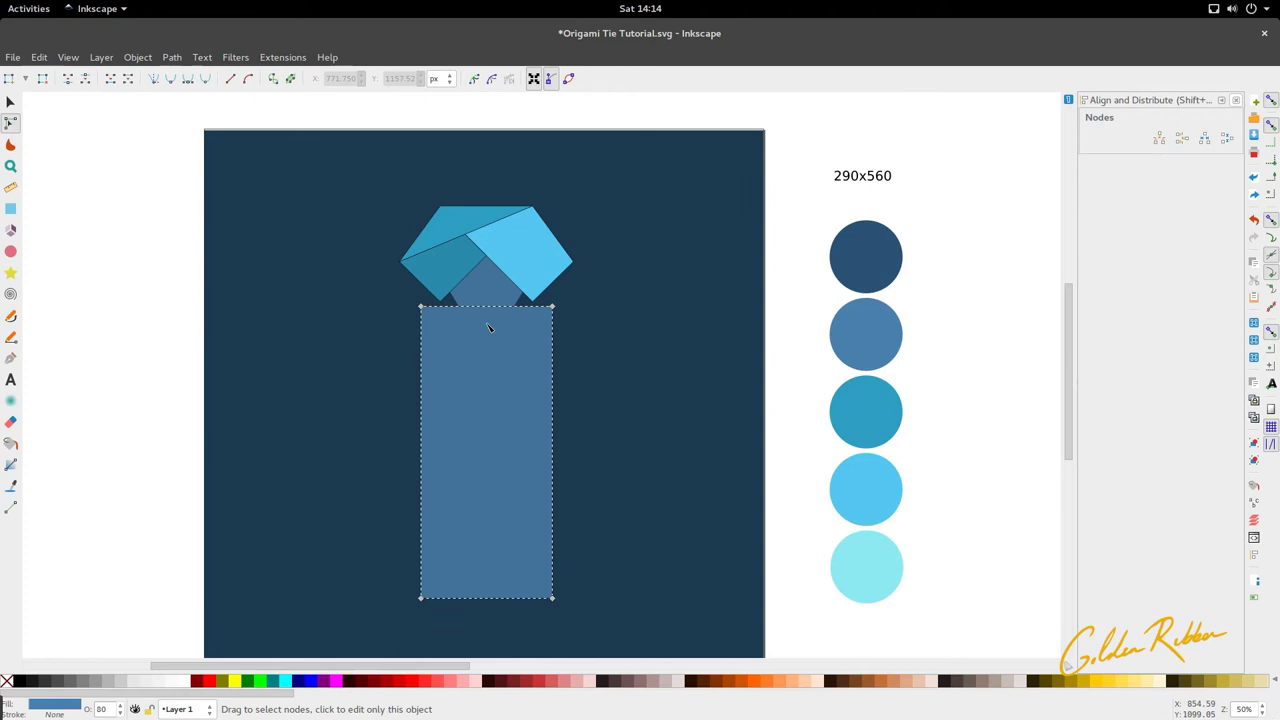
scroll(490, 327, "up", 2)
left_click_drag(539, 310, 357, 313)
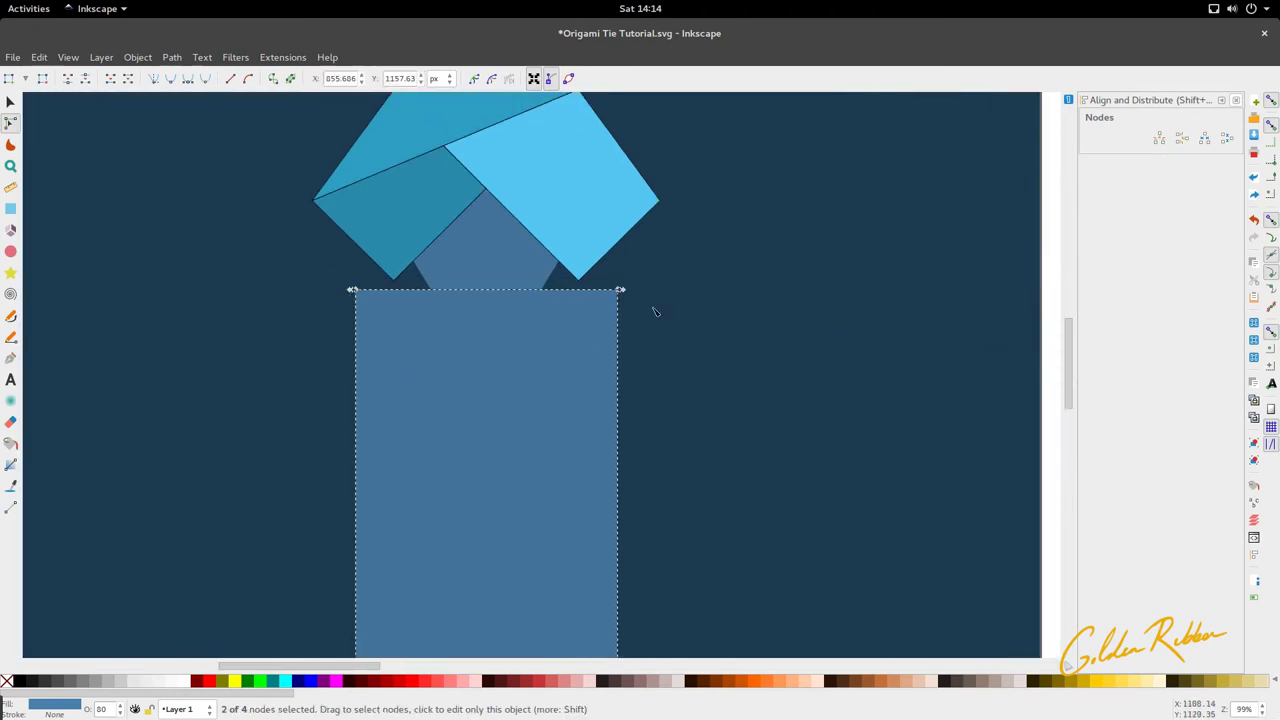
key("shift")
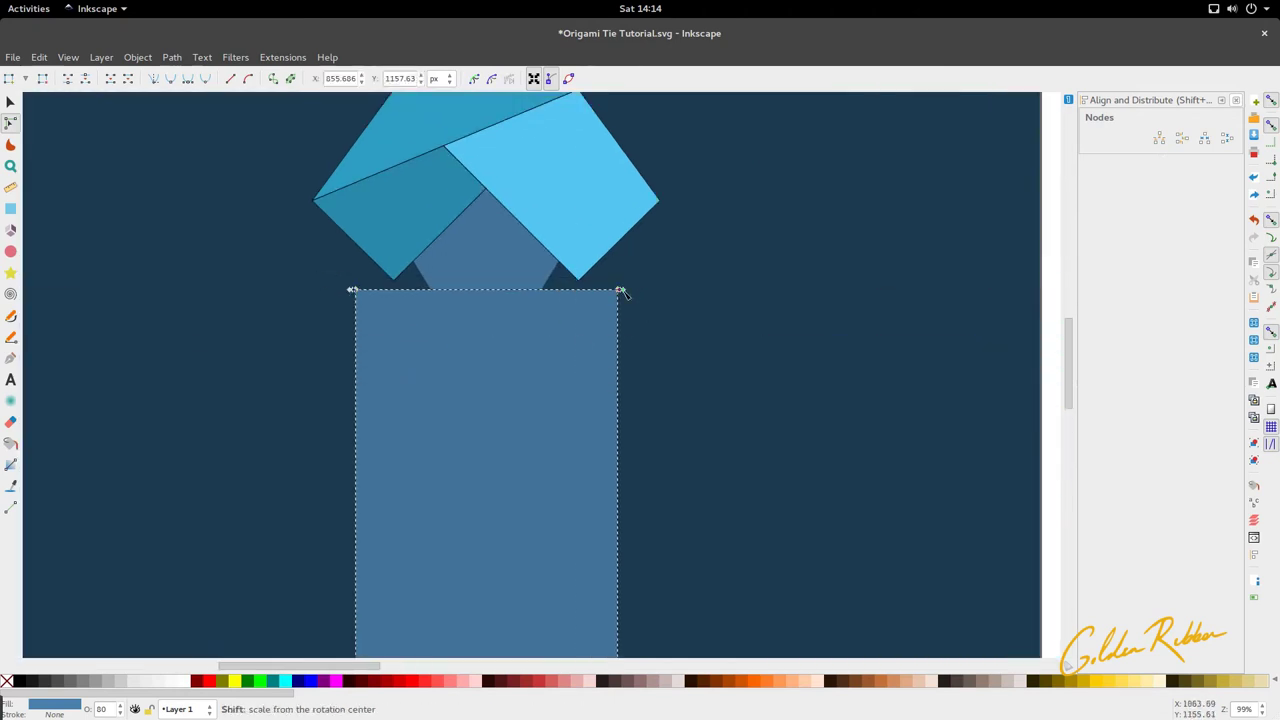
left_click_drag(621, 291, 552, 308)
key("s")
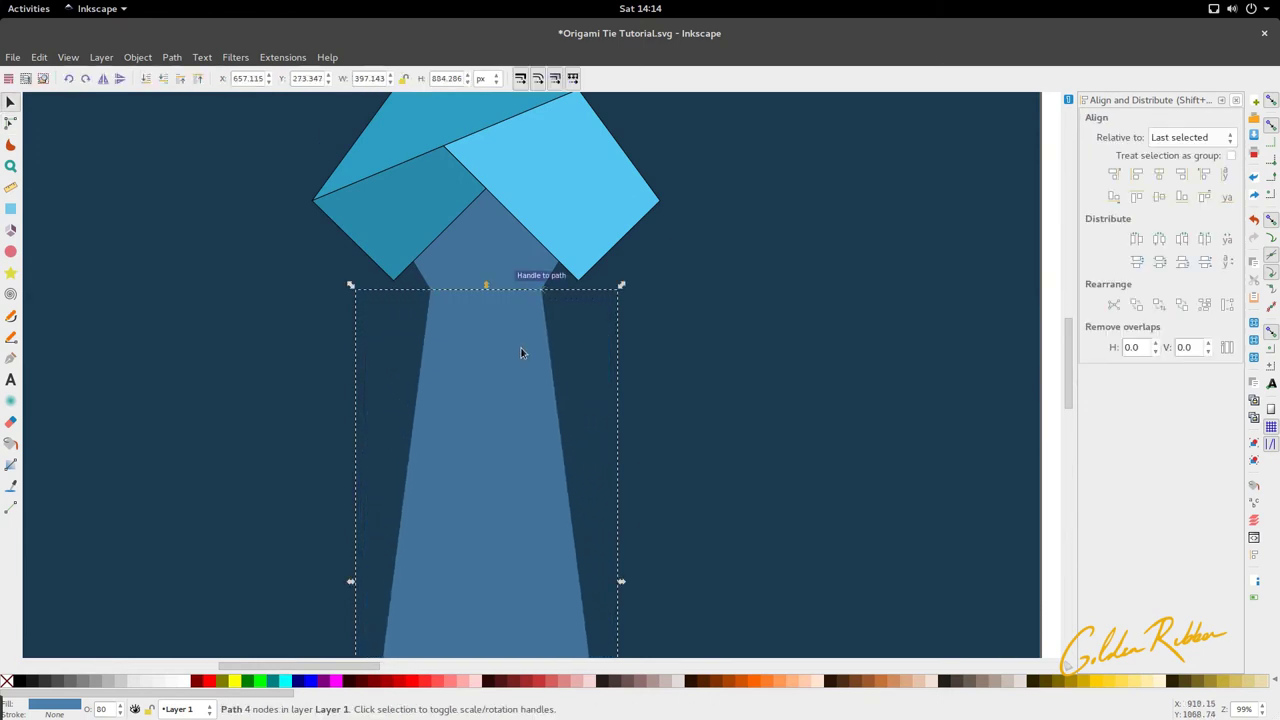
Insert a node midway along the tie body's bottom edge and move it straight down to form a pointed tip
scroll(500, 310, "up", 4)
scroll(500, 312, "down", 6)
scroll(500, 314, "up", 1)
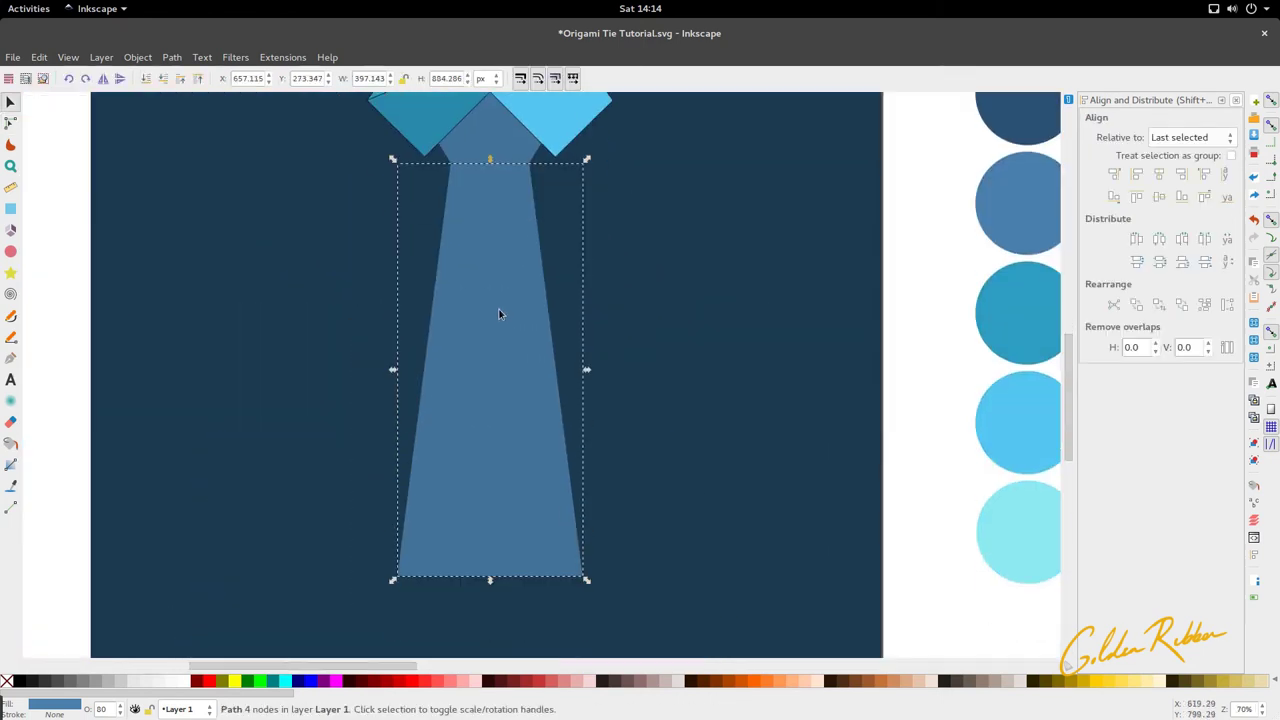
key("n")
left_click_drag(735, 565, 331, 645)
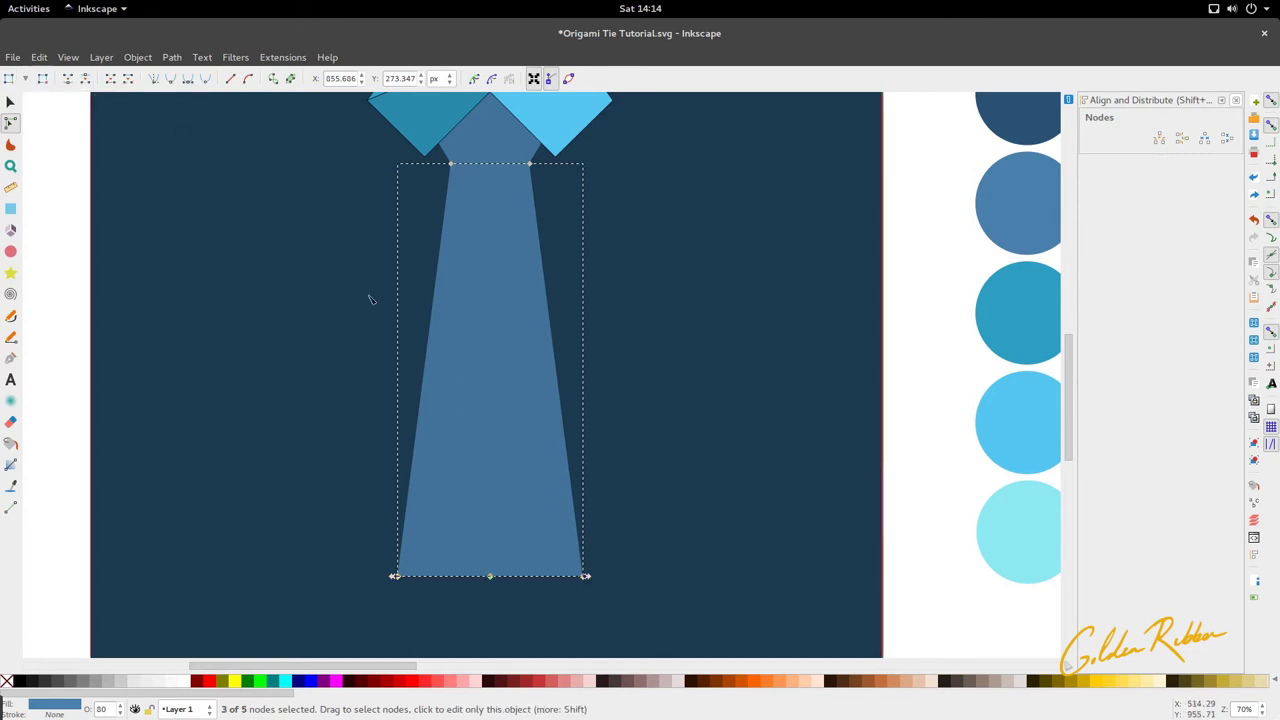
scroll(475, 500, "down", 5)
left_click(458, 405)
left_click(481, 357)
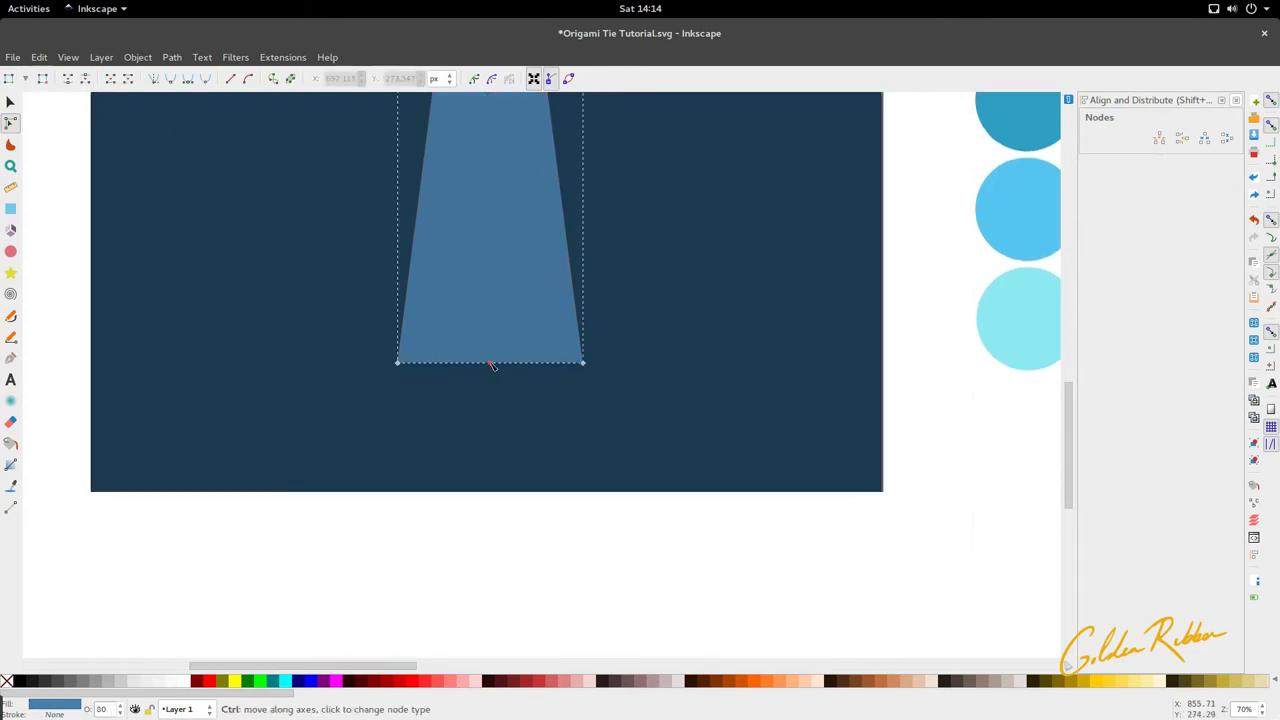
left_click_drag(490, 366, 542, 544)
Move the tie body's lower corner nodes up about 158 px, giving the pointed body a height of about 902 px
scroll(489, 442, "up", 5)
key("s")
scroll(489, 417, "down", 3)
left_click(489, 417)
key("n")
left_click_drag(524, 487, 524, 460)
key("s")
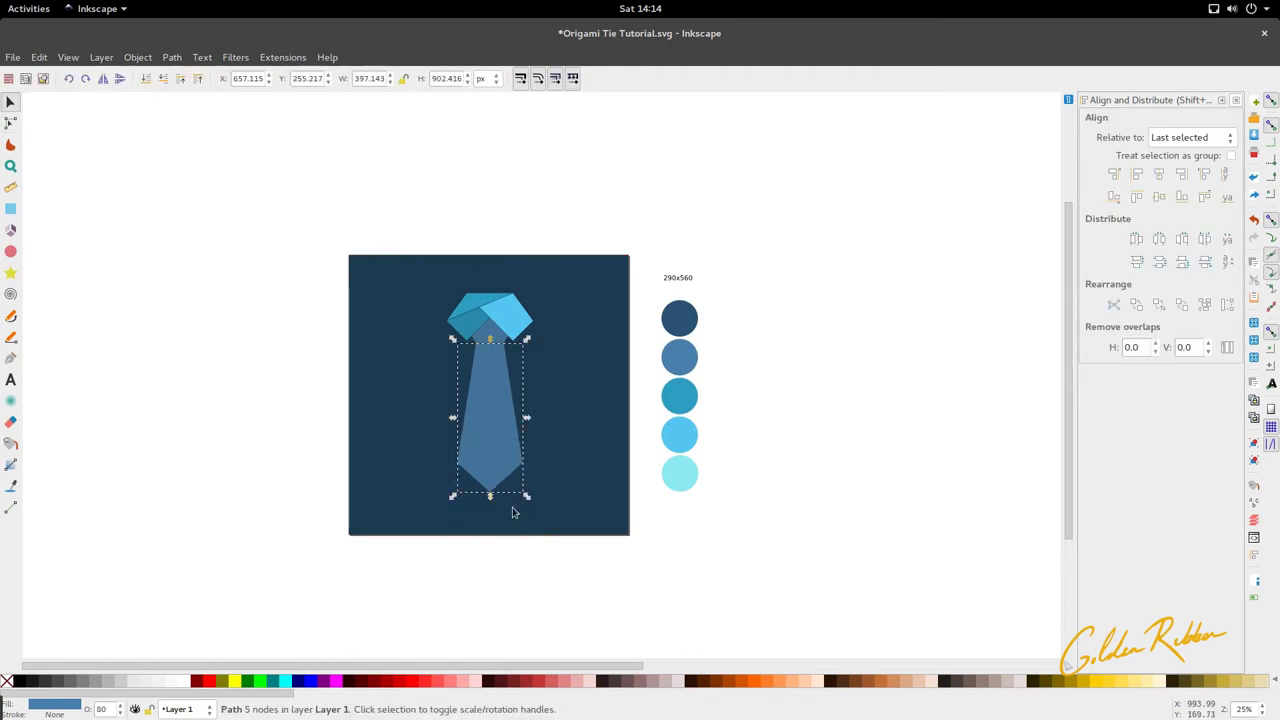
Draw a closed triangle on the tie body joining its top-left, lower-right and top-right corners, about 284 × 727 px
left_click(514, 511)
scroll(491, 395, "up", 2)
left_click(493, 395)
key("n")
scroll(494, 391, "down", 1)
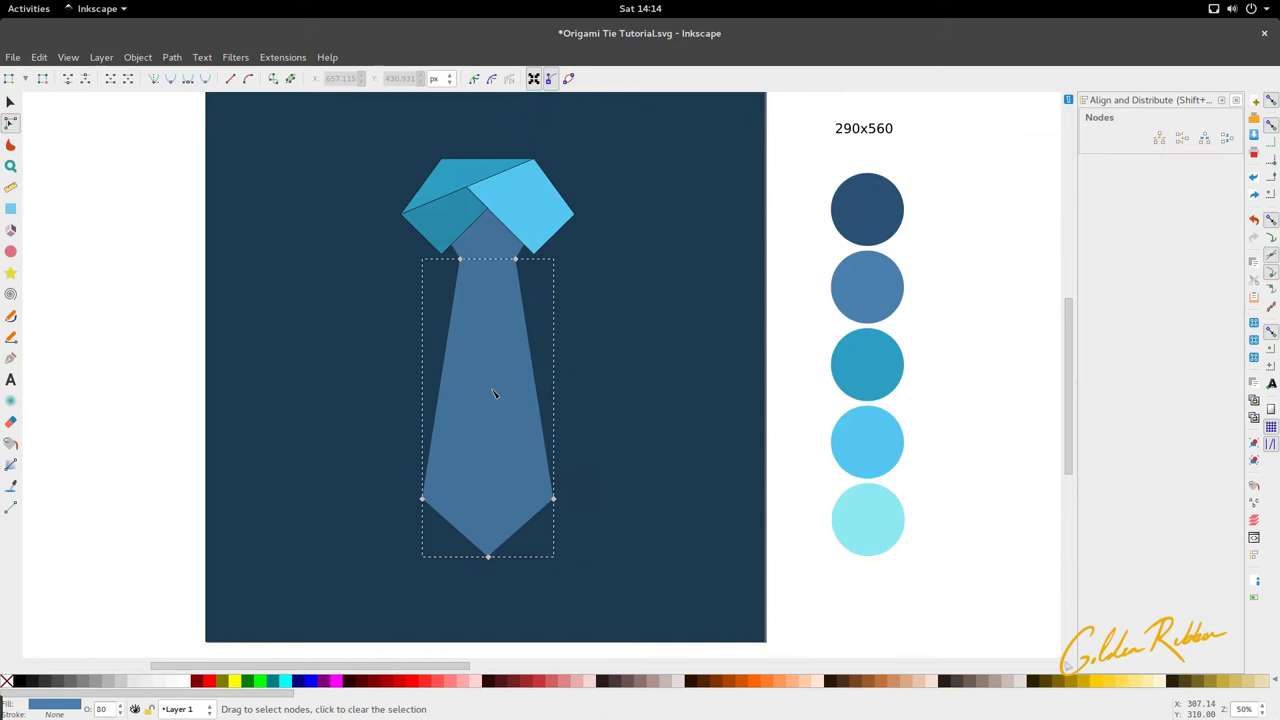
scroll(493, 393, "up", 1)
scroll(493, 393, "up", 2)
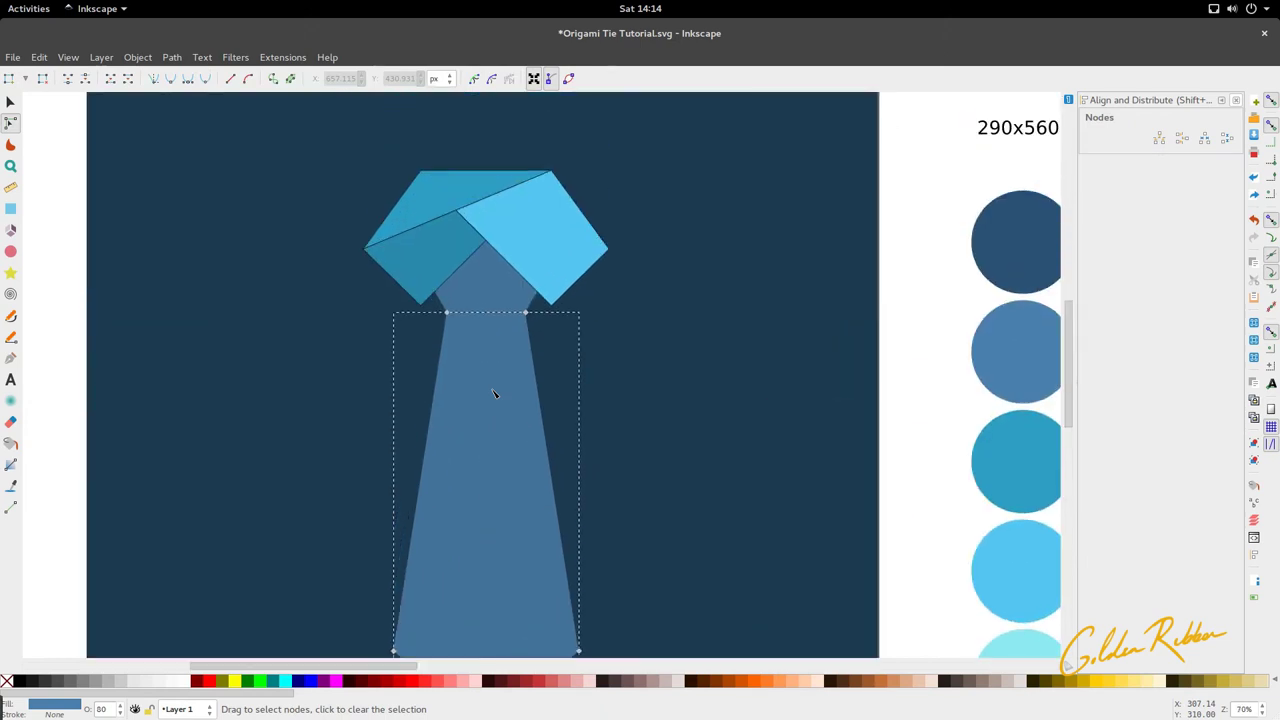
key("p")
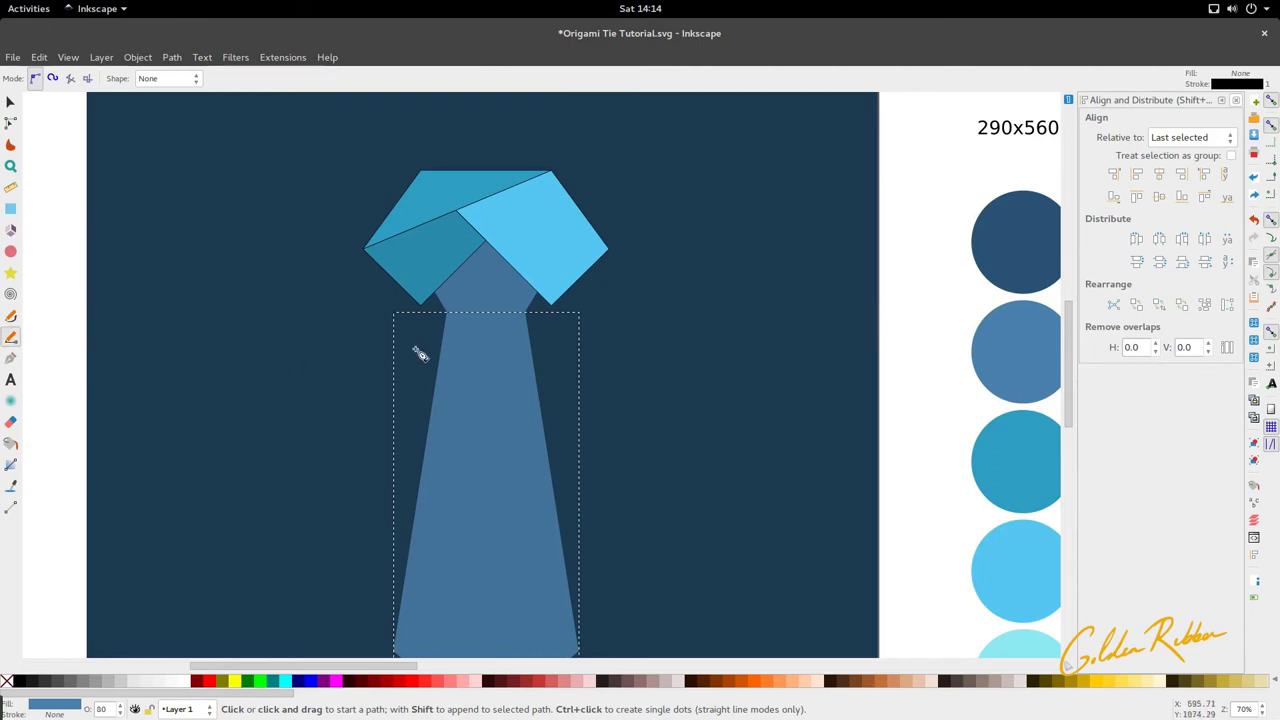
left_click(448, 313)
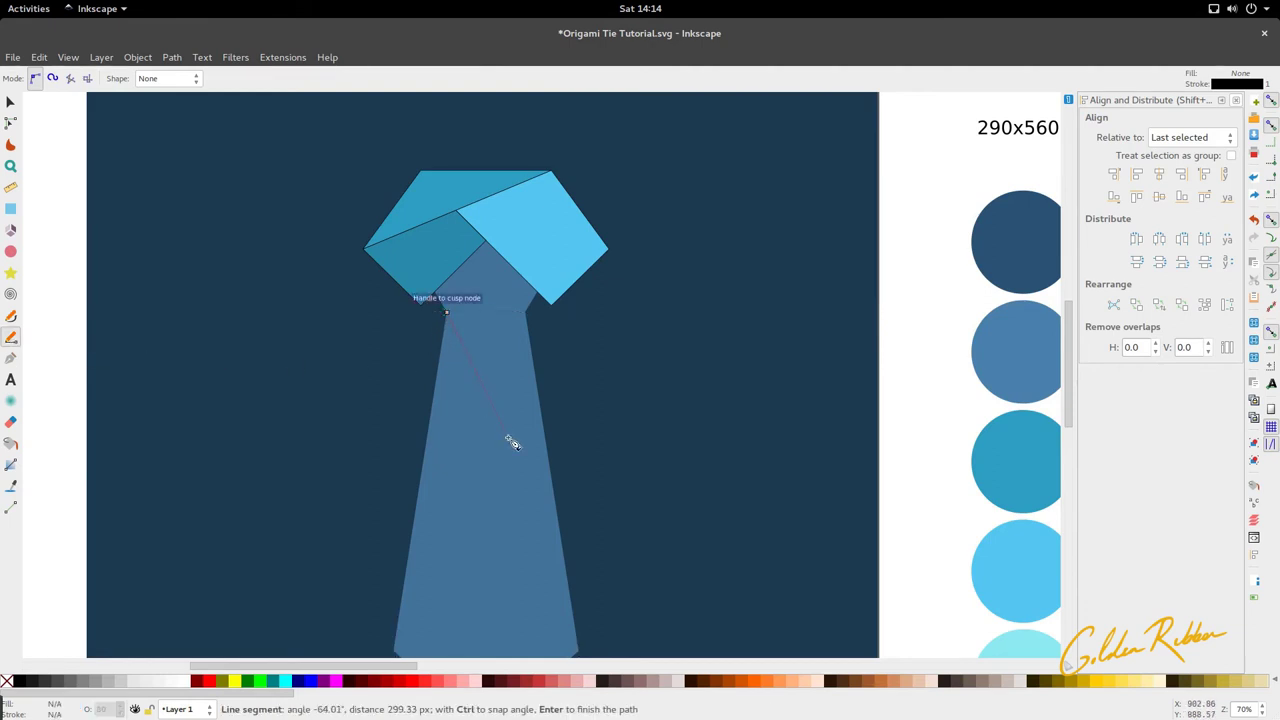
scroll(515, 446, "down", 1)
scroll(515, 446, "down", 3)
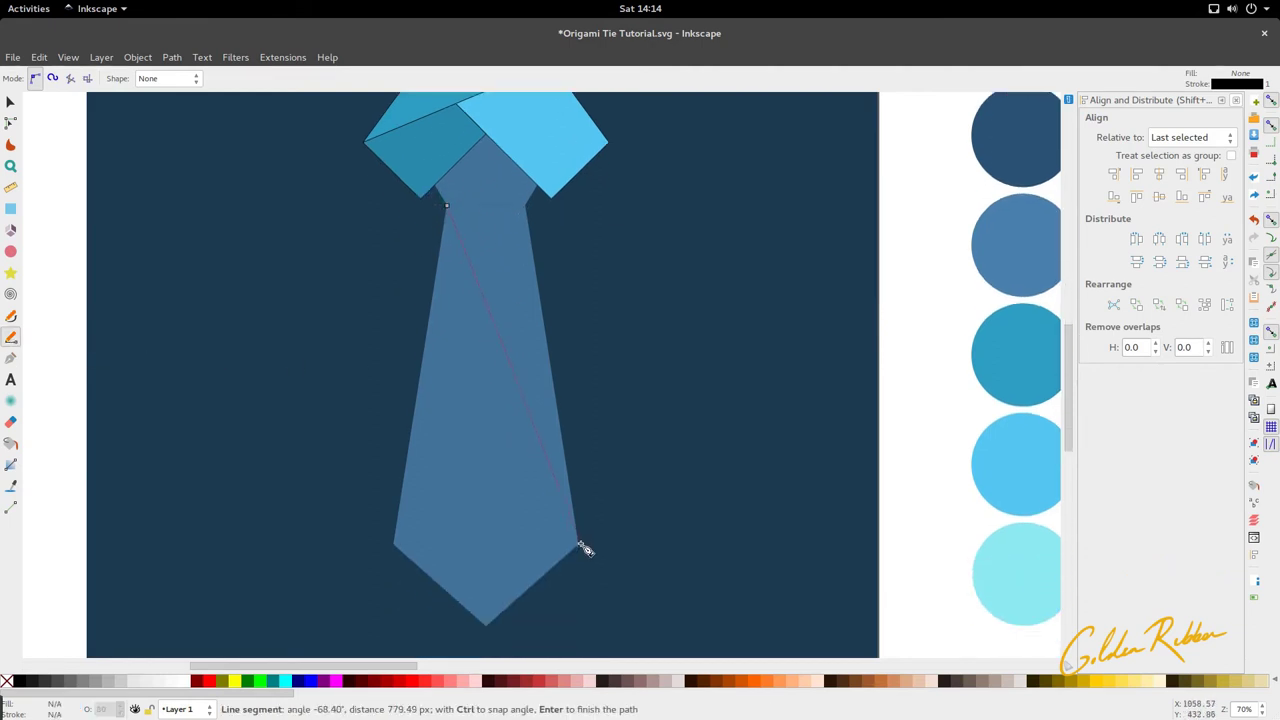
left_click(578, 538)
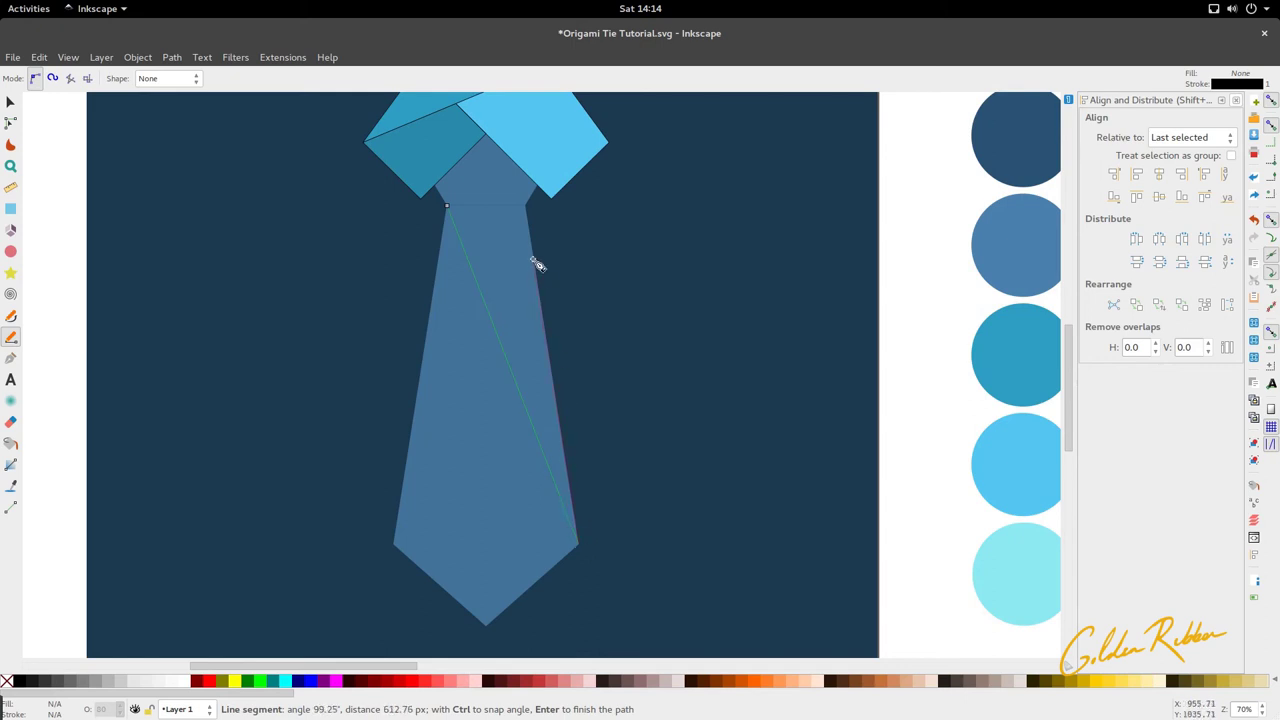
left_click(527, 206)
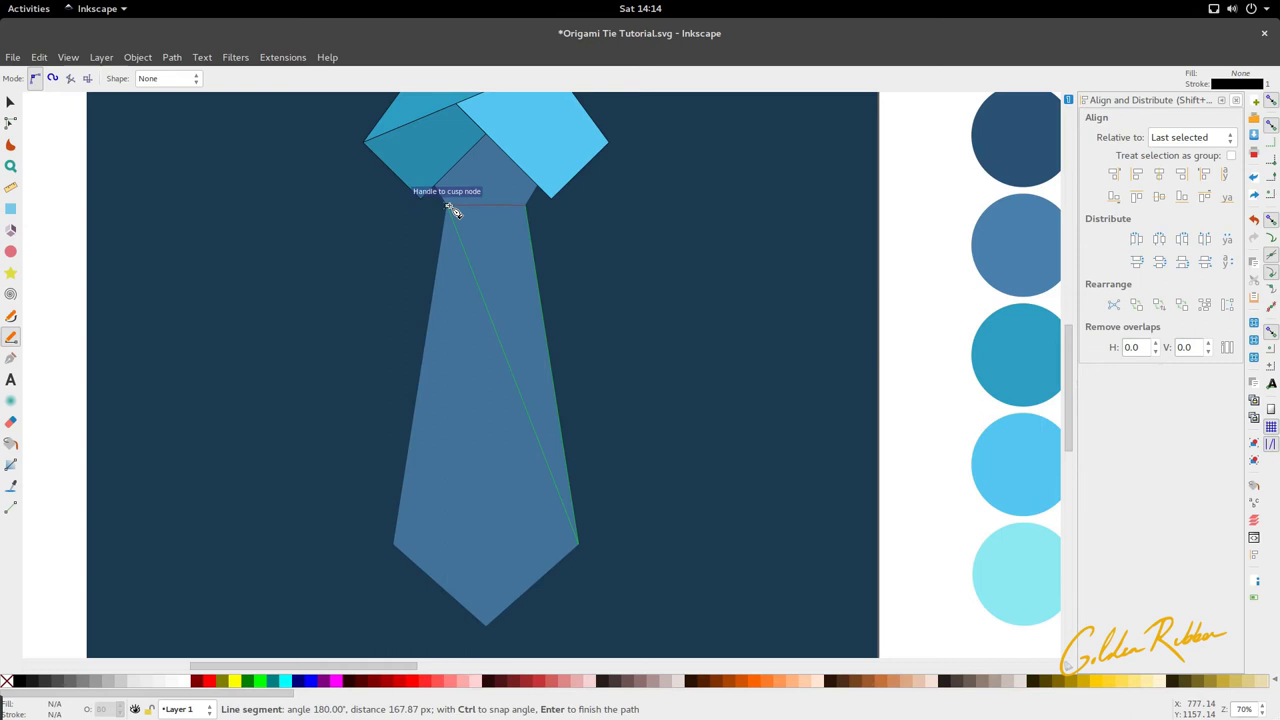
left_click(447, 208)
Fill the new triangle on the tie body with the colour picked from the lightest cyan palette circle
key("s")
key("minus")
key("minus")
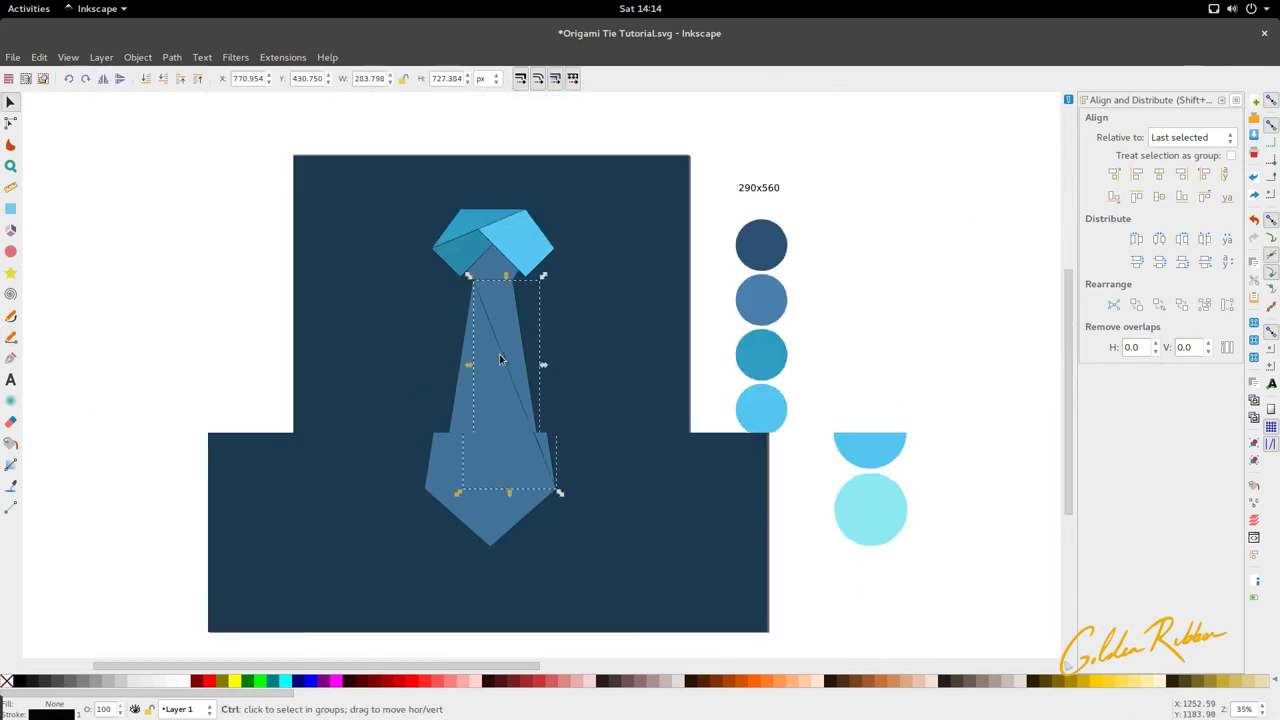
key("d")
left_click(770, 580)
key("s")
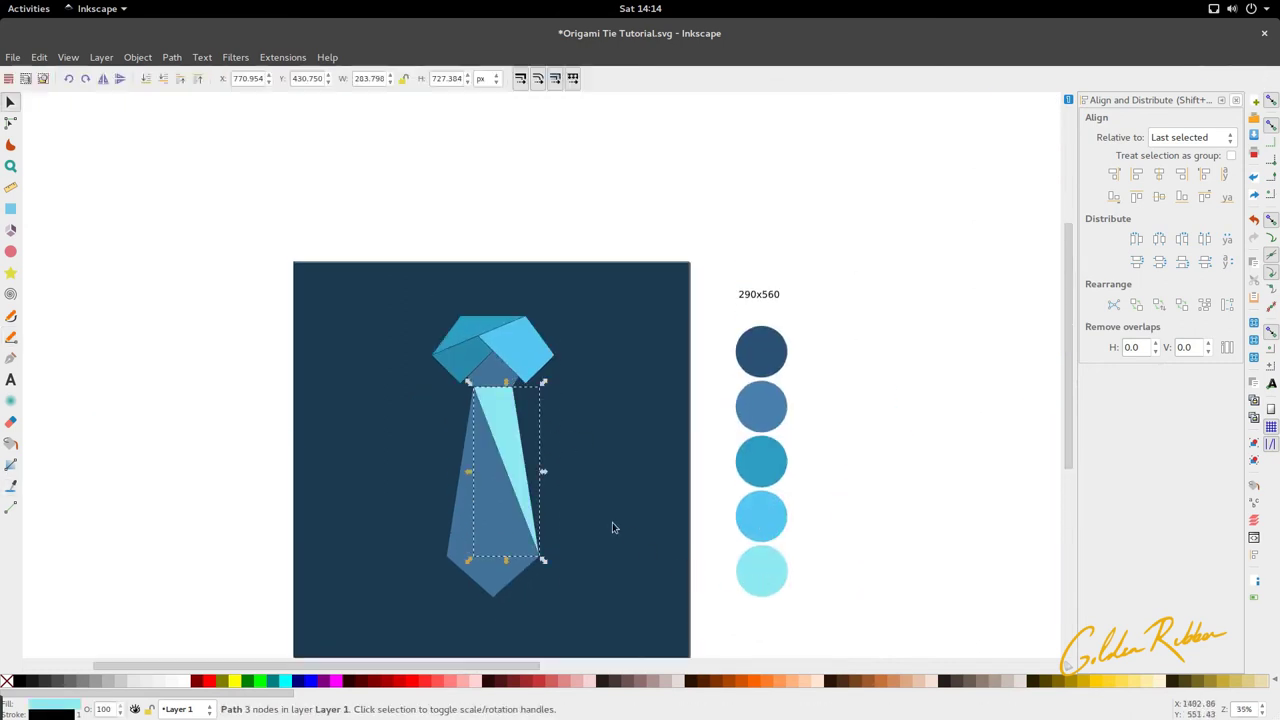
Fill the knot's upper-left facet with the colour of the lightest cyan palette circle
scroll(498, 505, "up", 2)
scroll(497, 404, "down", 3)
scroll(492, 387, "up", 4)
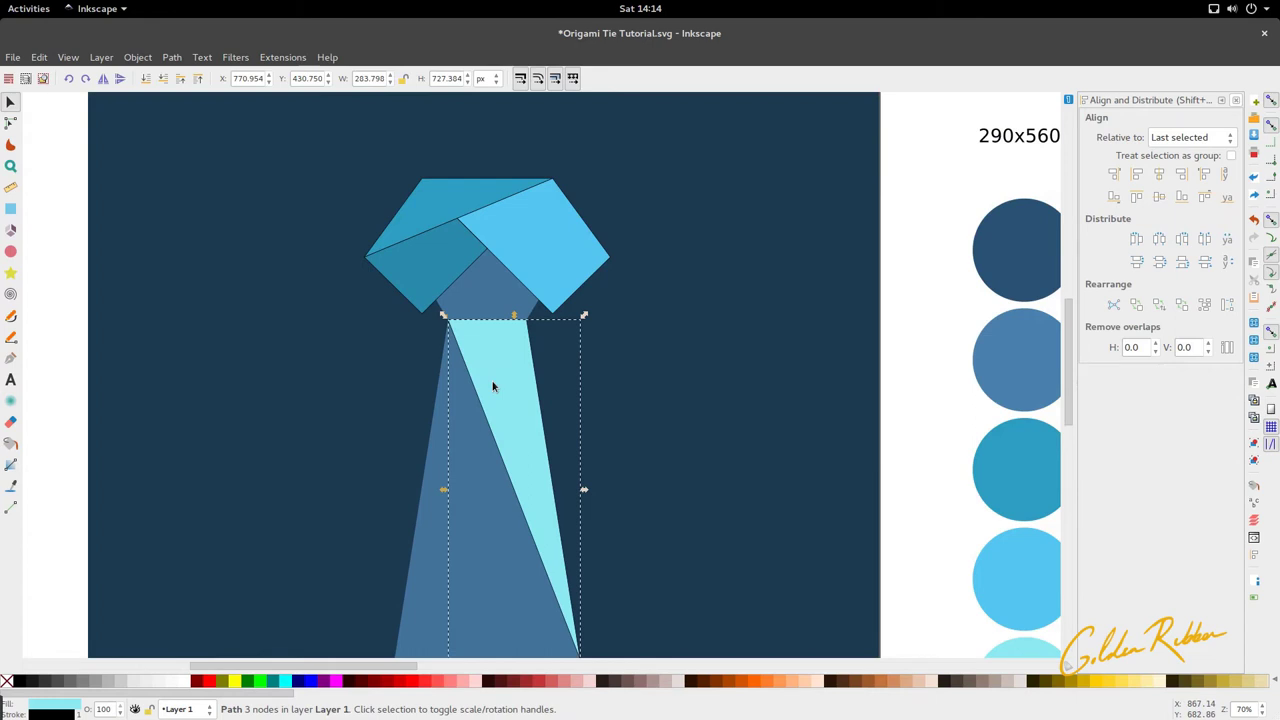
left_click(434, 217)
key("minus")
key("minus")
key("minus")
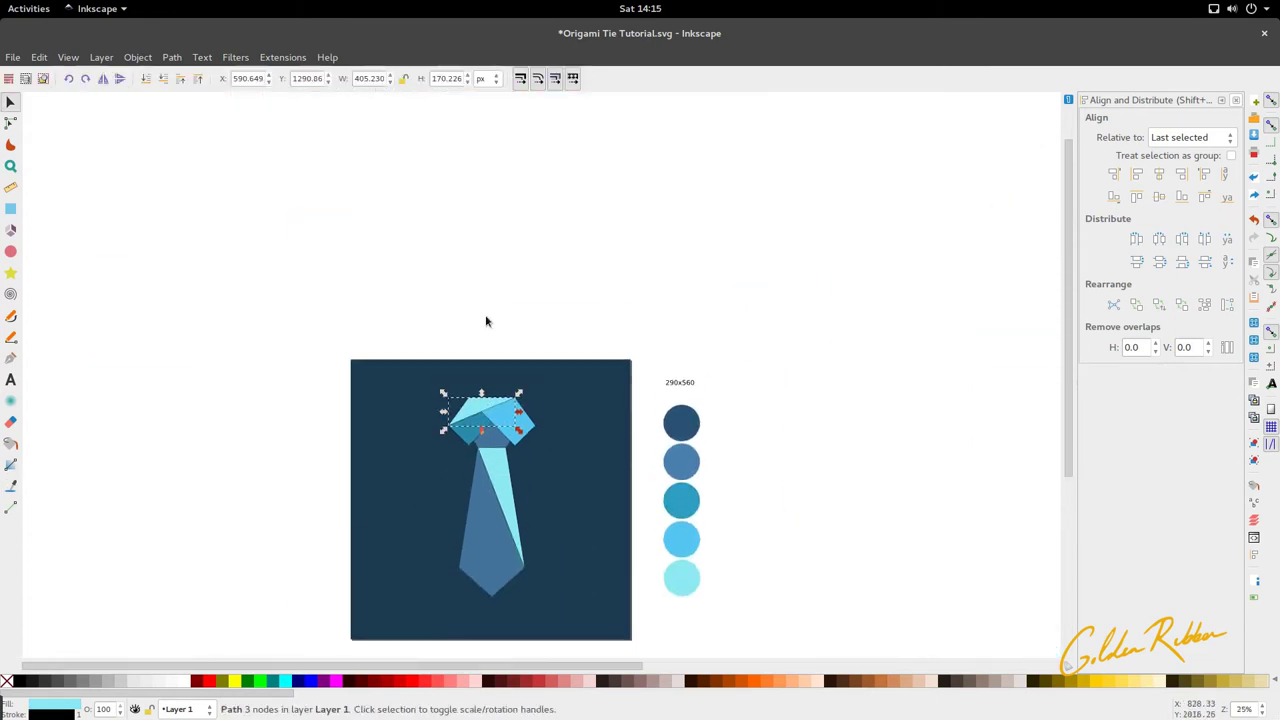
Try filling the knot's bottom facet with the darkest blue palette colour, and undo that fill
key("plus")
key("plus")
left_click(500, 320)
key("d")
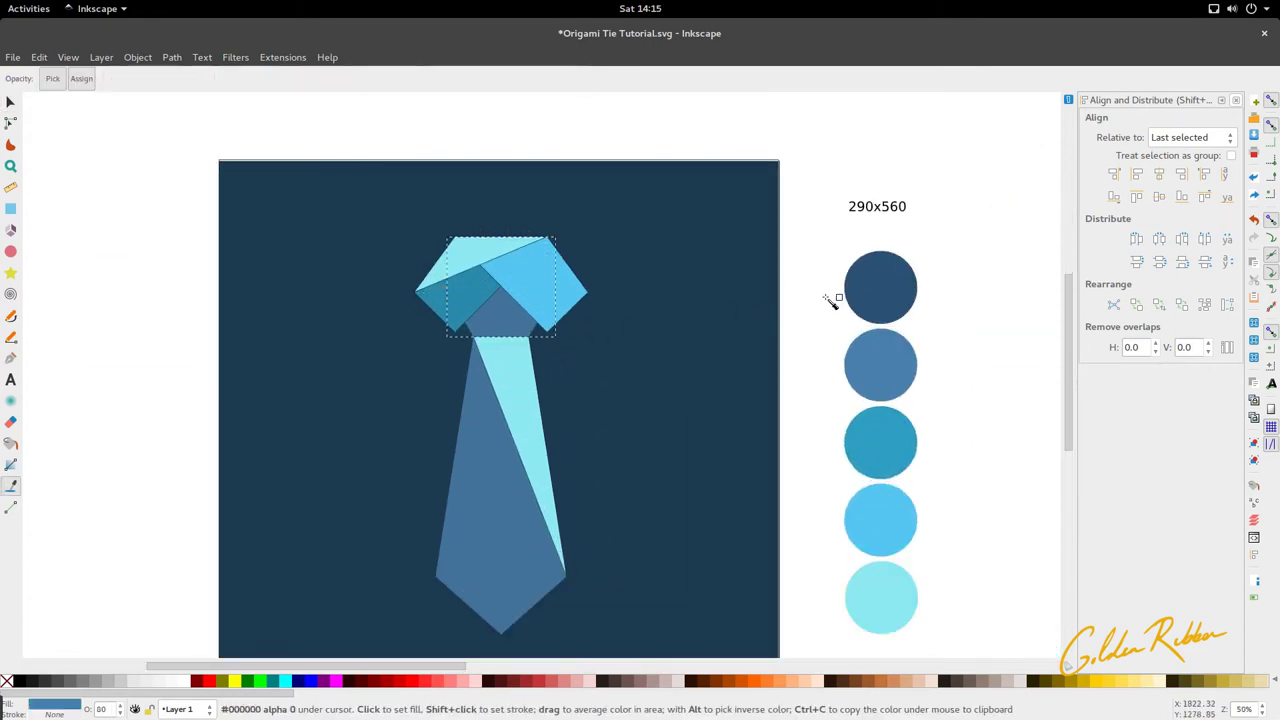
left_click(880, 290)
key("s")
key("ctrl+z")
scroll(487, 358, "down", 1)
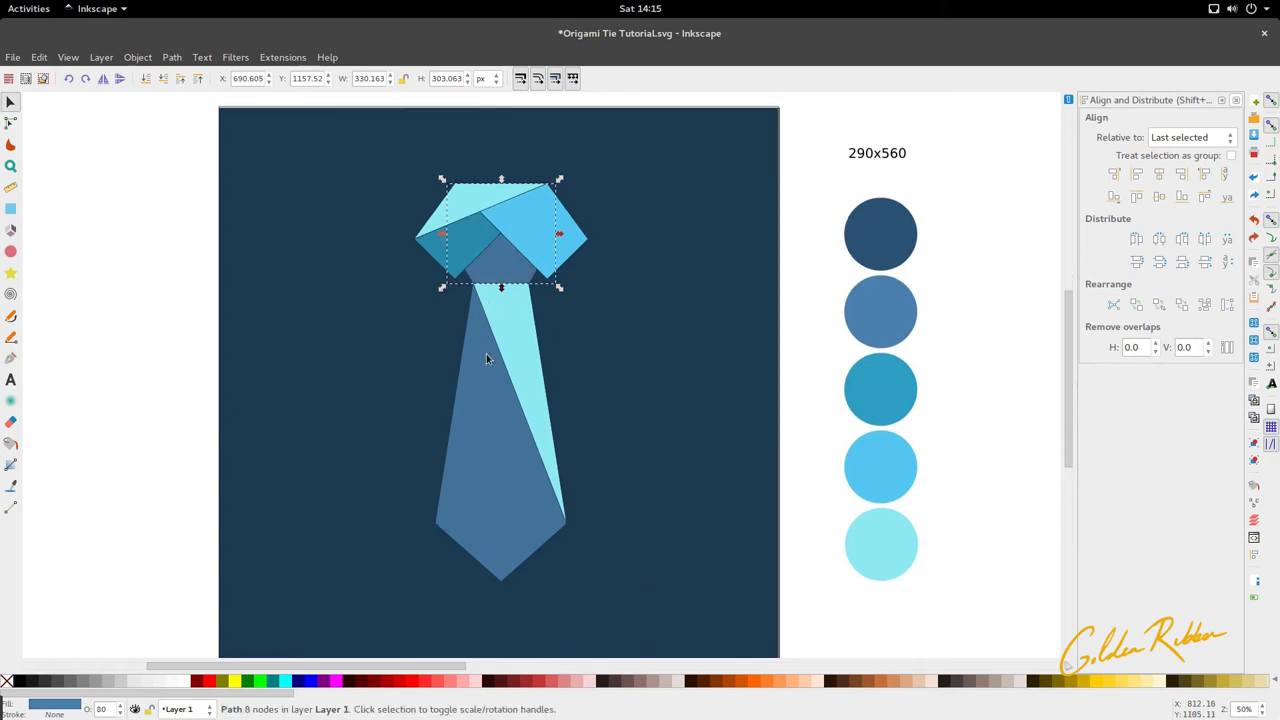
Draw a closed triangle joining the tie body's lower-left corner, the cyan triangle's diagonal edge and the body's top-left corner, about 238 × 729 px
key("p")
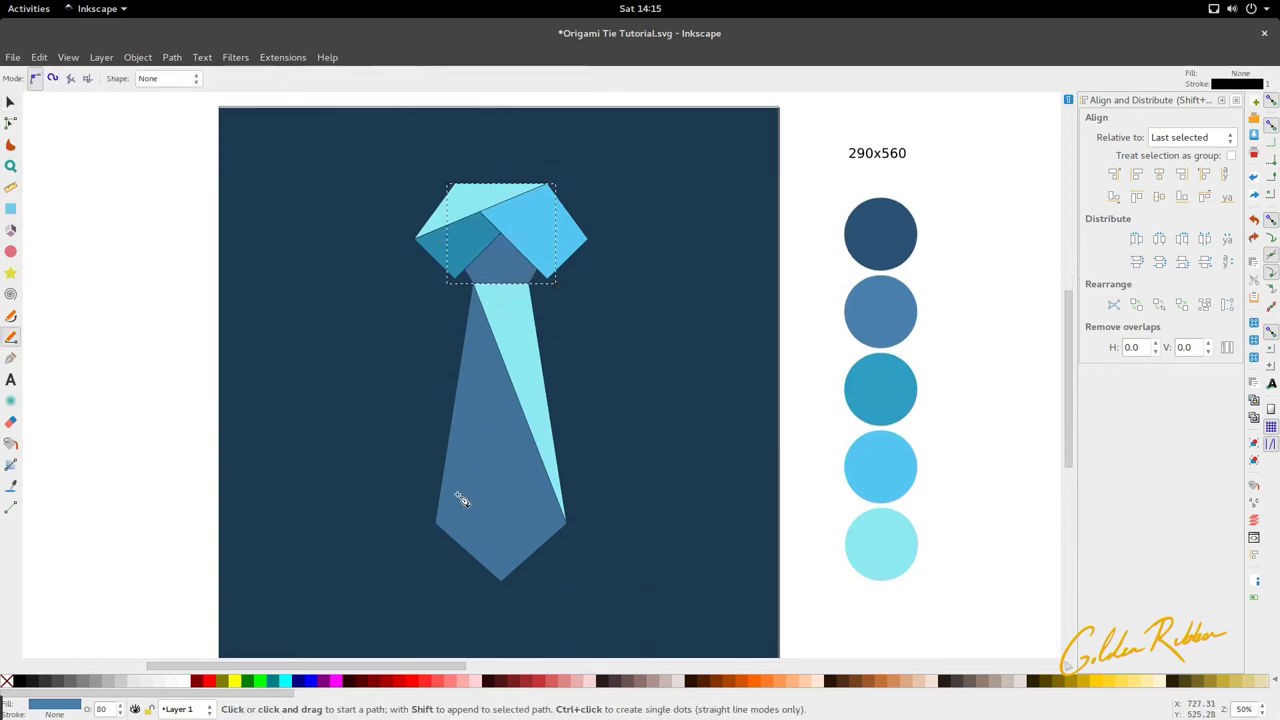
left_click(437, 524)
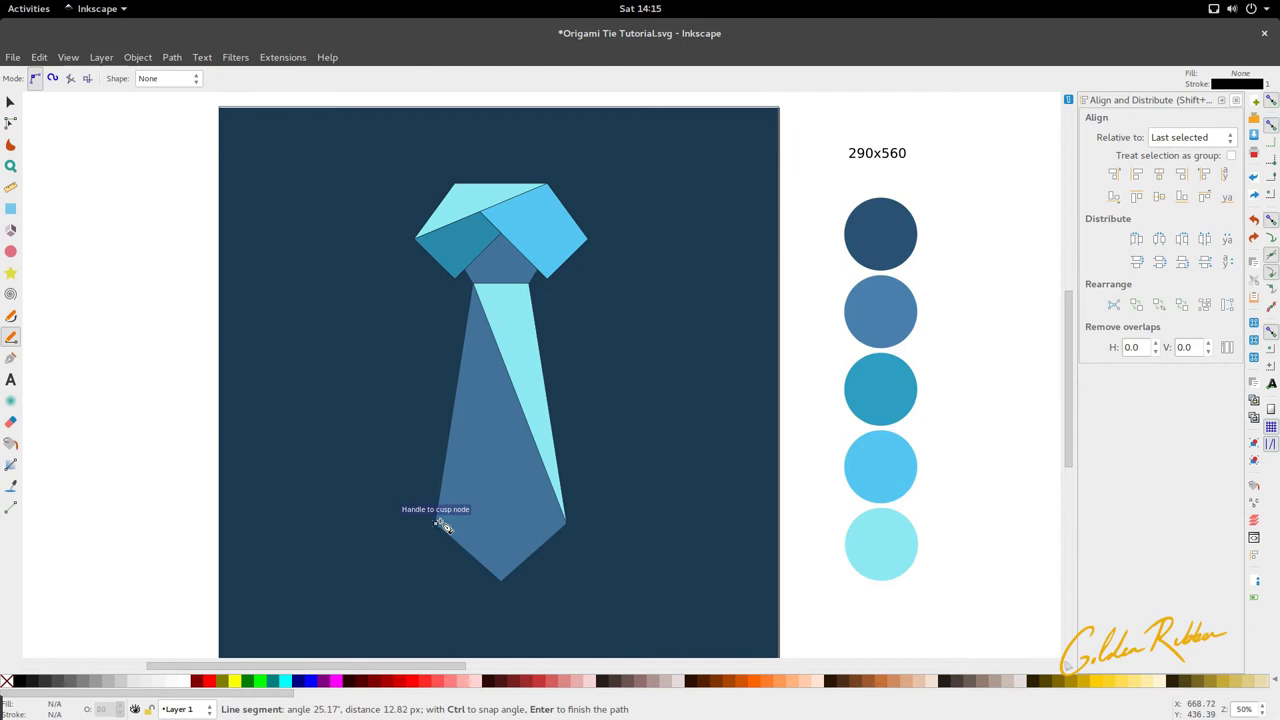
left_click(515, 388)
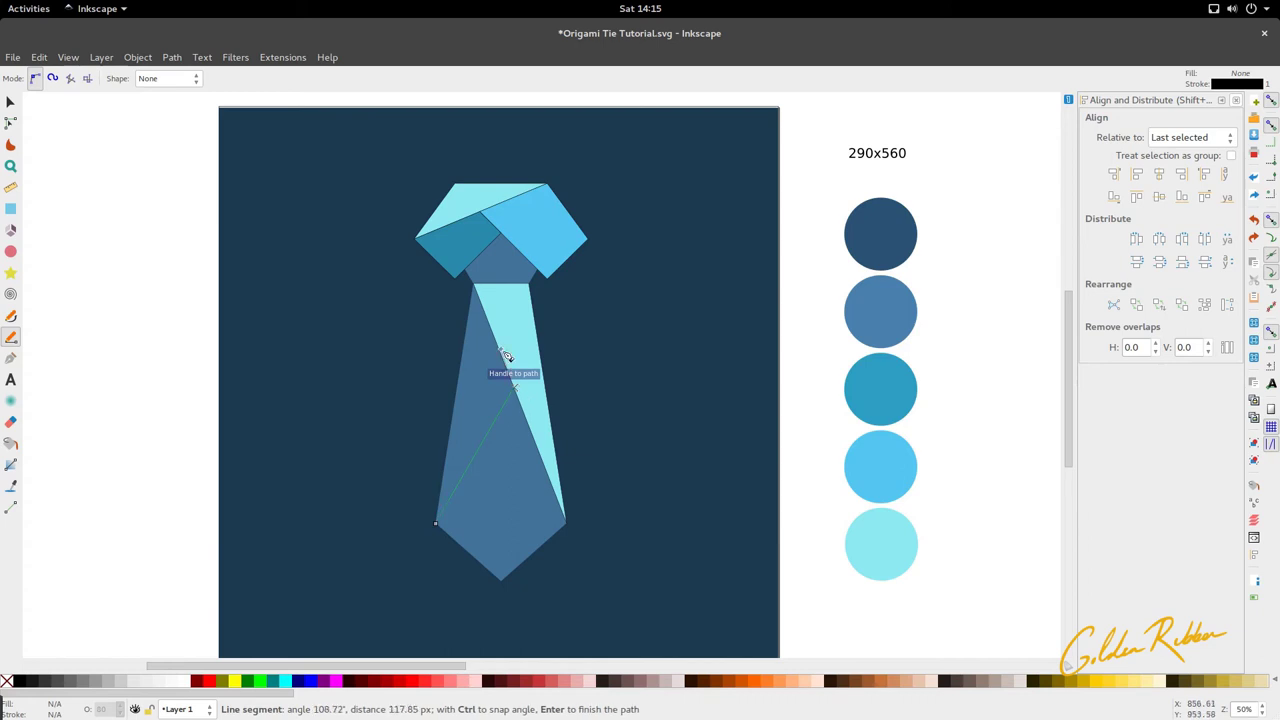
left_click(478, 288)
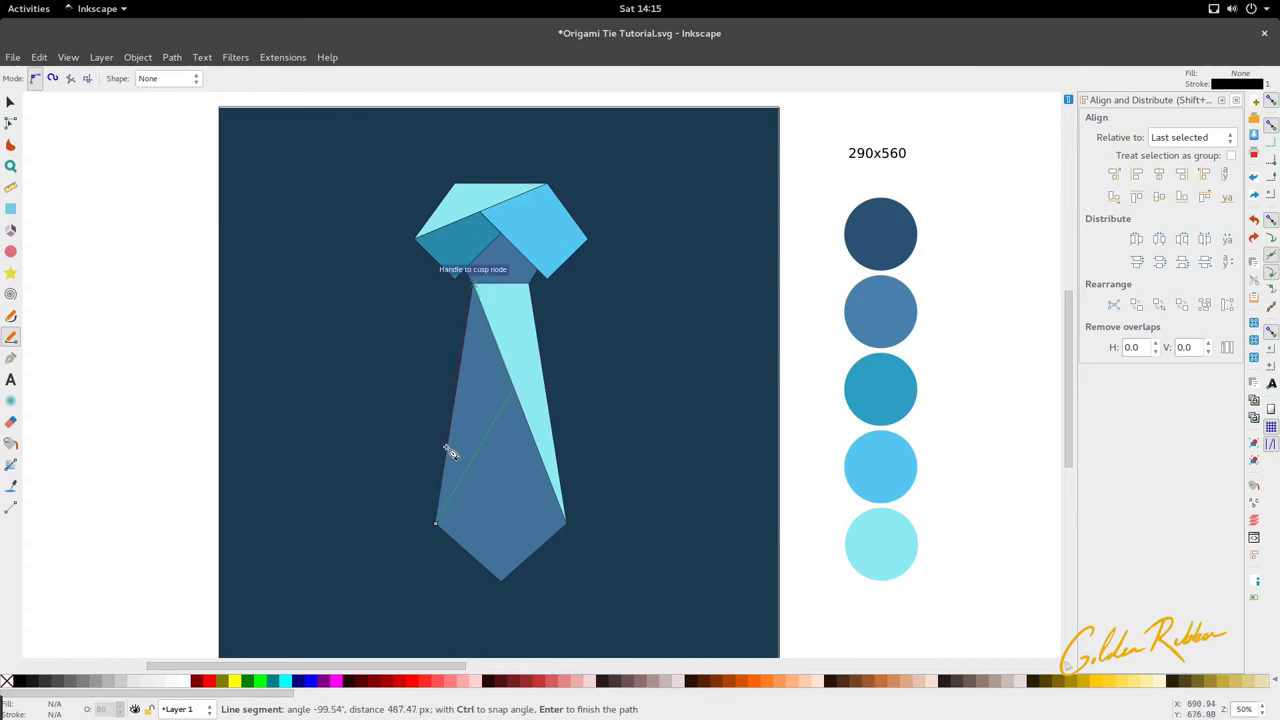
left_click(440, 521)
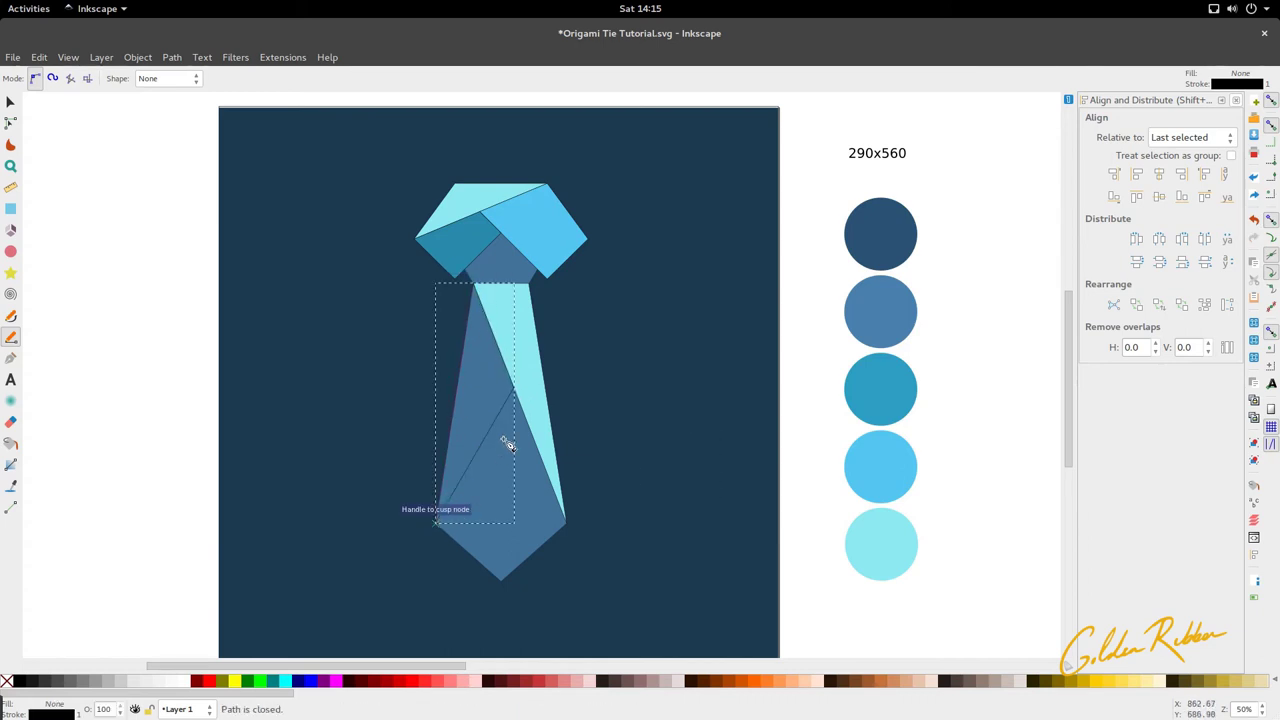
Try the light blue and teal palette colours as fill for the new triangle on the tie body
key("d")
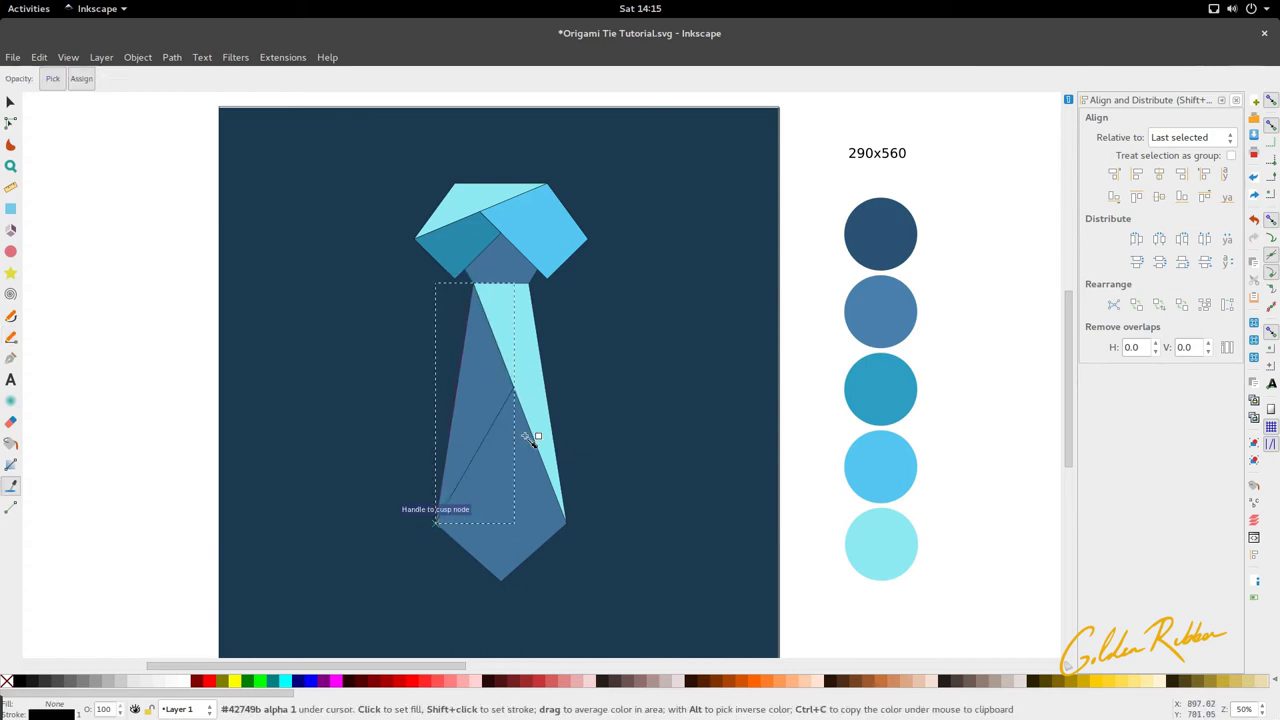
left_click(876, 468)
left_click(884, 393)
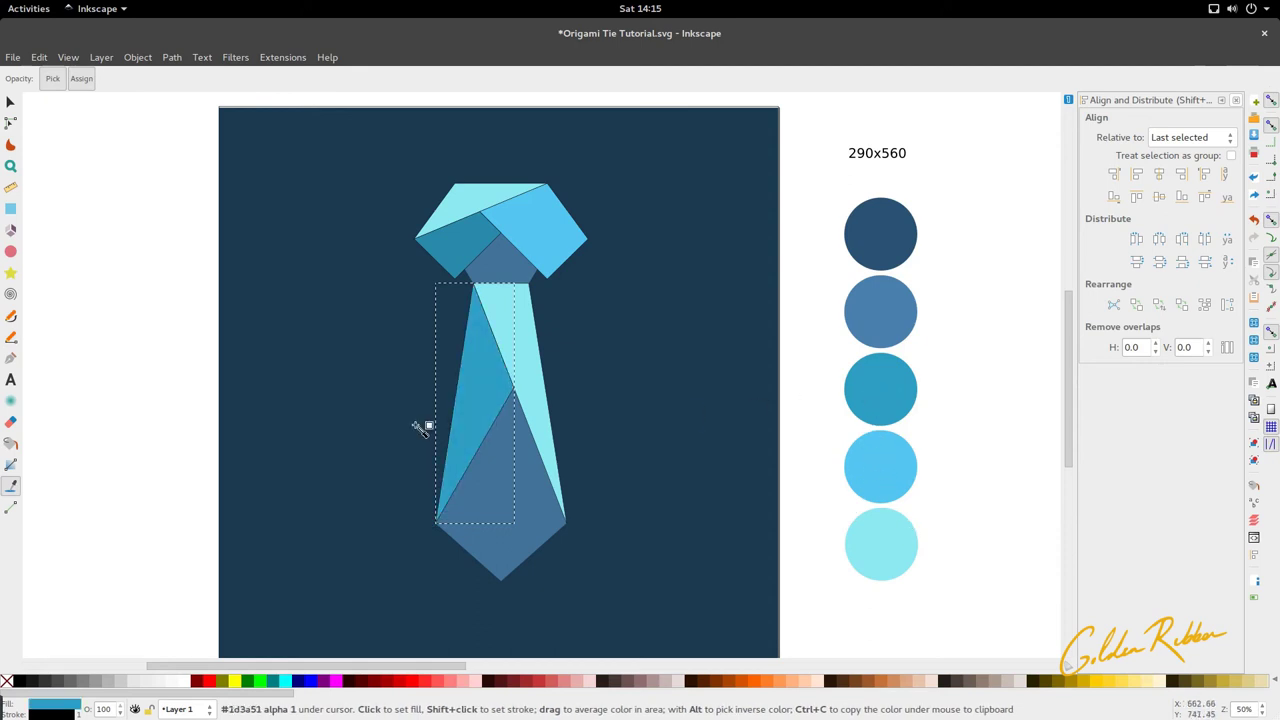
key("s")
Fill the pointed tie body behind the triangles with the teal palette colour
scroll(417, 451, "down", 2)
scroll(415, 440, "up", 1)
left_click(476, 458)
key("d")
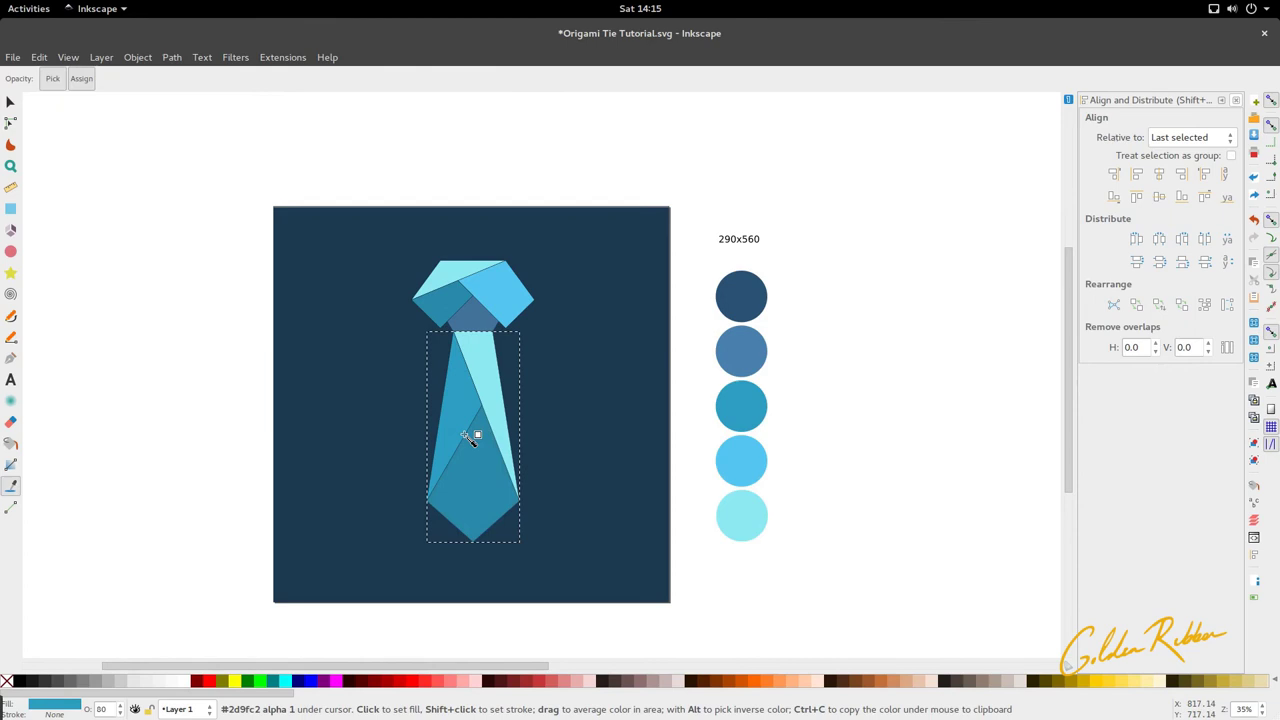
key("s")
Fill the triangle on the tie body's left side with the colour picked from the light blue palette circle
left_click(480, 427)
key("d")
left_click(737, 463)
key("s")
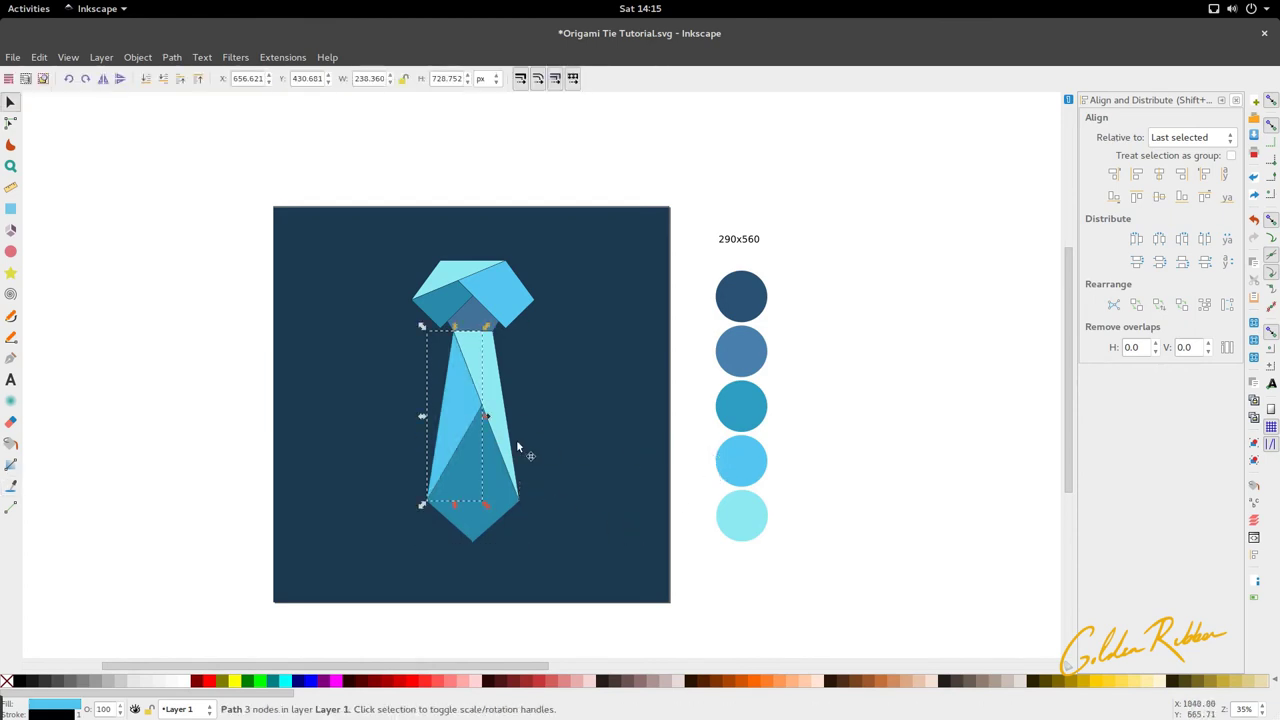
Select all seven pieces of the tie and move them straight down about 37 px on the background square
left_click(523, 399)
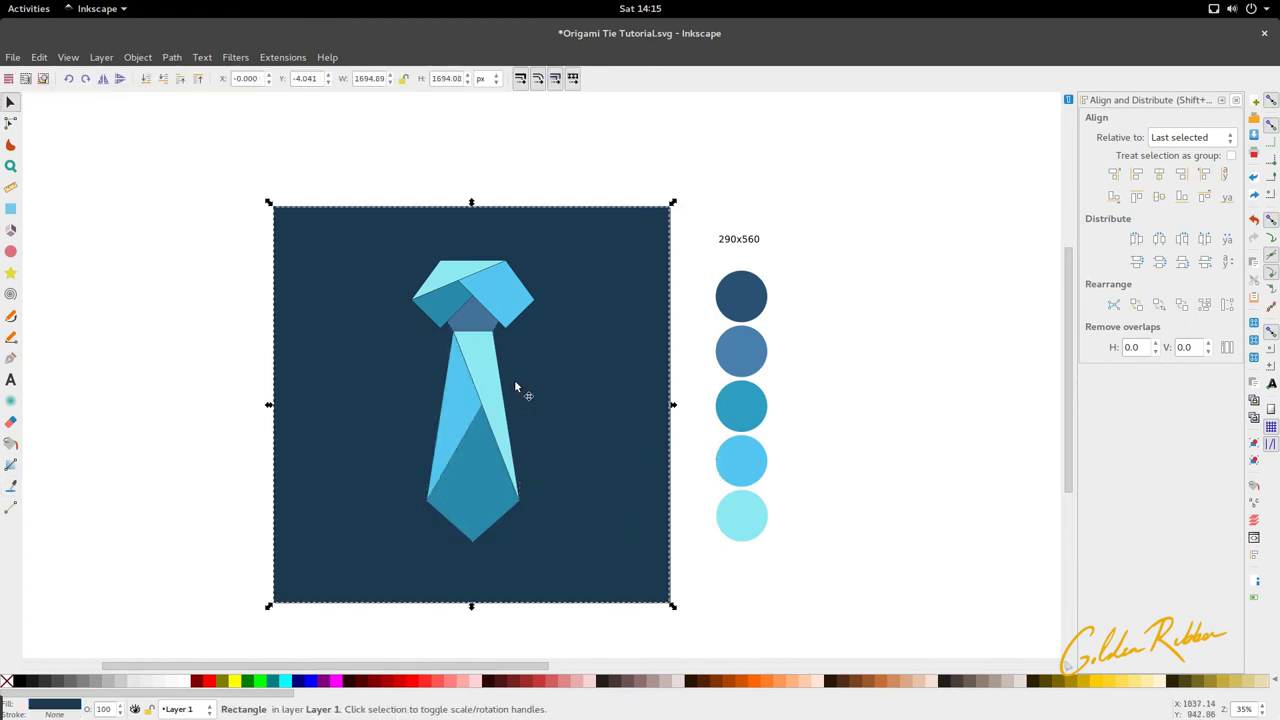
left_click_drag(394, 190, 570, 573)
left_click_drag(487, 447, 487, 460)
Fill the knot's bottom facet with the light blue picked from the knot's right facet
scroll(476, 388, "up", 3)
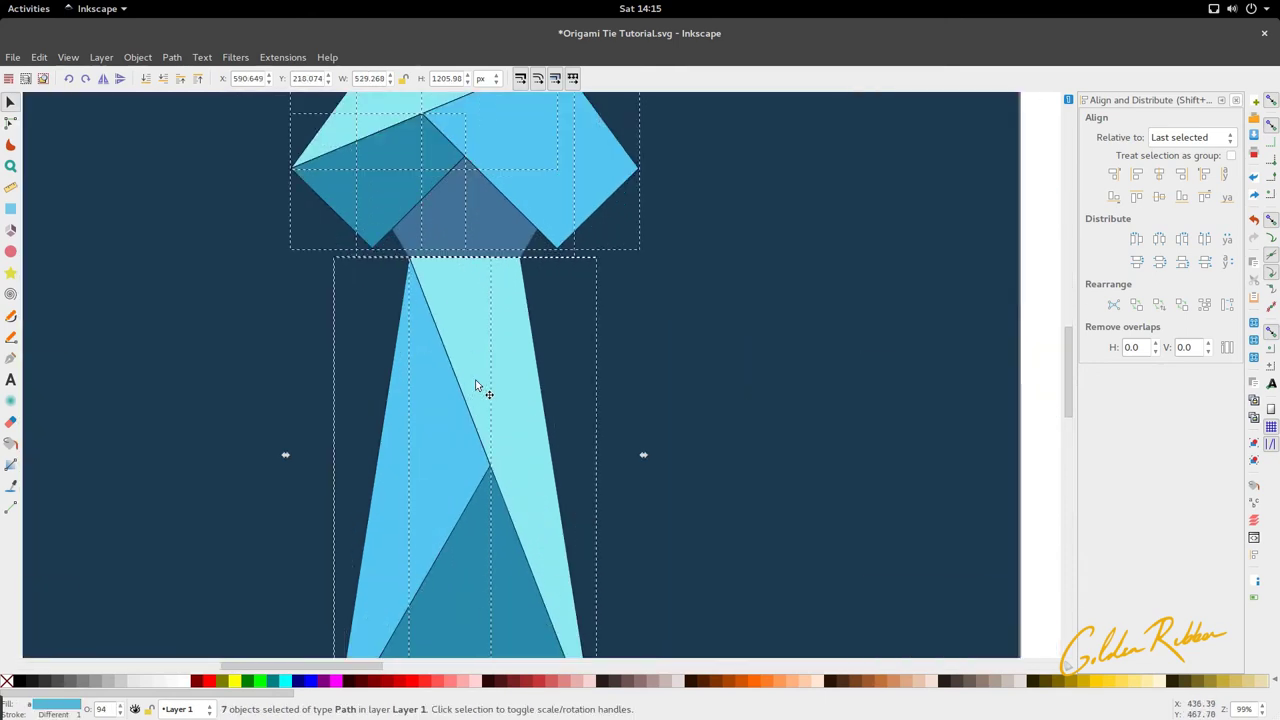
left_click(445, 223)
scroll(445, 223, "down", 3)
key("d")
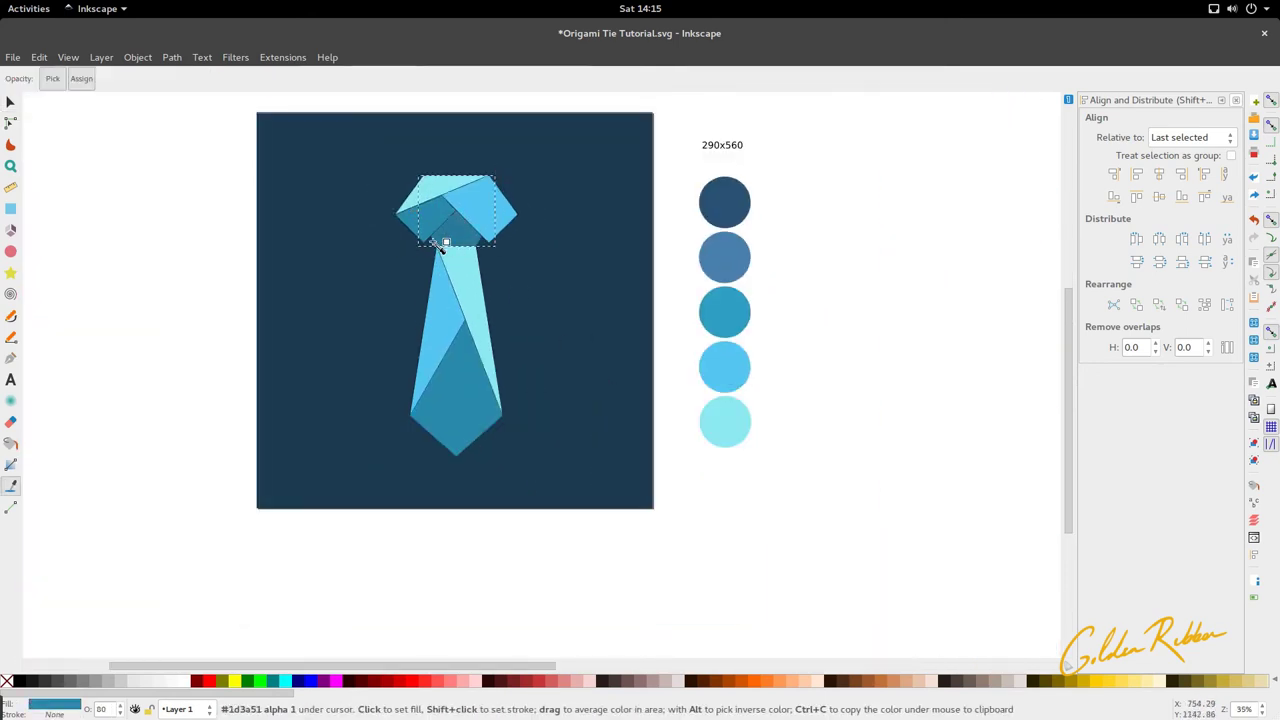
left_click(494, 220)
key("s")
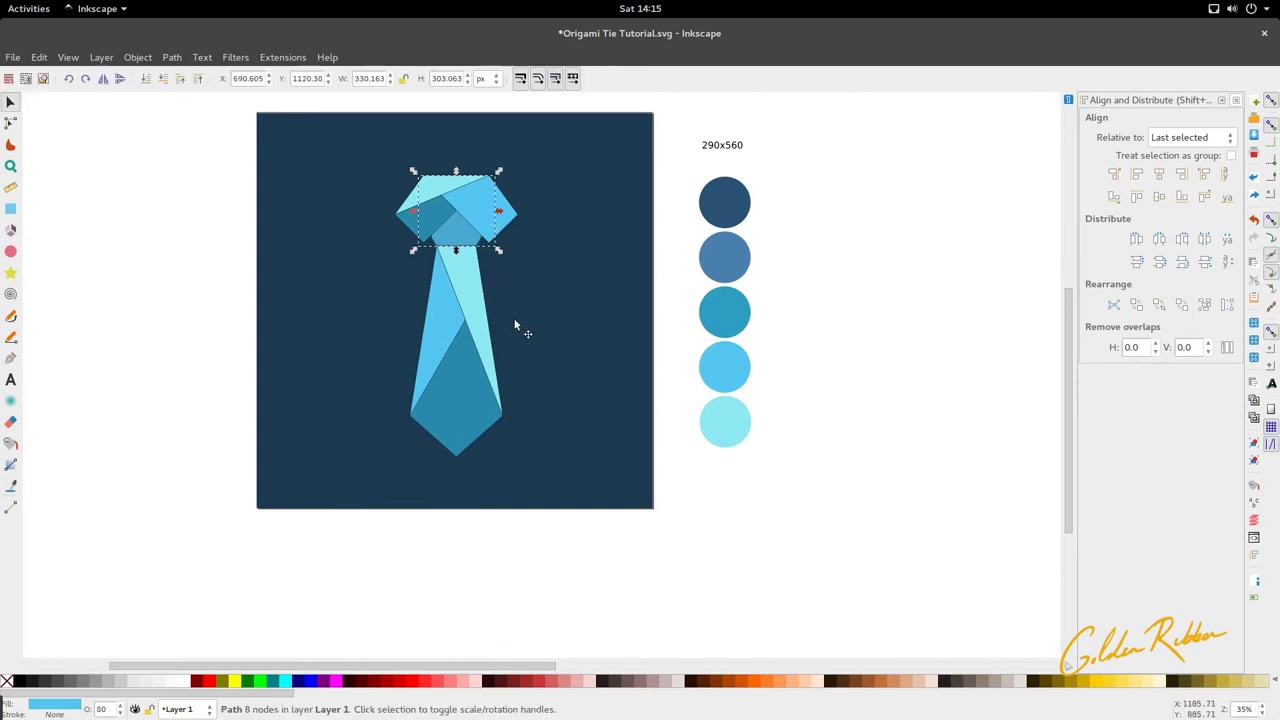
left_click(510, 318)
Select all seven pieces of the tie and remove their outlines, leaving the palette and background square out of the selection
scroll(506, 314, "up", 1)
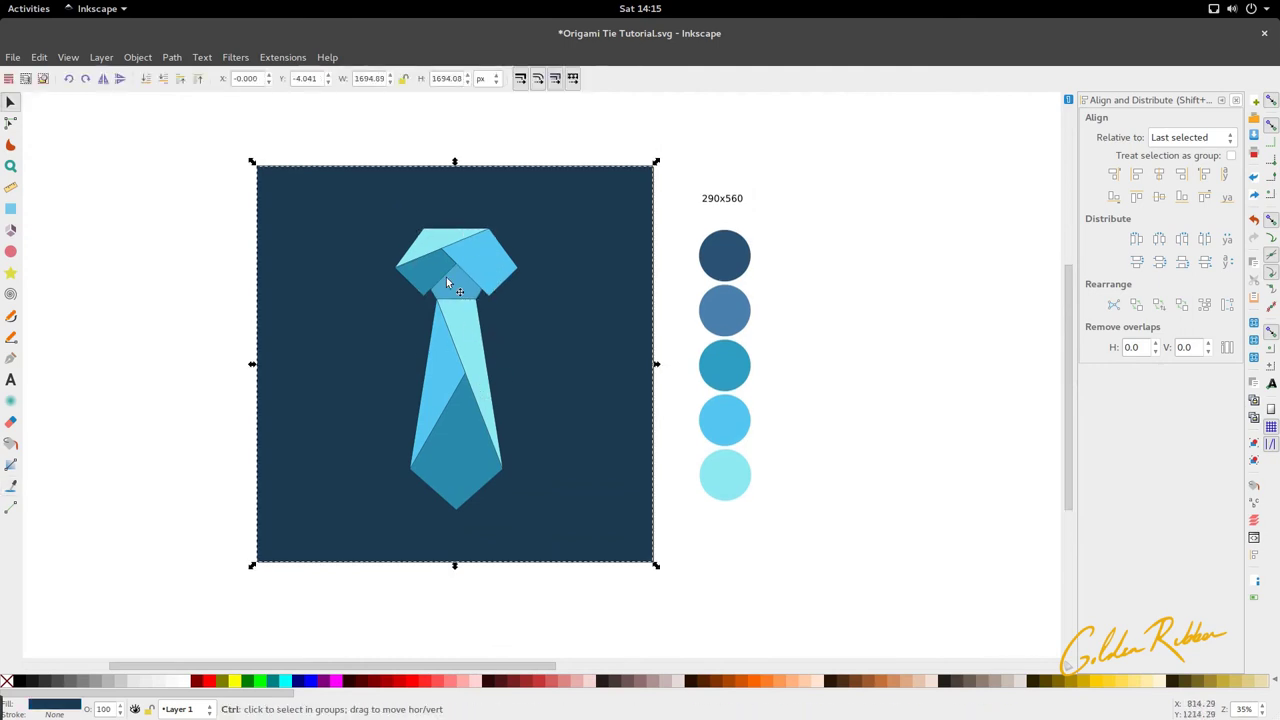
scroll(450, 338, "down", 1)
scroll(456, 189, "up", 7)
scroll(456, 189, "down", 5)
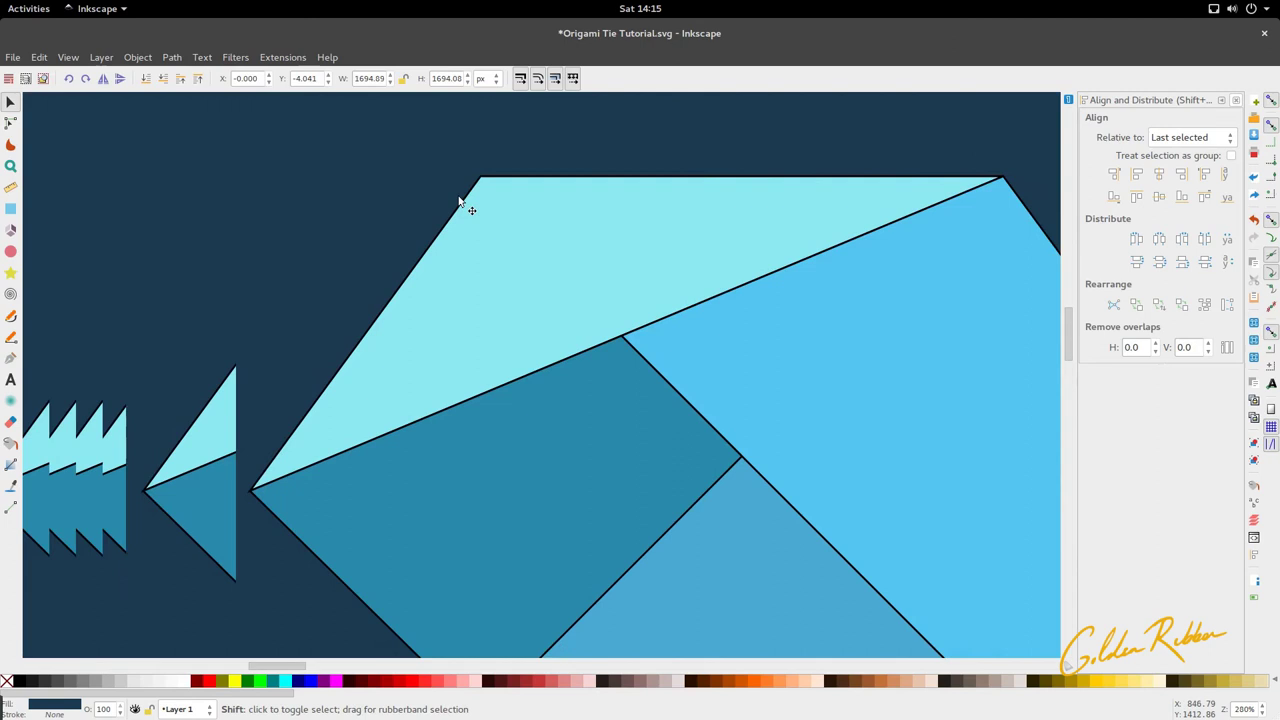
scroll(474, 307, "down", 1)
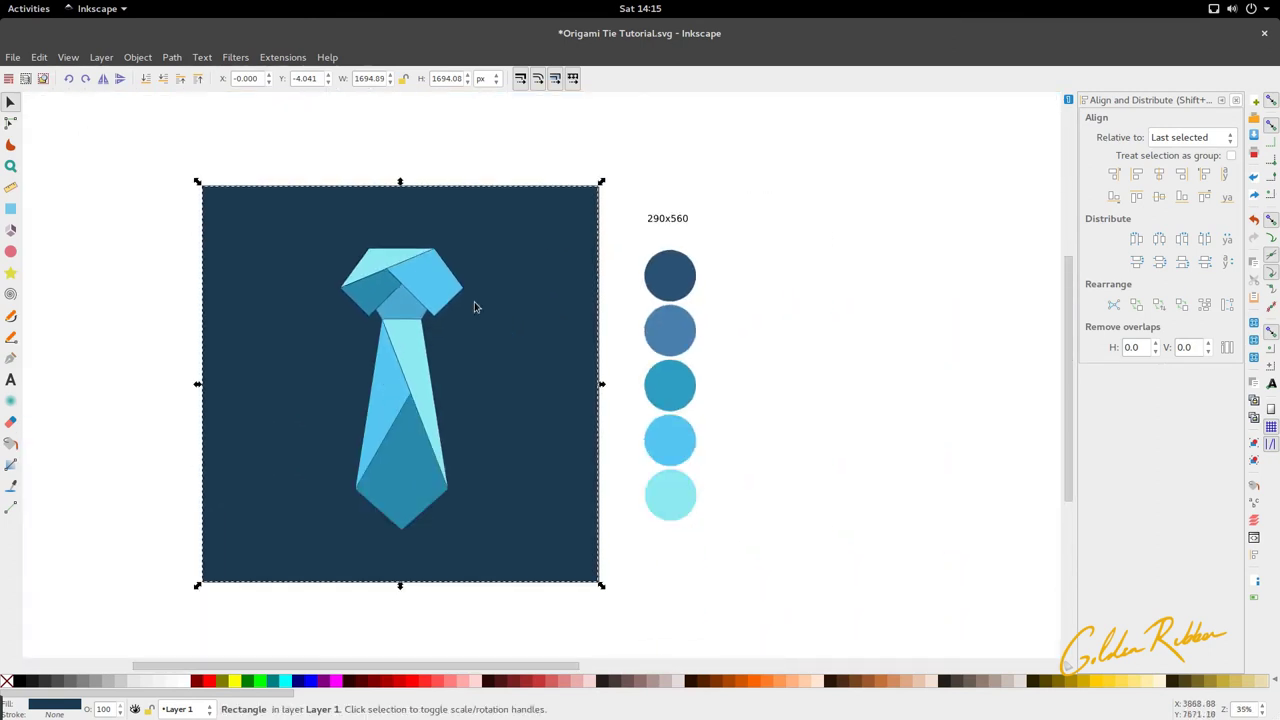
left_click_drag(287, 637, 520, 226)
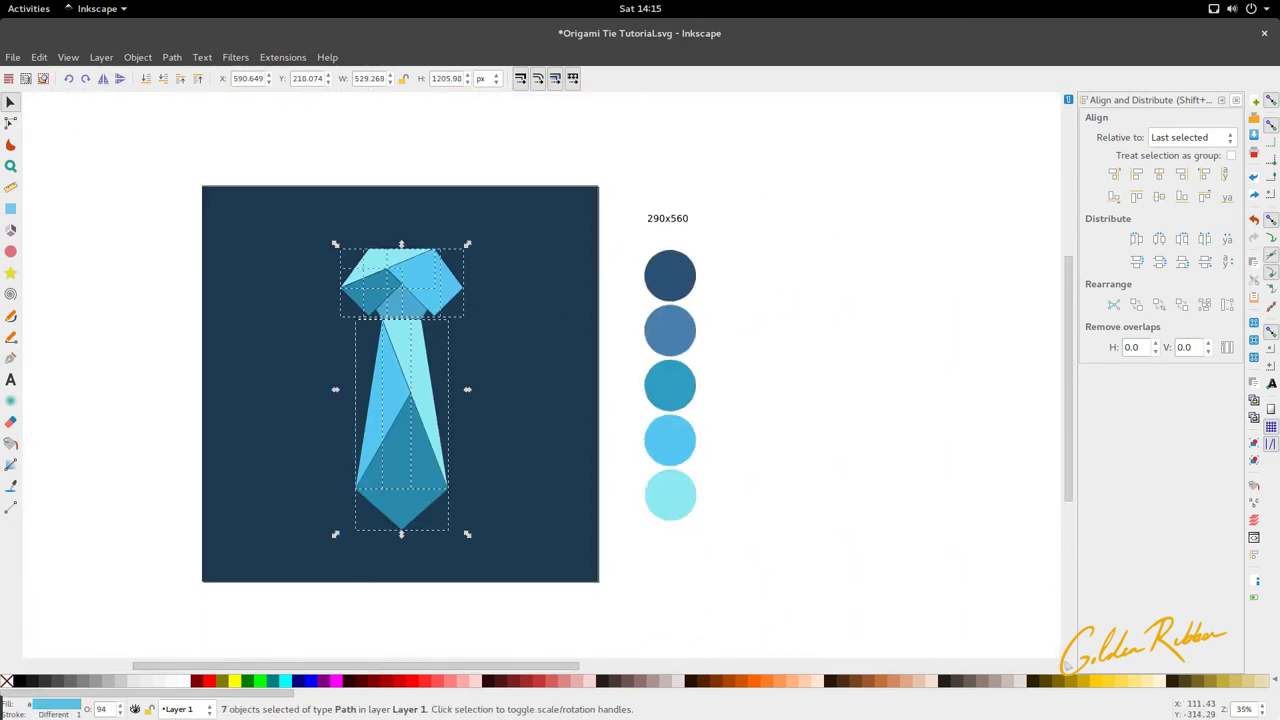
right_click(45, 714)
left_click(100, 706)
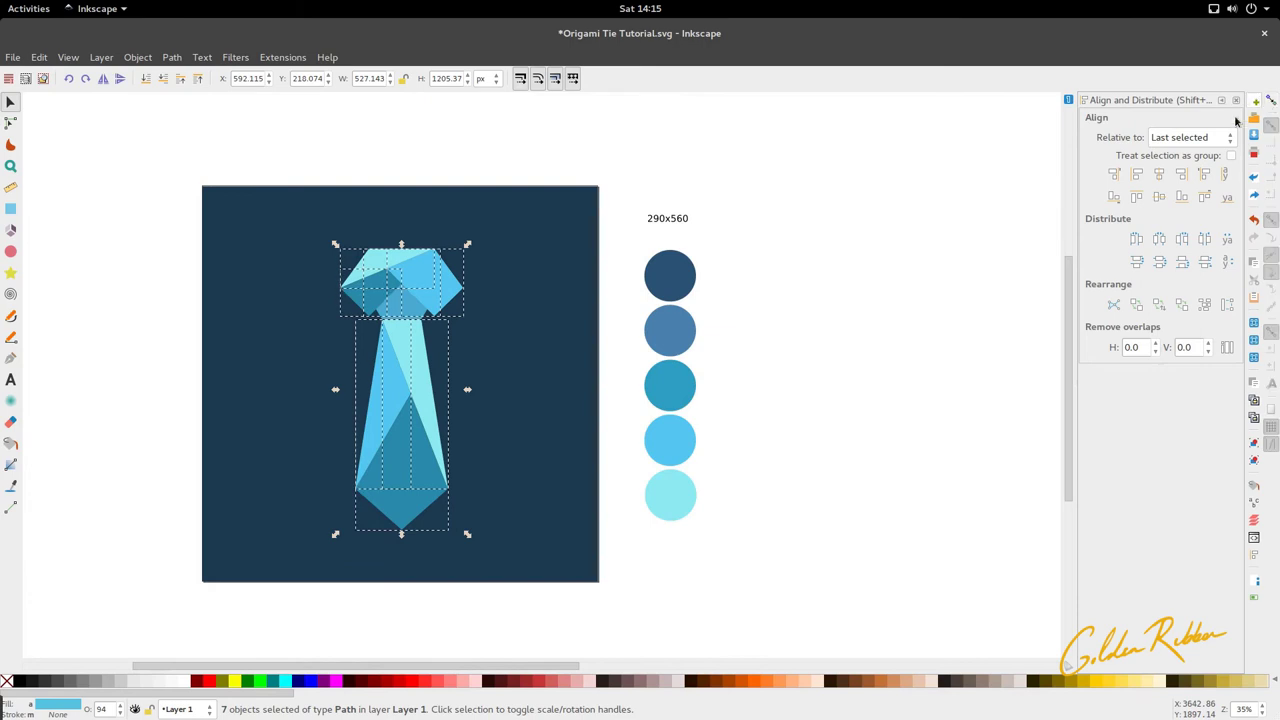
left_click(865, 289)
scroll(380, 330, "up", 3)
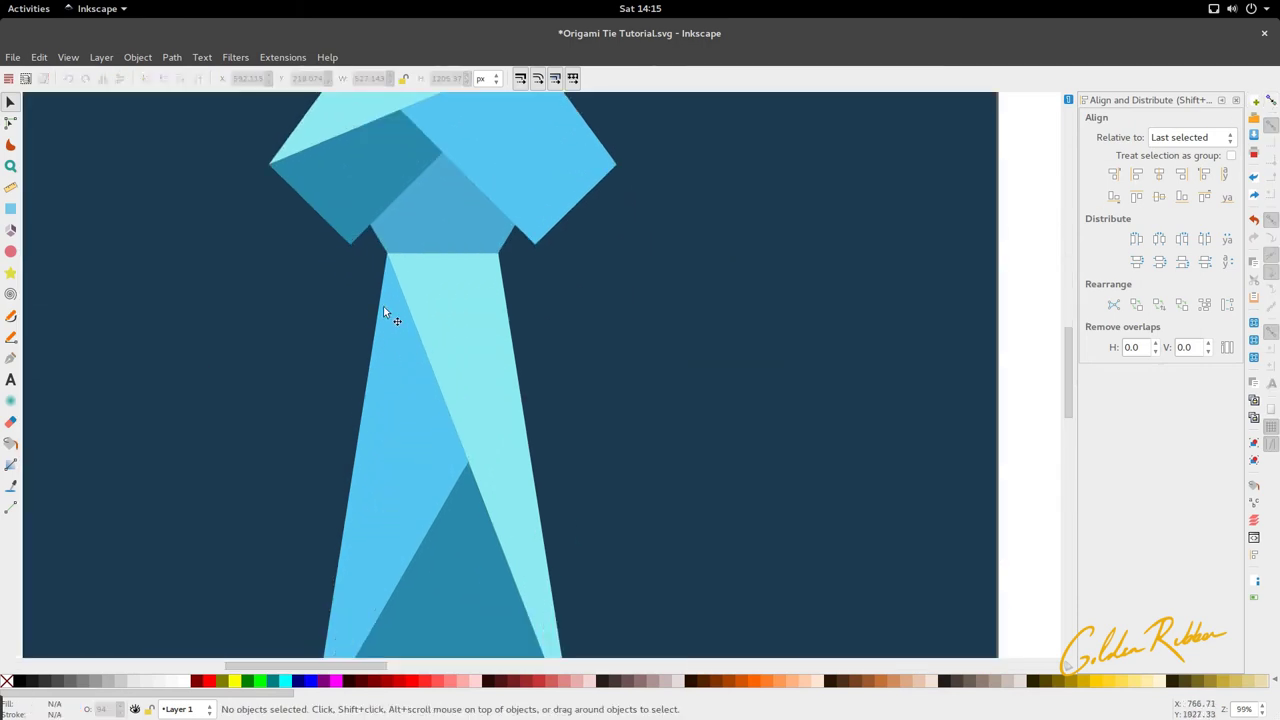
scroll(384, 305, "down", 1)
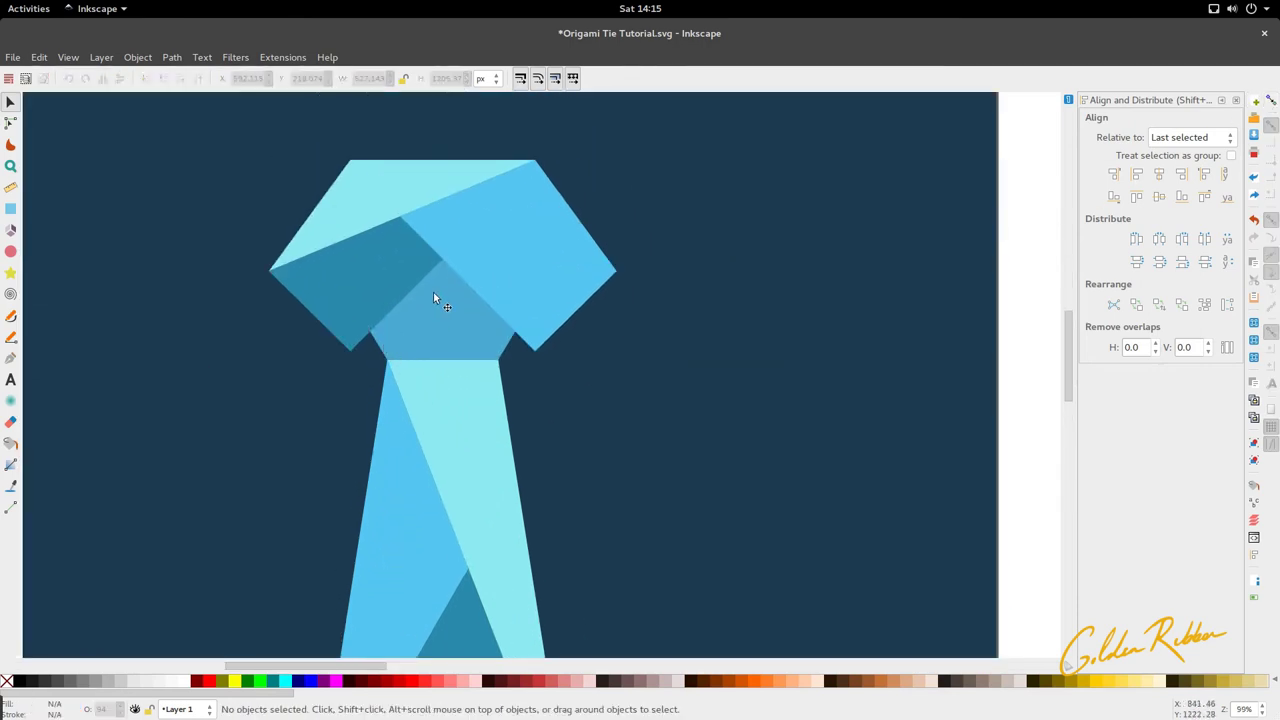
key("b")
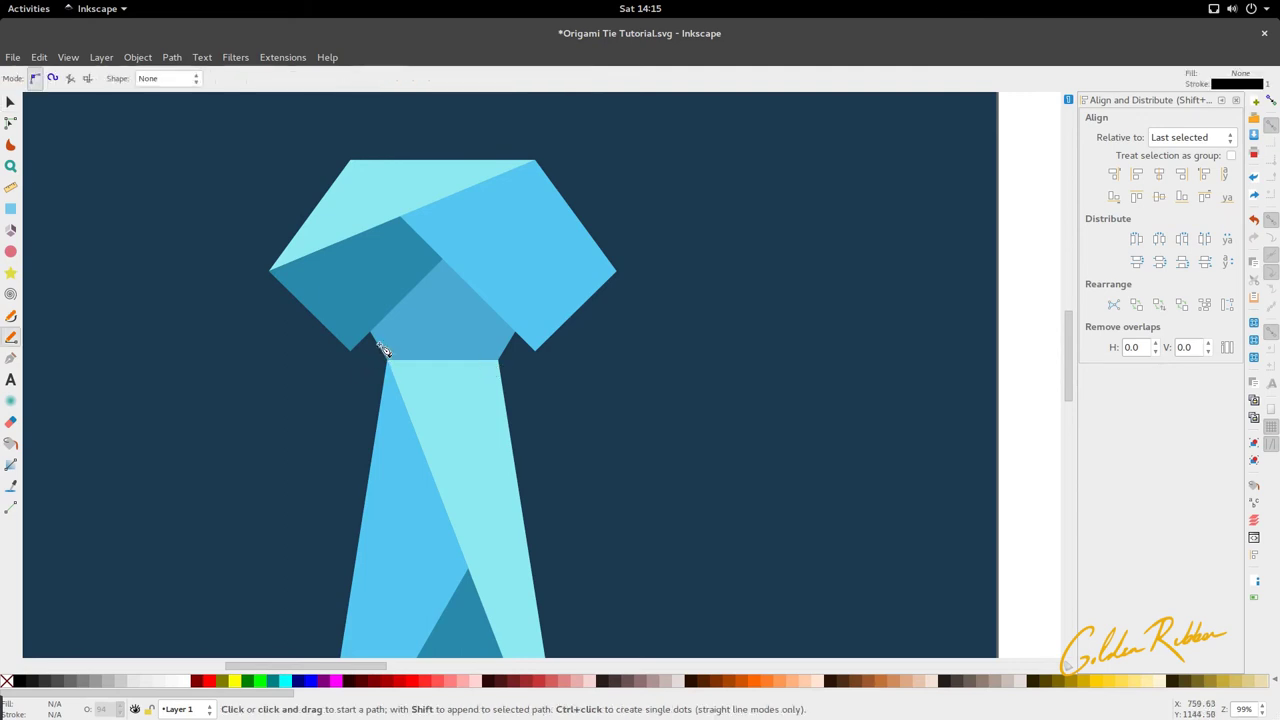
left_click(380, 345)
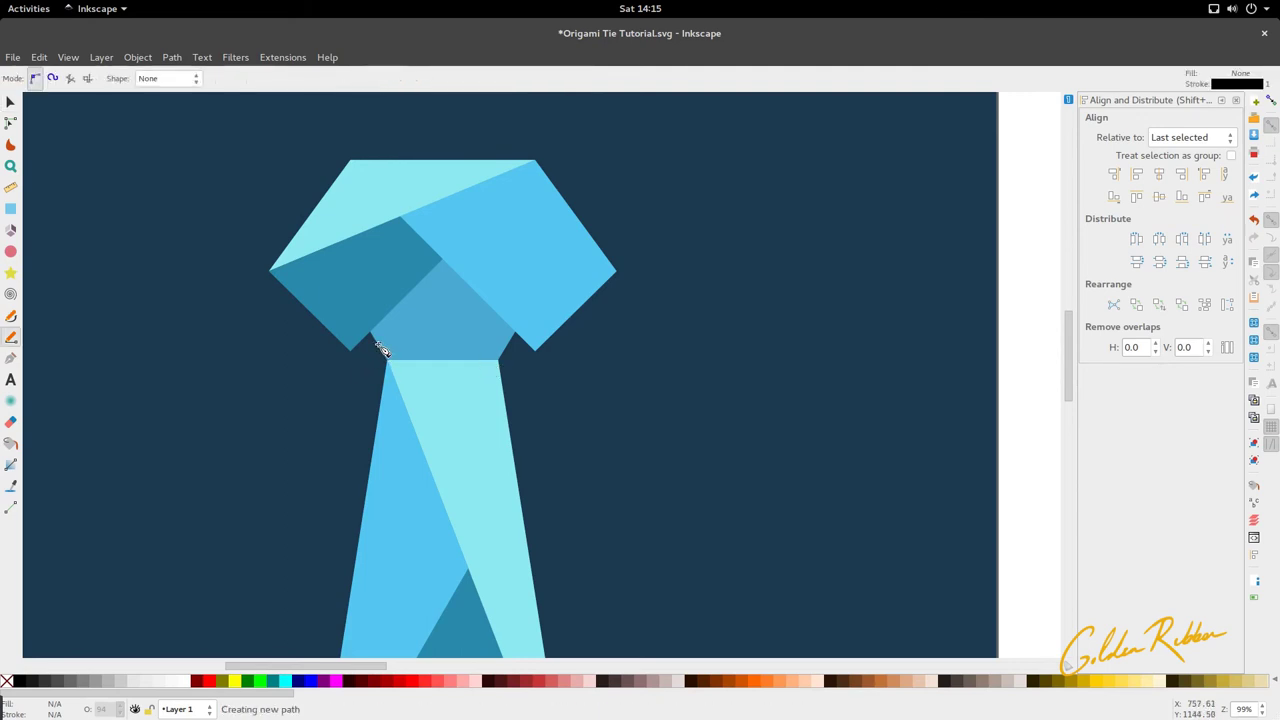
scroll(381, 346, "up", 4)
key("s")
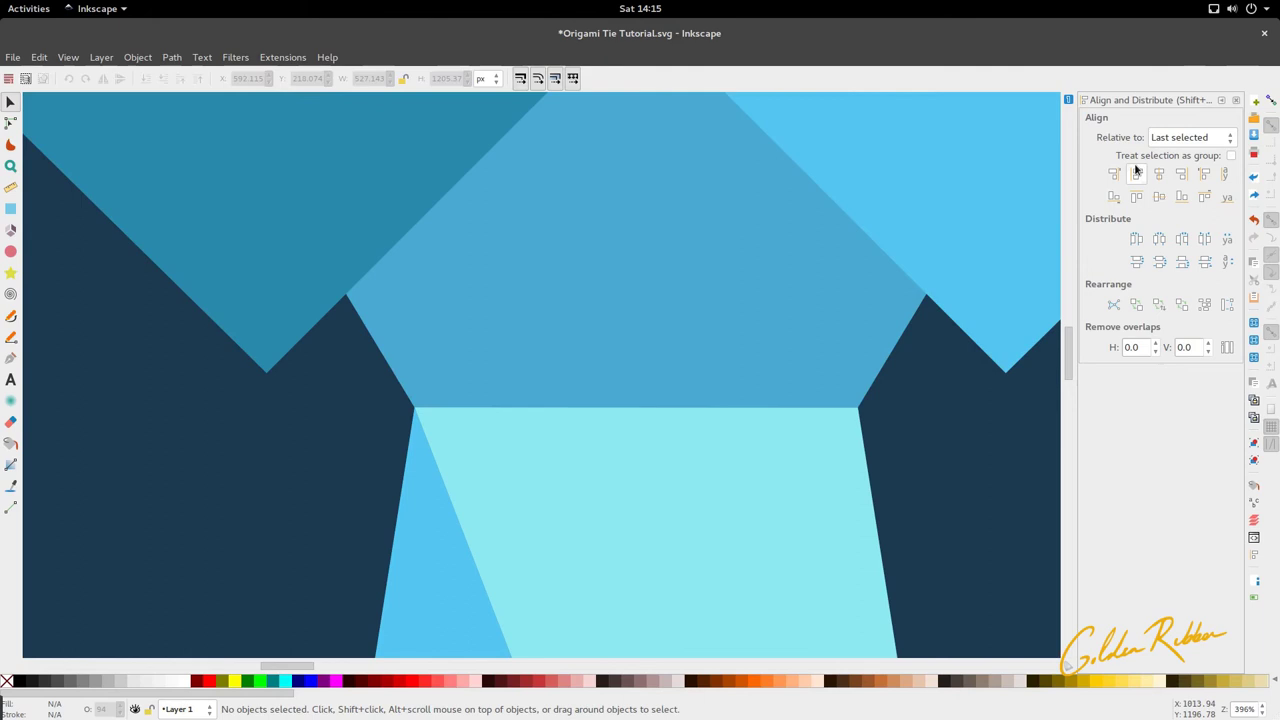
Draw a closed chevron strip with the Bezier tool along the two upper edges of the knot's bottom facet
scroll(592, 243, "down", 4)
key("b")
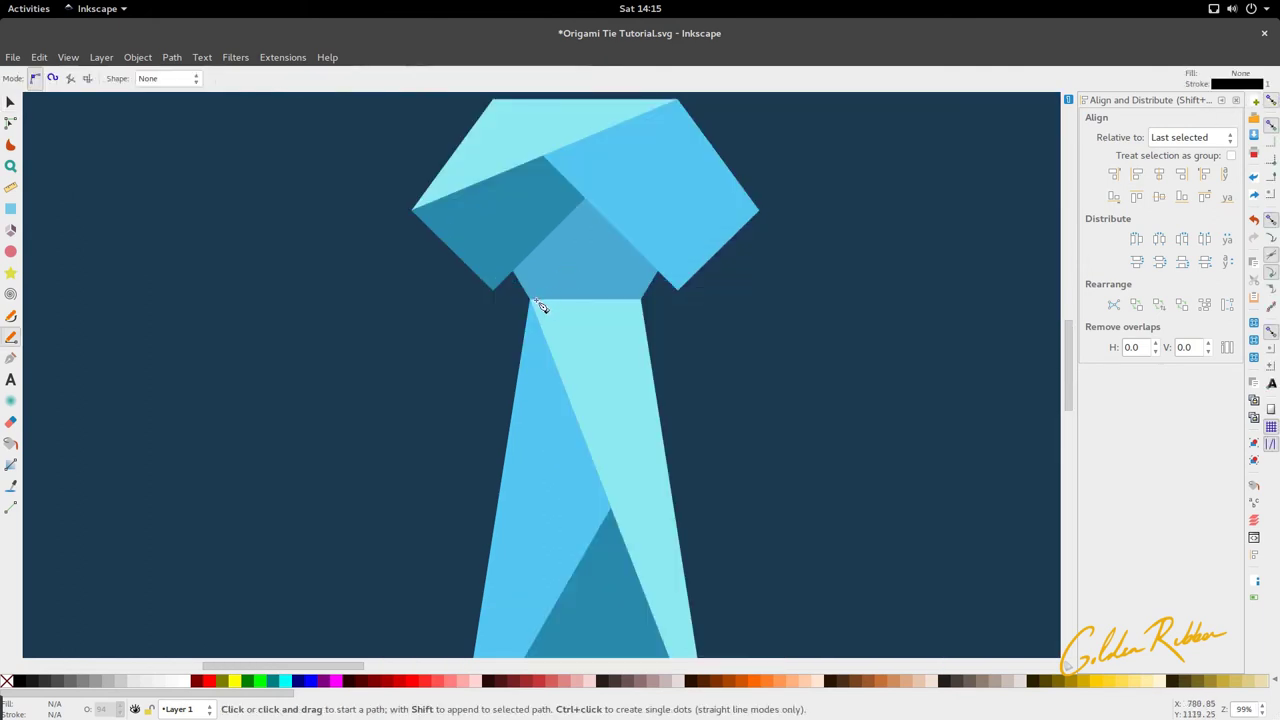
scroll(540, 305, "up", 5)
scroll(531, 292, "up", 4)
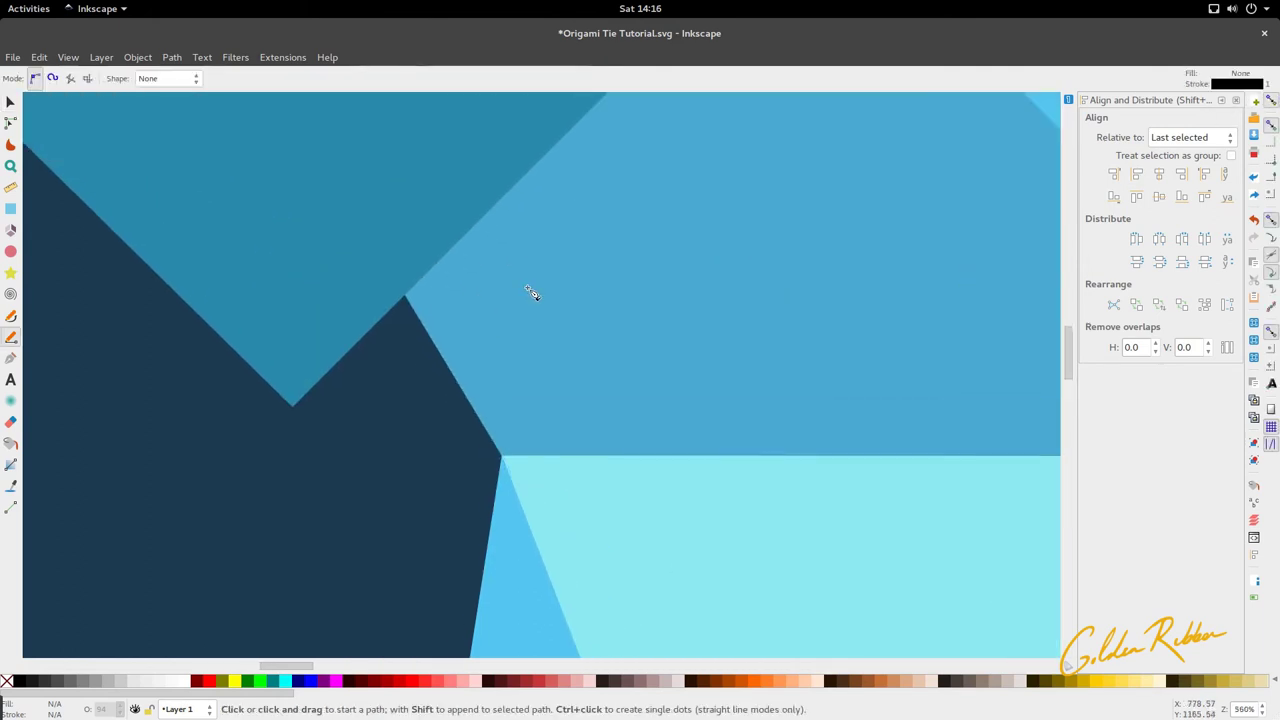
left_click(406, 295)
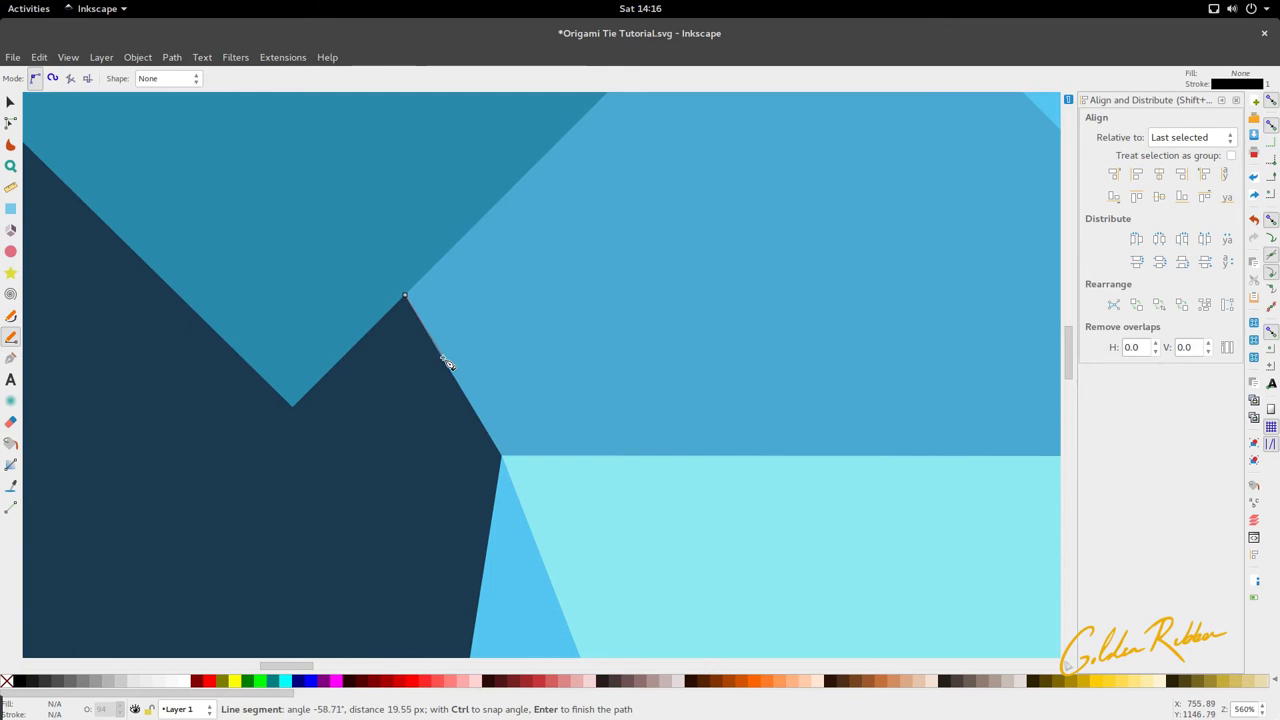
scroll(448, 363, "down", 3)
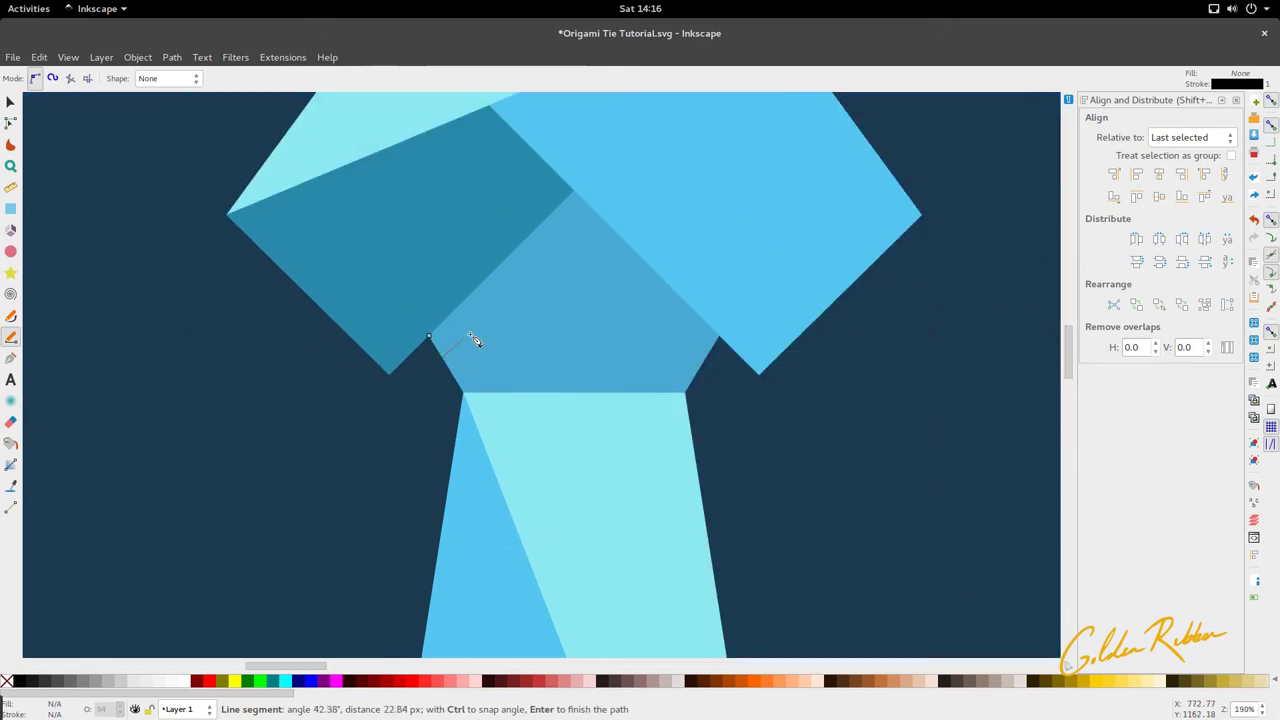
left_click(577, 226)
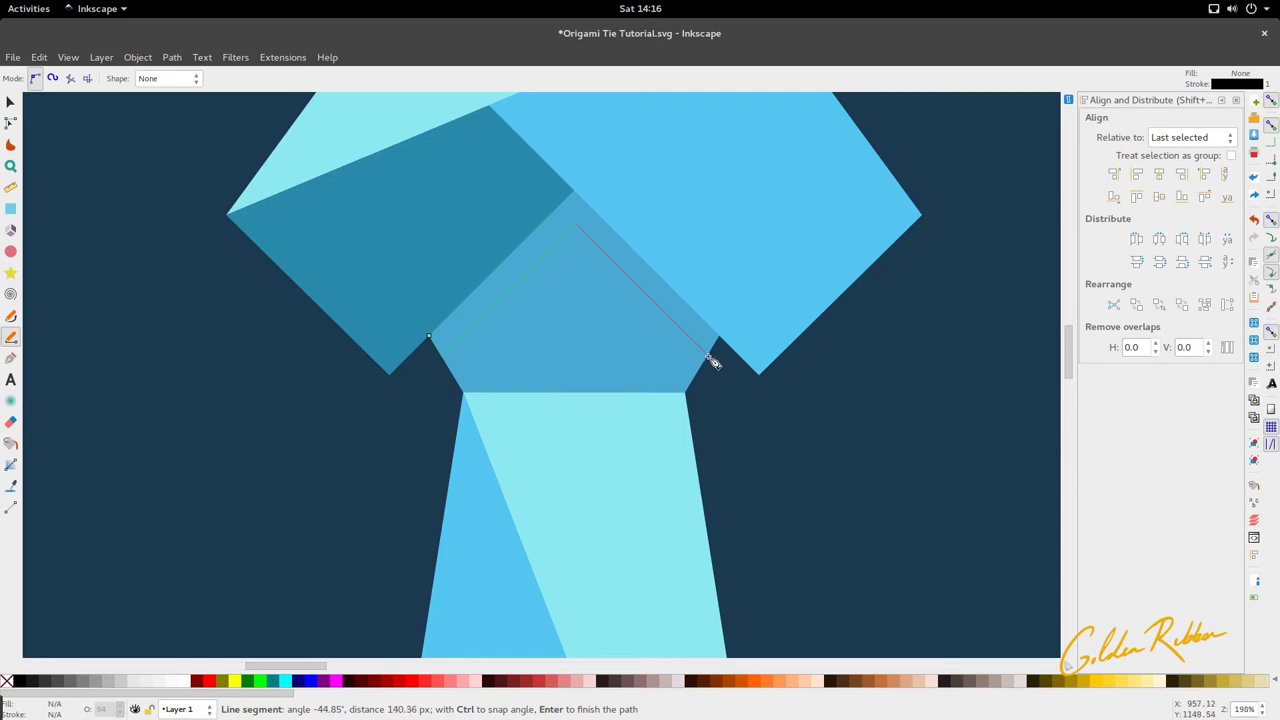
scroll(718, 345, "up", 3)
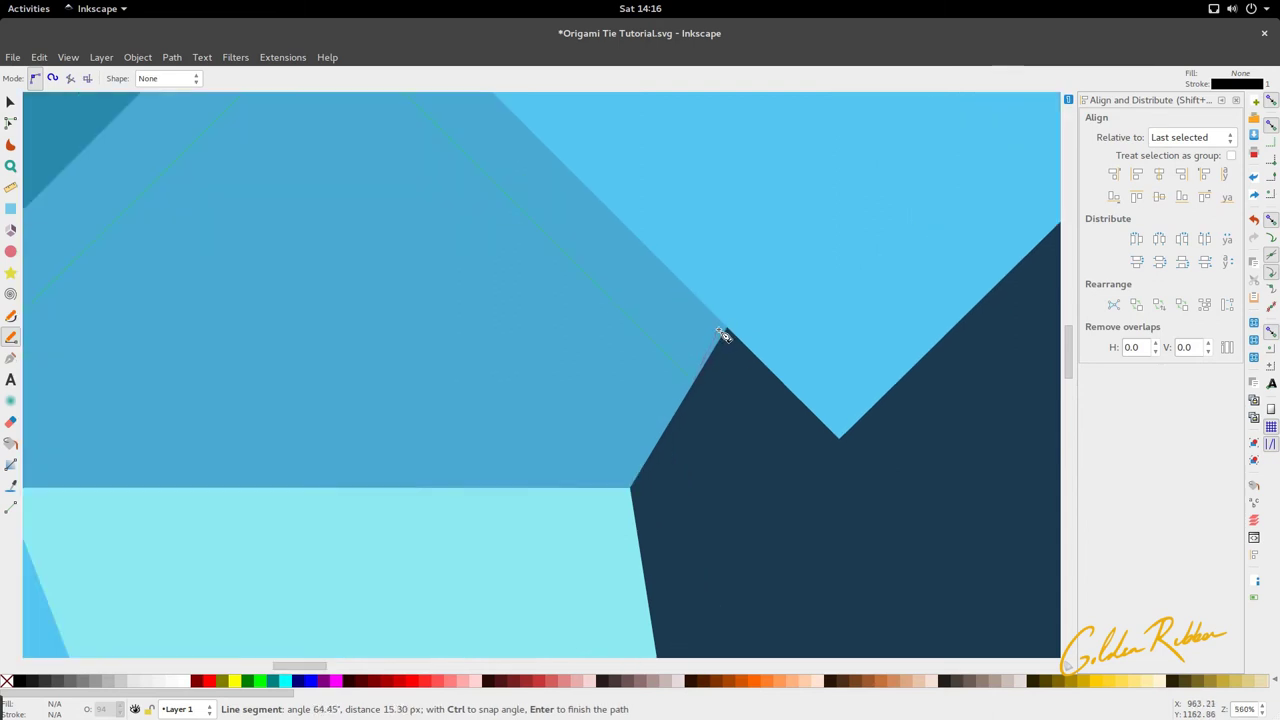
left_click(730, 330)
scroll(730, 330, "down", 3)
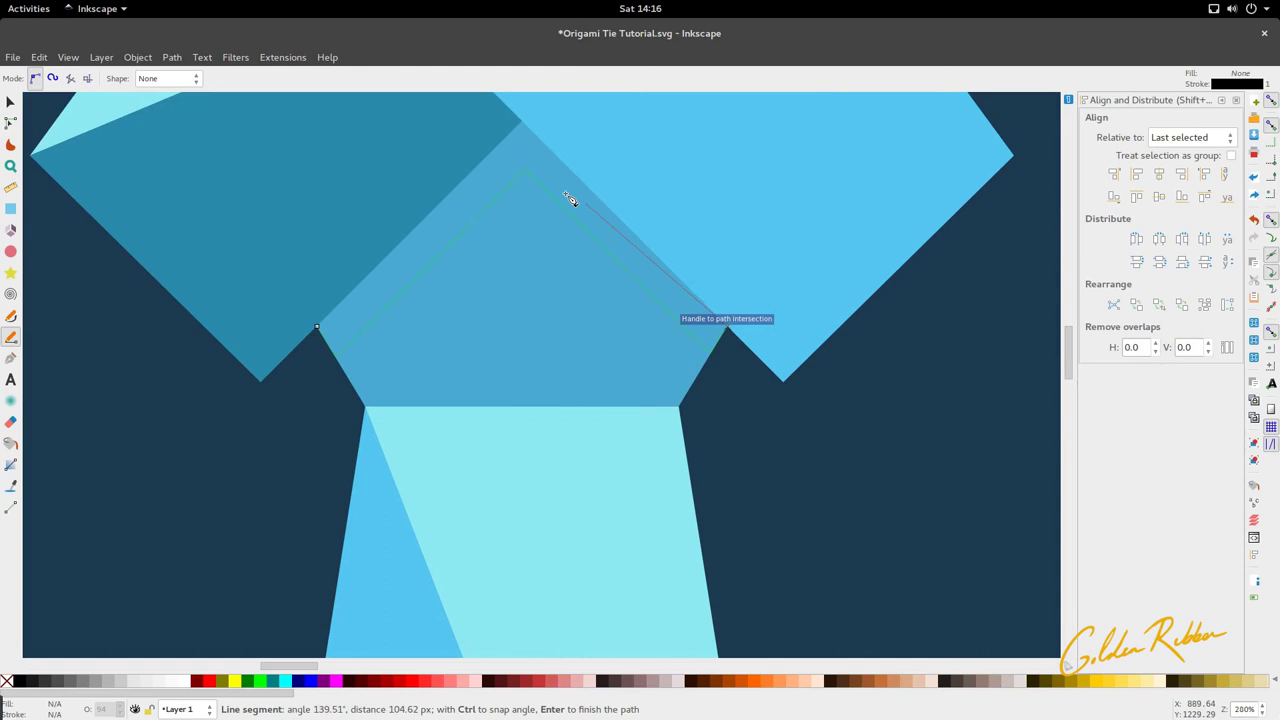
left_click(521, 124)
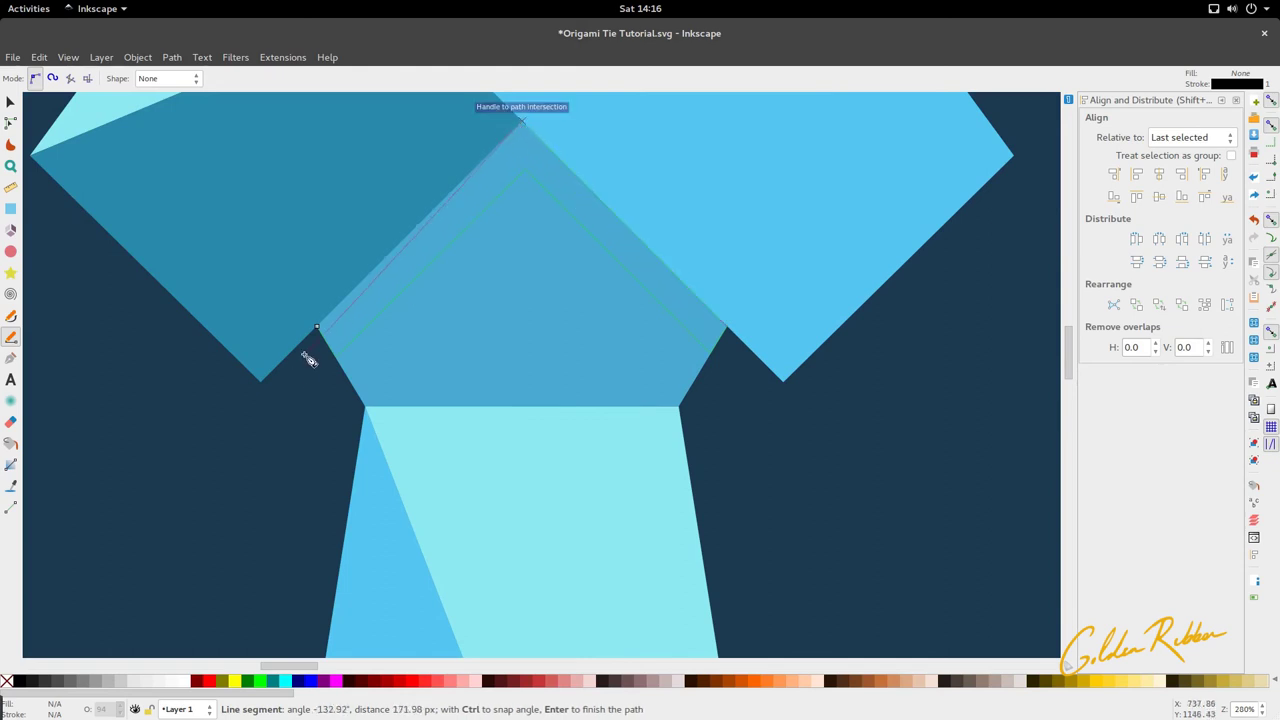
left_click(318, 330)
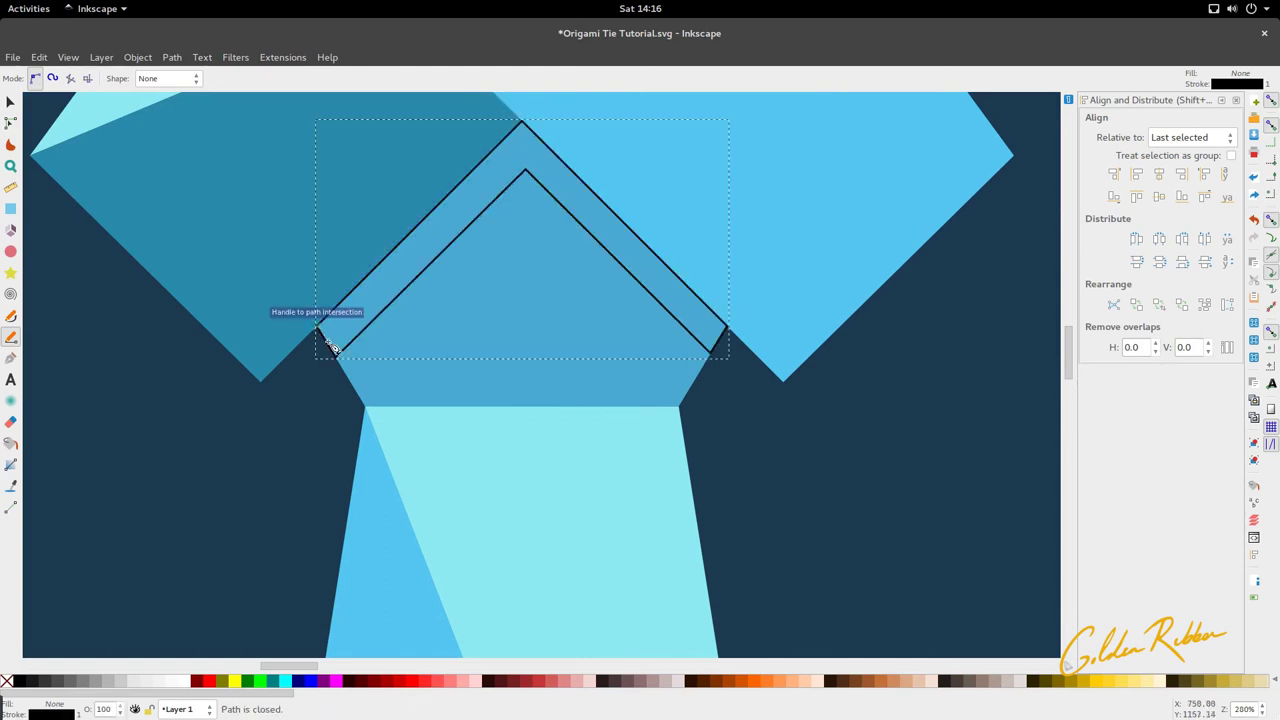
Taper both ends of the chevron strip to points by moving its lower inner nodes onto the outer end nodes
scroll(300, 360, "up", 4)
key("n")
left_click_drag(340, 374, 310, 300)
scroll(331, 313, "down", 1)
scroll(560, 329, "down", 2)
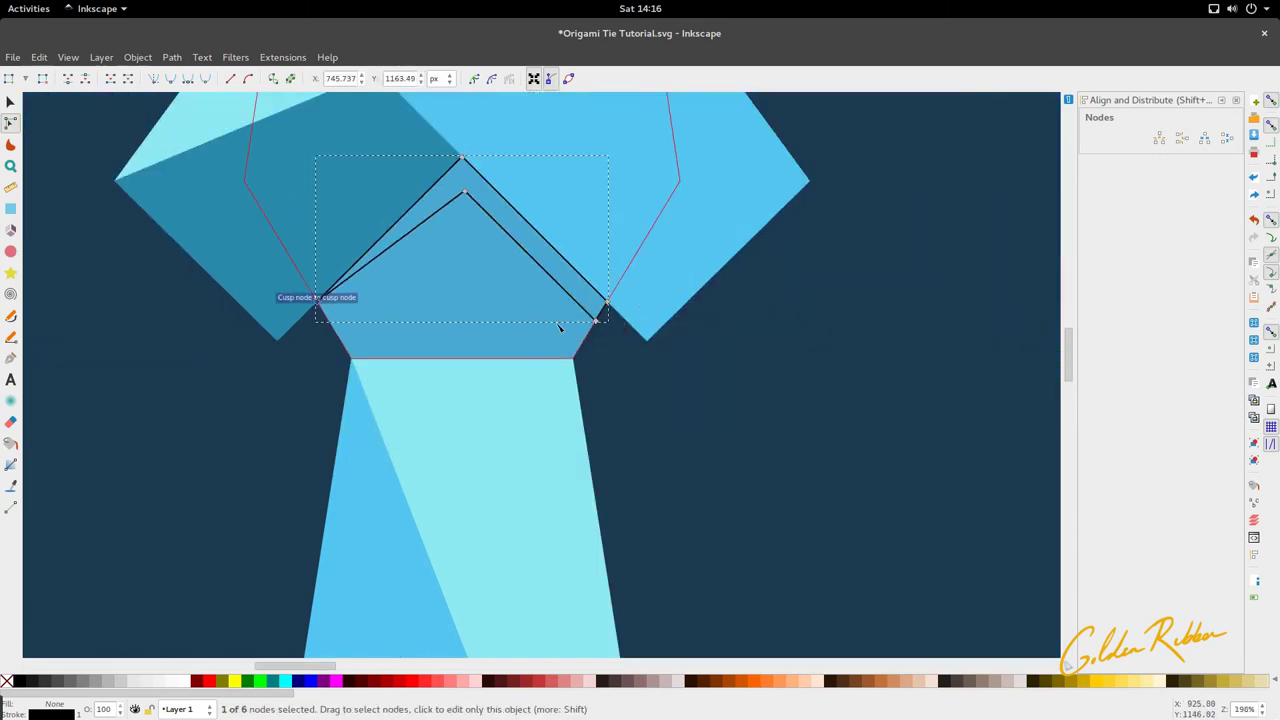
scroll(600, 331, "up", 2)
left_click_drag(601, 345, 630, 287)
scroll(560, 300, "down", 4)
Move the chevron's inner peak node to about X 856, Y 1248 px, centred beneath the outer peak
scroll(520, 320, "up", 2)
scroll(510, 336, "up", 5)
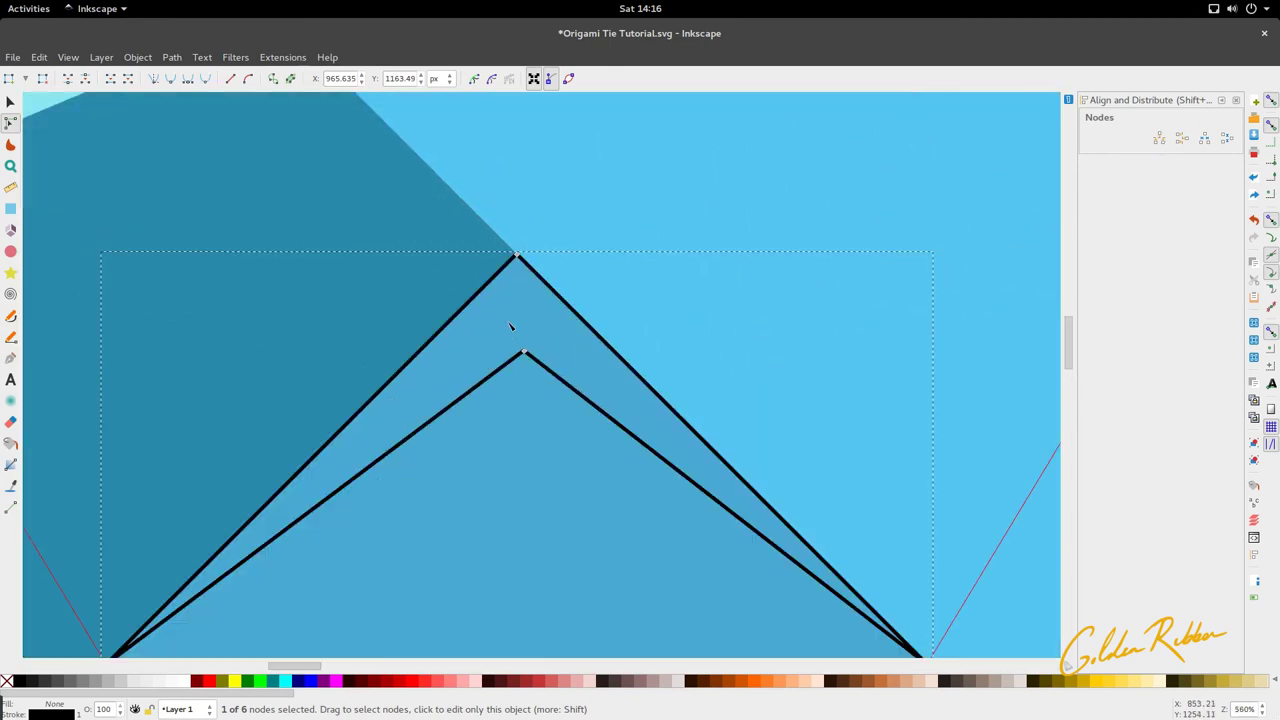
scroll(514, 330, "down", 5)
scroll(514, 334, "up", 5)
left_click_drag(527, 311, 515, 309)
scroll(474, 377, "down", 6)
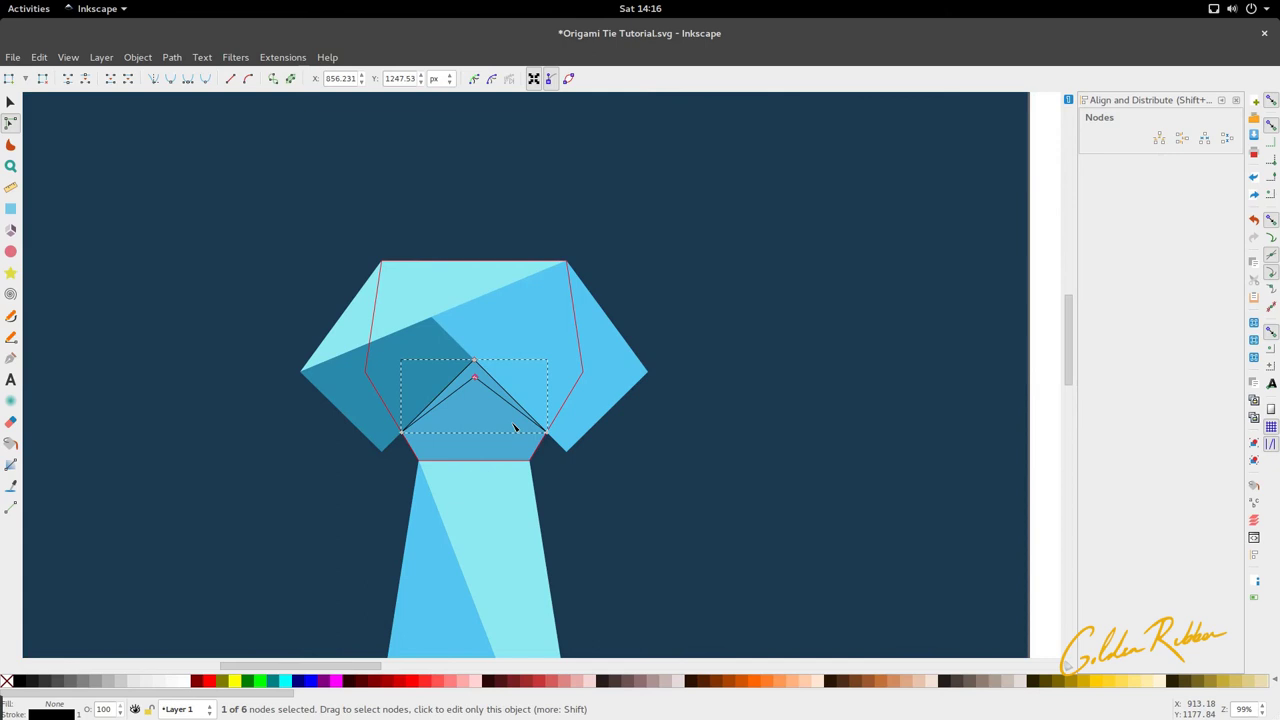
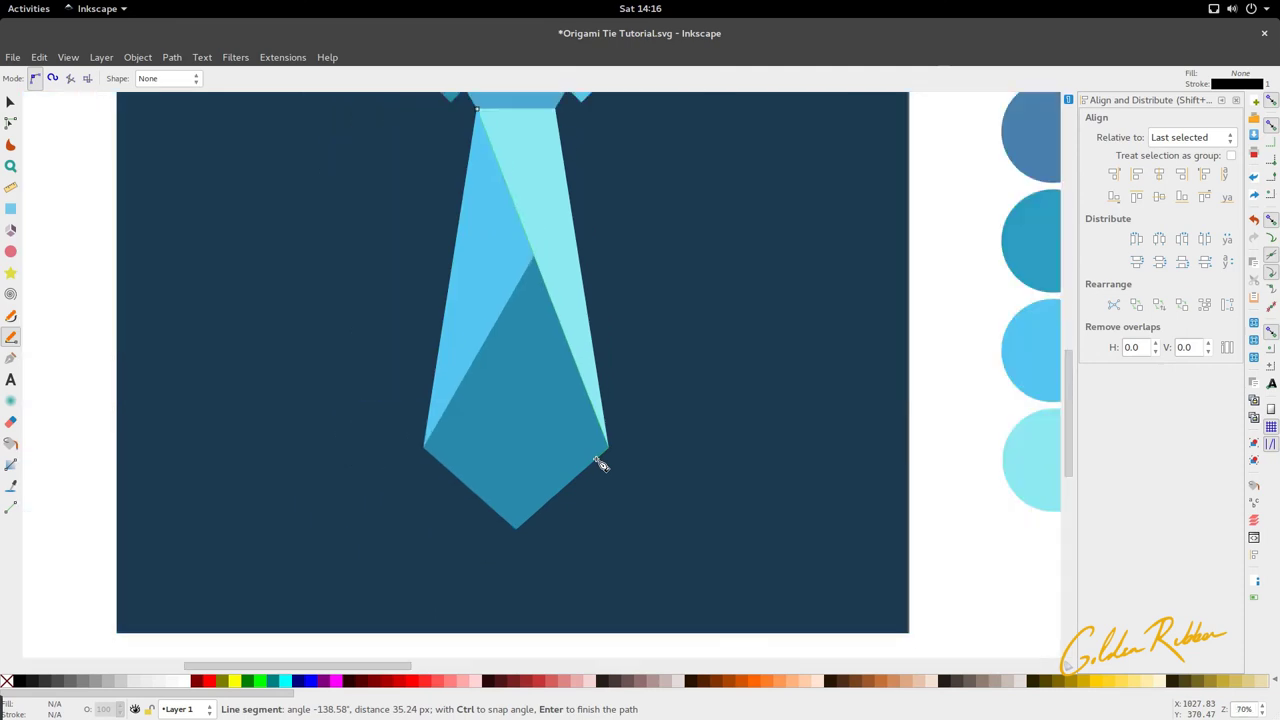
Finish a closed diagonal fold strip about 290 by 753 px along the lower-left edge of the tie body's light cyan piece
scroll(520, 262, "up", 2)
scroll(505, 258, "up", 4, "ctrl")
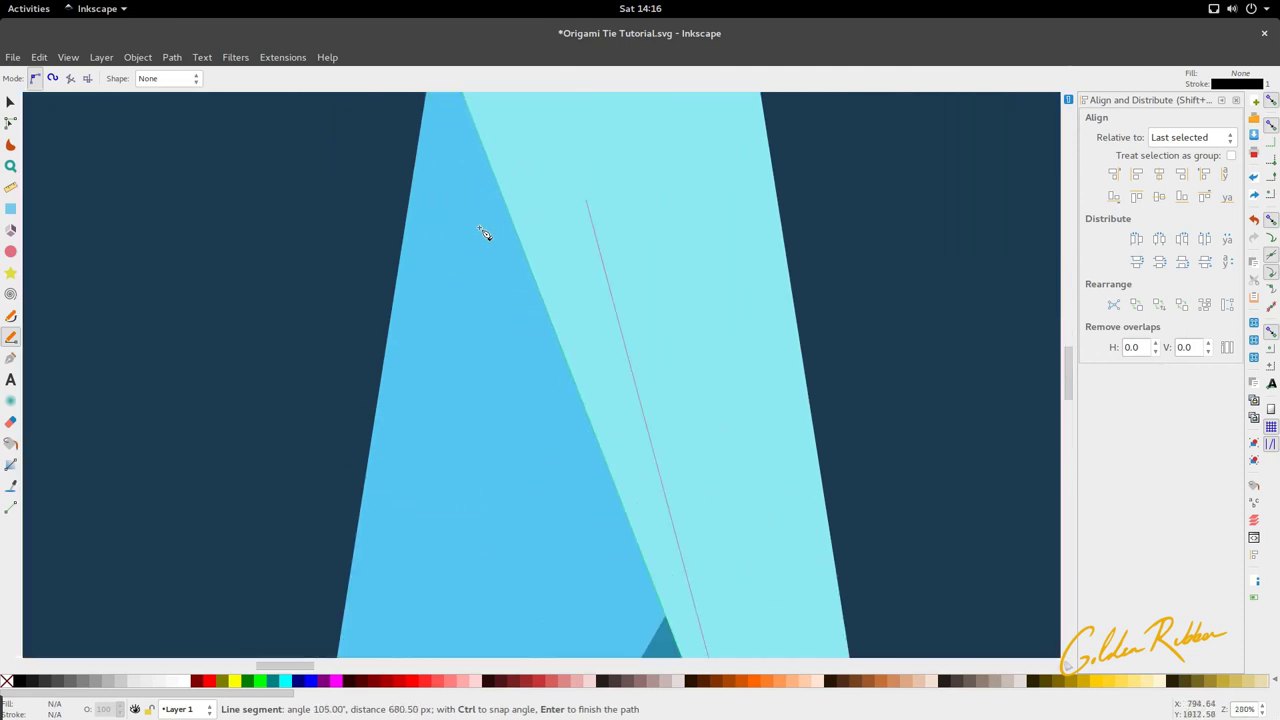
scroll(486, 234, "up", 4)
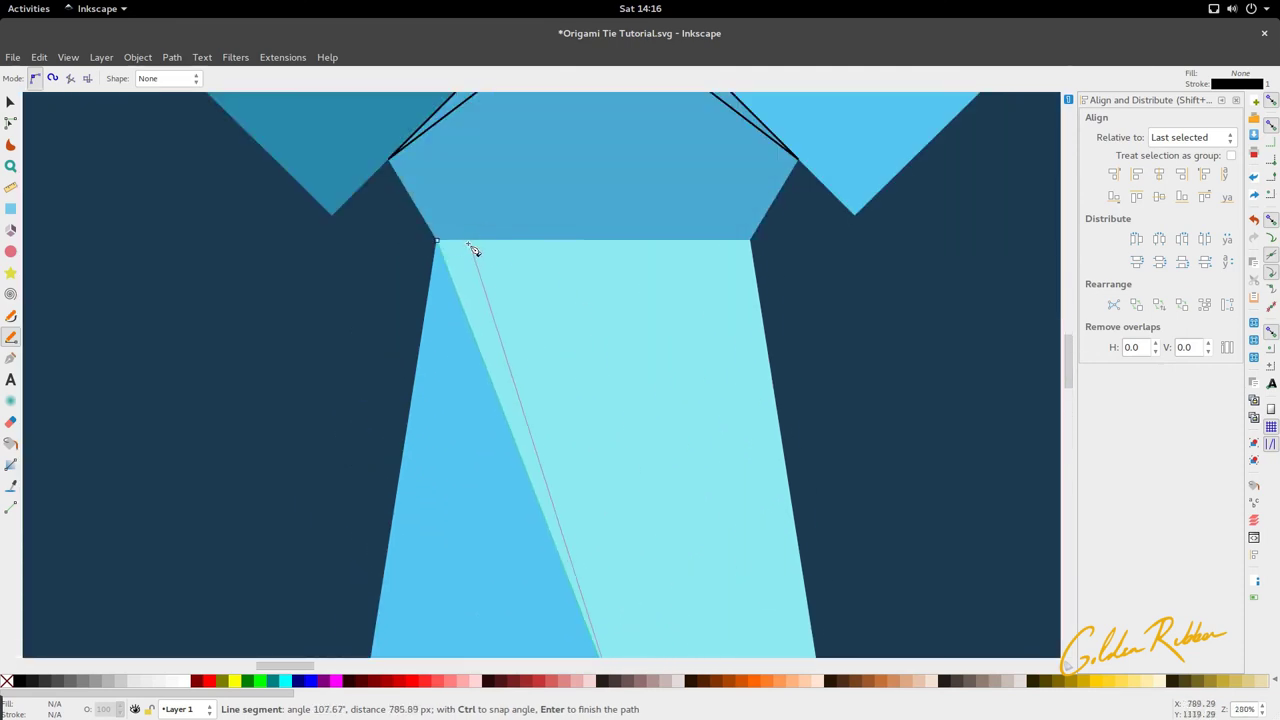
left_click(426, 314)
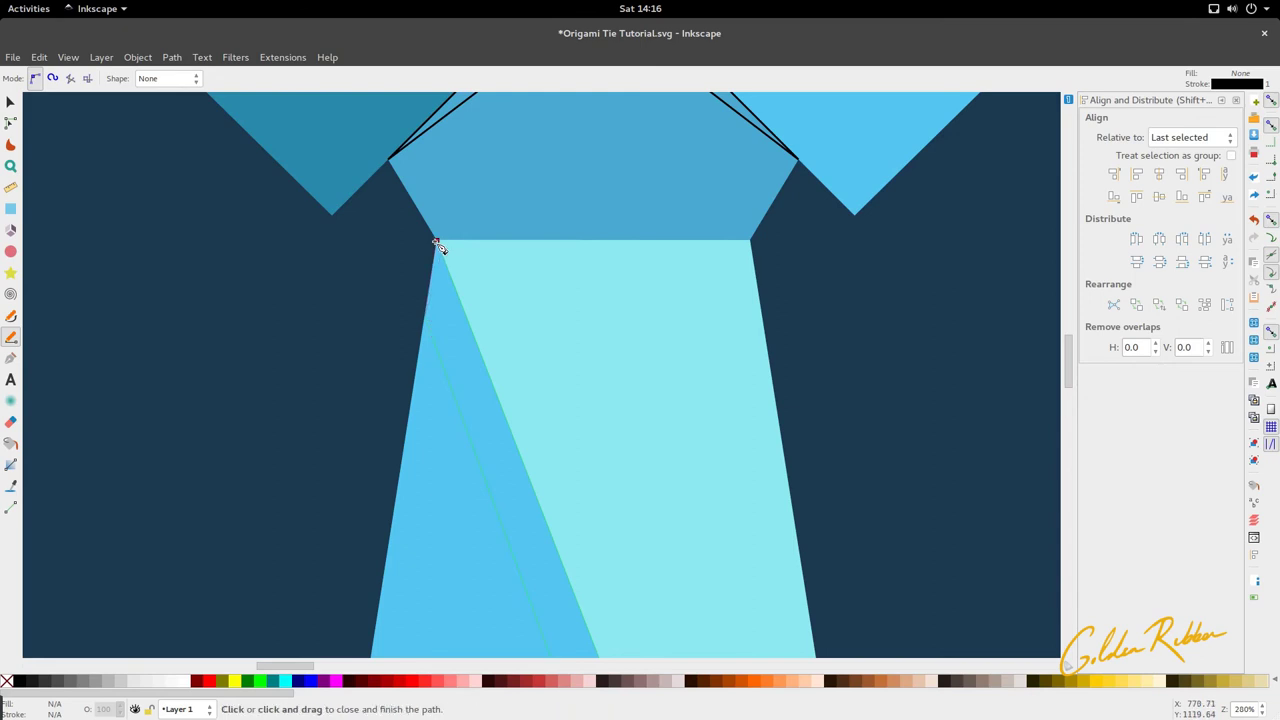
left_click(437, 245)
scroll(446, 315, "down", 4, "ctrl")
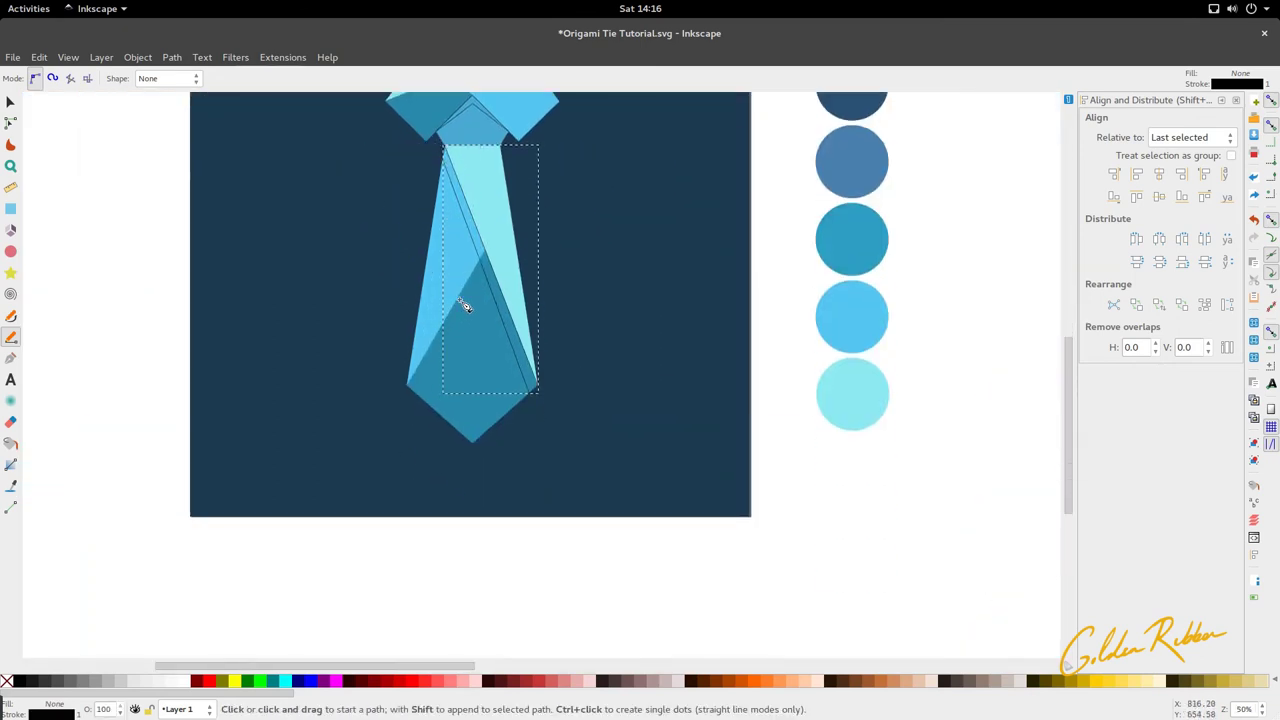
Draw a closed three-node fold strip about 258 by 412 px along the upper-left edge of the tie's teal tip
scroll(466, 300, "up", 1, "ctrl")
scroll(428, 426, "up", 1, "ctrl")
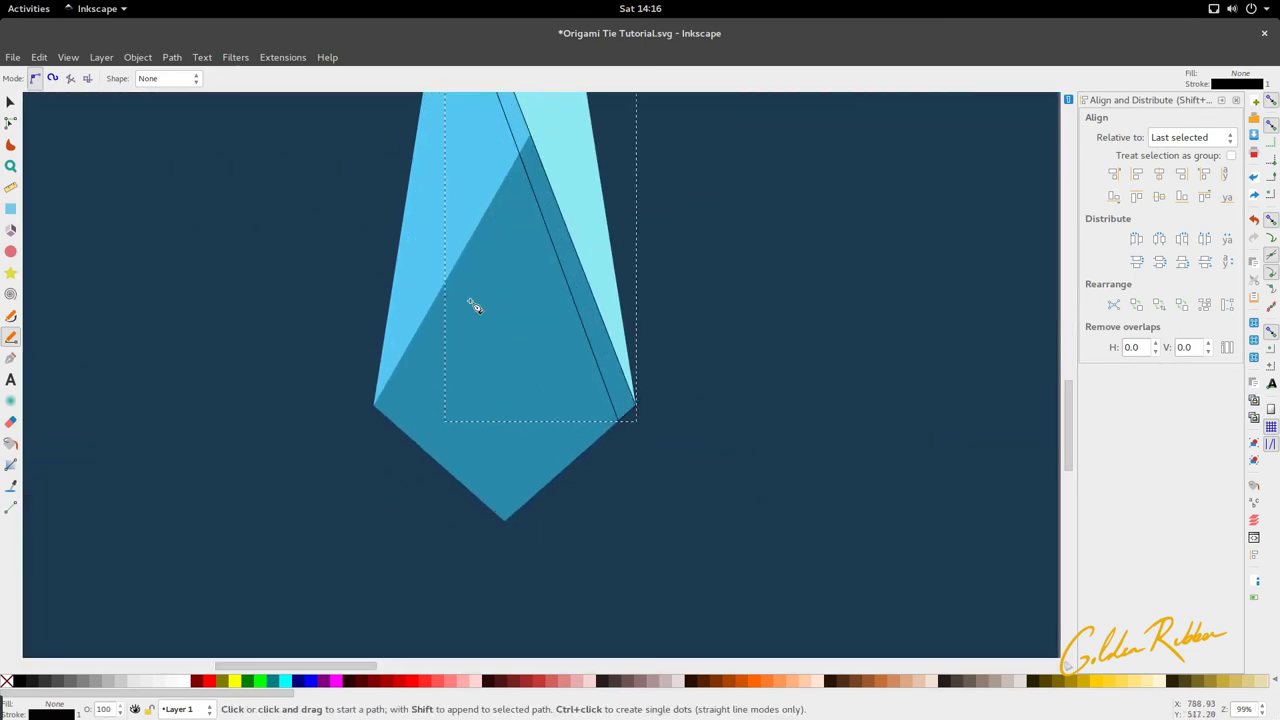
scroll(524, 136, "up", 2, "ctrl")
left_click(524, 136)
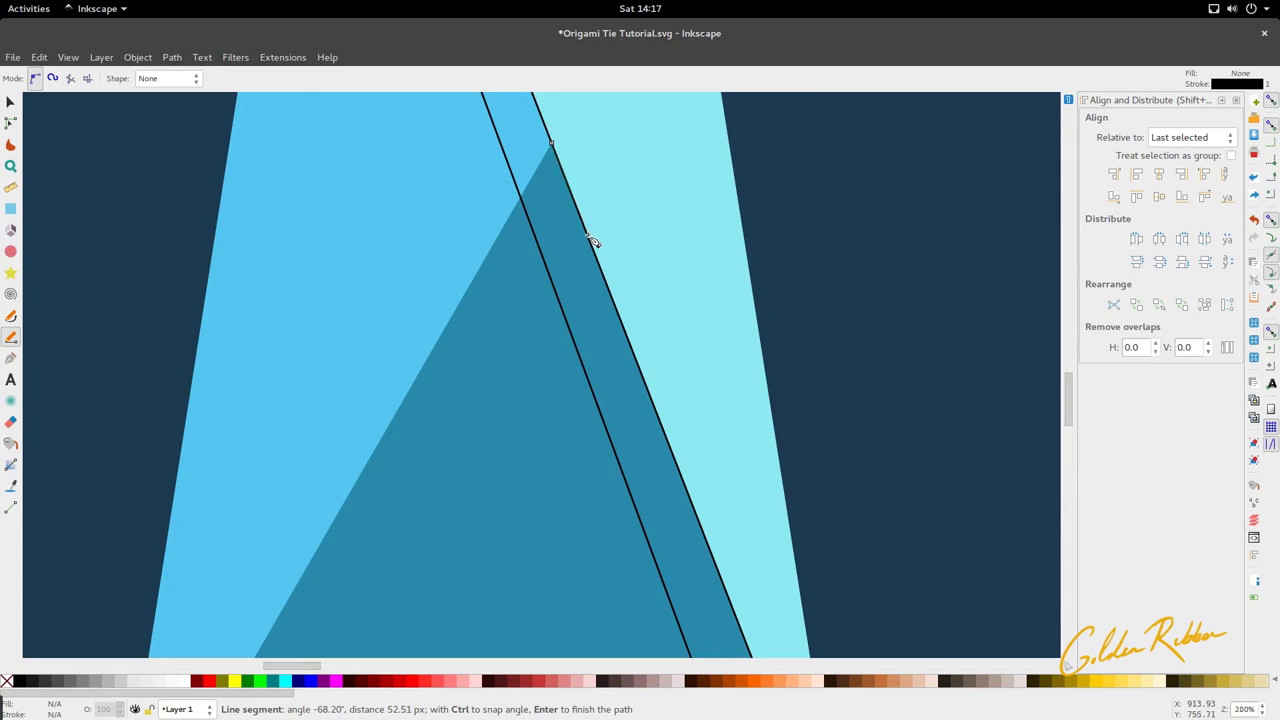
scroll(593, 241, "down", 3, "ctrl")
left_click(476, 408)
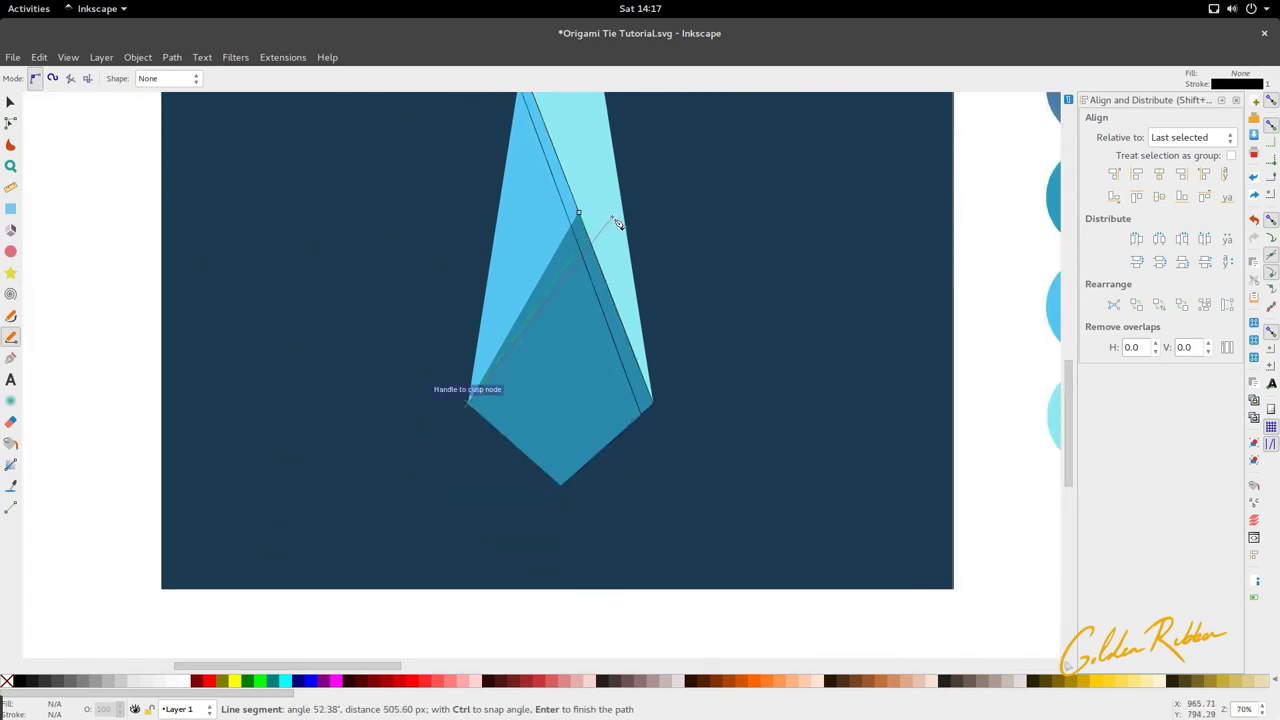
scroll(610, 215, "up", 2, "ctrl")
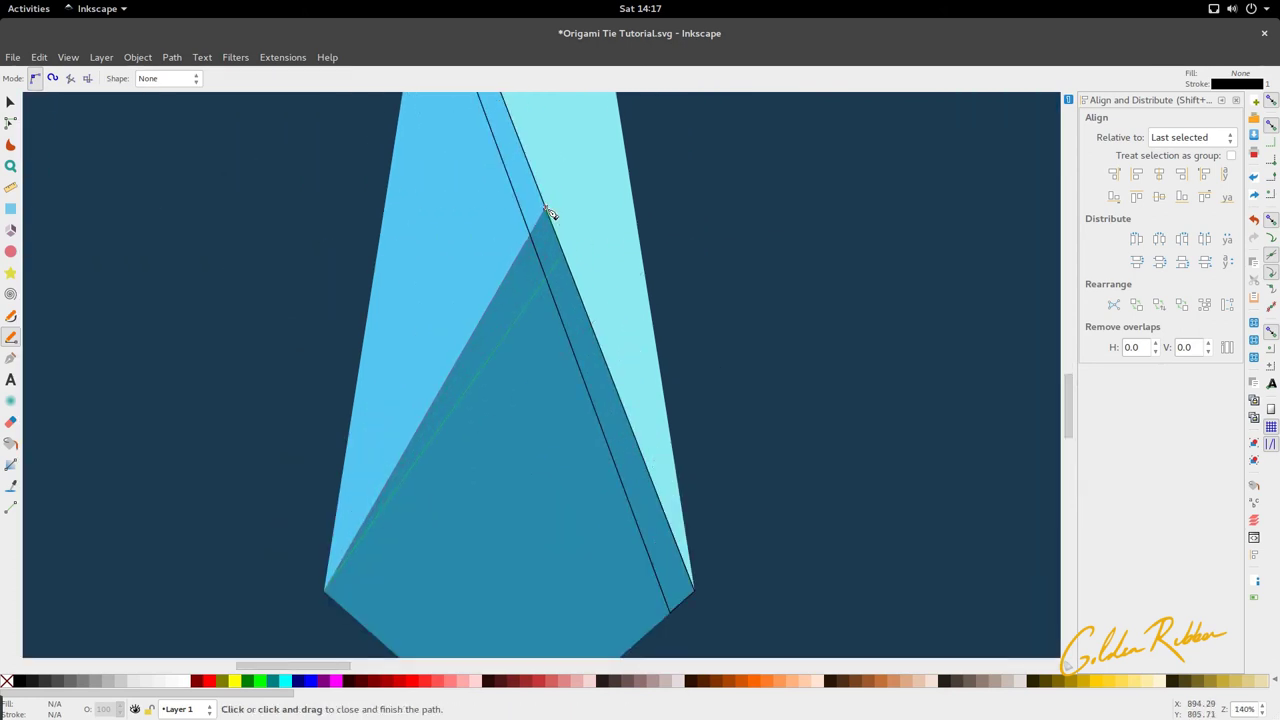
left_click(549, 213)
Select the long diagonal strip on the tie body and fill it with the teal picked from the tip piece
key("s")
scroll(584, 271, "down", 3, "ctrl")
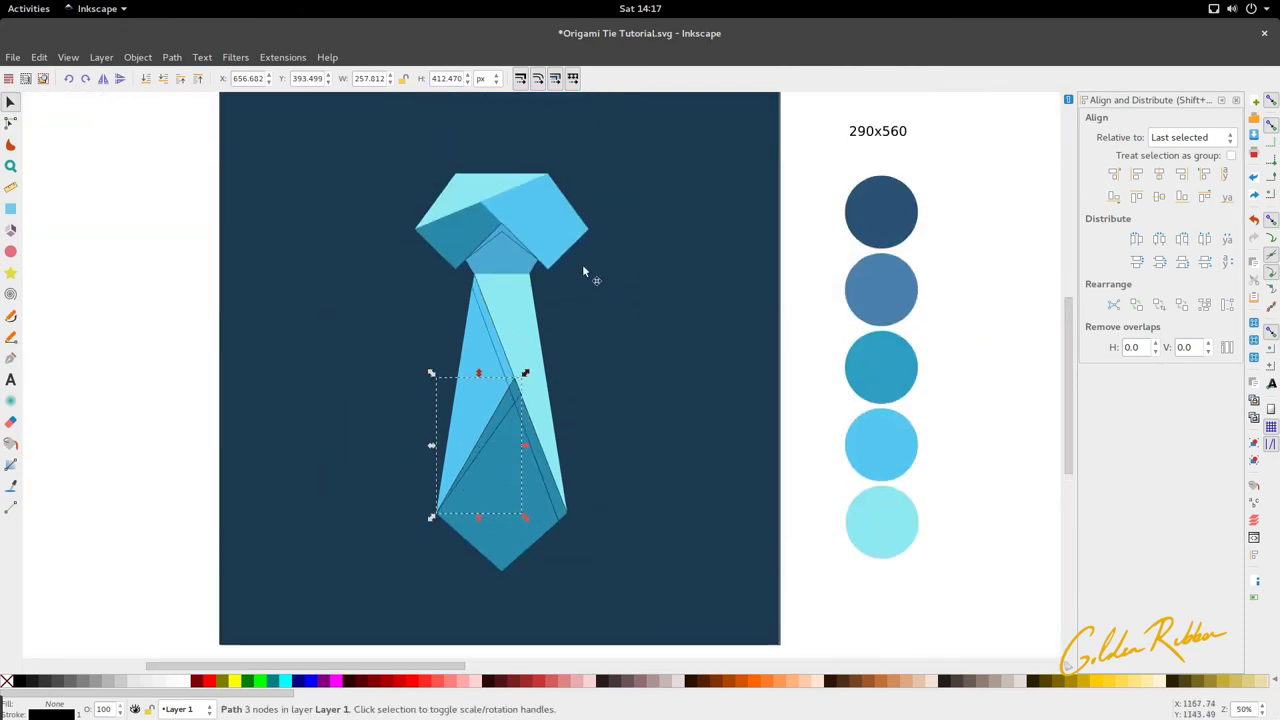
scroll(508, 251, "up", 4, "ctrl")
scroll(508, 251, "down", 5, "ctrl")
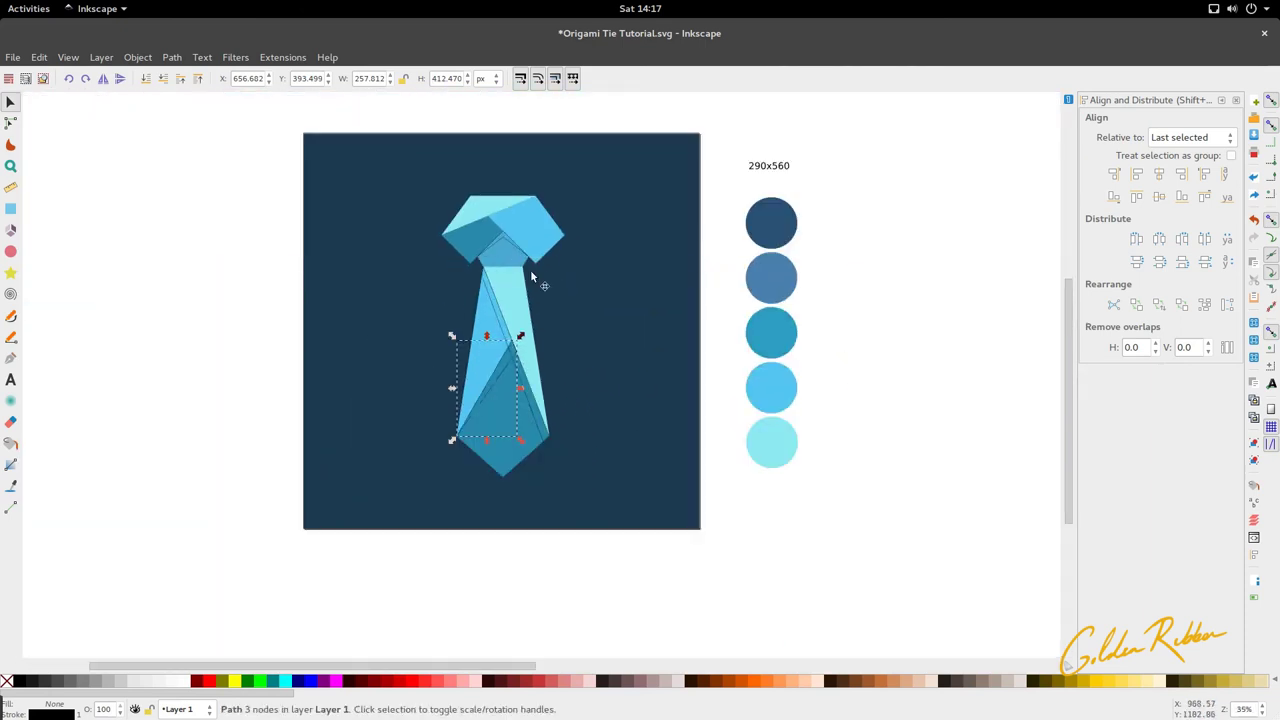
scroll(502, 352, "up", 4, "ctrl")
left_click(515, 335)
scroll(515, 335, "down", 3, "ctrl")
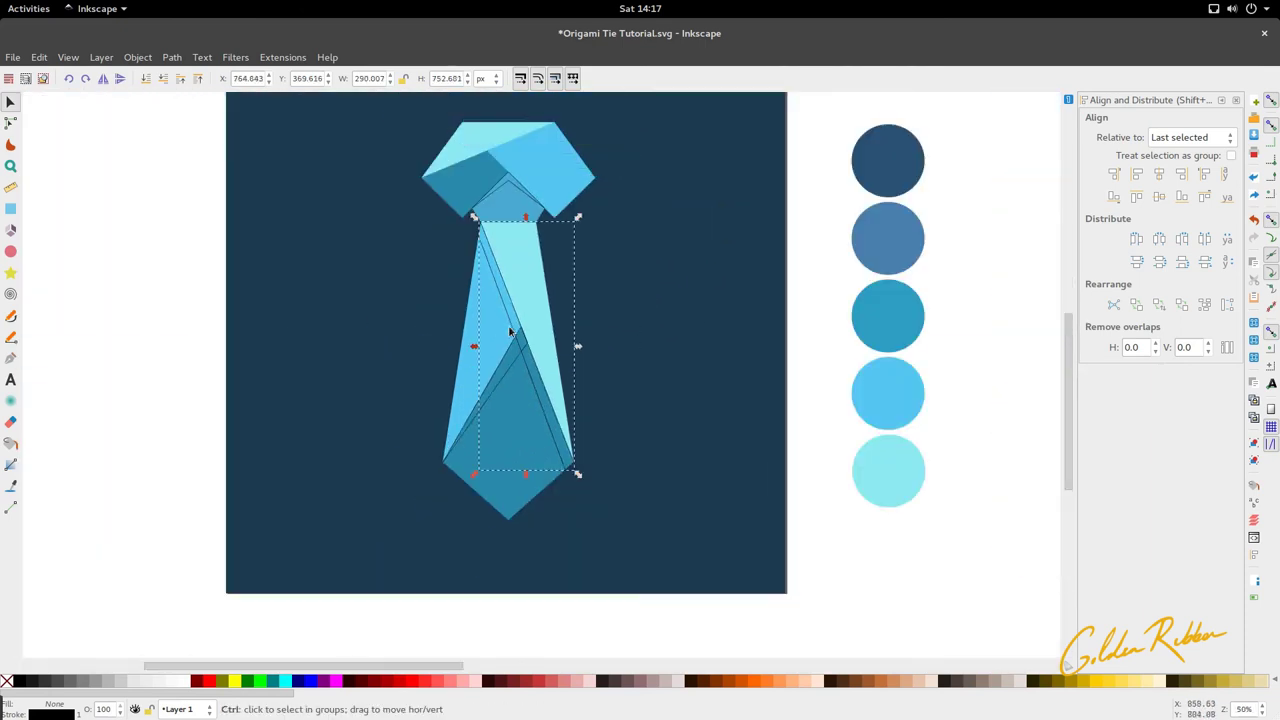
key("d")
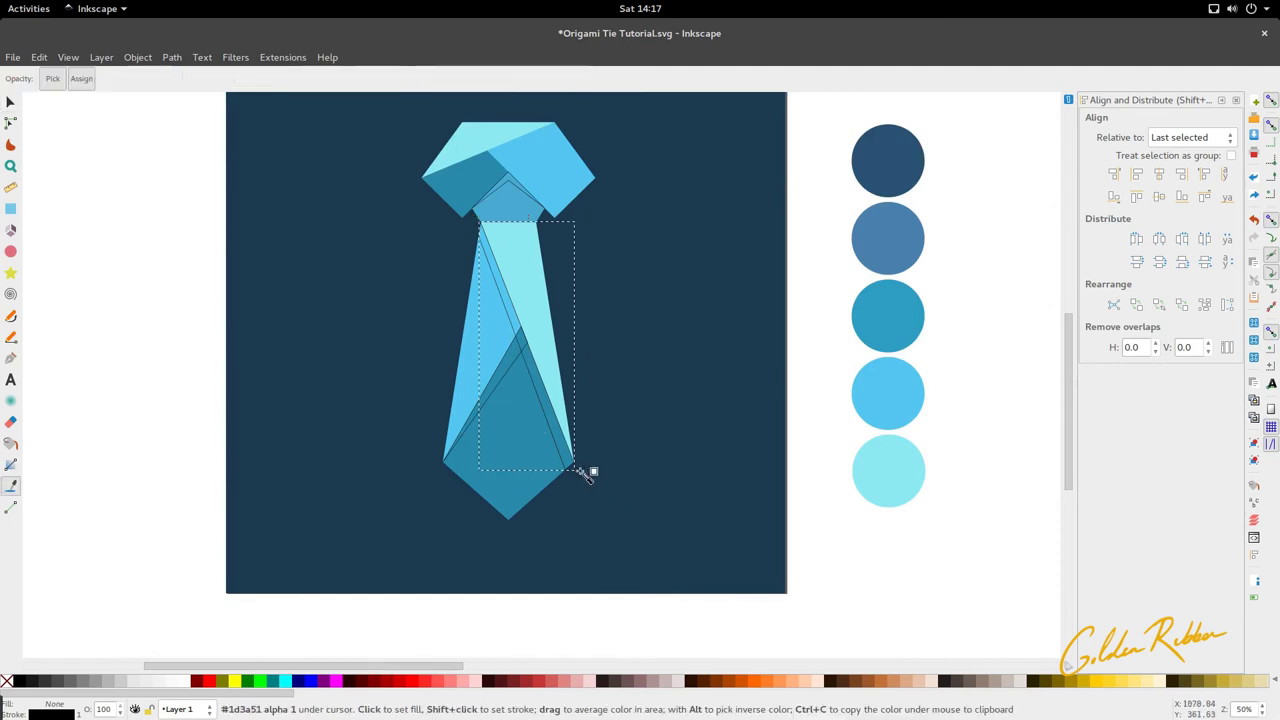
left_click(524, 425)
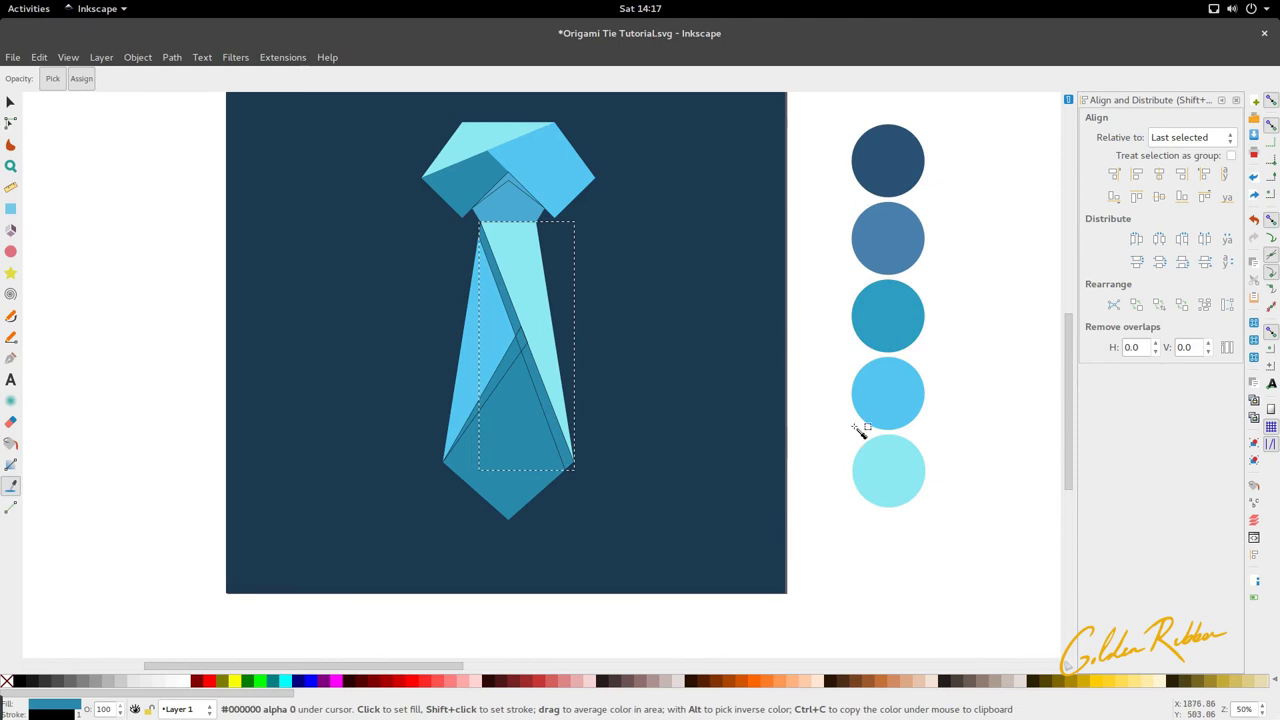
Darken the long diagonal strip's fill to an HSL lightness of 88 and remove its outline
key("ctrl+shift+f")
left_click(1236, 101)
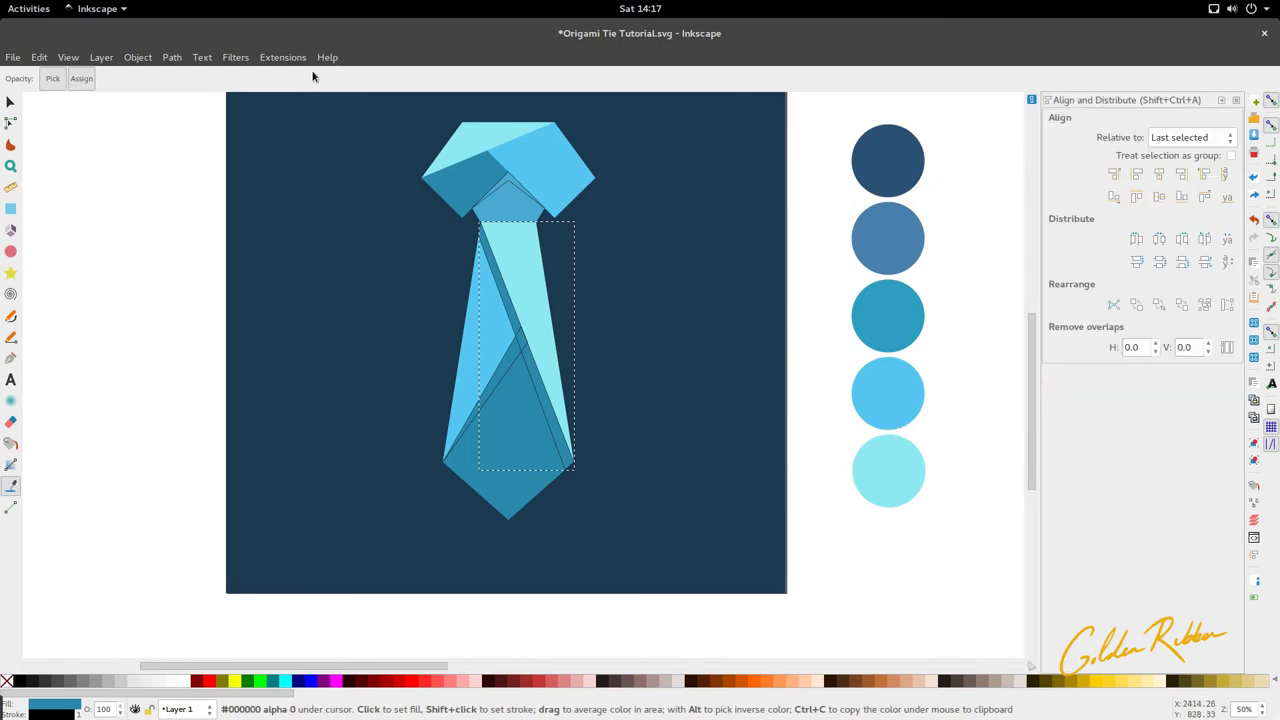
left_click(145, 57)
left_click(150, 79)
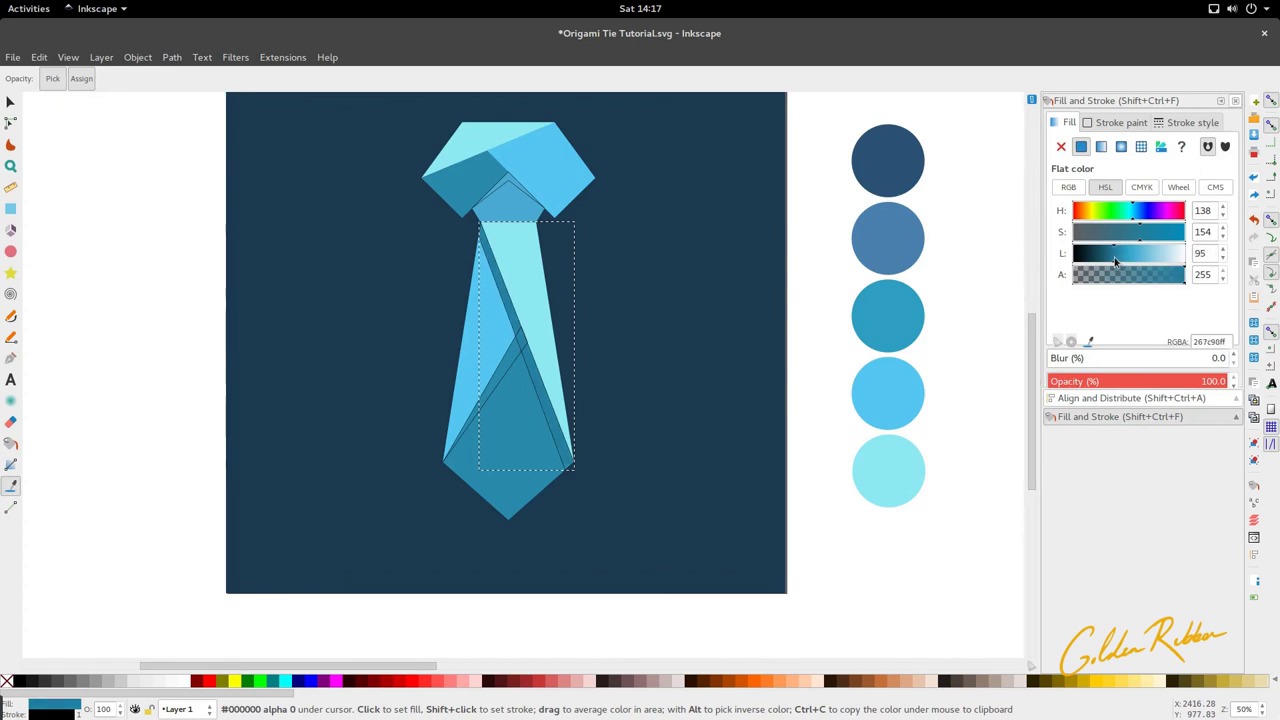
left_click_drag(1115, 262, 1112, 262)
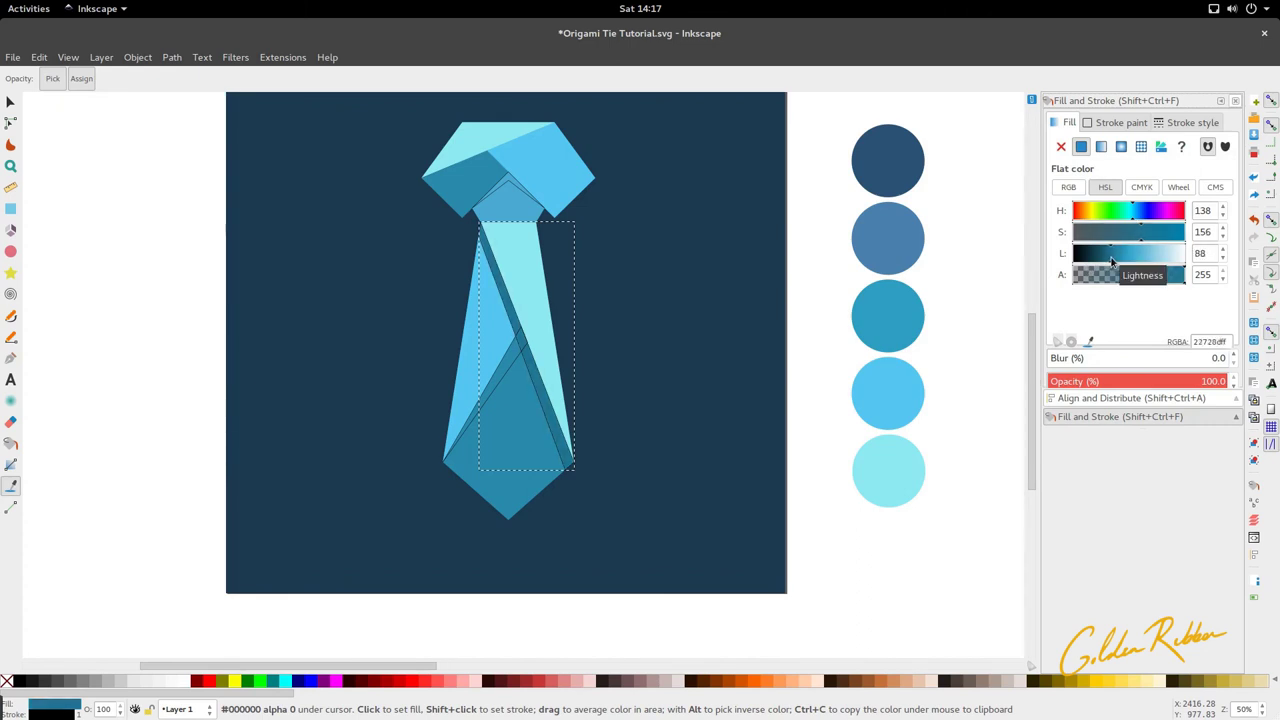
right_click(55, 713)
left_click(62, 704)
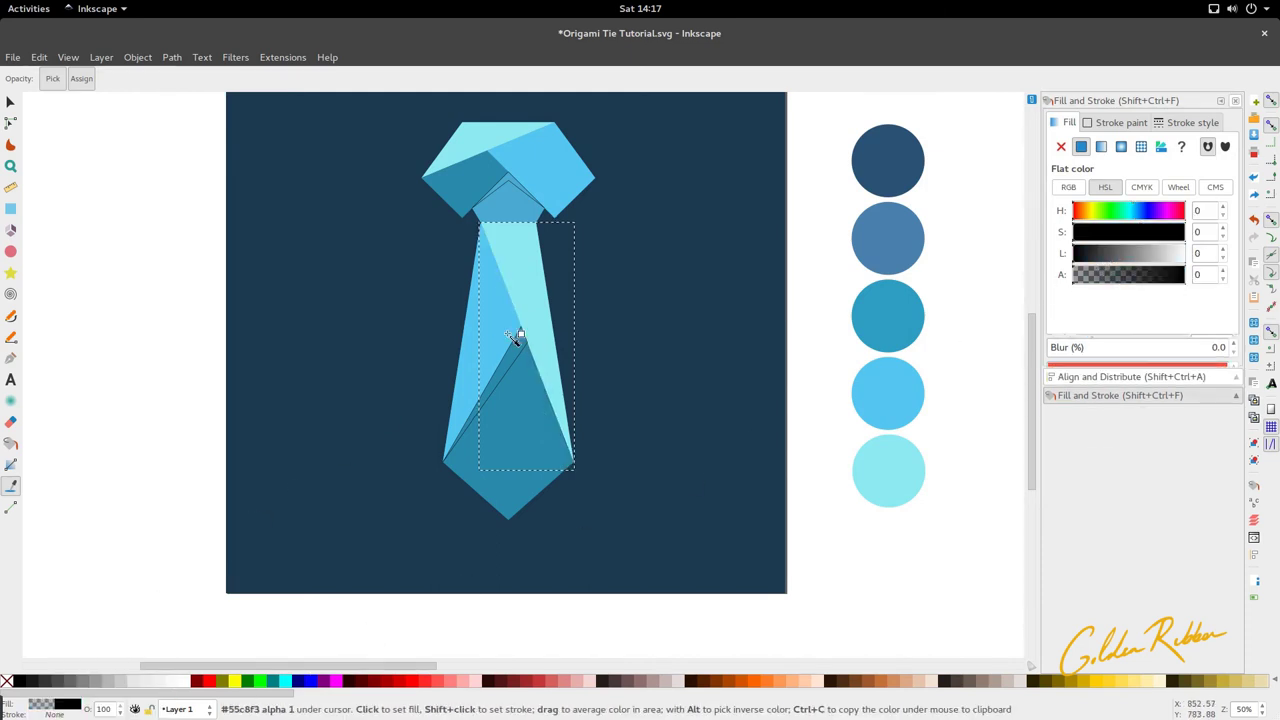
Fill the tip's triangular strip with the dark teal picked from the long diagonal strip, and remove its outline
key("s")
scroll(514, 357, "up", 2, "ctrl")
left_click(518, 377, "alt")
scroll(518, 377, "down", 2, "ctrl")
key("d")
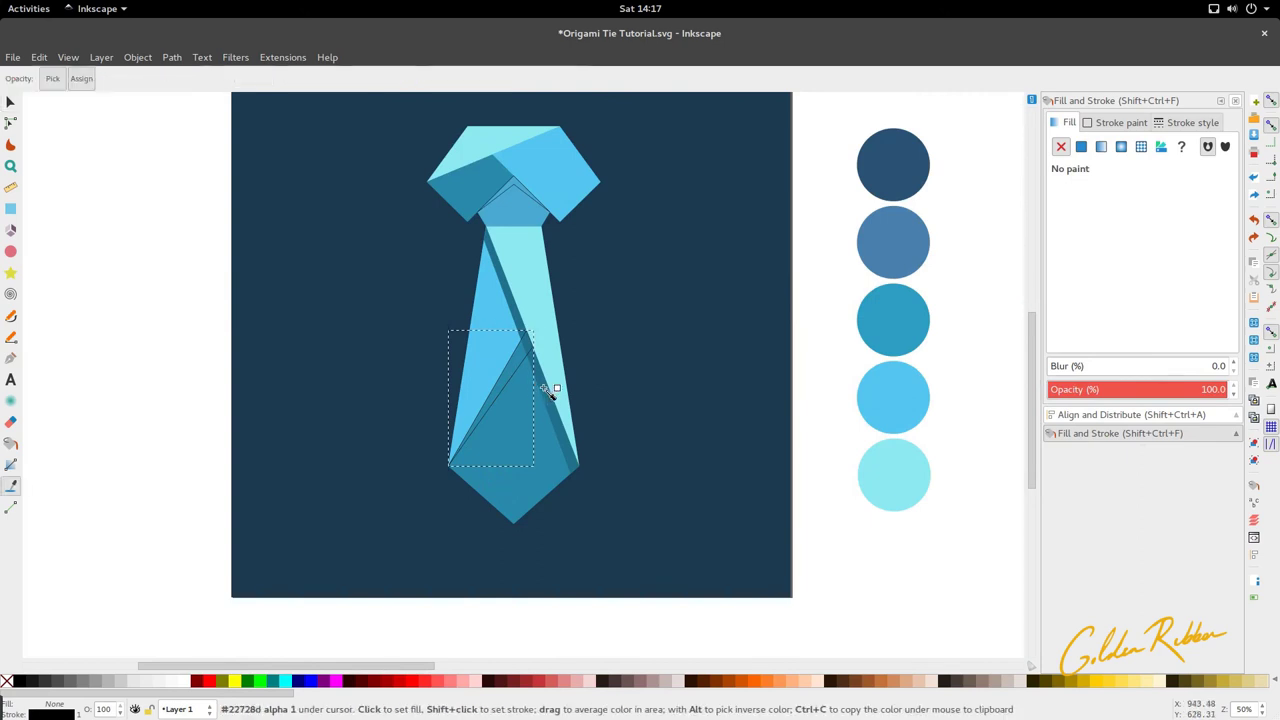
left_click(543, 388)
key("s")
right_click(68, 713)
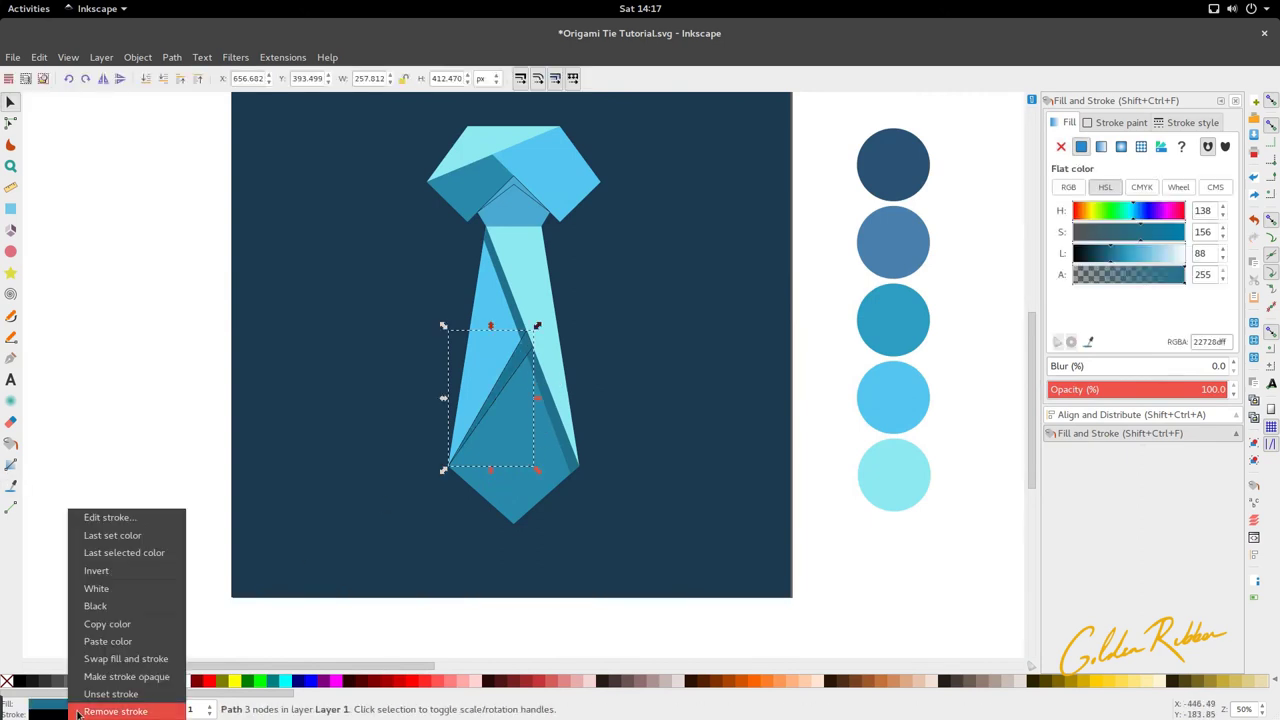
left_click(128, 705)
left_click(223, 443)
Fill the chevron-shaped strip beneath the knot with the dark teal picked from the long diagonal strip, and remove its outline
scroll(520, 322, "down", 2, "ctrl")
scroll(520, 322, "up", 4, "ctrl")
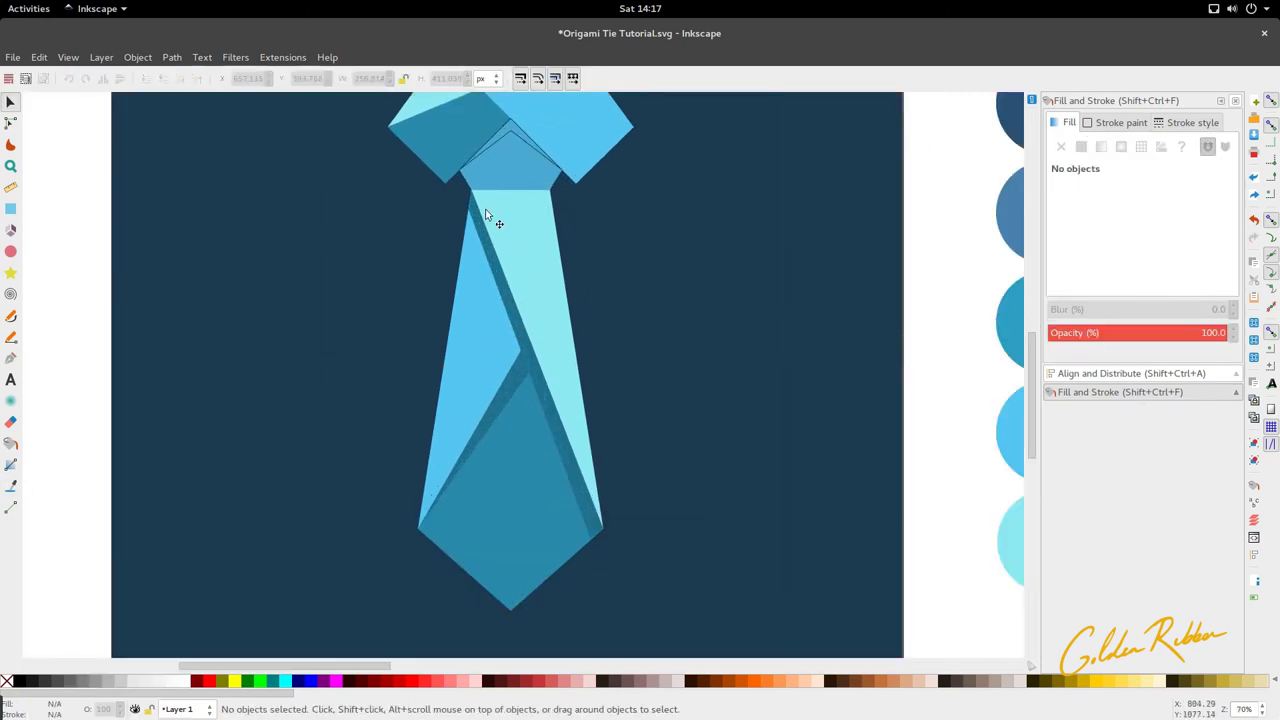
left_click(491, 290, "ctrl")
scroll(514, 312, "down", 2, "ctrl")
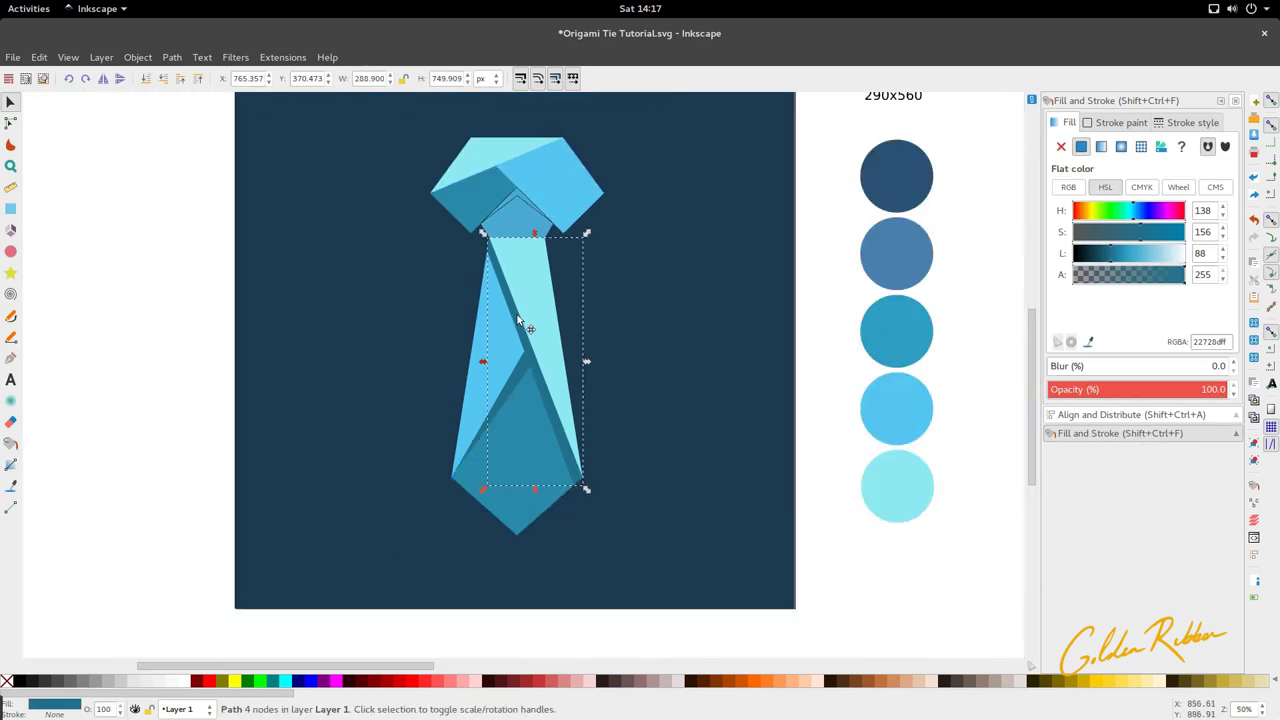
scroll(522, 217, "up", 2, "ctrl")
left_click(523, 155, "ctrl")
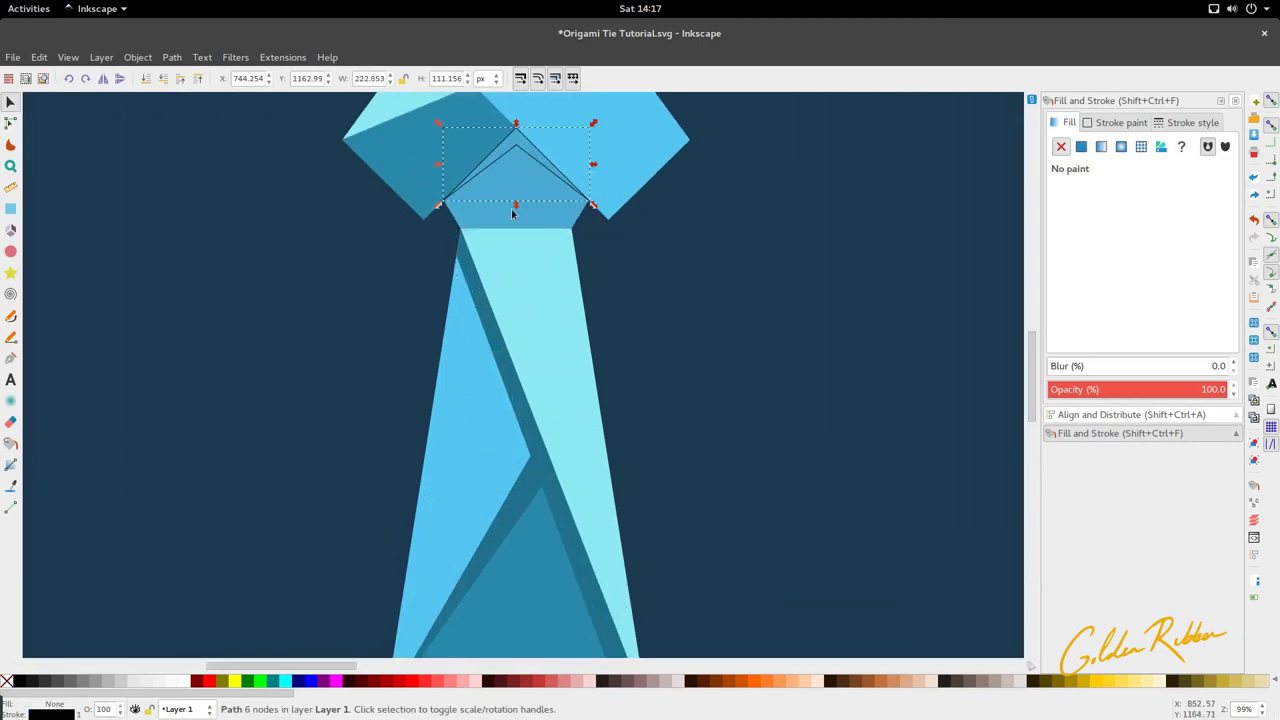
key("d")
left_click(491, 300)
key("s")
scroll(516, 233, "down", 4, "ctrl")
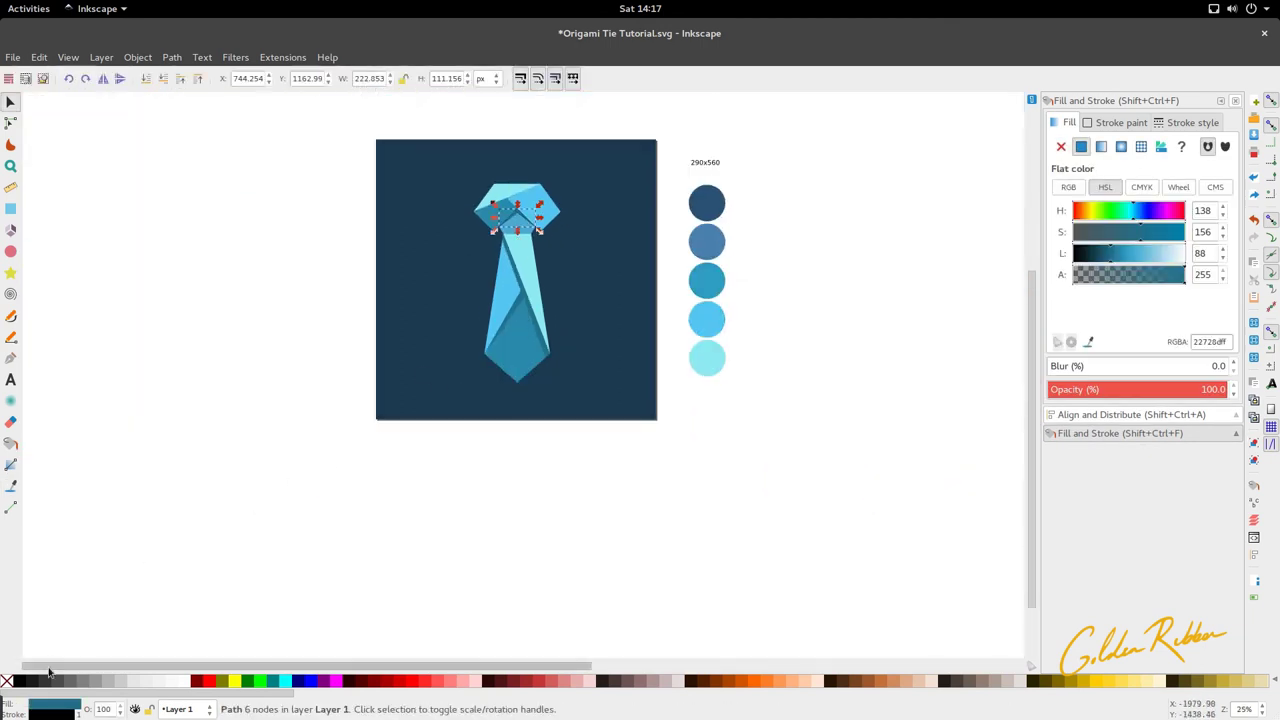
right_click(64, 712)
key("Escape")
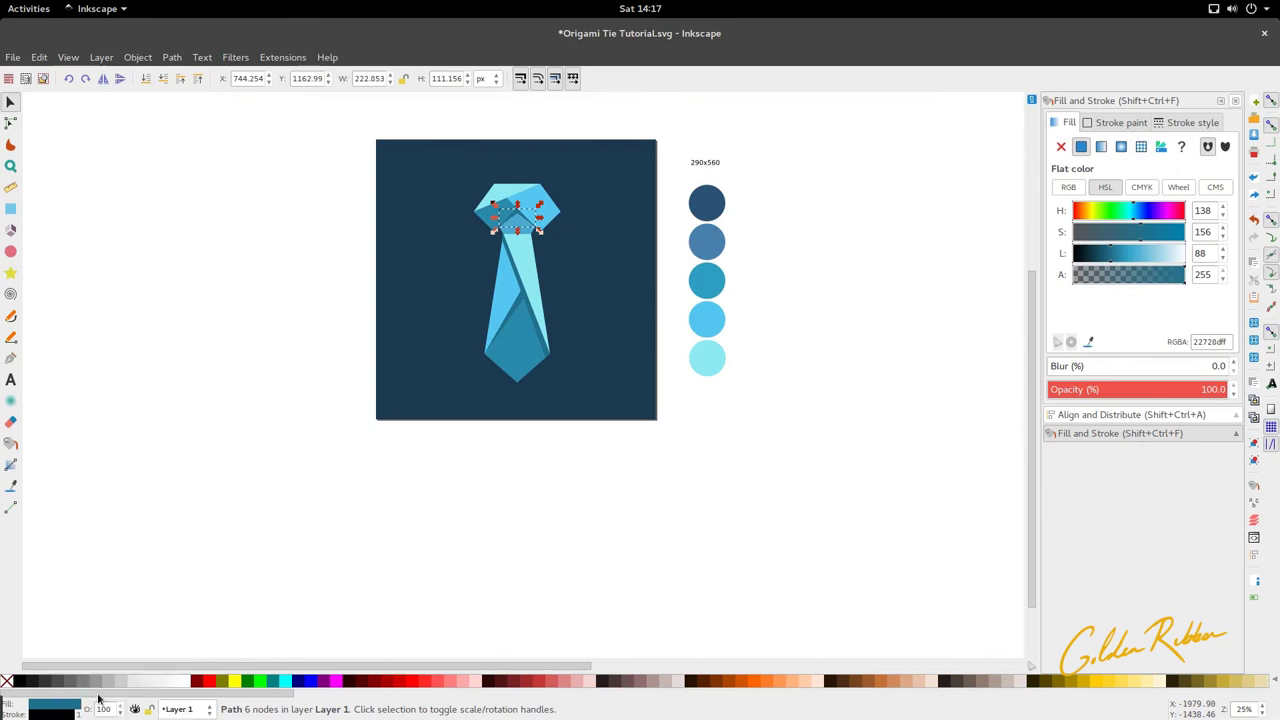
key("Escape")
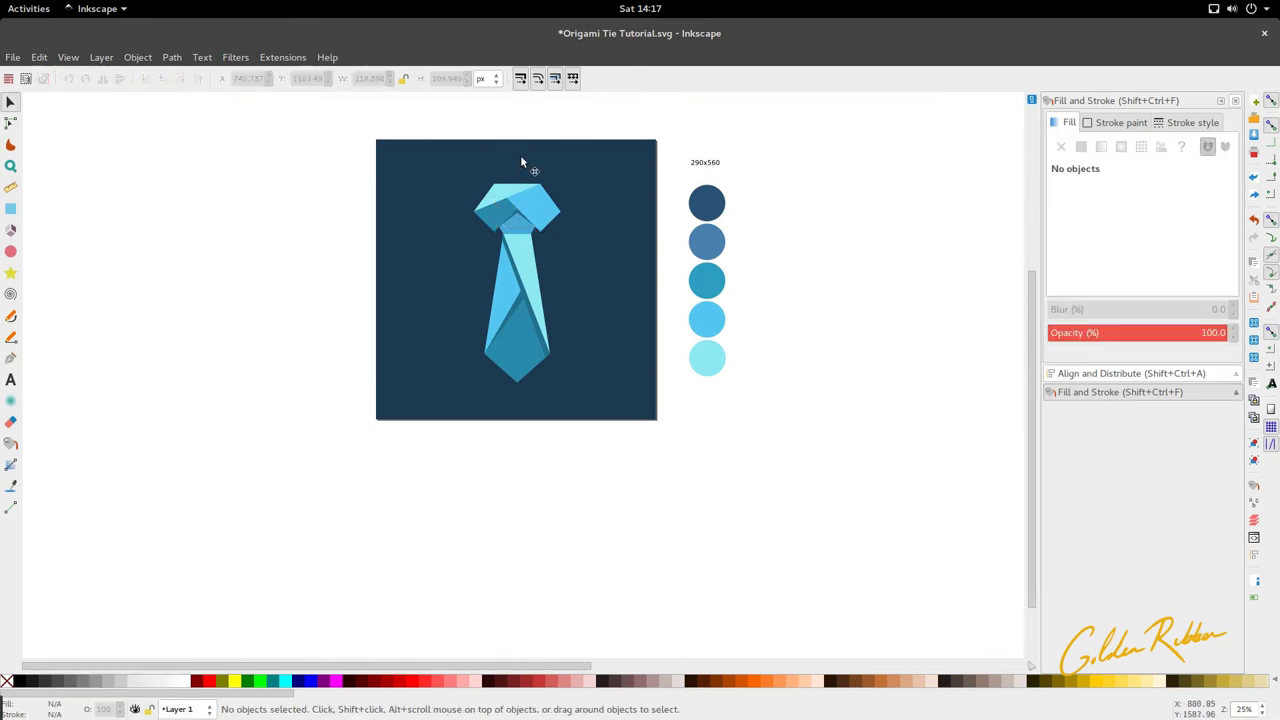
Try to apply a linear gradient fading to transparent across the long diagonal strip on the tie body
scroll(528, 285, "up", 3, "ctrl")
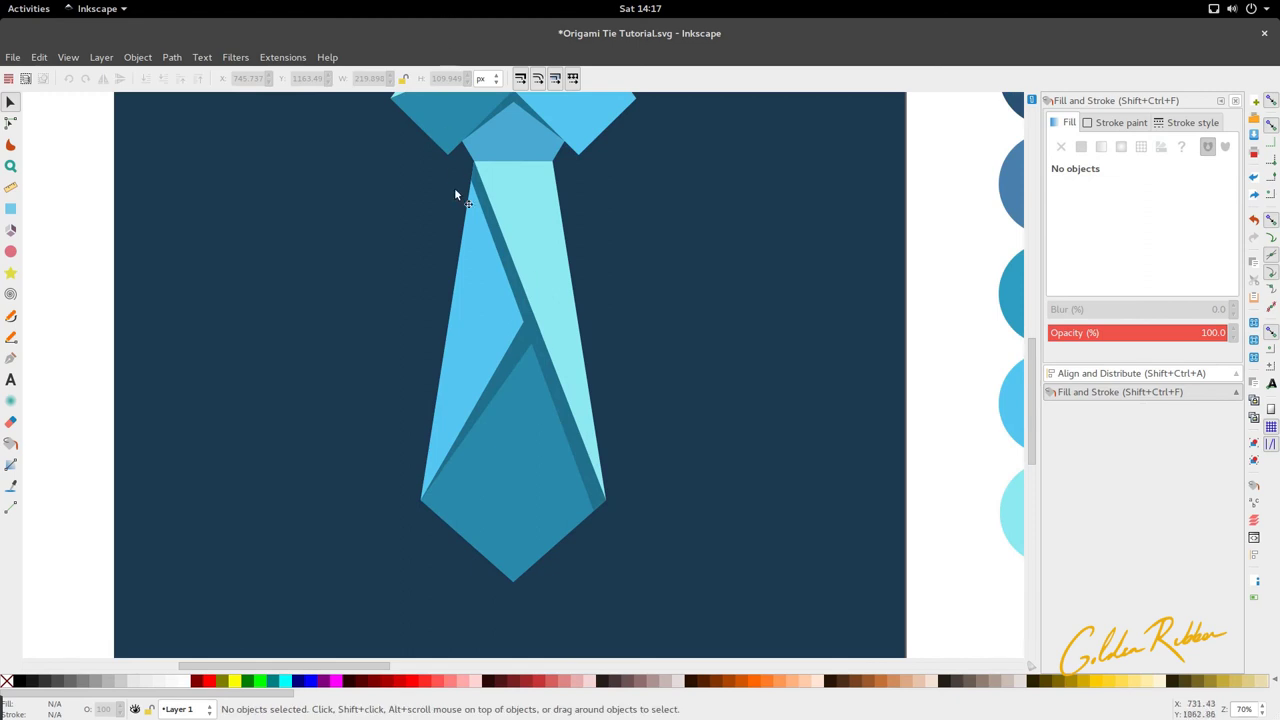
scroll(487, 220, "down", 1, "ctrl")
scroll(500, 300, "up", 2, "ctrl")
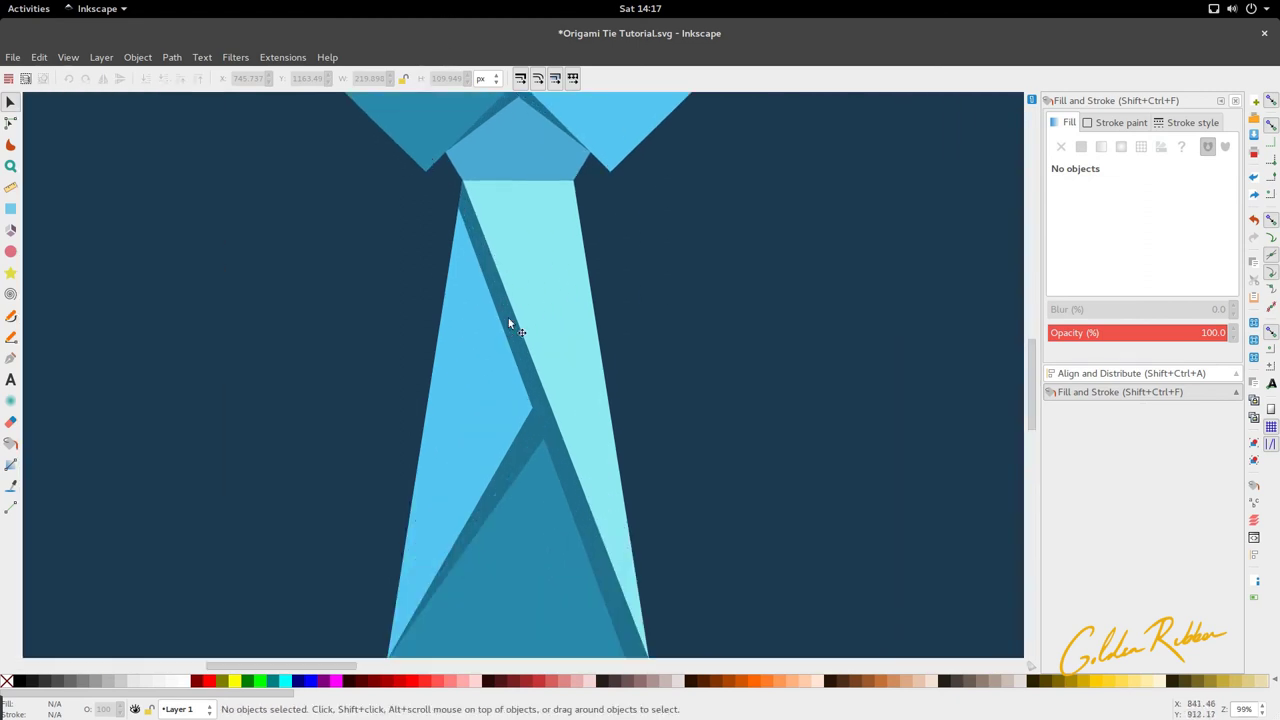
double_click(508, 320)
key("g")
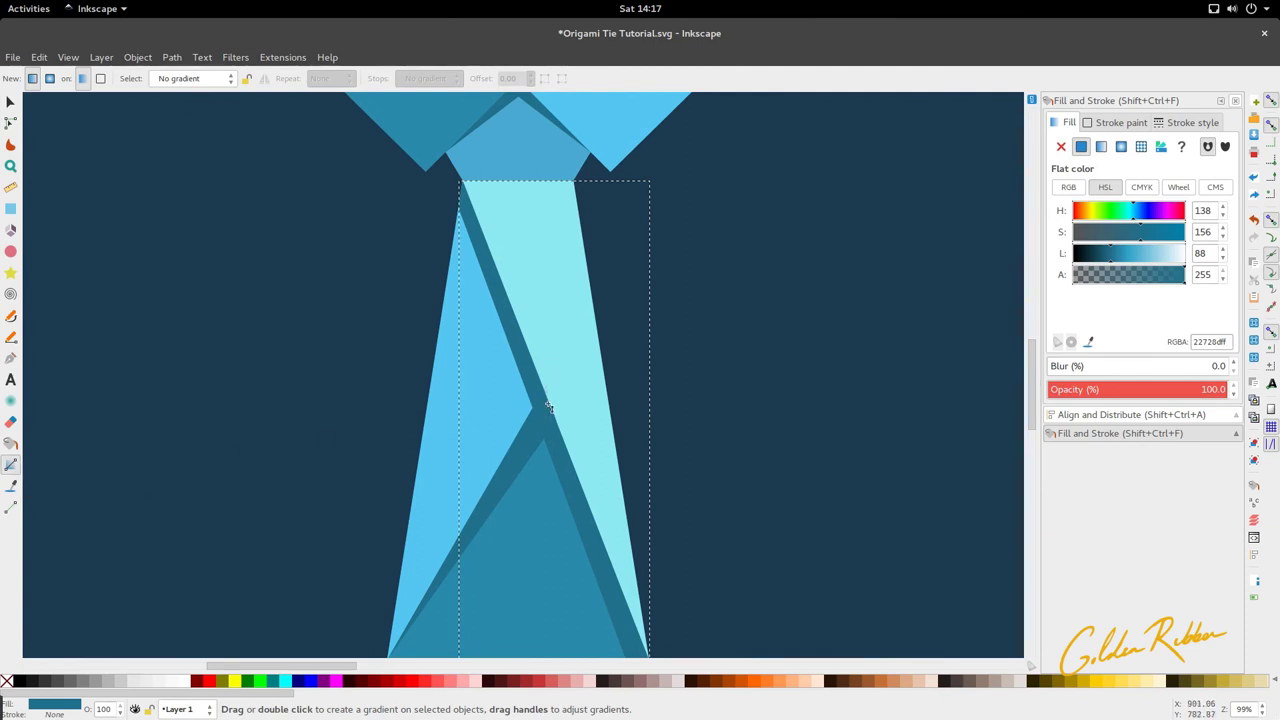
mouse_move(548, 407)
left_mouse_down()
mouse_move(528, 402)
mouse_move(535, 390)
left_mouse_up()
key("s")
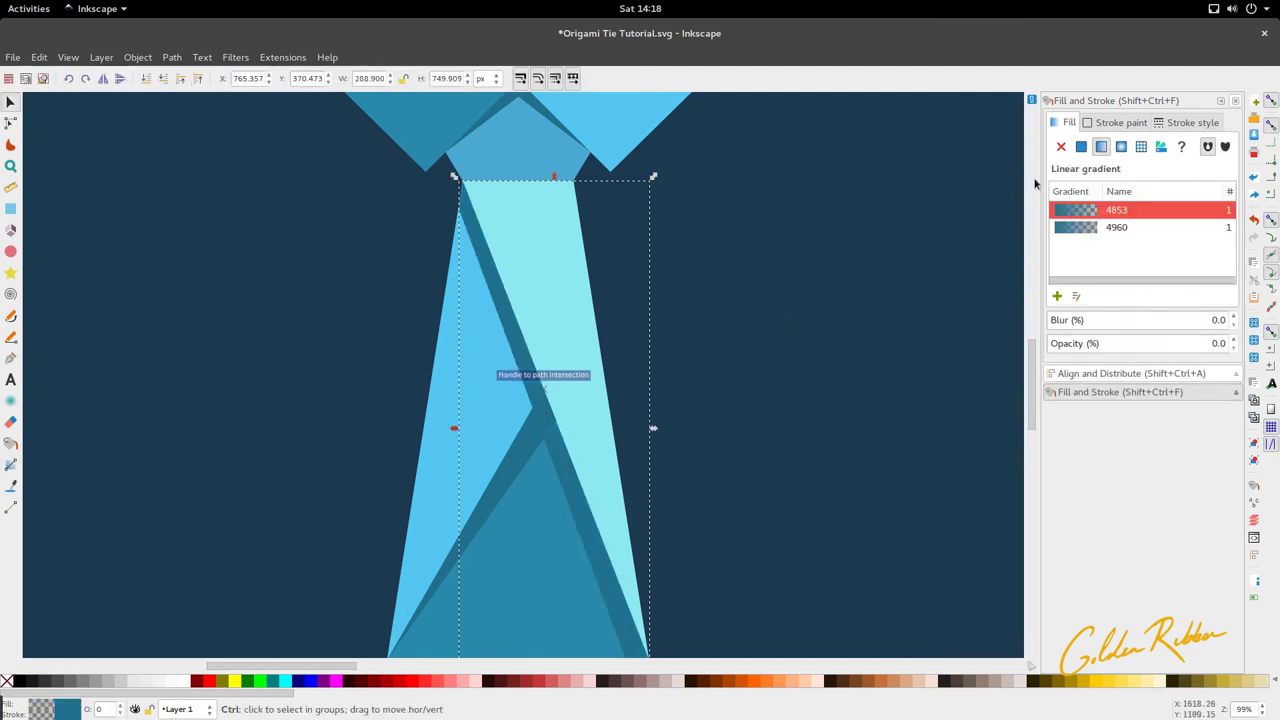
Undo the long diagonal strip's gradient and turn off snapping
key("ctrl+z")
left_click(1271, 102)
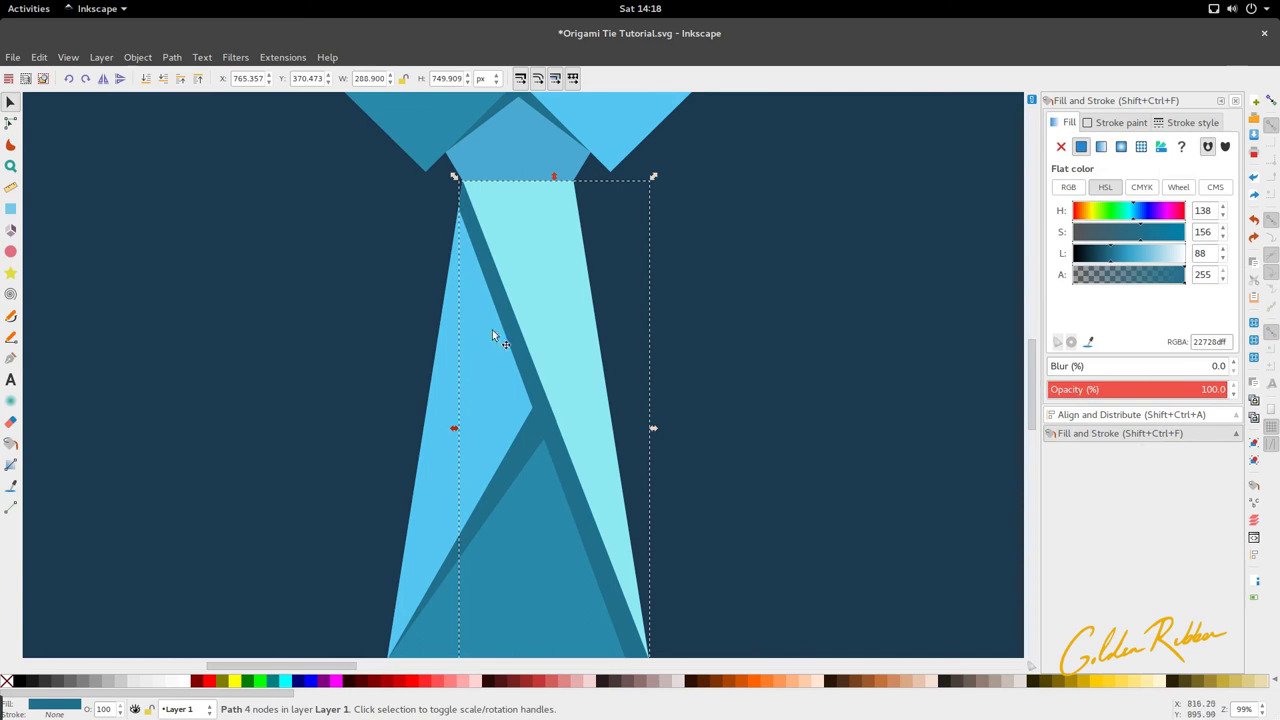
key("b")
left_click_drag(531, 358, 527, 369)
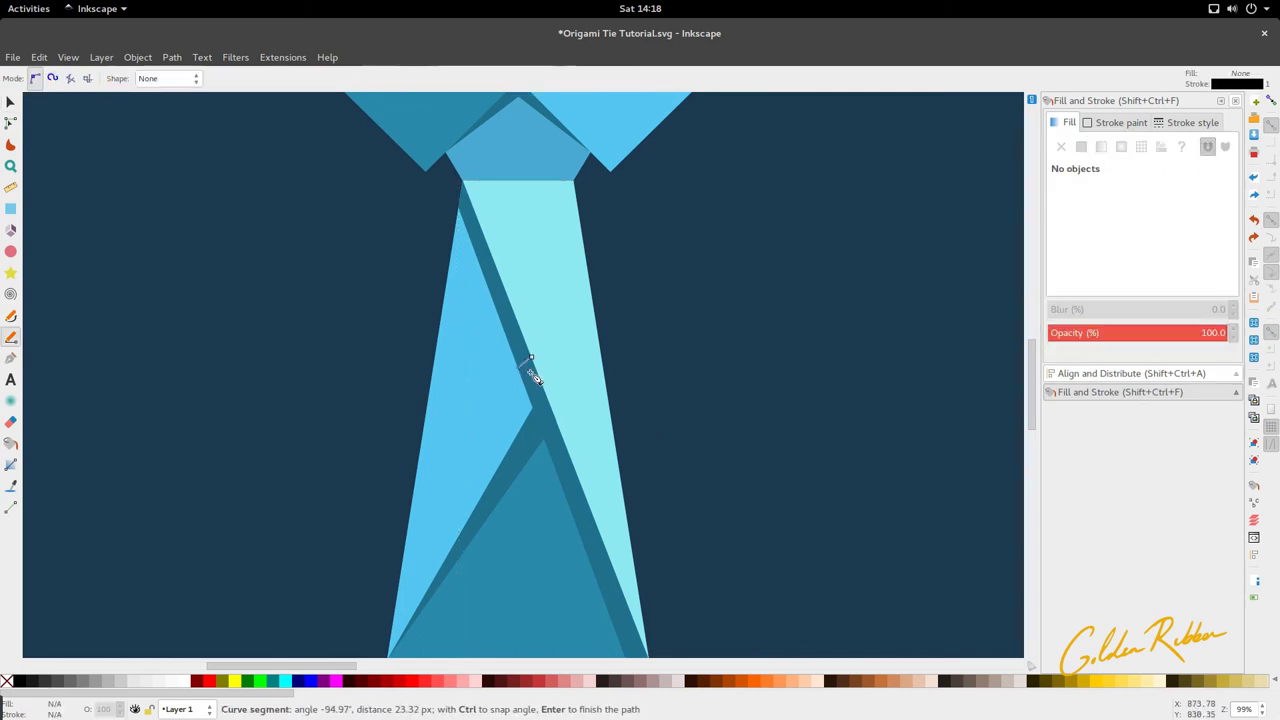
key("Escape")
left_click(531, 372)
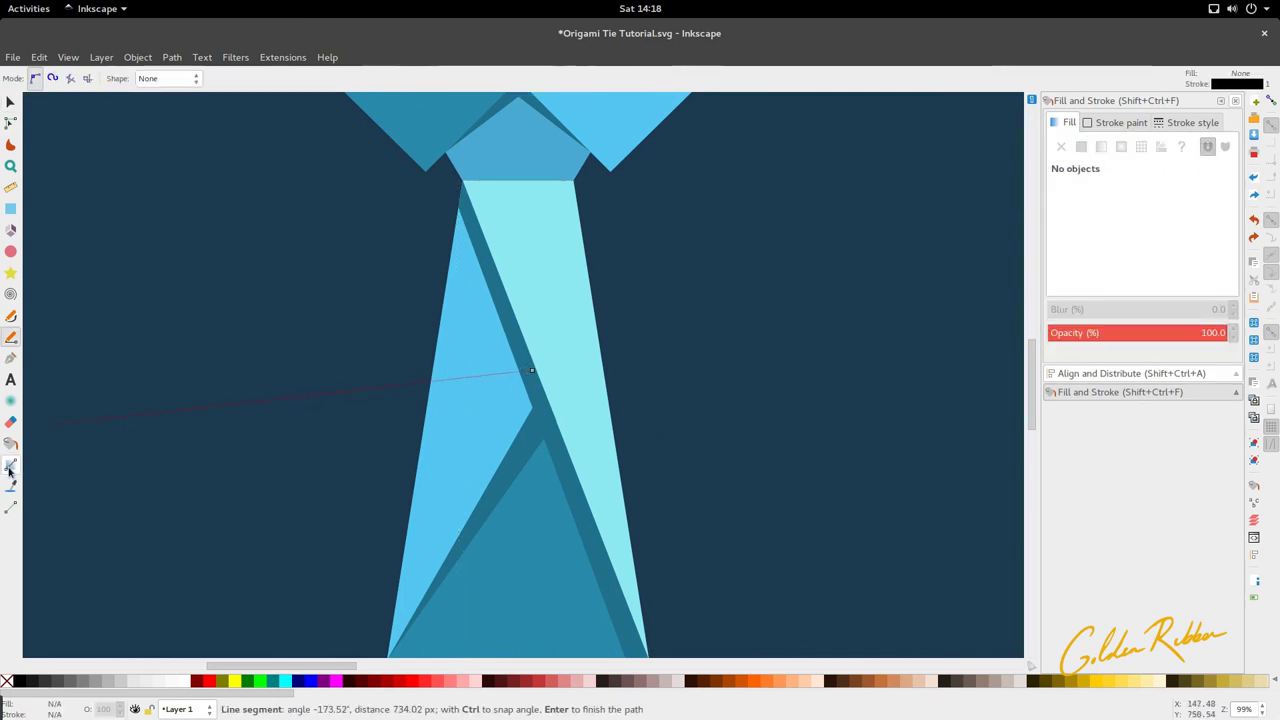
Apply a linear gradient across the long diagonal strip, fading from dark teal at the mint panel's edge to transparent on its outer side
key("g")
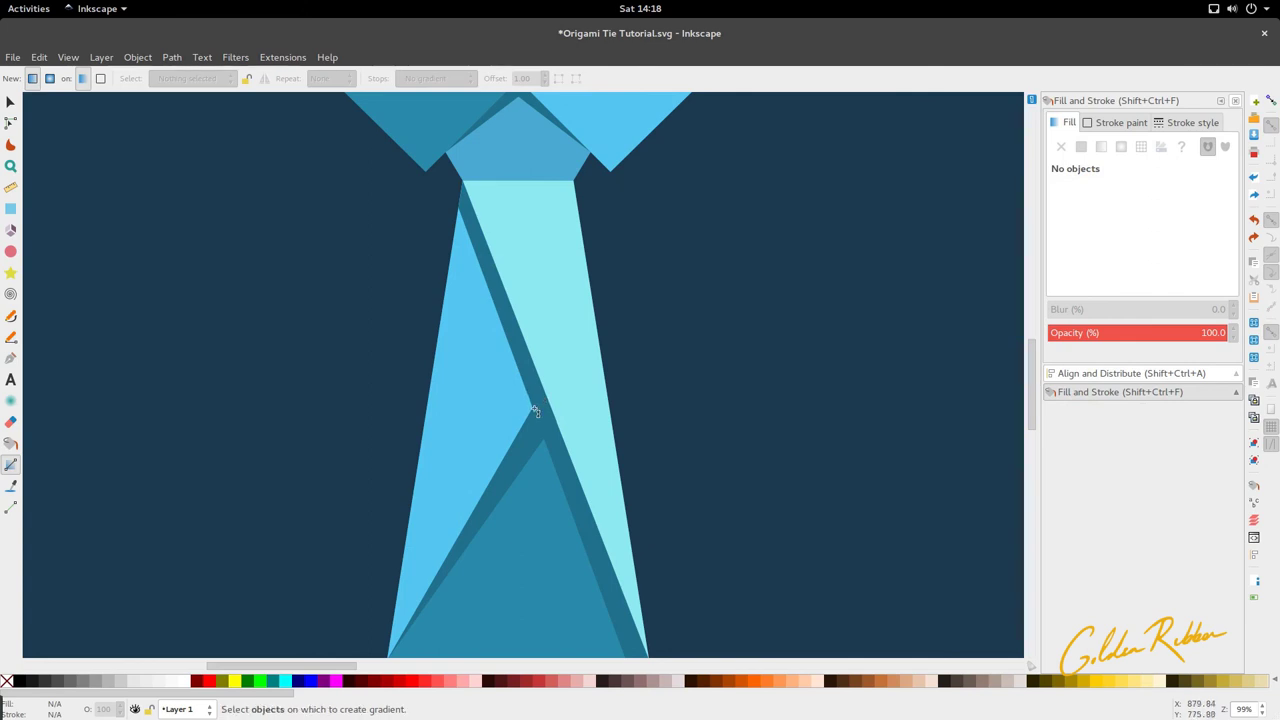
left_click(536, 393)
left_click_drag(538, 388, 567, 380)
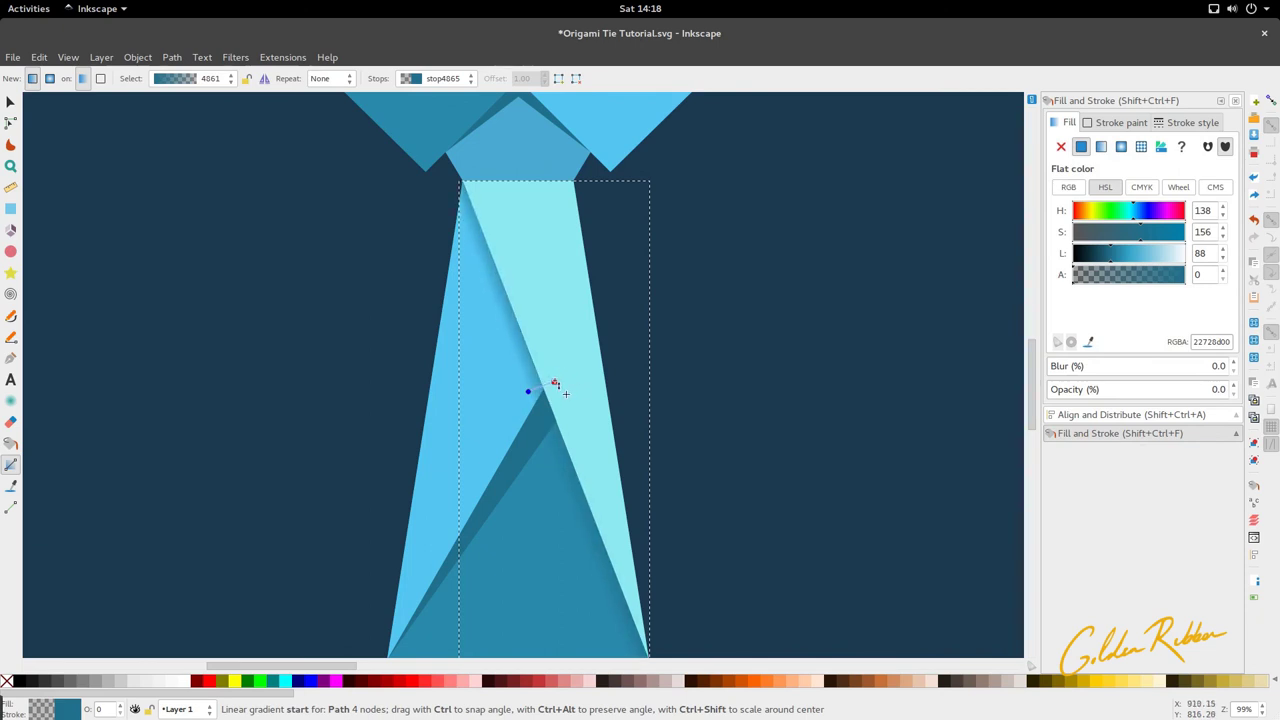
key("s")
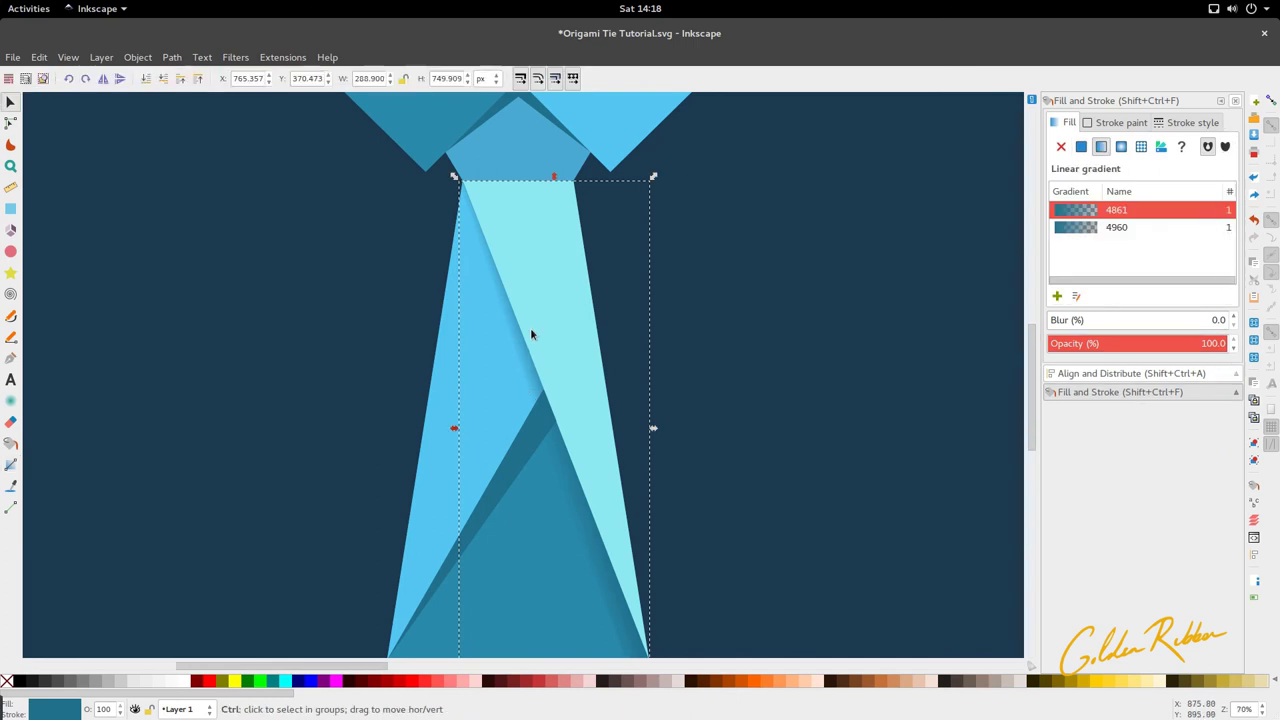
Fill the chevron strip under the knot with the blue picked from the pentagon below it, and darken it to an HSL lightness of 122
key("5")
left_click(527, 252)
scroll(527, 252, "up", 3)
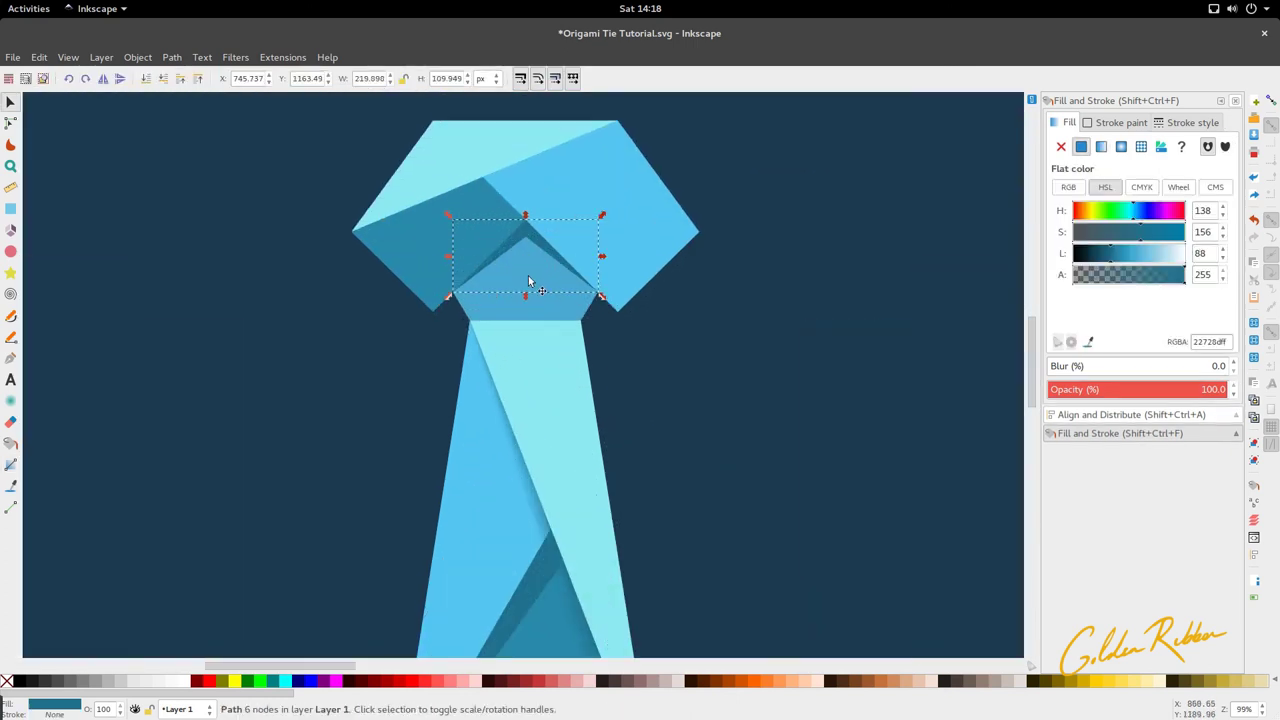
left_click_drag(1135, 262, 1138, 262)
key("d")
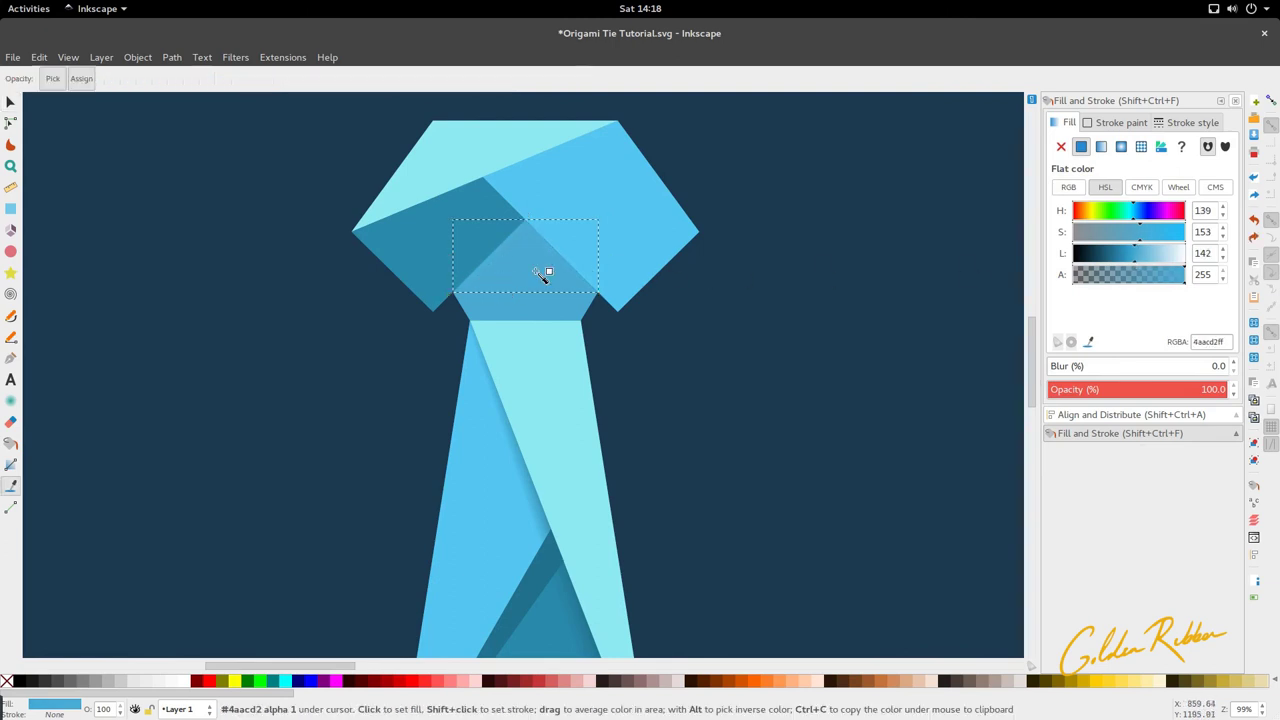
key("s")
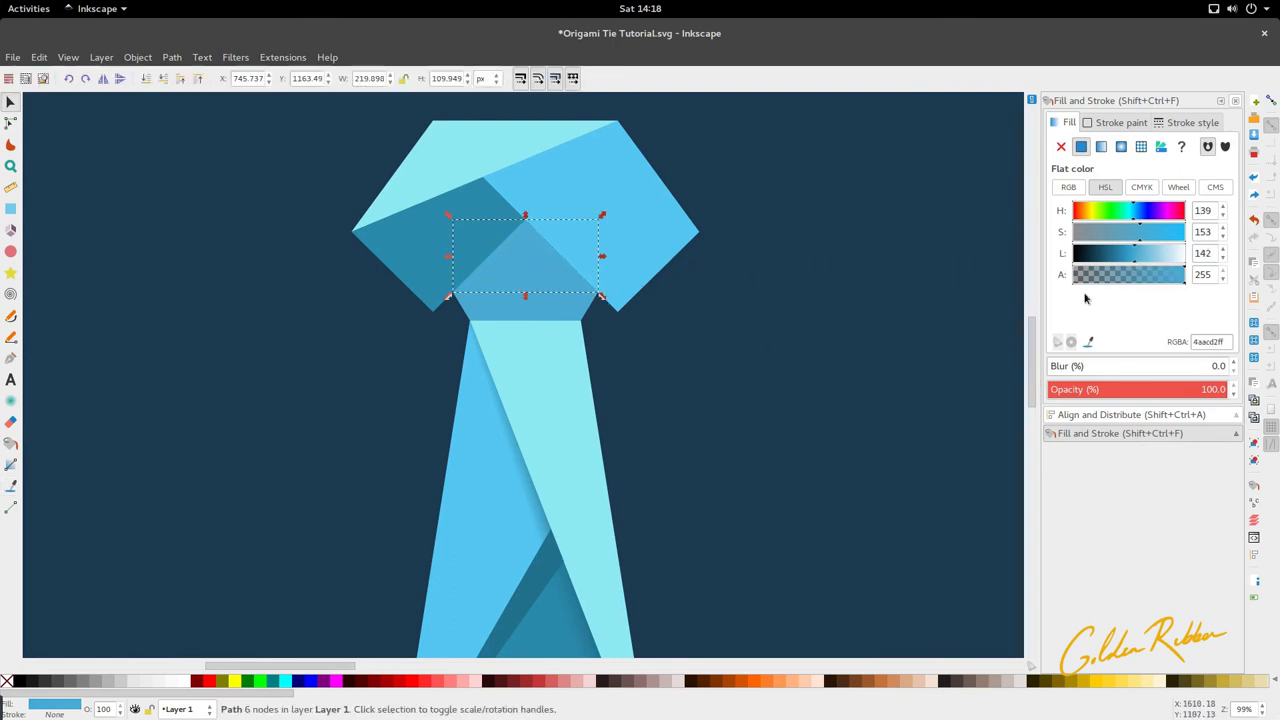
left_click_drag(1137, 261, 1126, 263)
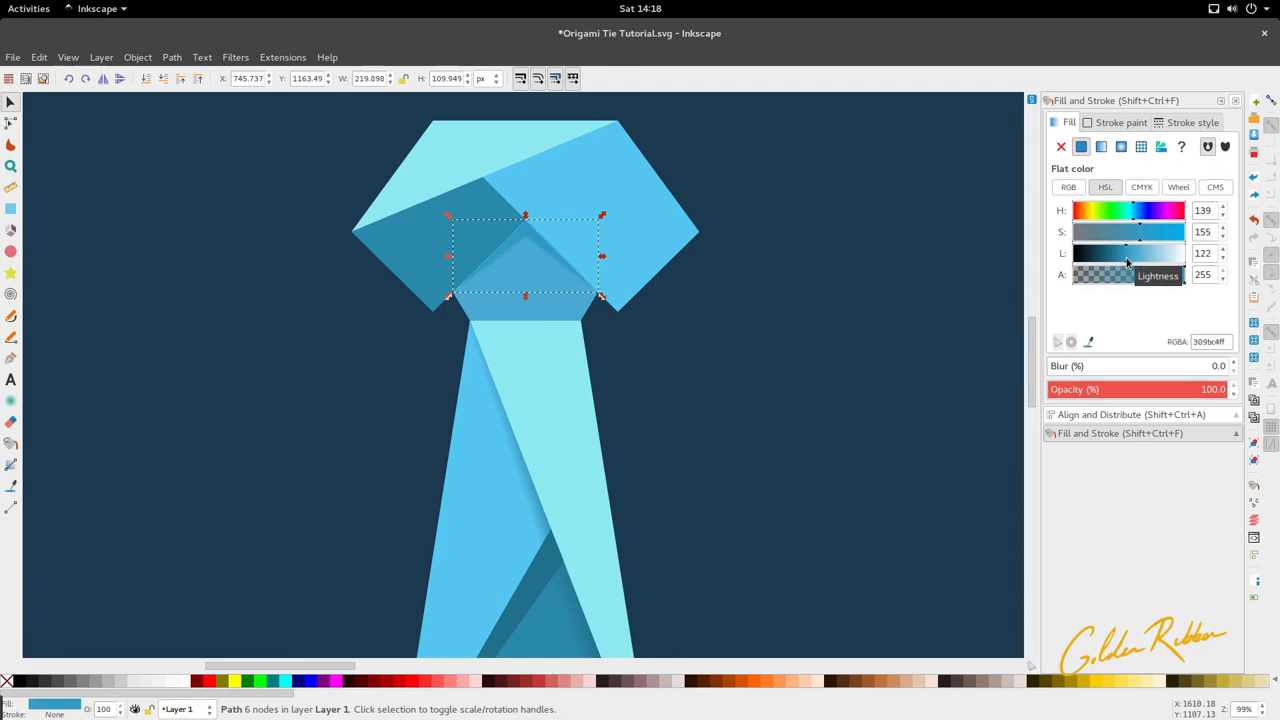
Refill the tip's triangular fold strip with the teal picked from the tip, and set its HSL lightness to 100
scroll(695, 304, "down", 2)
left_click(600, 414)
scroll(610, 390, "down", 3)
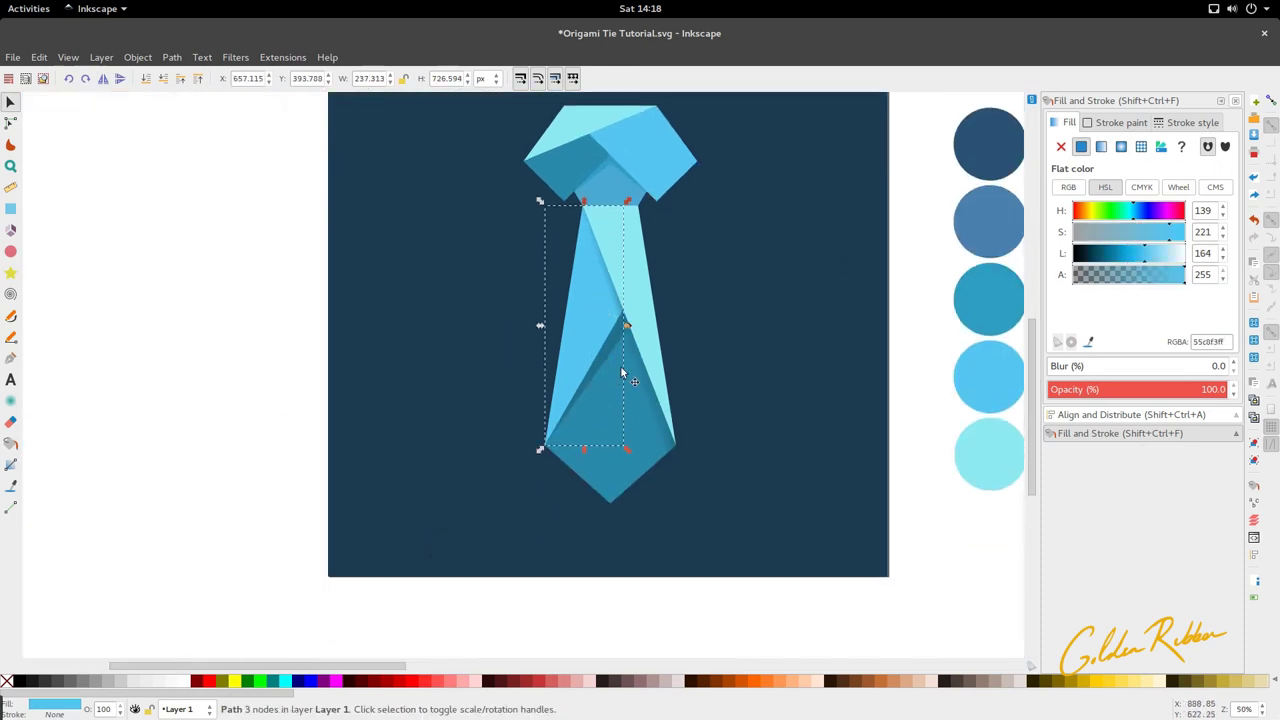
left_click(614, 354)
key("d")
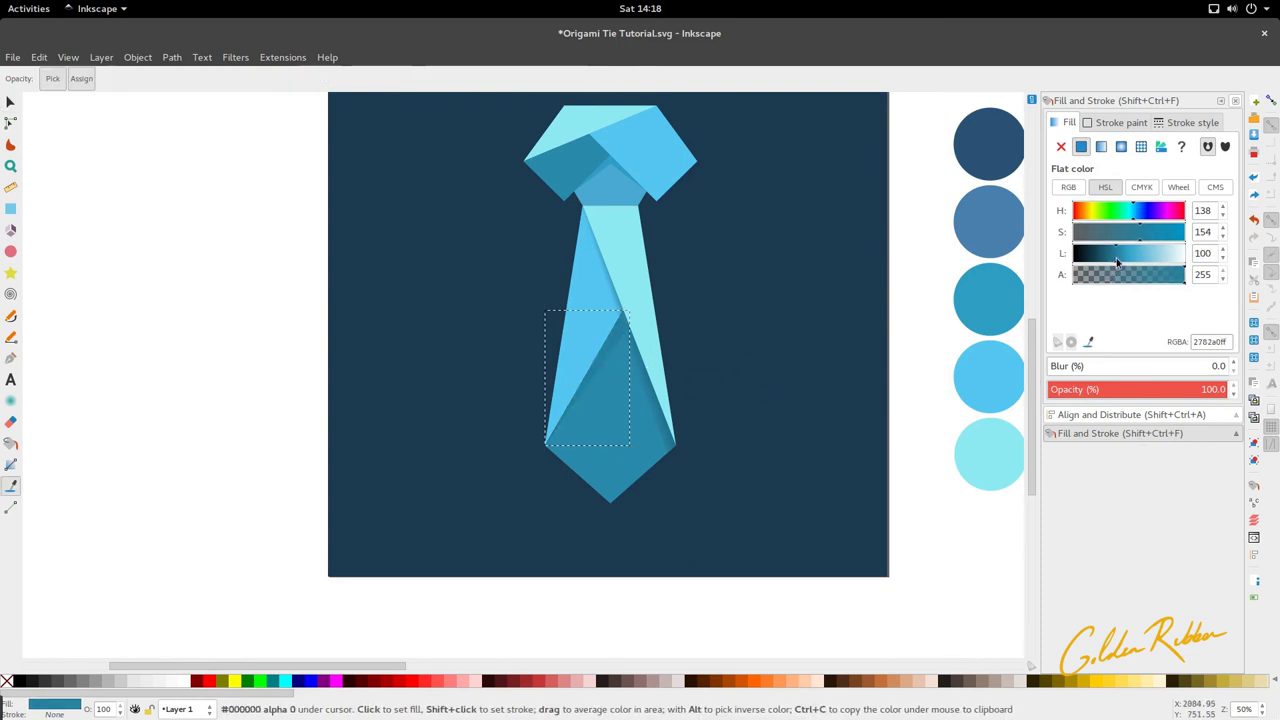
key("s")
left_click(514, 329)
scroll(534, 317, "down", 2)
scroll(531, 317, "up", 2)
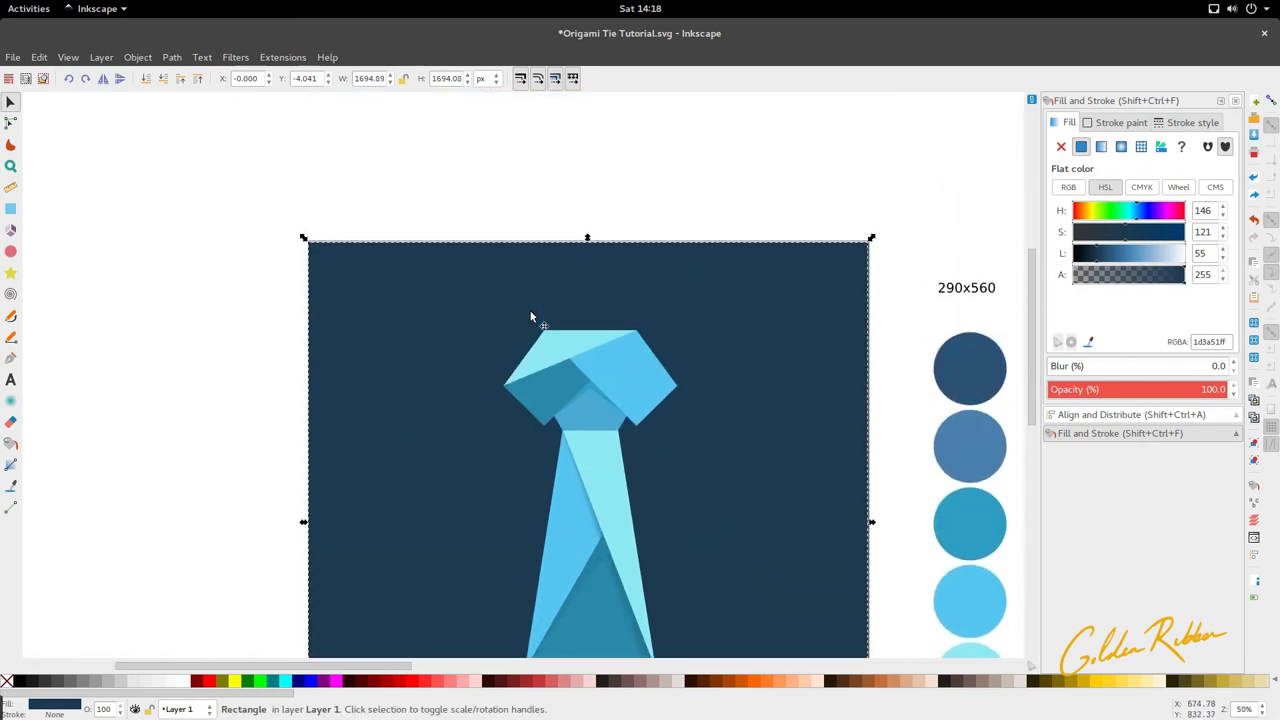
Apply a linear gradient to the knot's dark teal facet, running from its lower-left edge up toward the knot's centre
scroll(545, 400, "up", 2)
left_click(540, 415)
key("n")
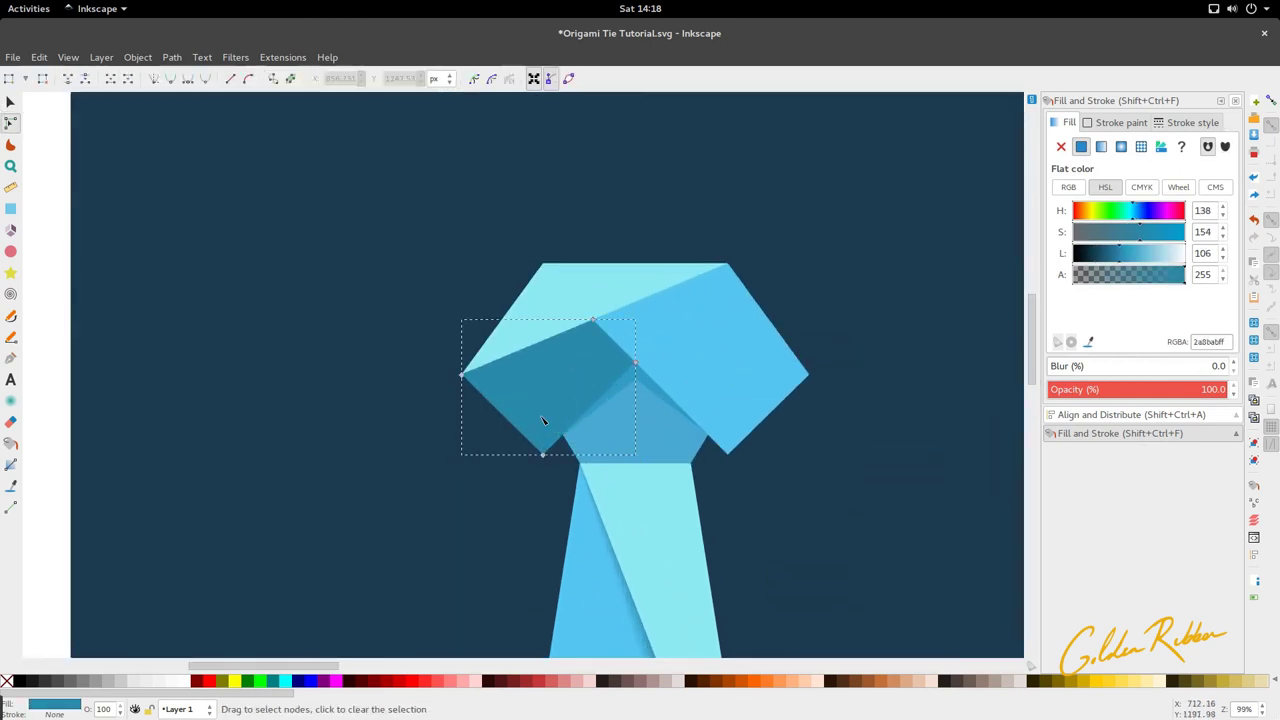
key("g")
left_click_drag(518, 420, 583, 369)
key("ctrl+z")
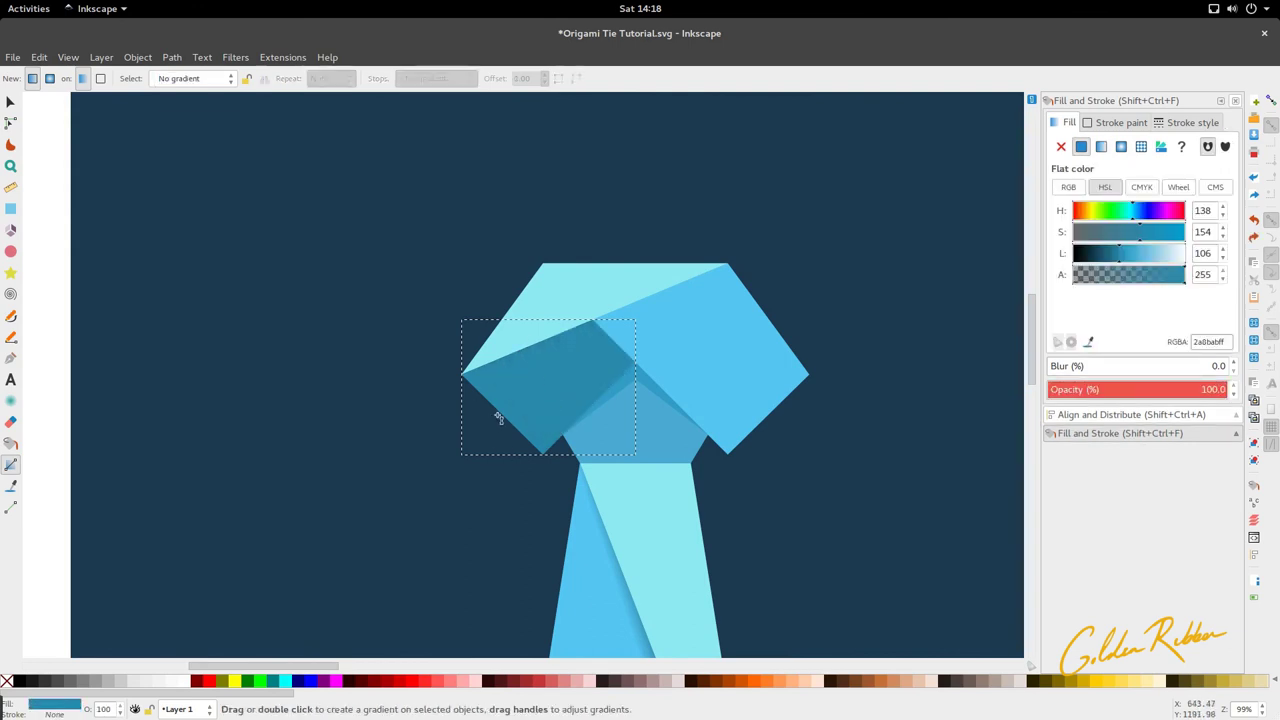
key("ctrl+shift+z")
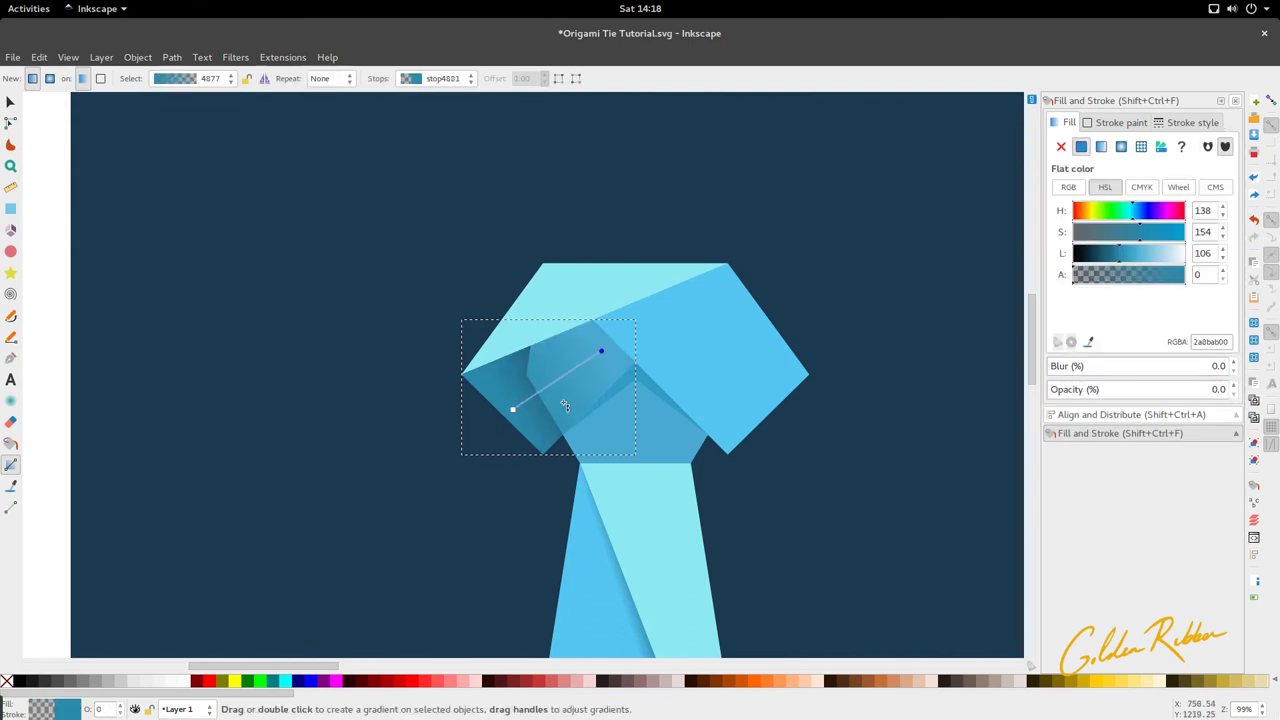
Colour the end stop of the dark teal facet's gradient with the palette's medium blue, 4b82ae
scroll(485, 344, "down", 2)
scroll(950, 360, "down", 3)
key("d")
left_click(950, 262)
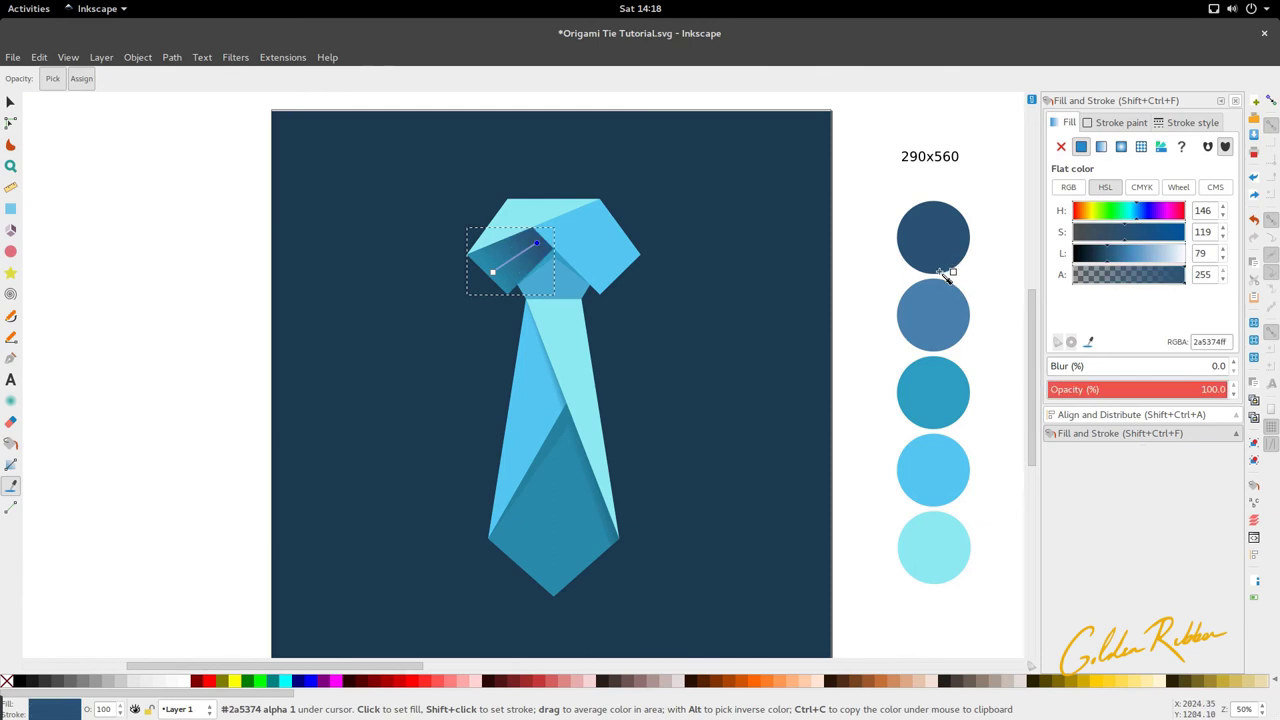
left_click(942, 308)
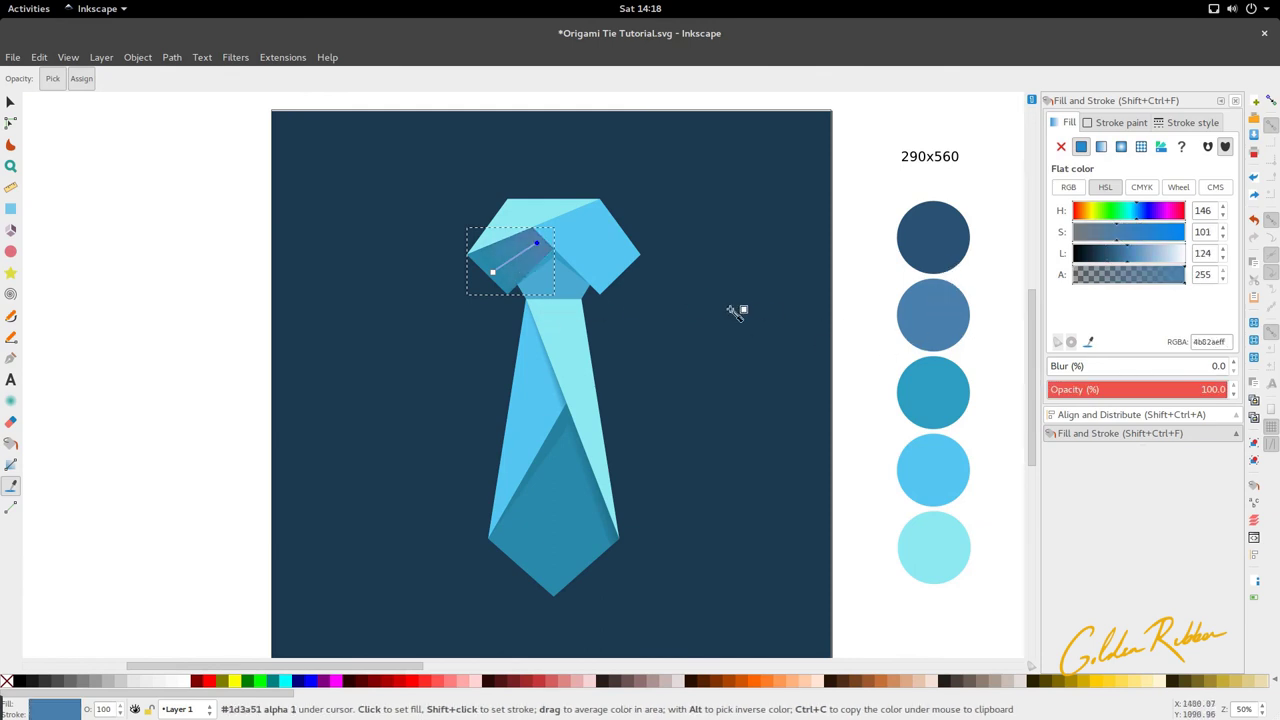
key("s")
left_click(599, 320)
scroll(578, 206, "up", 2, "ctrl")
scroll(550, 220, "down", 2, "ctrl")
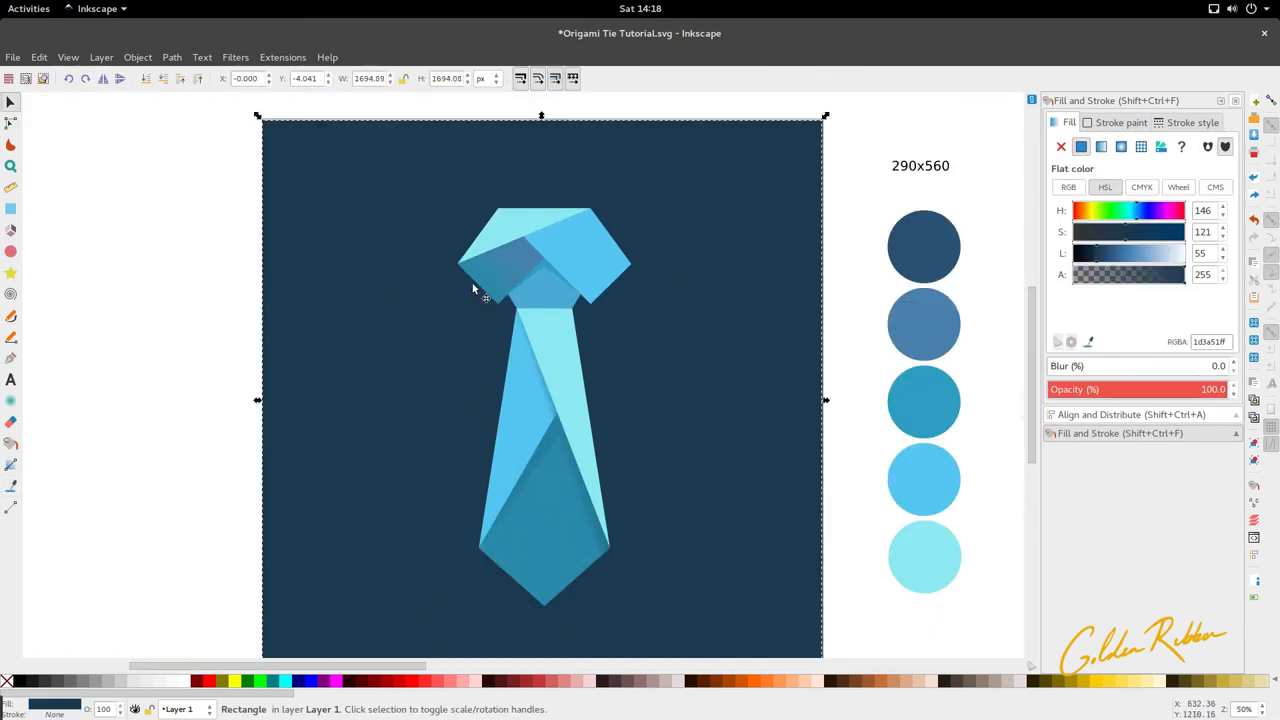
Apply a linear gradient to the knot's large light-blue facet, running from its upper-left edge to its lower-right edge
scroll(575, 322, "up", 1, "ctrl")
key("g")
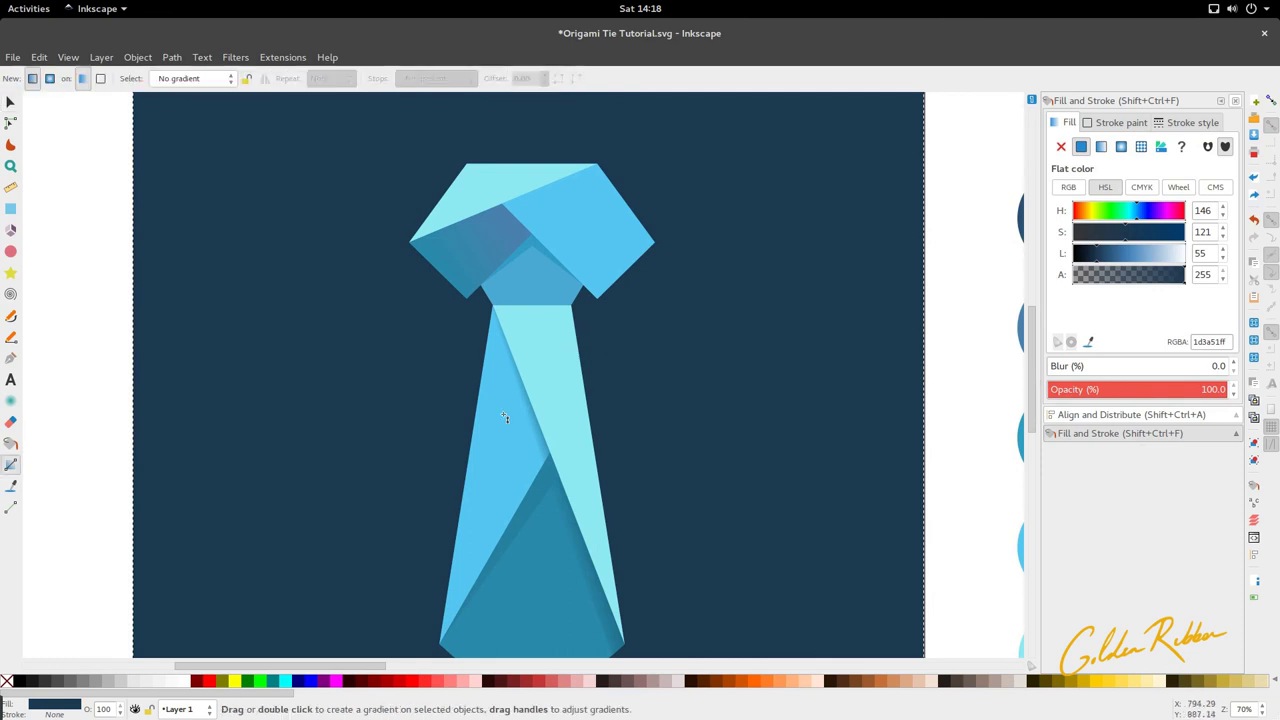
left_click(558, 198)
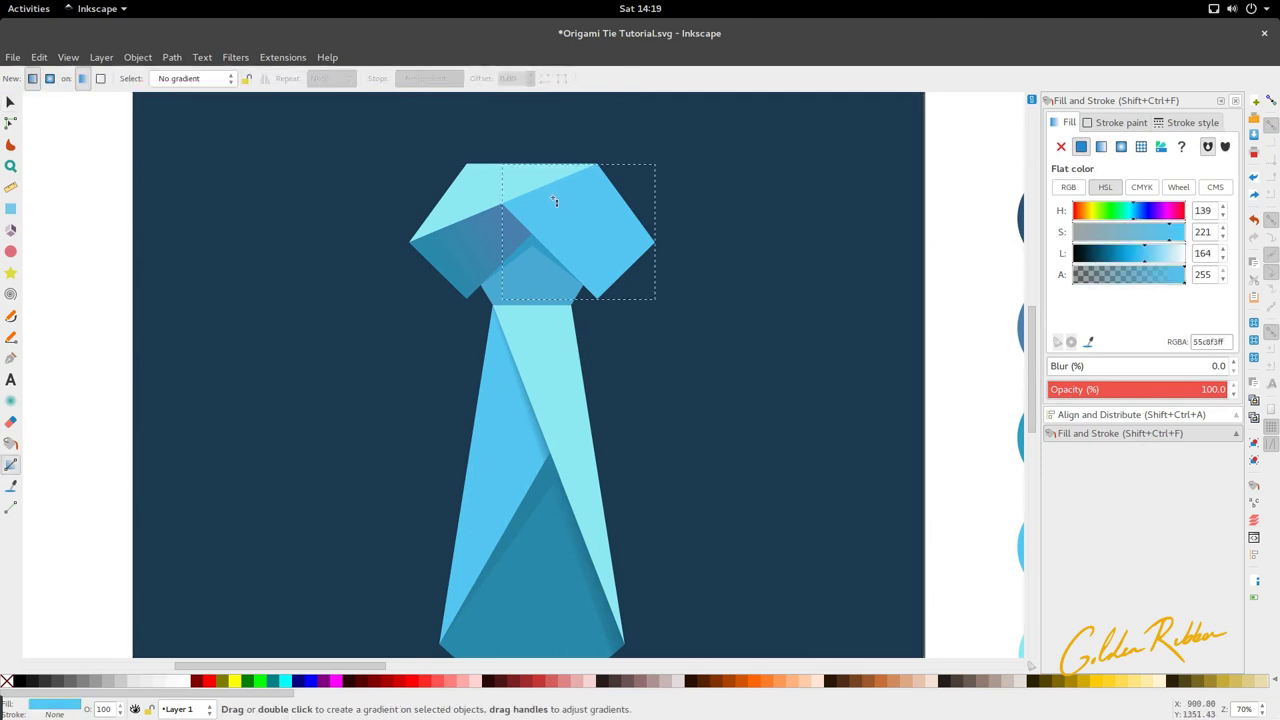
left_click_drag(554, 199, 635, 267)
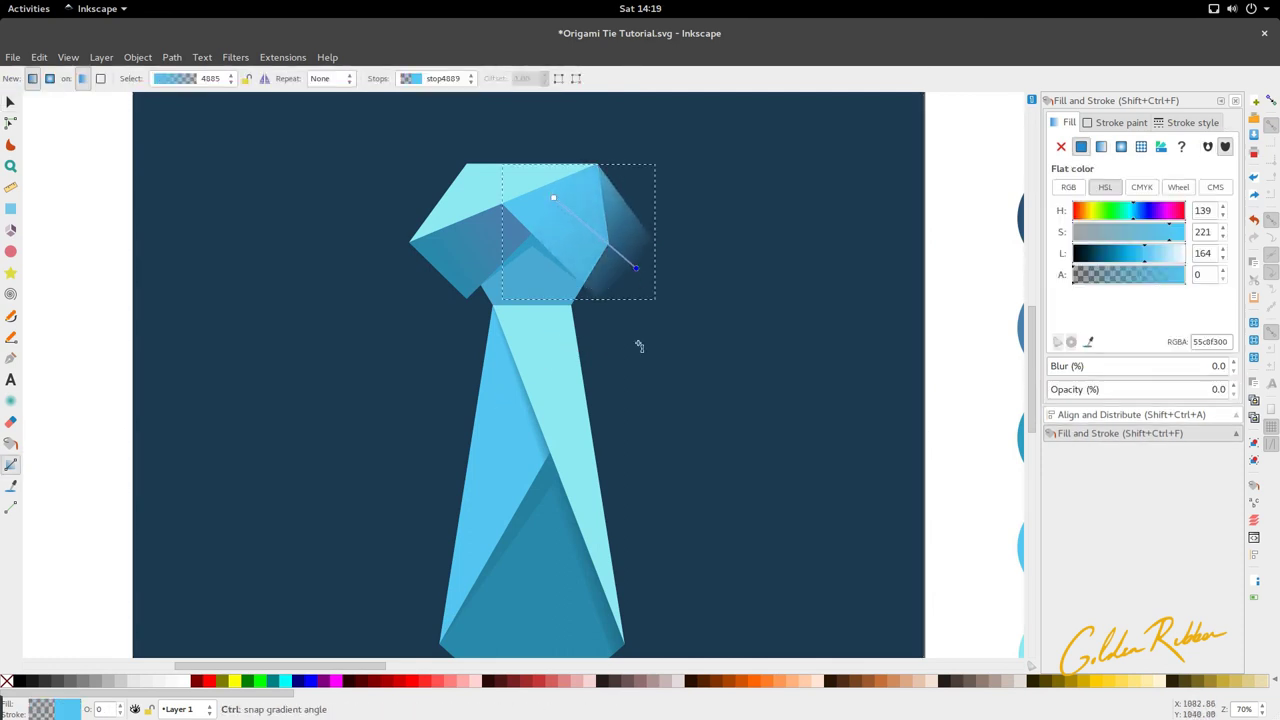
Colour the end stop of the light-blue facet's gradient with the mint picked from the tie body's panel
scroll(640, 346, "down", 1)
key("d")
left_click(963, 348)
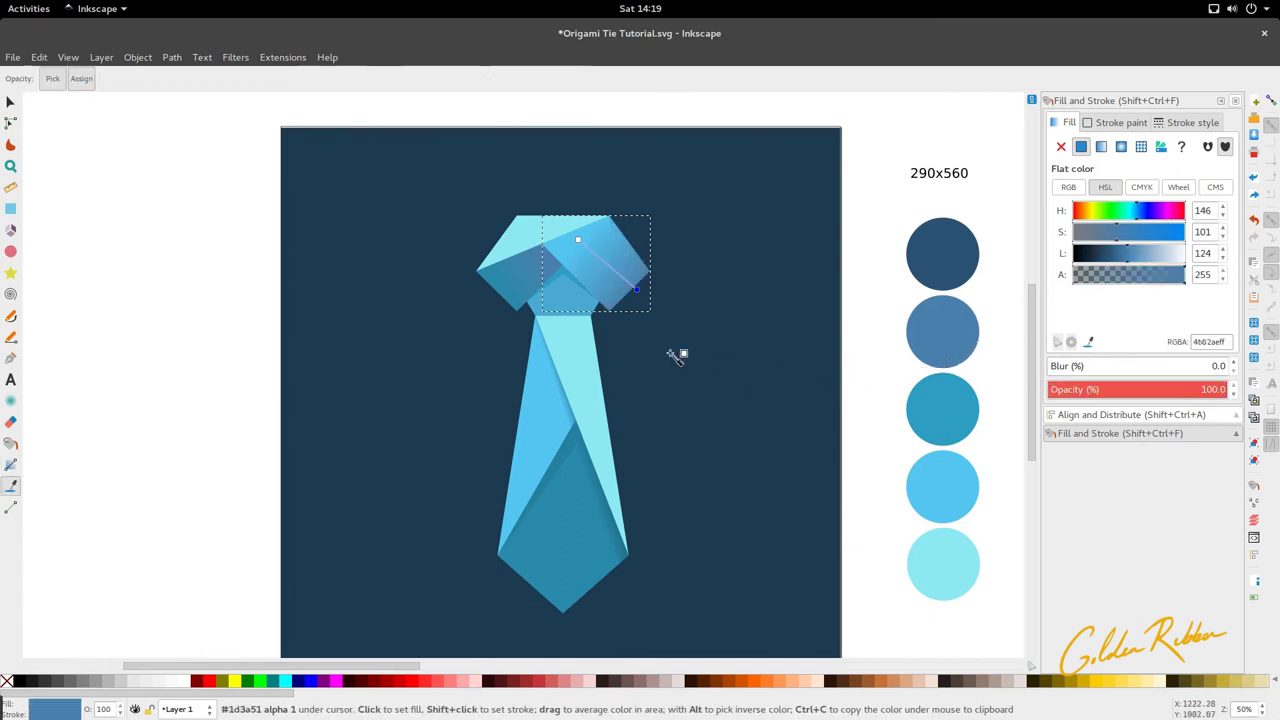
left_click(598, 413)
key("s")
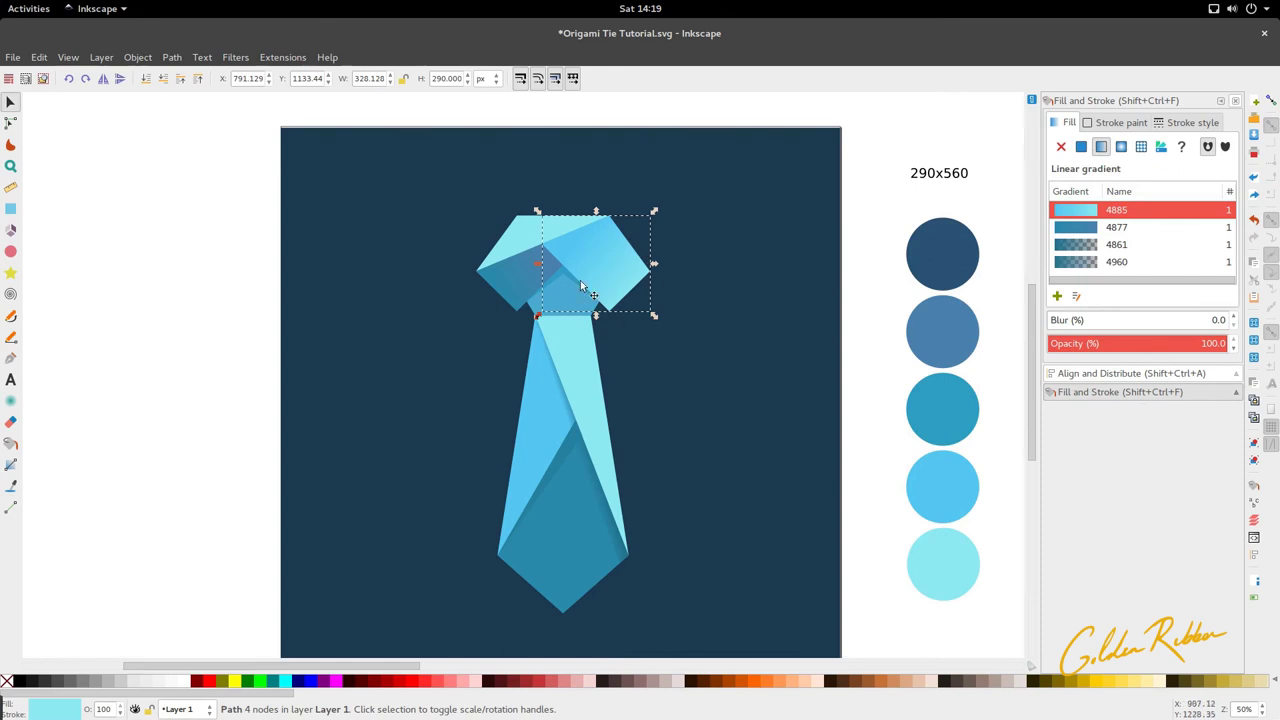
scroll(581, 285, "up", 3)
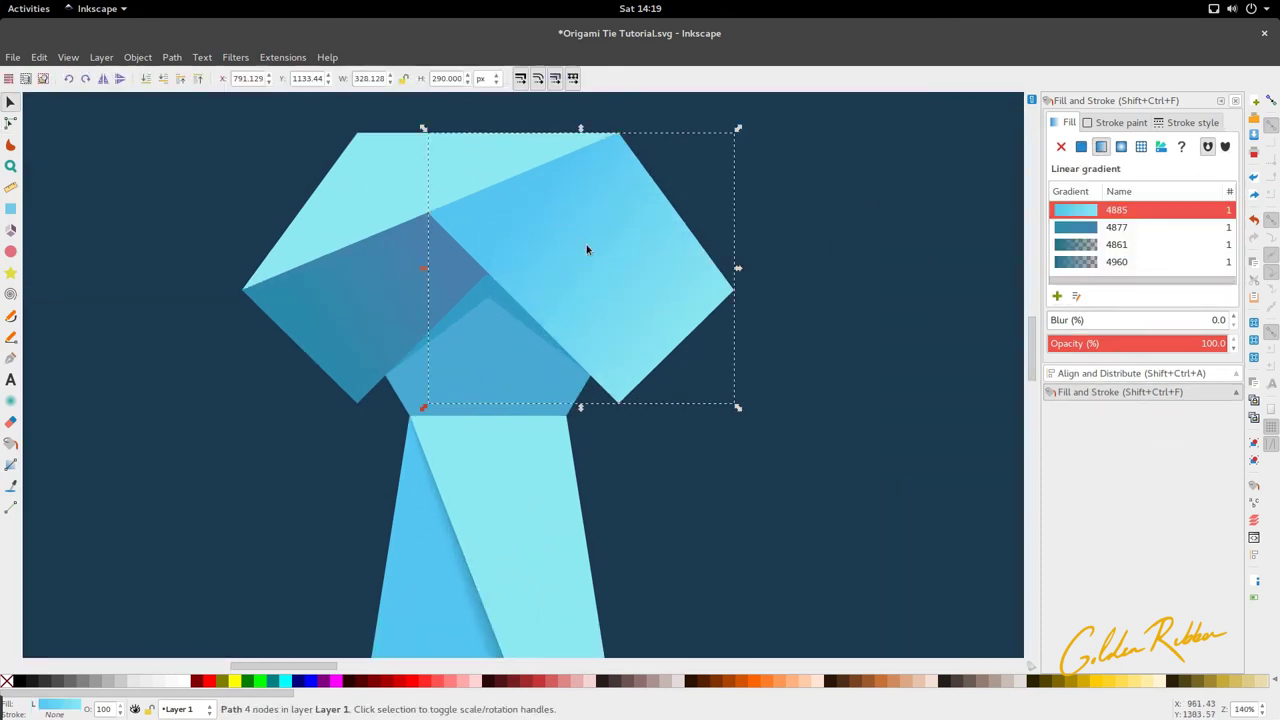
Apply a linear gradient to the tie body's mint panel, running from its lower-right edge up to near its top edge
scroll(590, 248, "down", 4)
scroll(578, 280, "up", 2)
double_click(585, 293)
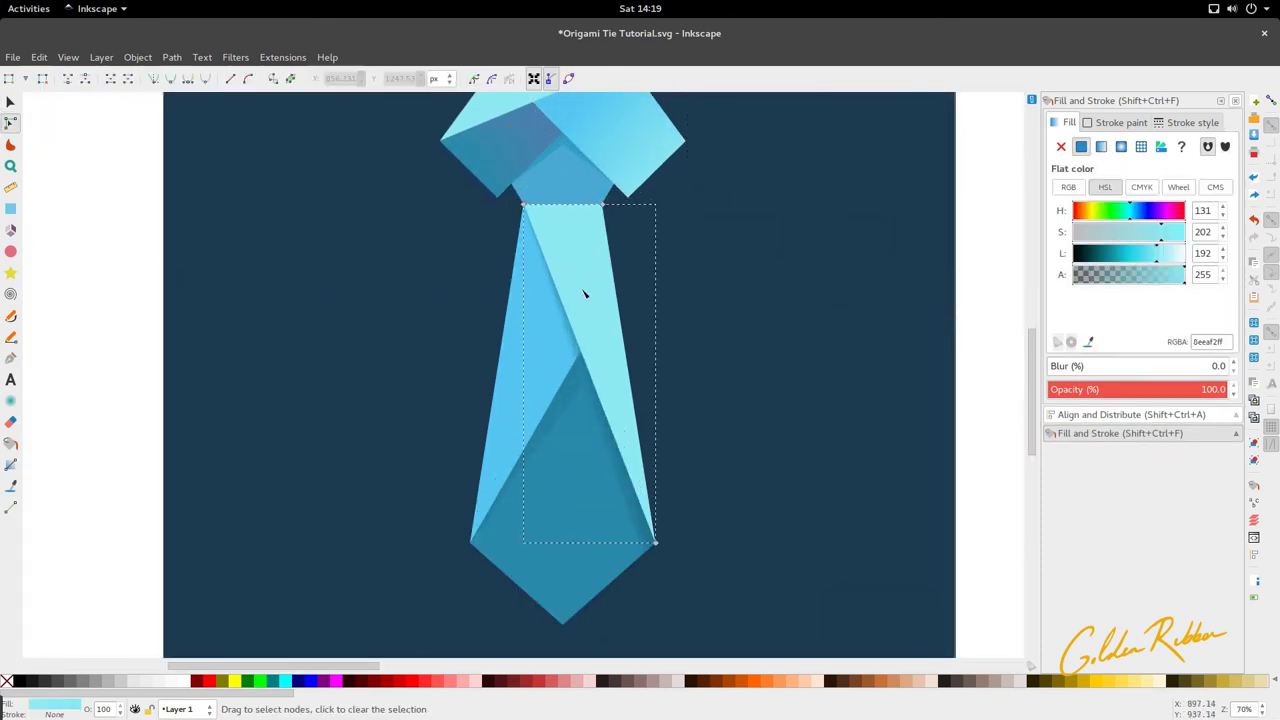
key("g")
left_click_drag(627, 370, 586, 230)
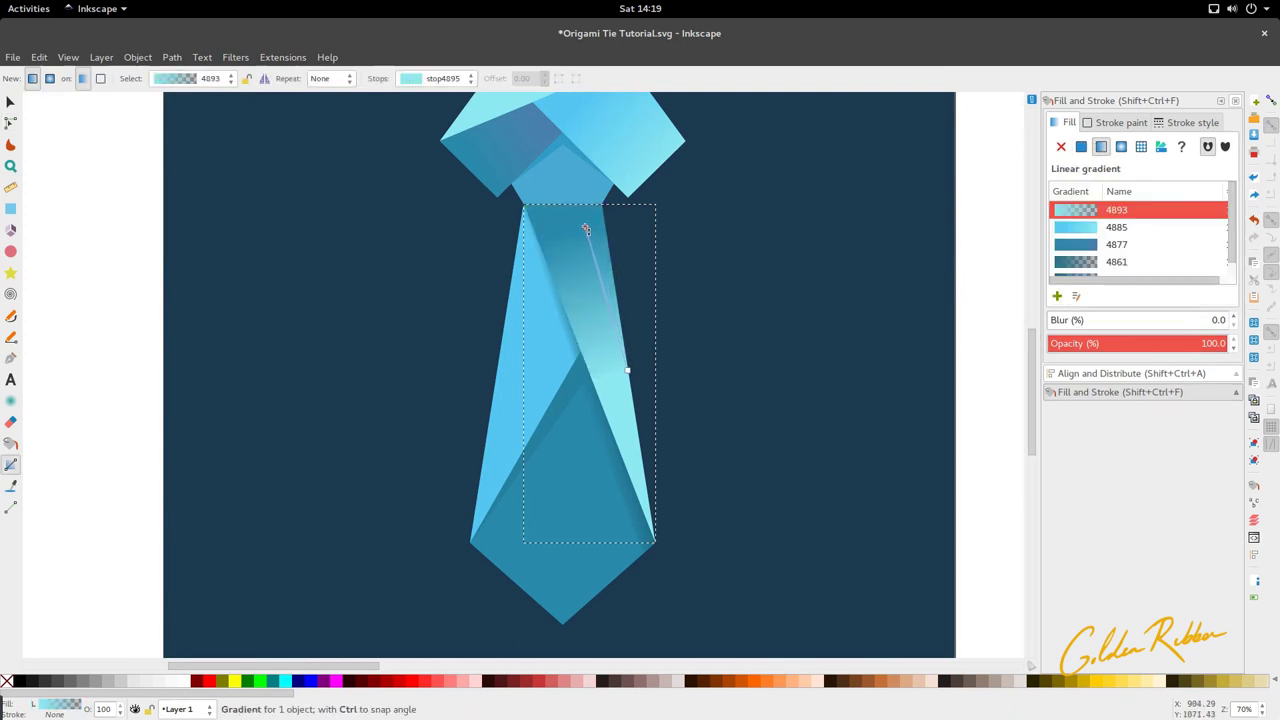
Colour the end stop of the mint panel's gradient with the teal picked from the tie body's lower panel
scroll(549, 323, "down", 3)
scroll(551, 332, "up", 1)
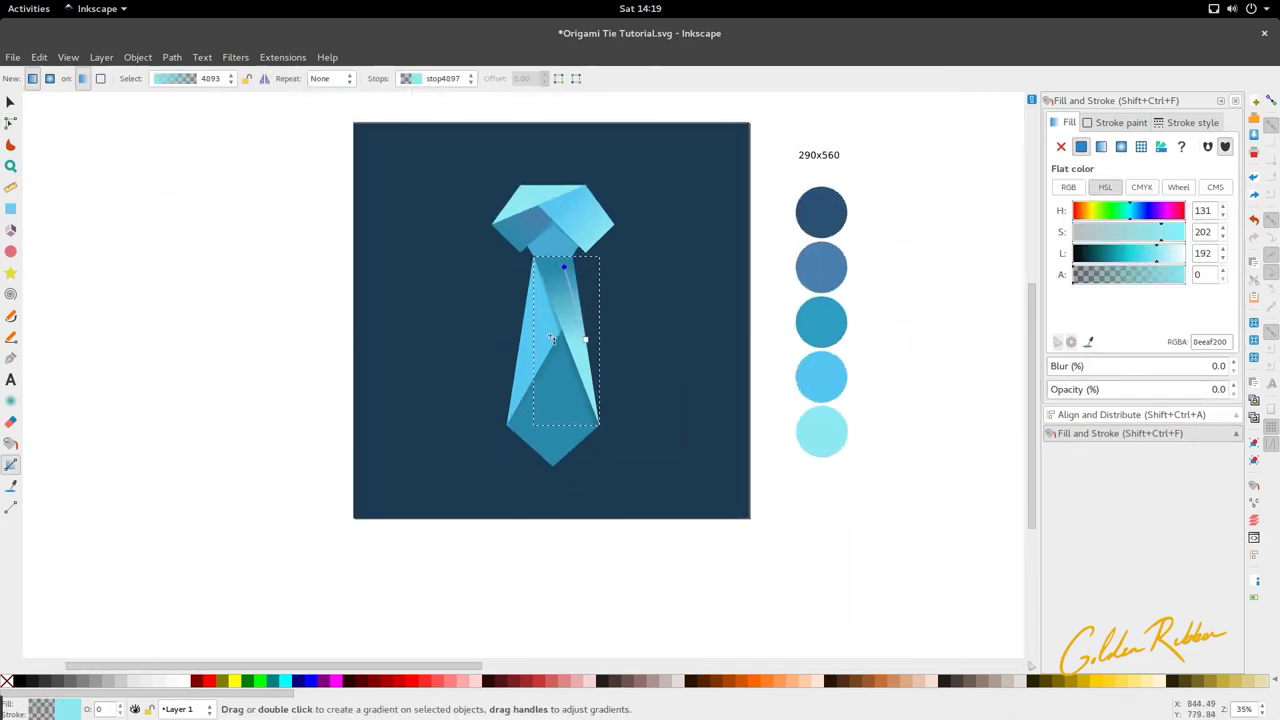
key("d")
left_click(566, 414)
key("s")
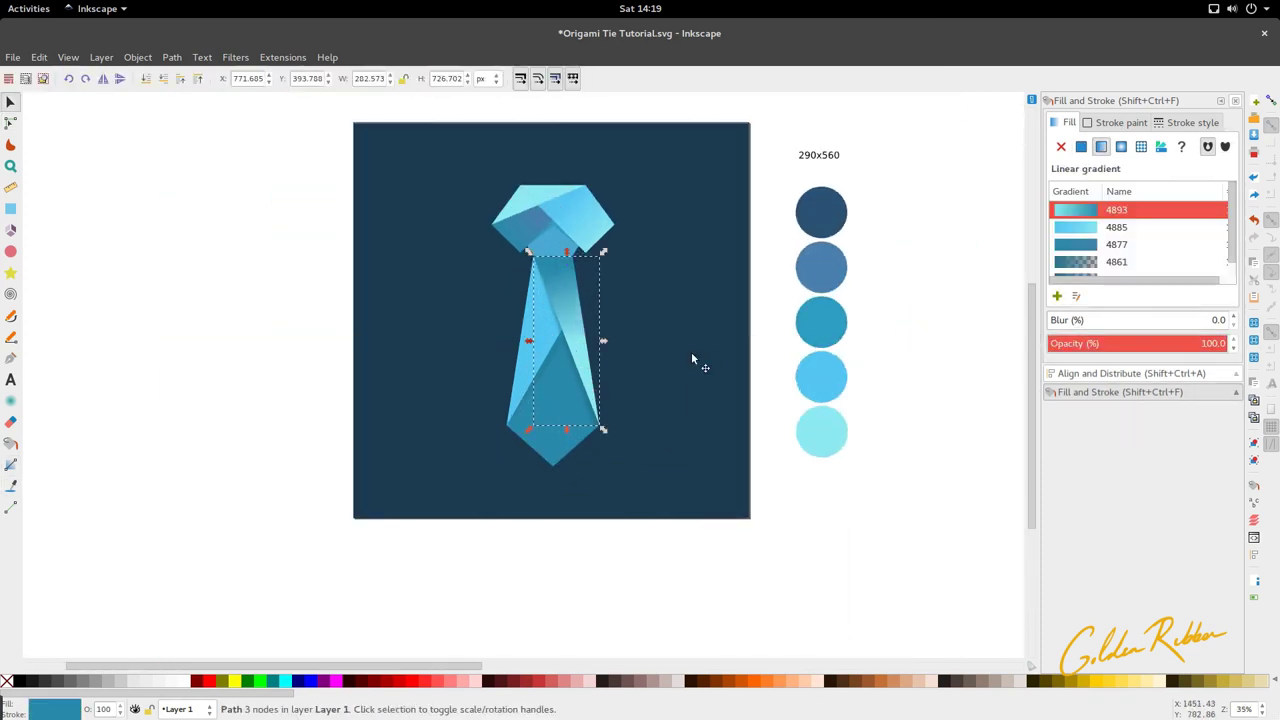
left_click(557, 478)
Examine the shaded tie up close and as a whole, checking the joints between the knot and the body
scroll(558, 455, "up", 3)
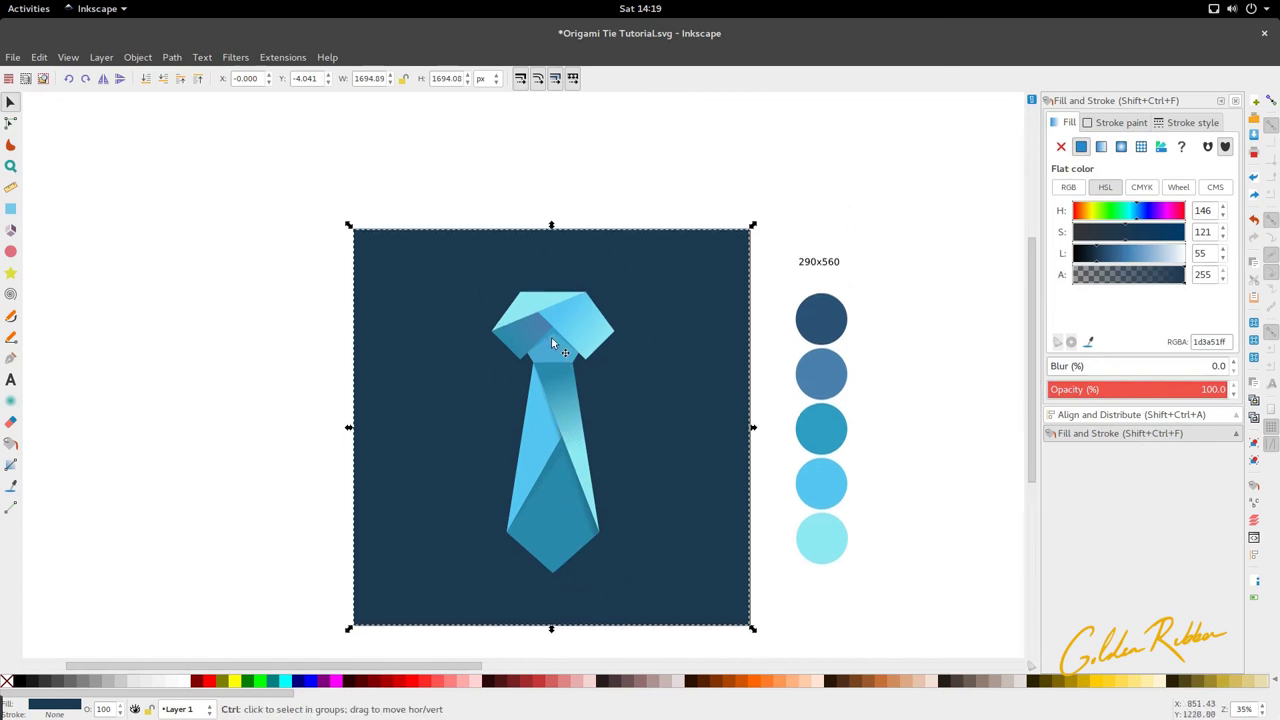
scroll(496, 236, "up", 5)
scroll(496, 236, "down", 2)
scroll(496, 236, "down", 4)
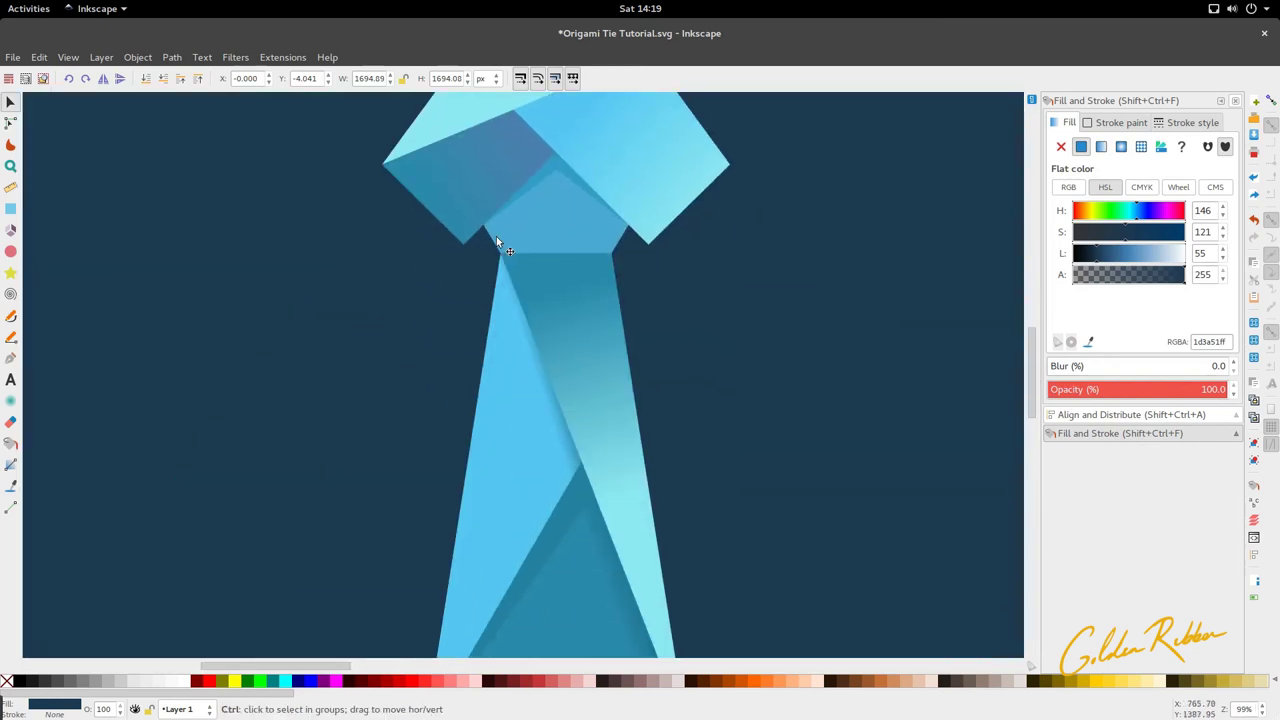
scroll(511, 307, "up", 3)
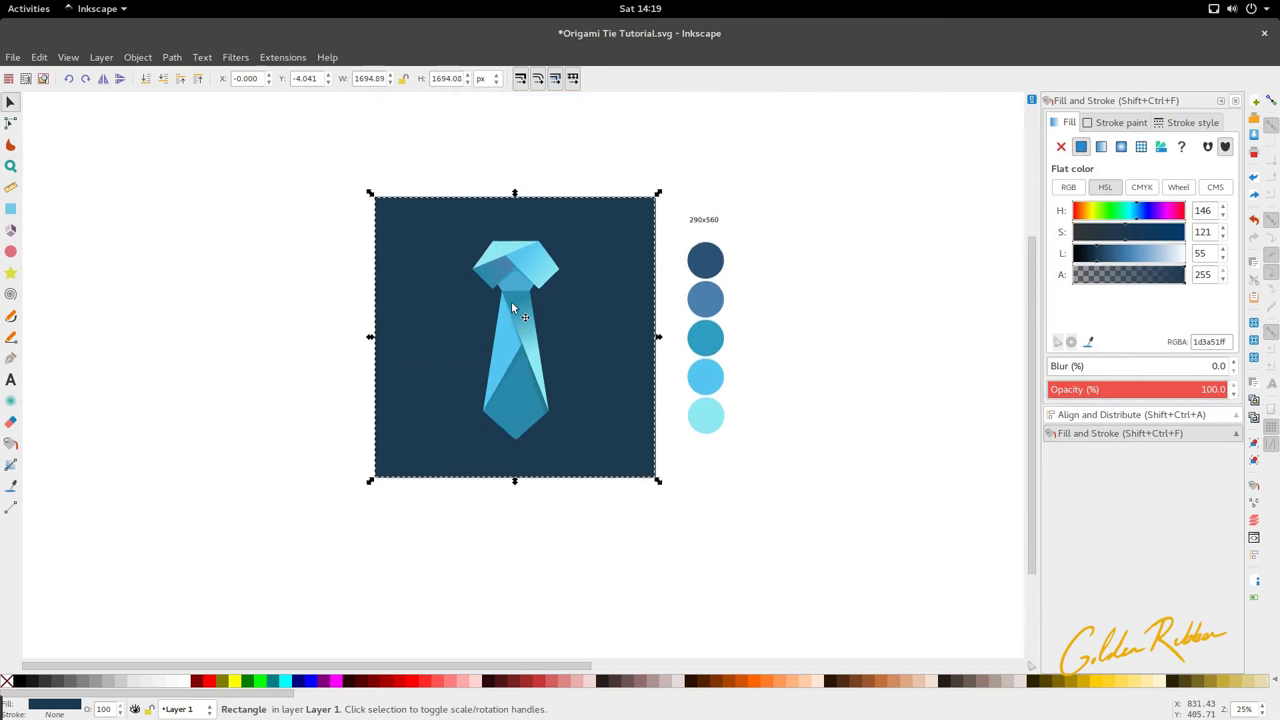
scroll(532, 334, "up", 4)
scroll(533, 330, "up", 3)
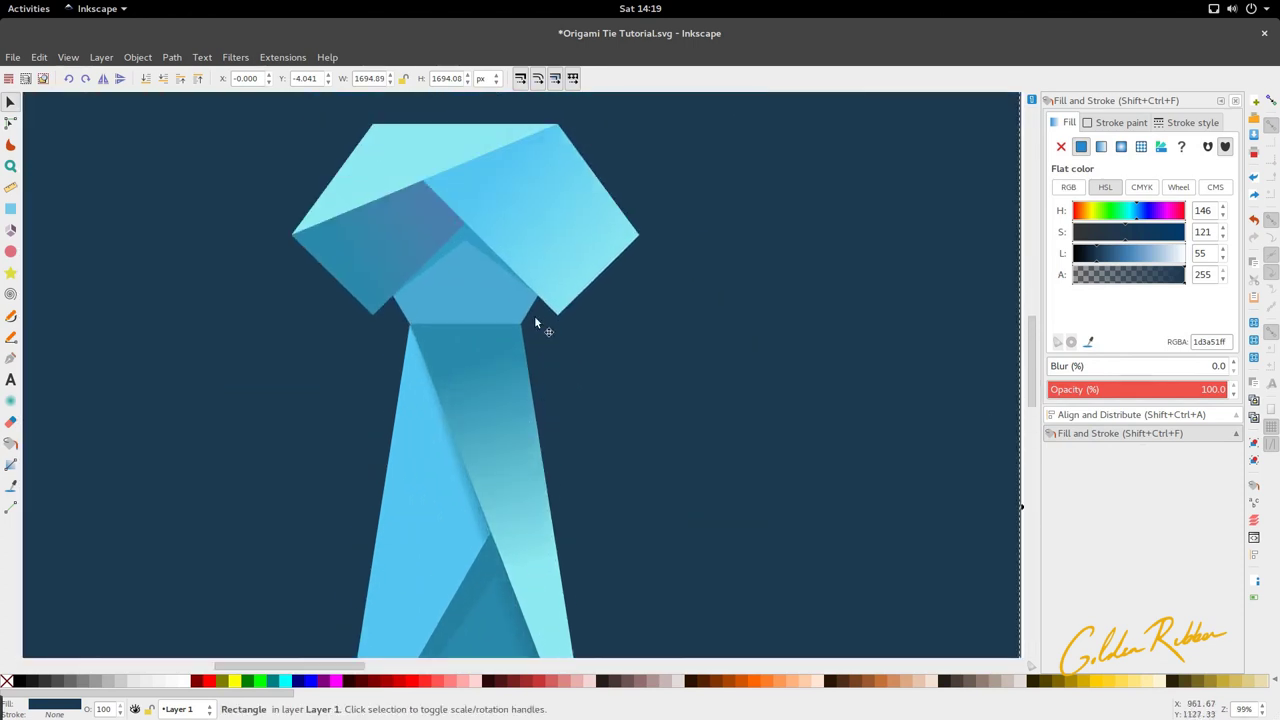
scroll(534, 315, "down", 4)
scroll(537, 290, "up", 11)
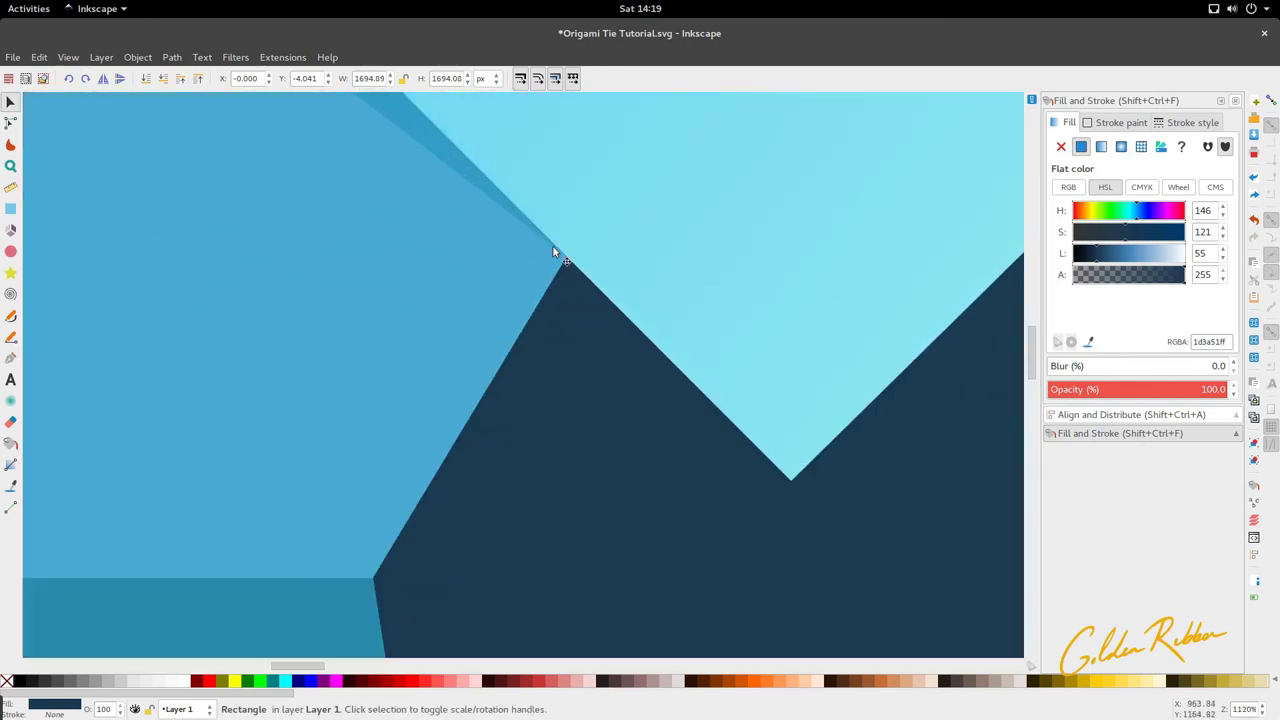
scroll(553, 250, "down", 9)
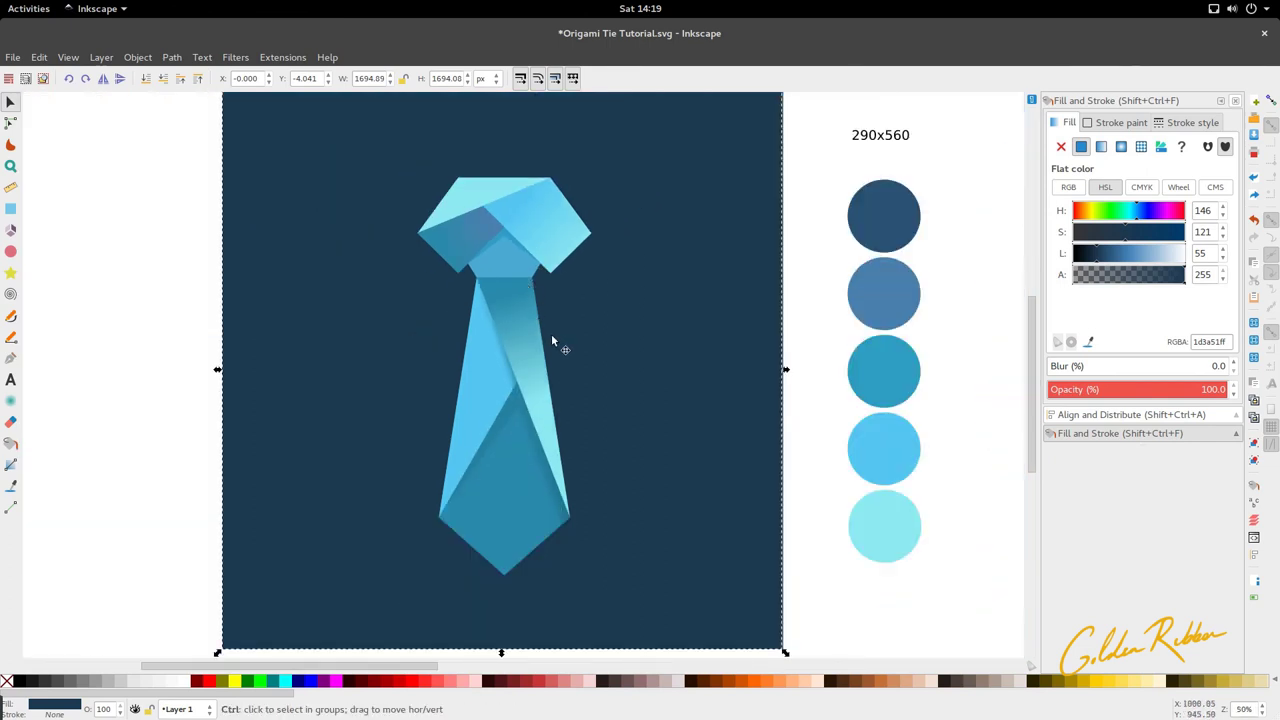
scroll(551, 341, "down", 1)
scroll(551, 341, "down", 3)
scroll(551, 341, "up", 3)
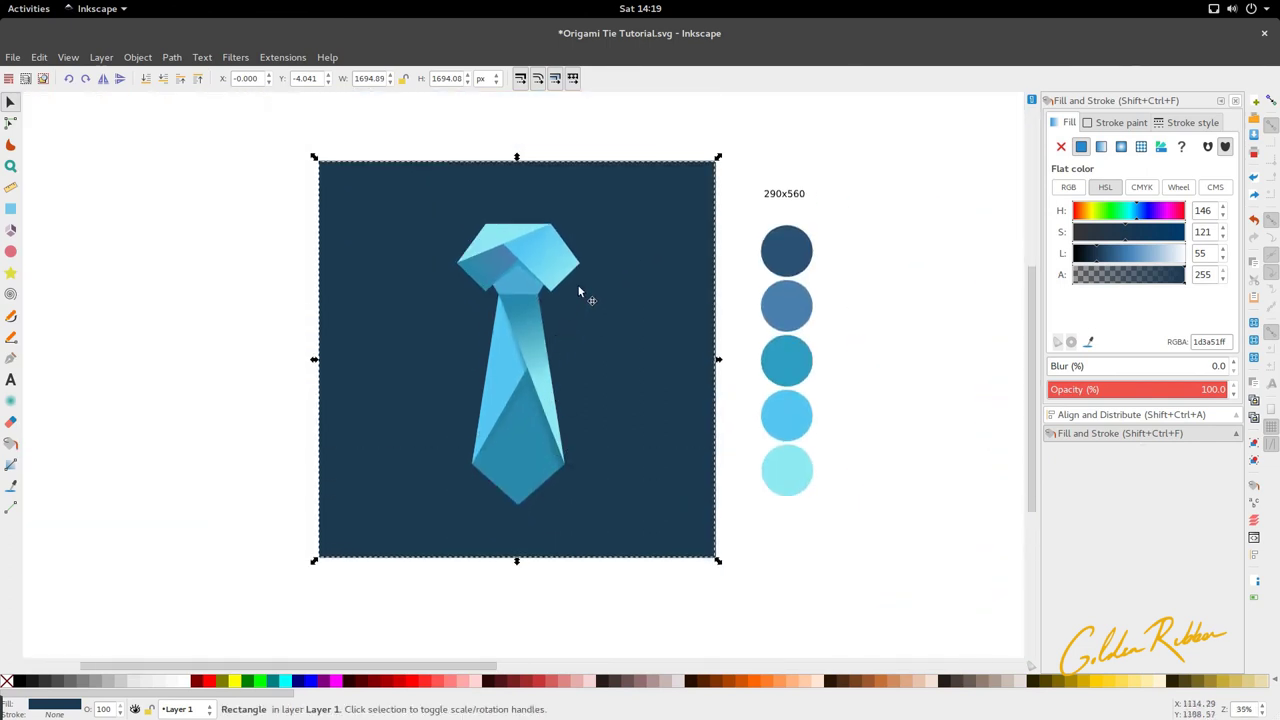
left_click_drag(420, 137, 624, 594)
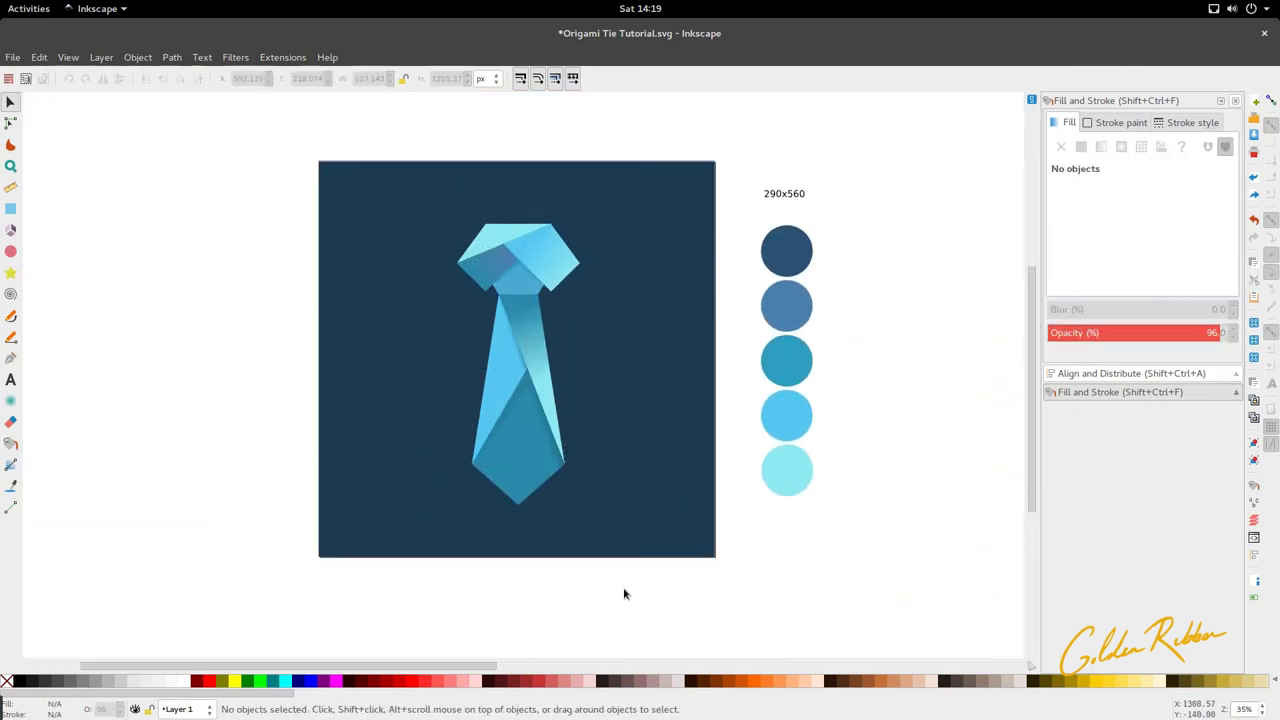
key("ctrl")
scroll(548, 341, "up", 1)
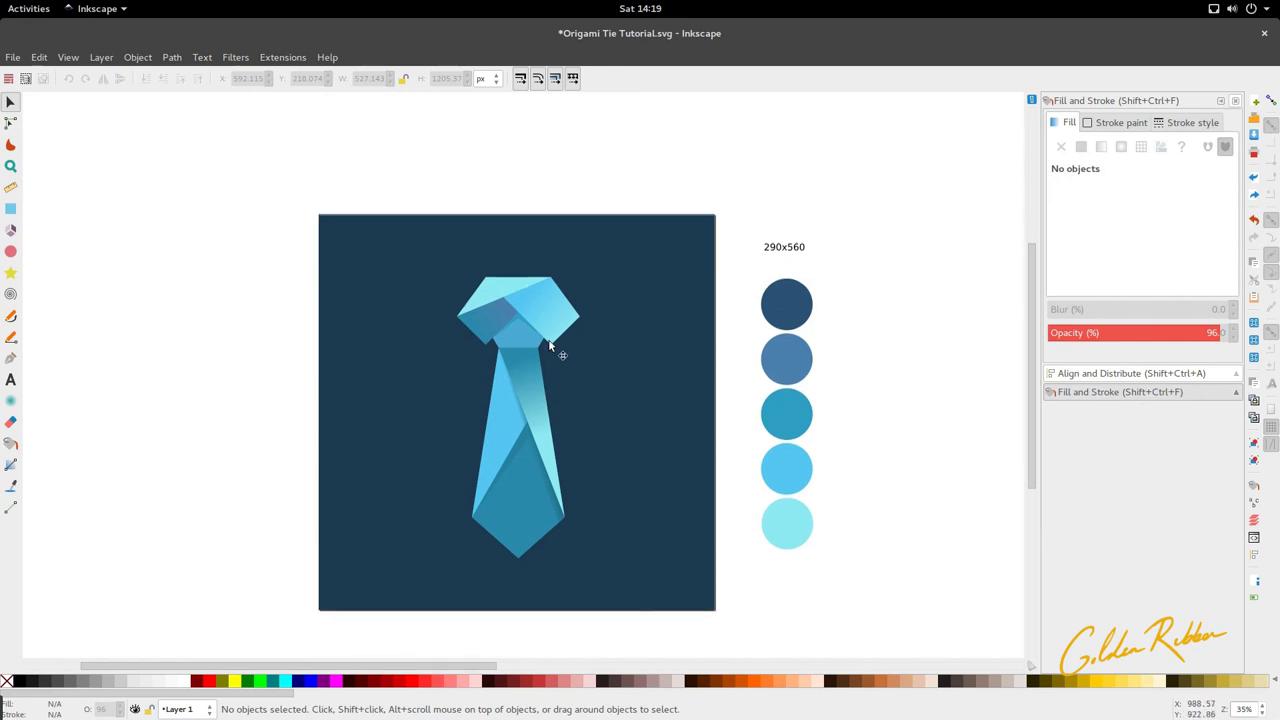
scroll(522, 498, "down", 1)
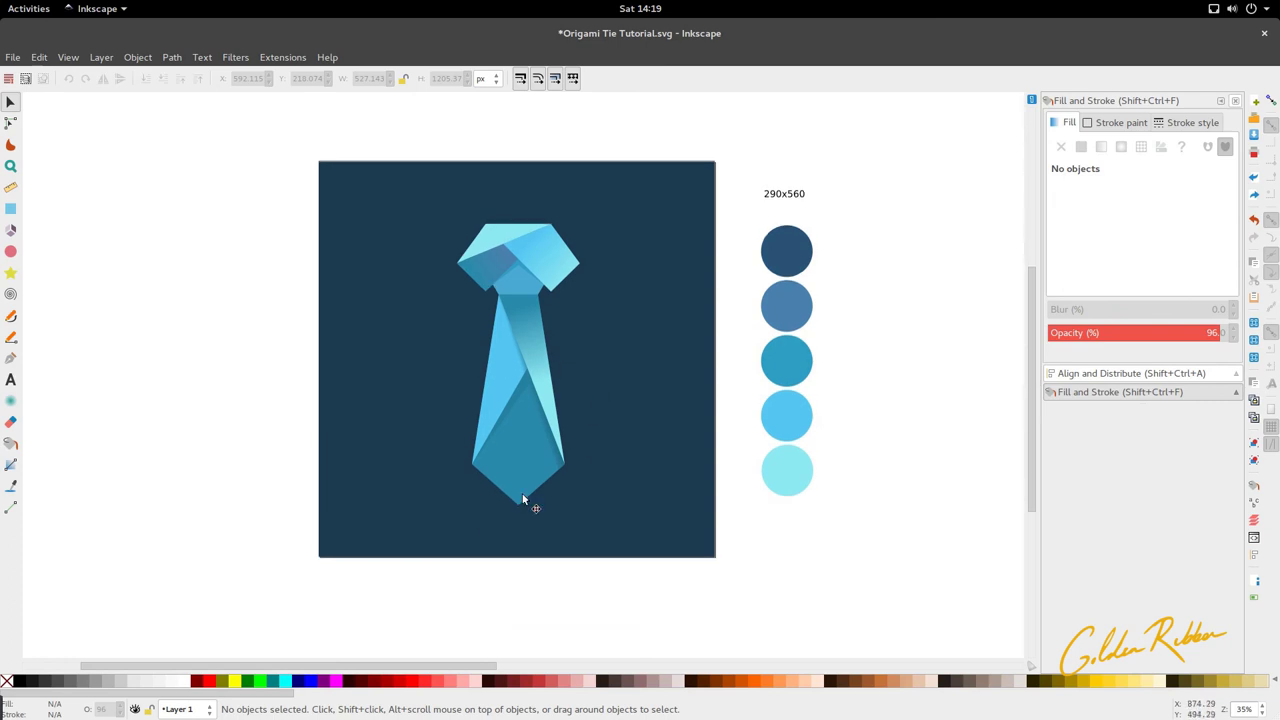
Inspect the outlines and fills of the body panels and knot facets one by one, leaving nothing selected
left_click(515, 430)
key("n")
left_click(540, 320)
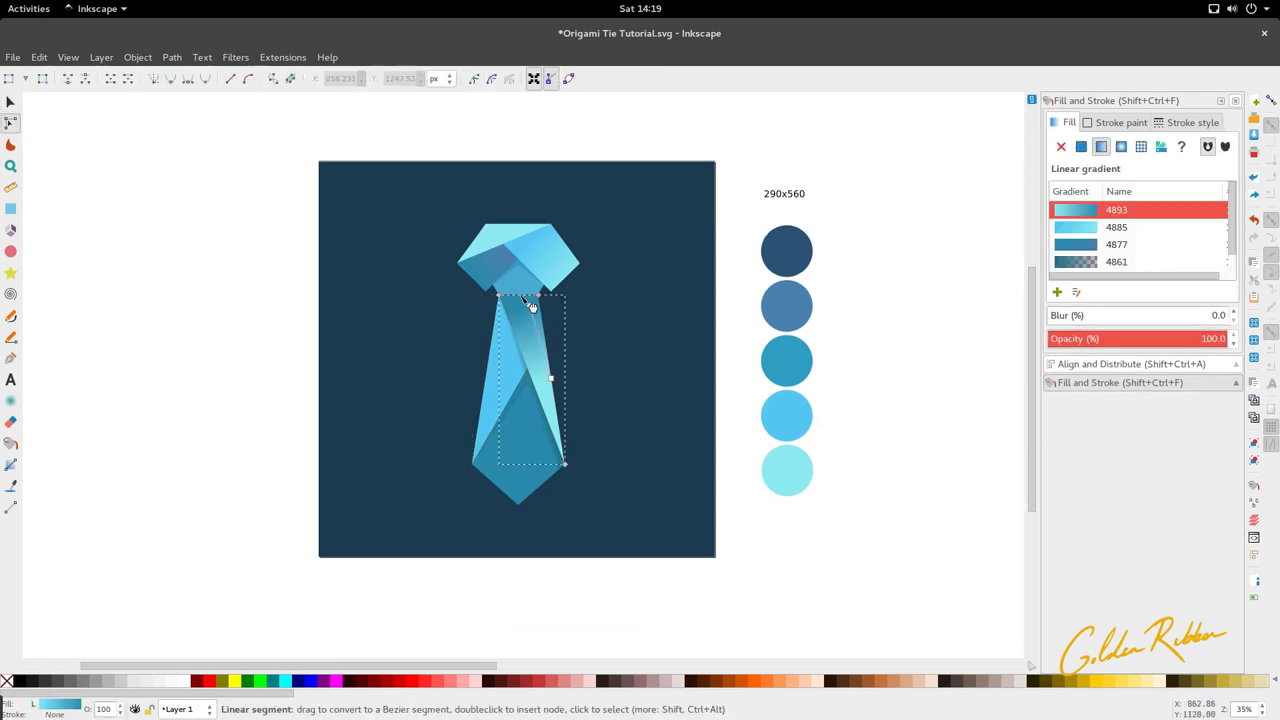
left_click(515, 275)
left_click(545, 255)
left_click(490, 267)
left_click(480, 257)
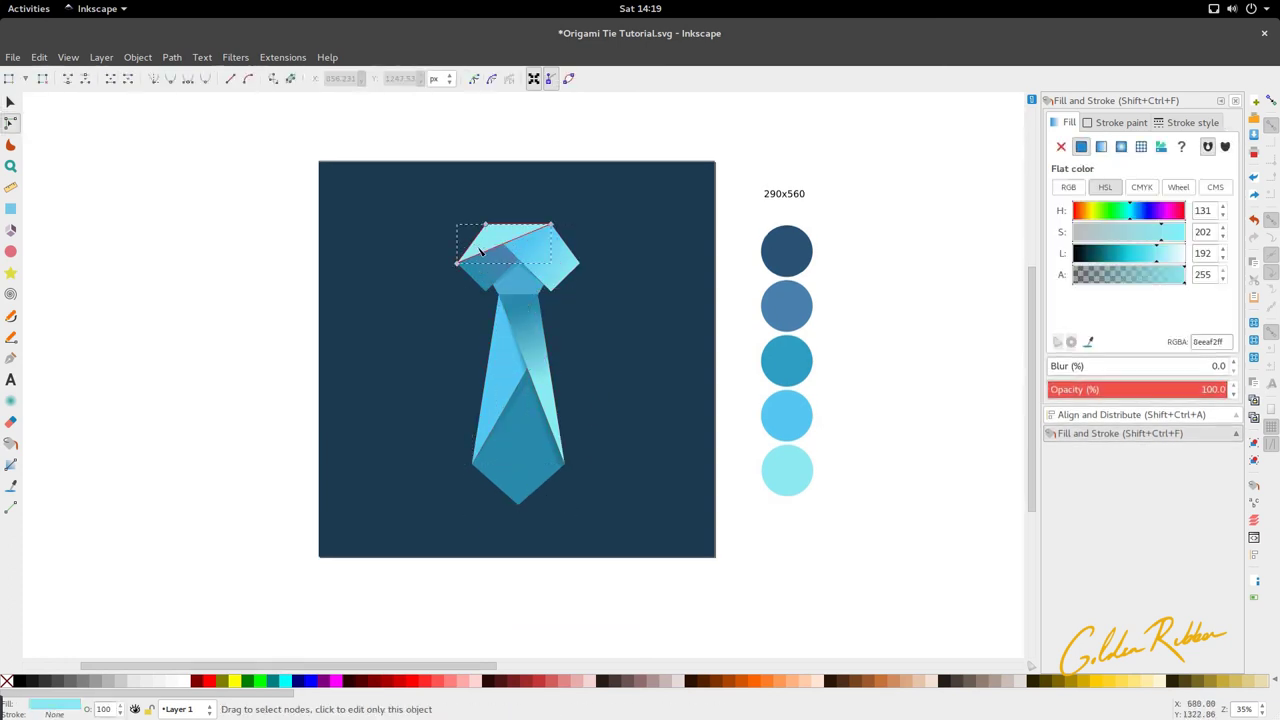
left_click(423, 303)
left_click(530, 488)
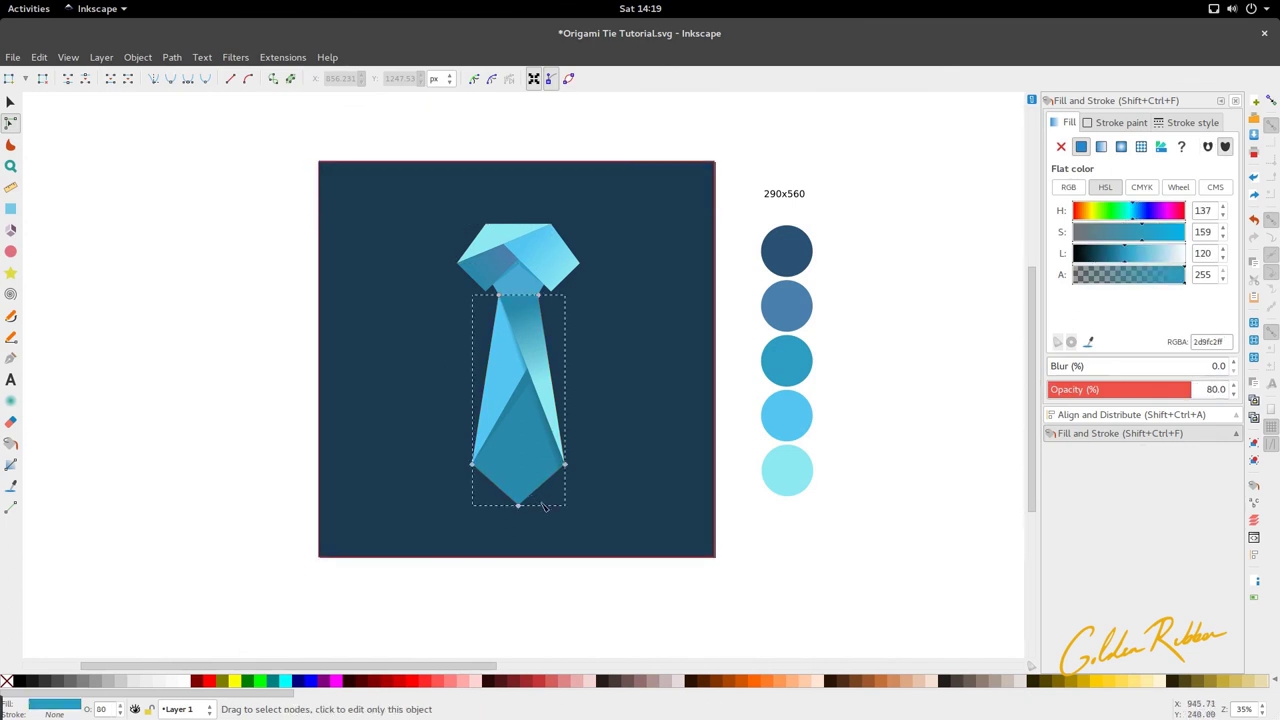
left_click(735, 583)
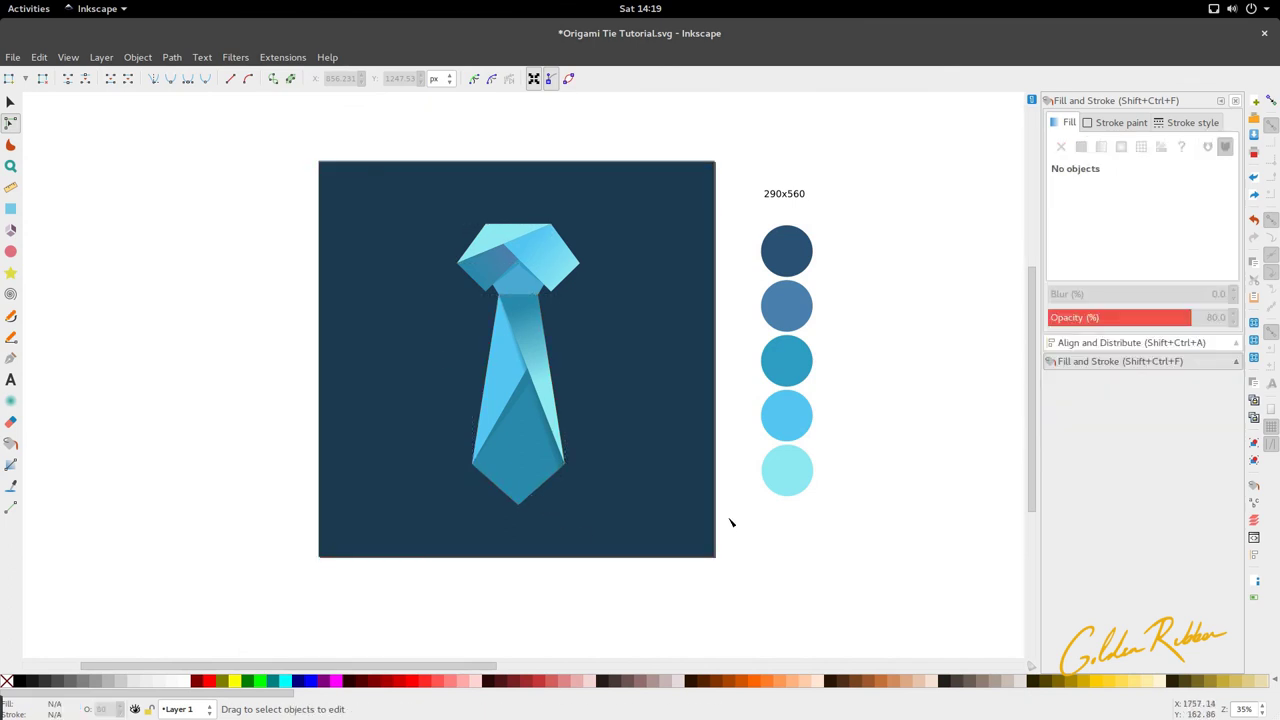
scroll(730, 521, "up", 1)
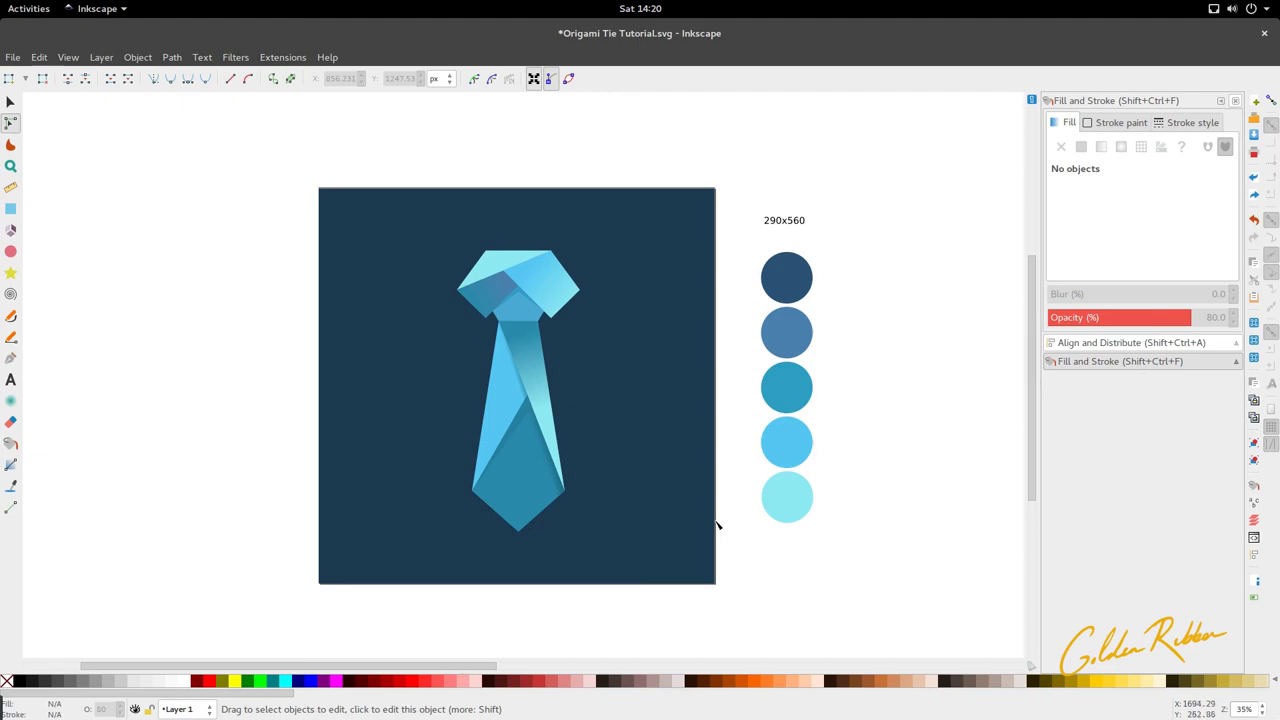
mouse_move(3, 5)
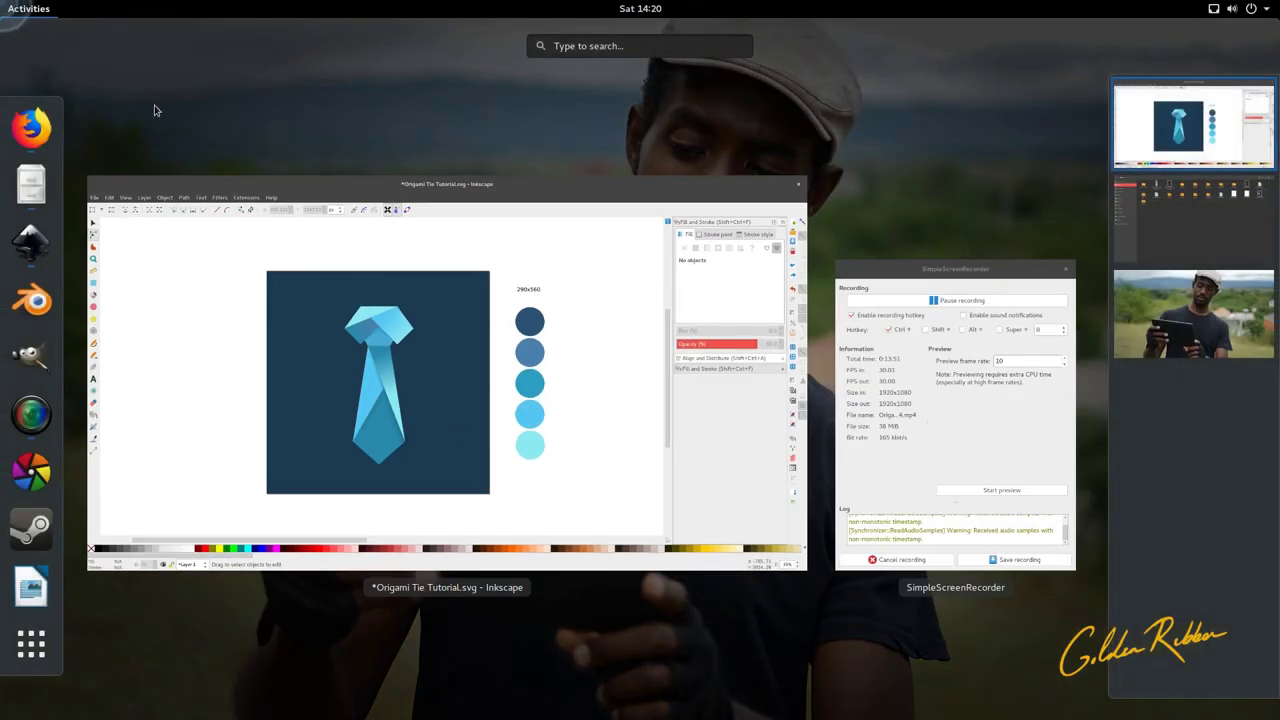